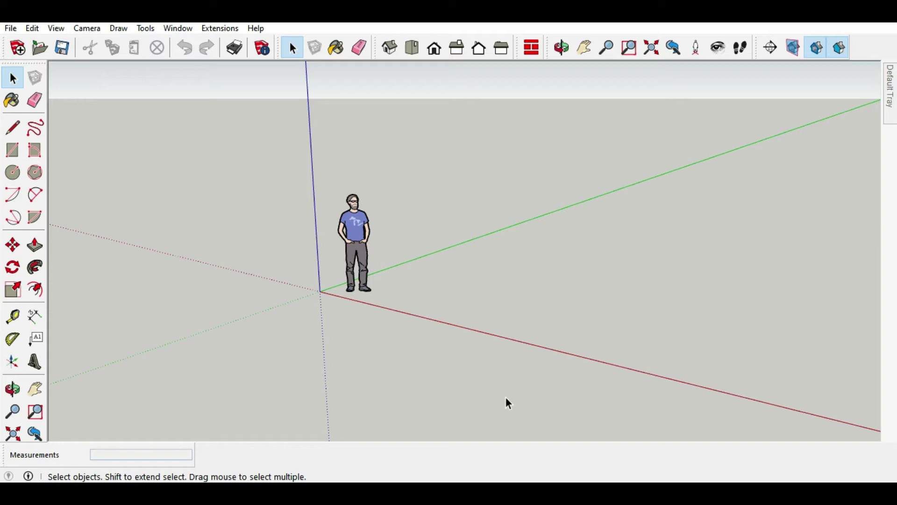
# Step: Erase the default standing person figure and switch to Top view
pyautogui.scroll(1, 392, 222)
pyautogui.scroll(1, 389, 219)
pyautogui.moveTo(394, 135); pyautogui.dragTo(253, 347)
pyautogui.rightClick(356, 227)
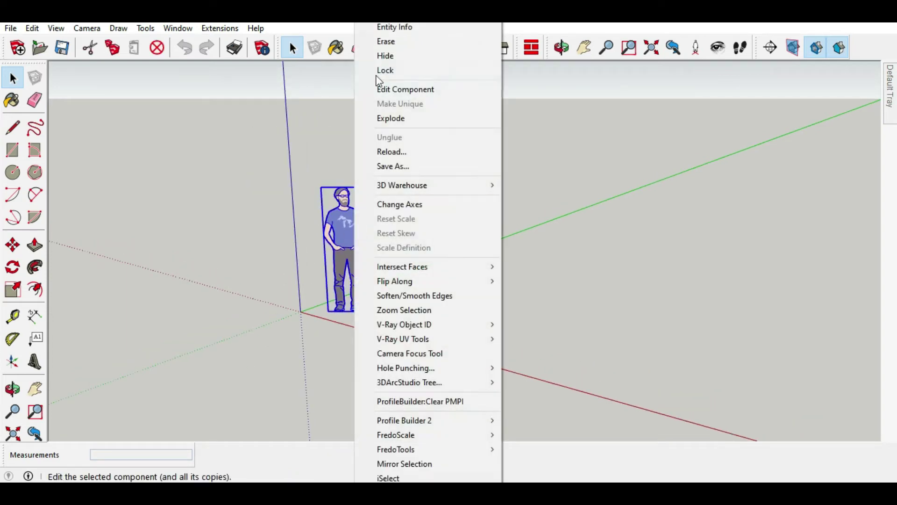
pyautogui.click(382, 37)
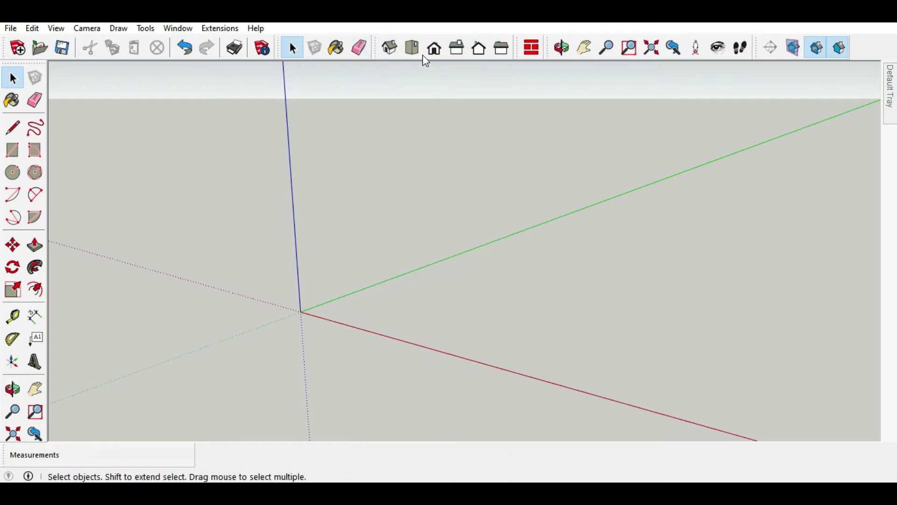
pyautogui.click(412, 47)
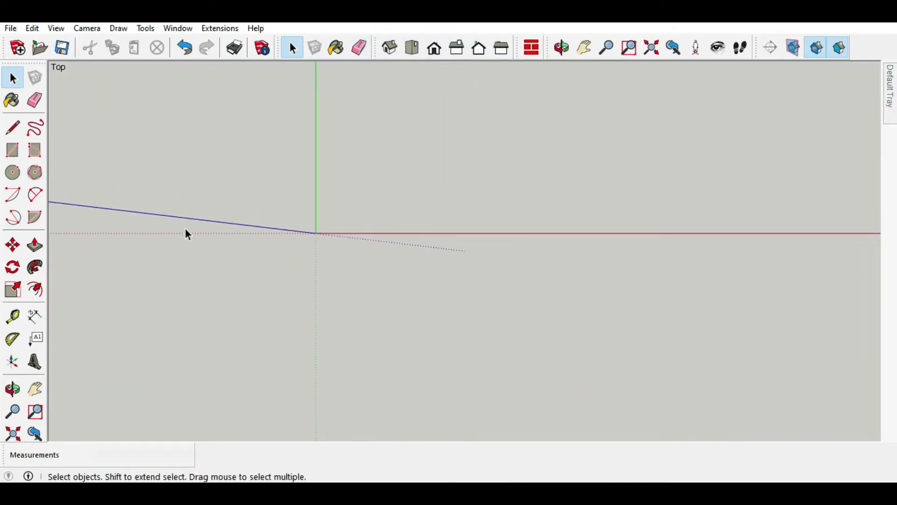
pyautogui.click(413, 47)
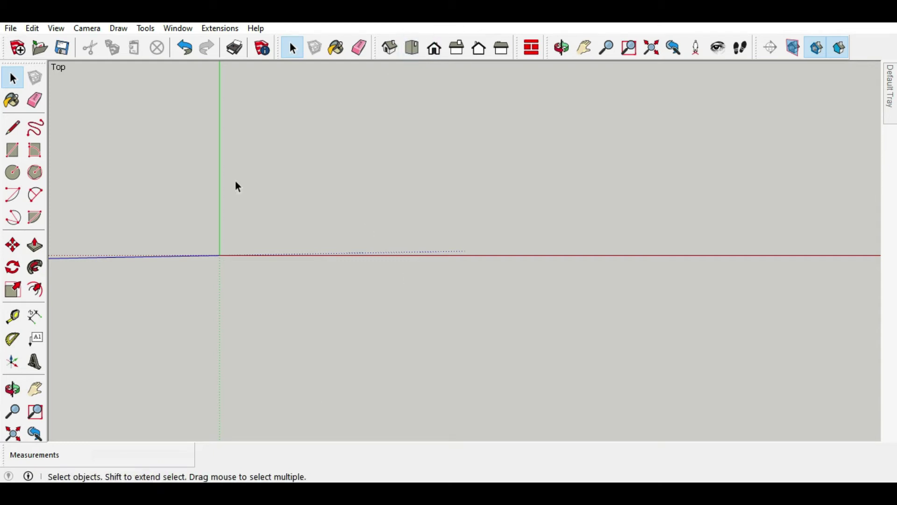
# Step: Draw a 5000 by 4000 mm rectangle on the ground
pyautogui.click(13, 150)
pyautogui.click(324, 143)
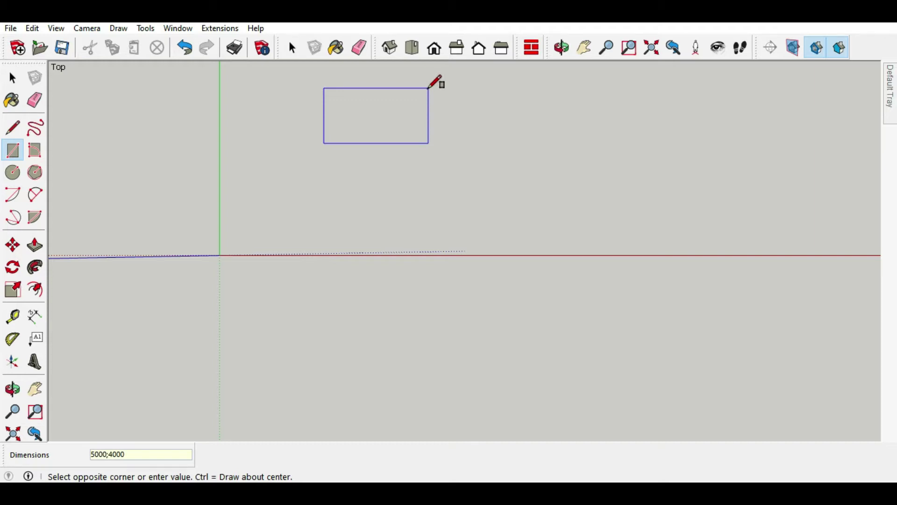
pyautogui.press('Return')
pyautogui.scroll(-2, 332, 416)
pyautogui.scroll(-2, 366, 393)
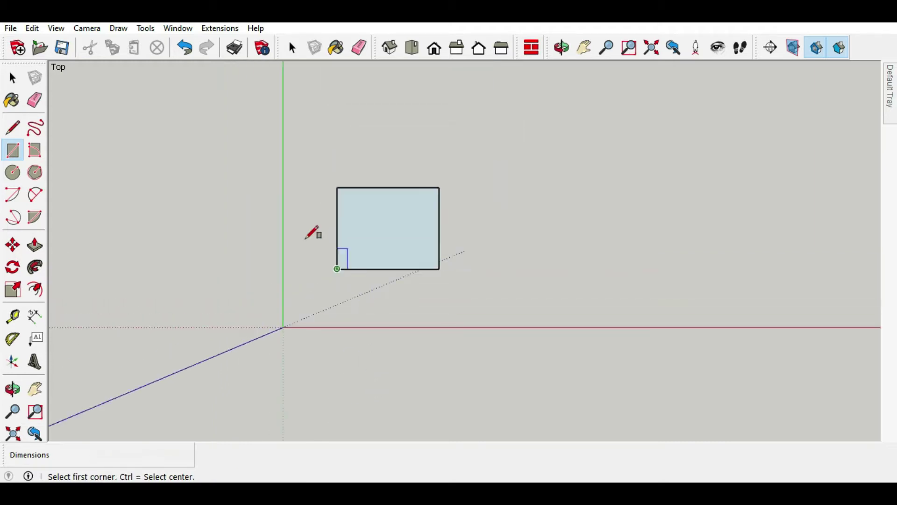
# Step: Make the rectangle face a group and orbit to a perspective view
pyautogui.click(18, 83)
pyautogui.scroll(4, 364, 220)
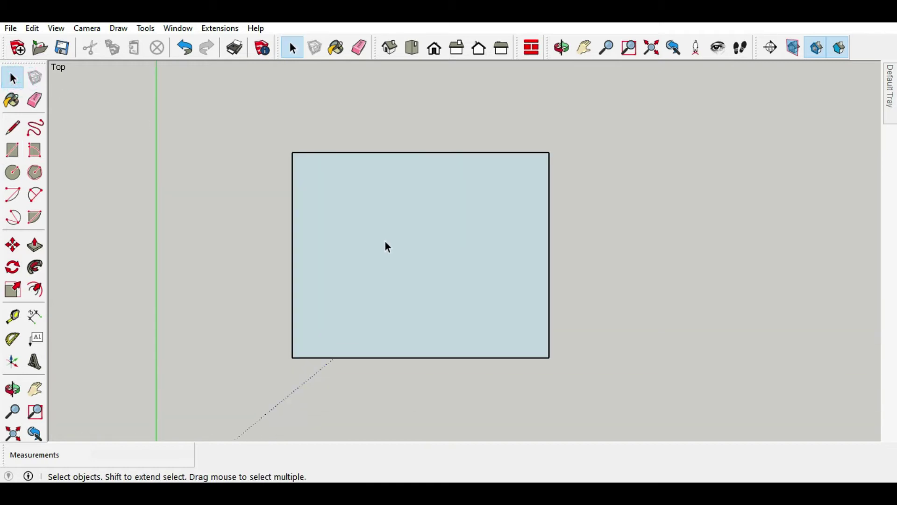
pyautogui.click(385, 240)
pyautogui.rightClick(393, 234)
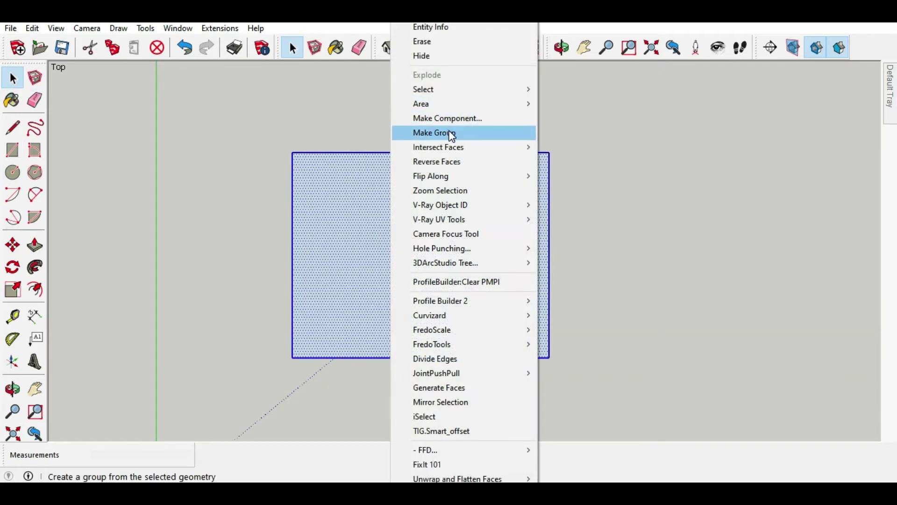
pyautogui.click(453, 133)
pyautogui.moveTo(490, 257)
pyautogui.mouseDown(button='middle')
pyautogui.moveTo(394, 100)
pyautogui.moveTo(441, 216)
pyautogui.mouseUp(button='middle')
# Step: Inside the floor group, push/pull the rectangle face up 200 mm
pyautogui.doubleClick(441, 216)
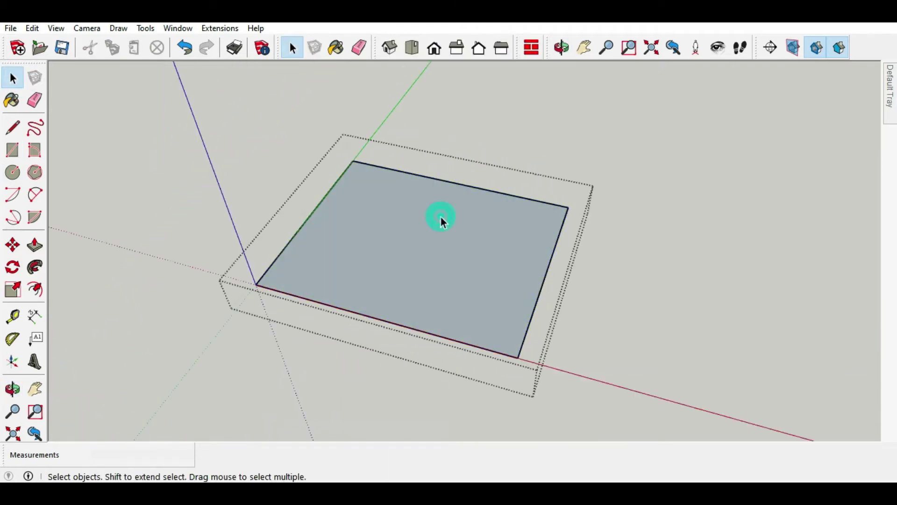
pyautogui.click(440, 216)
pyautogui.click(43, 249)
pyautogui.click(389, 223)
pyautogui.write('2')
pyautogui.press('Return')
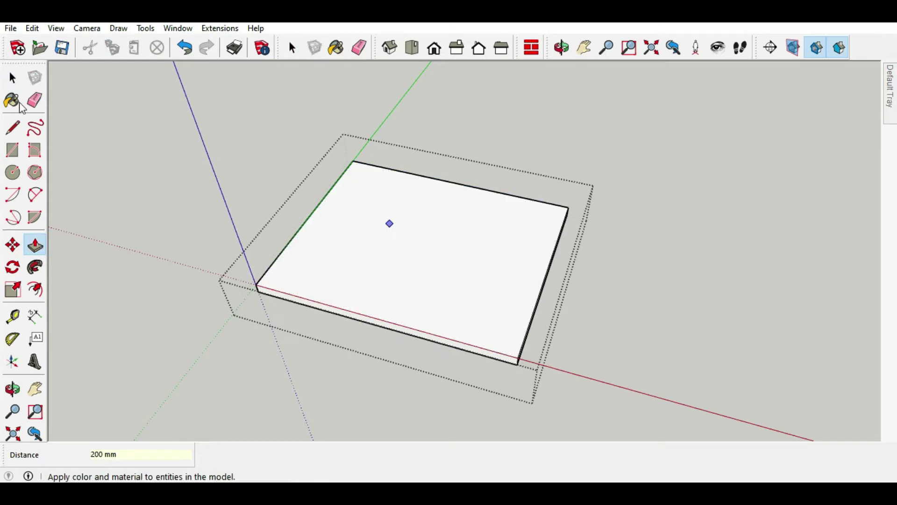
pyautogui.click(13, 76)
# Step: Offset the slab's top face outline 200 mm inward
pyautogui.click(149, 108)
pyautogui.scroll(3, 419, 238)
pyautogui.click(419, 239)
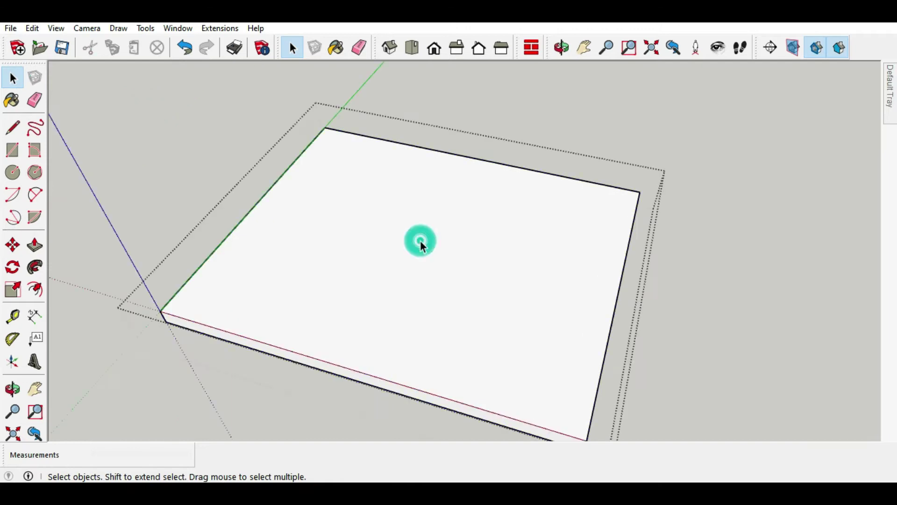
pyautogui.click(282, 256)
pyautogui.click(14, 290)
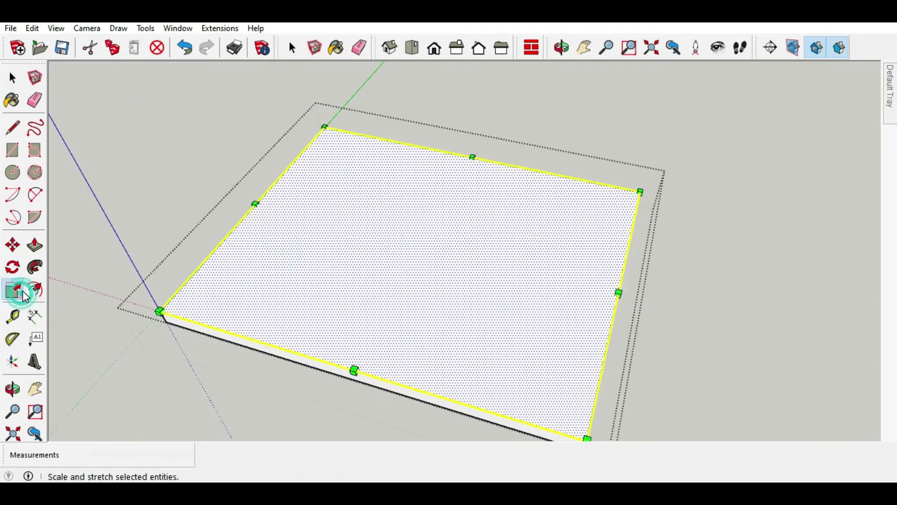
pyautogui.click(192, 275)
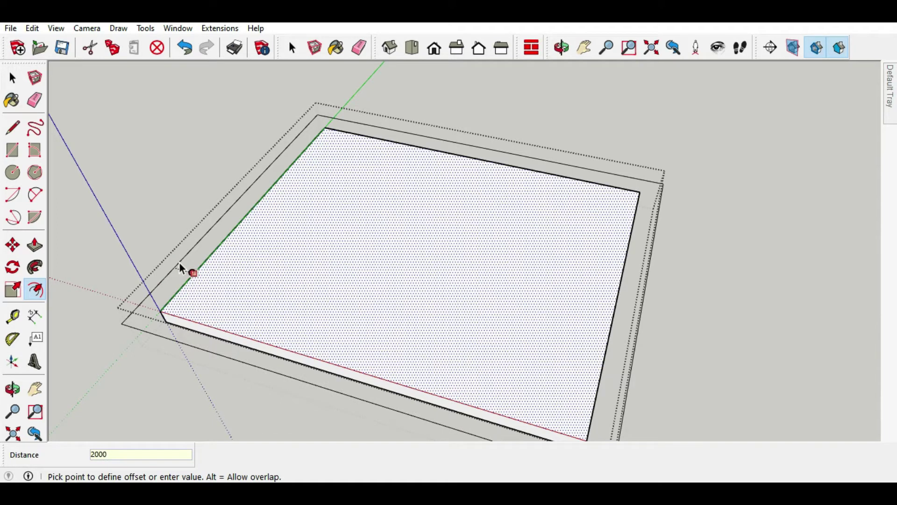
pyautogui.press('BackSpace')
pyautogui.press('Return')
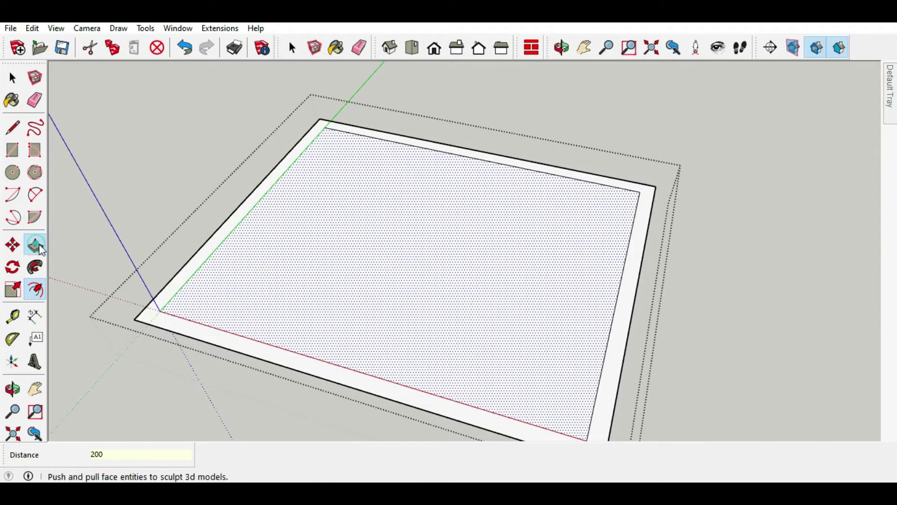
# Step: Pull the outer border ring up 3000 mm to form the walls
pyautogui.click(40, 249)
pyautogui.click(12, 78)
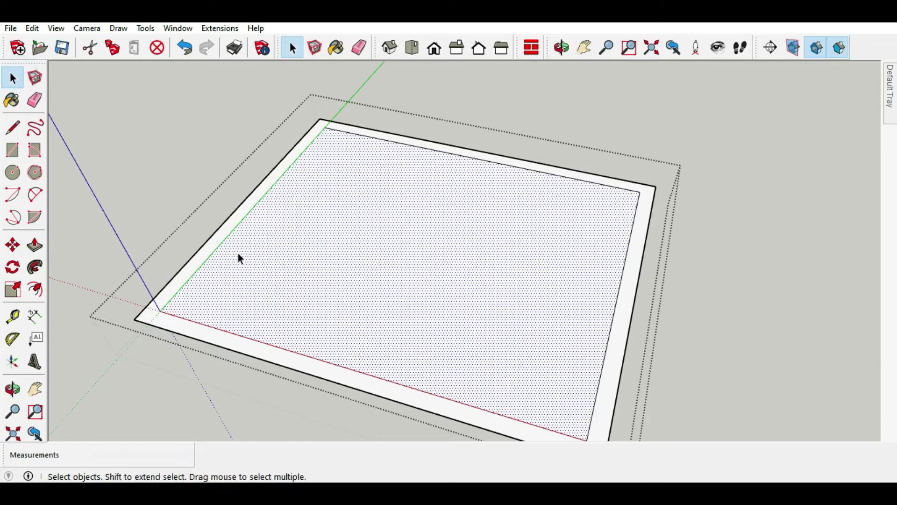
pyautogui.click(169, 287)
pyautogui.click(35, 246)
pyautogui.moveTo(166, 276); pyautogui.dragTo(165, 219)
pyautogui.write('00')
pyautogui.press('Return')
pyautogui.scroll(-5, 180, 220)
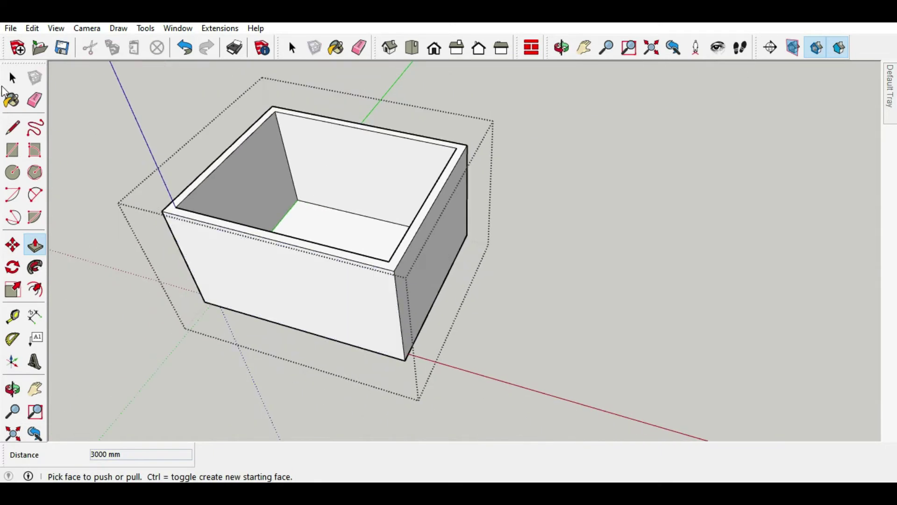
pyautogui.click(12, 78)
# Step: Orbit to look into the box and open its group for editing
pyautogui.click(100, 84)
pyautogui.press('o')
pyautogui.moveTo(274, 225); pyautogui.dragTo(216, 222)
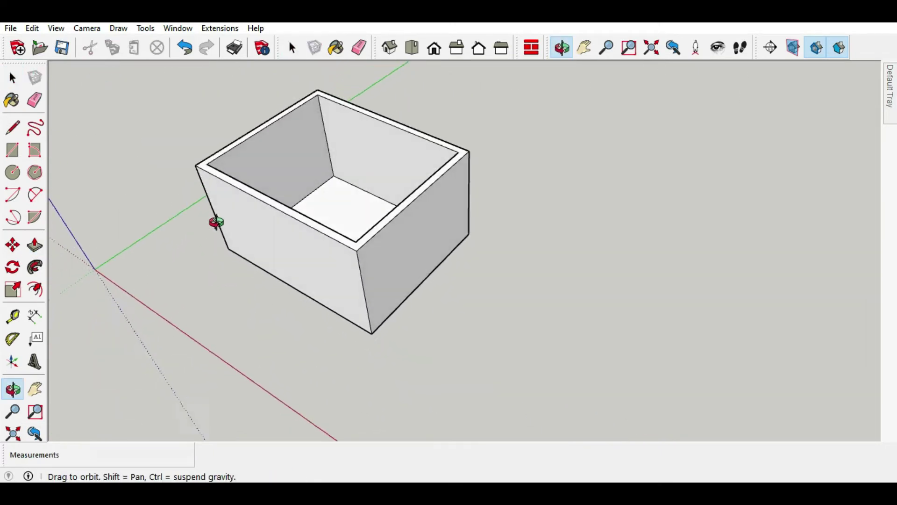
pyautogui.press('space')
pyautogui.scroll(3, 291, 158)
pyautogui.scroll(3, 361, 208)
pyautogui.moveTo(361, 207)
pyautogui.mouseDown(button='middle')
pyautogui.moveTo(471, 194)
pyautogui.moveTo(414, 287)
pyautogui.moveTo(552, 168)
pyautogui.moveTo(552, 210)
pyautogui.moveTo(486, 228)
pyautogui.mouseUp(button='middle')
pyautogui.click(487, 223)
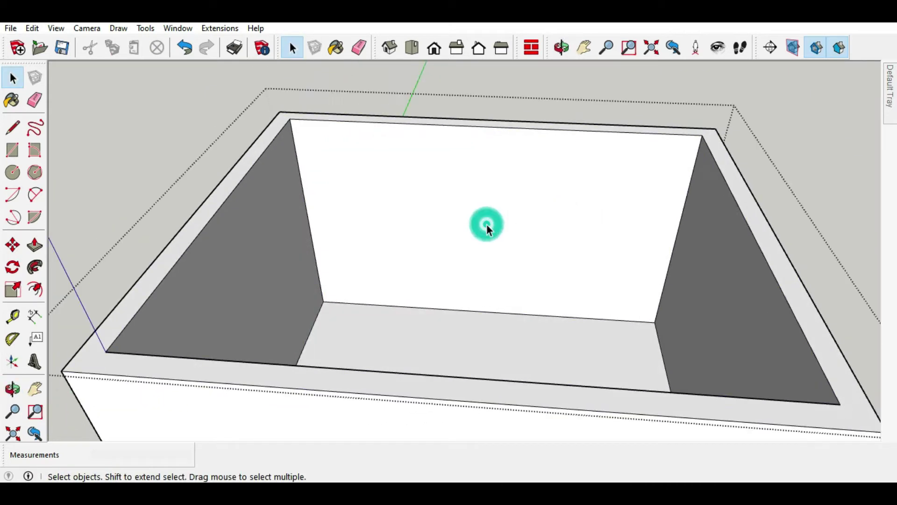
pyautogui.doubleClick(487, 223)
# Step: Place guides 500 mm above the floor, 500 mm from the left wall, and 2000 mm further right
pyautogui.click(12, 316)
pyautogui.click(467, 309)
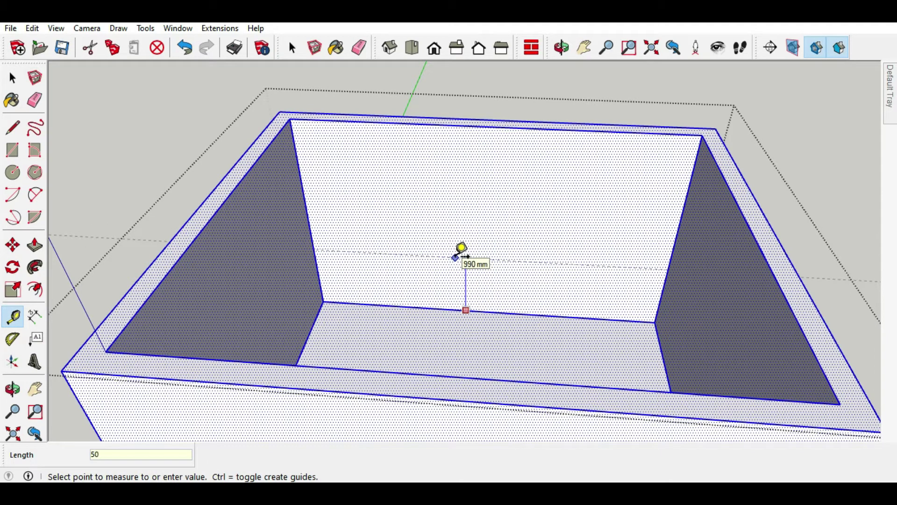
pyautogui.write('0')
pyautogui.press('Return')
pyautogui.click(310, 229)
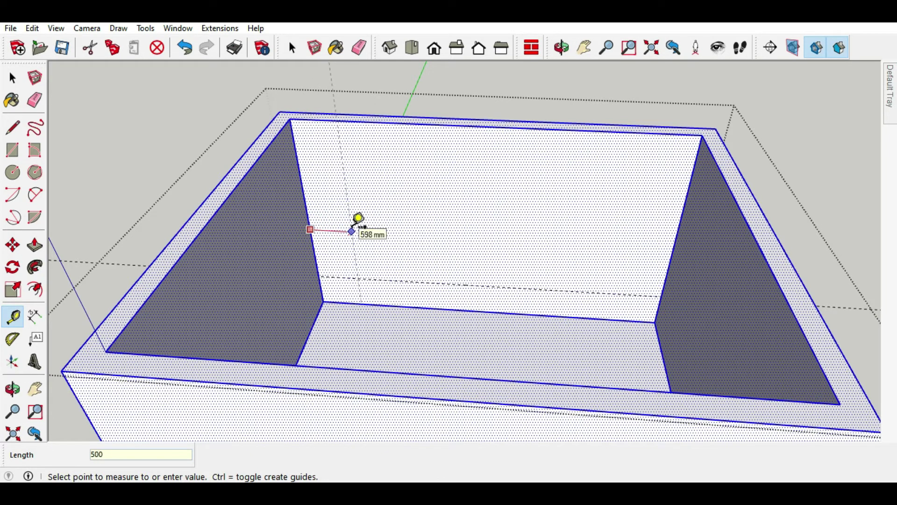
pyautogui.click(351, 231)
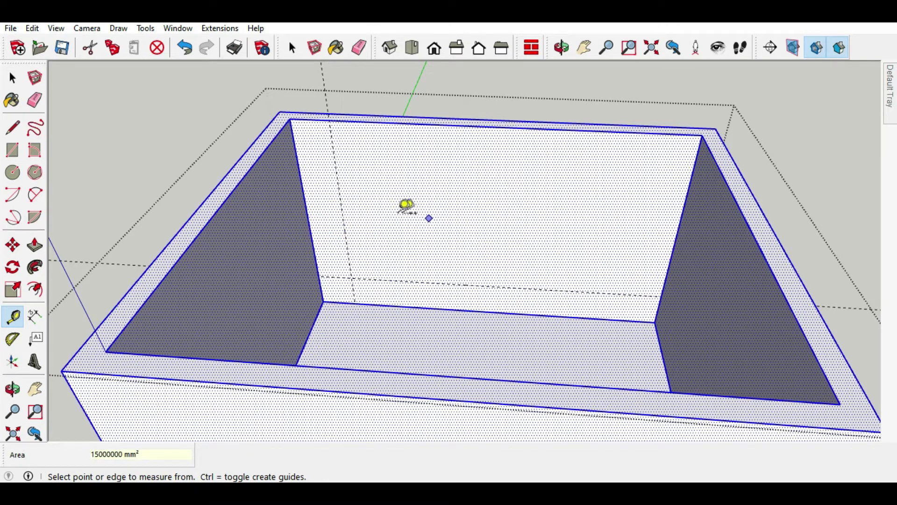
pyautogui.click(341, 204)
pyautogui.write('2000')
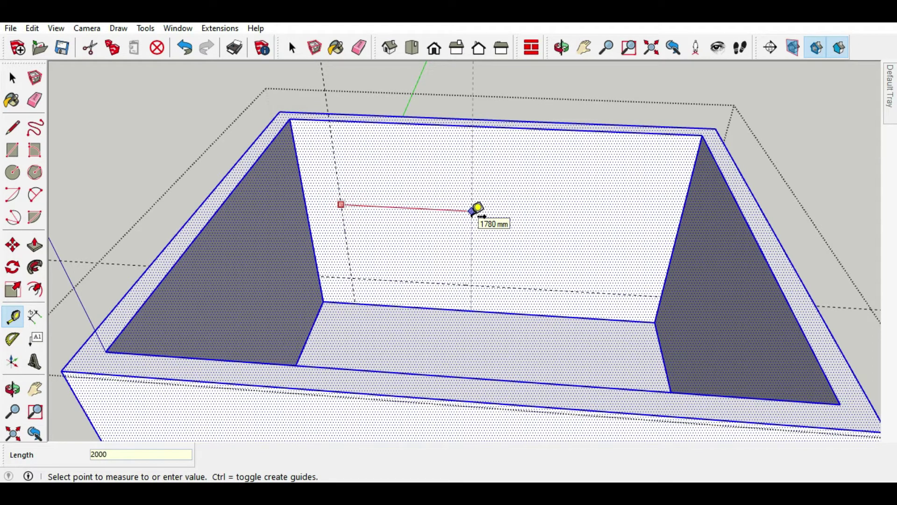
pyautogui.press('Return')
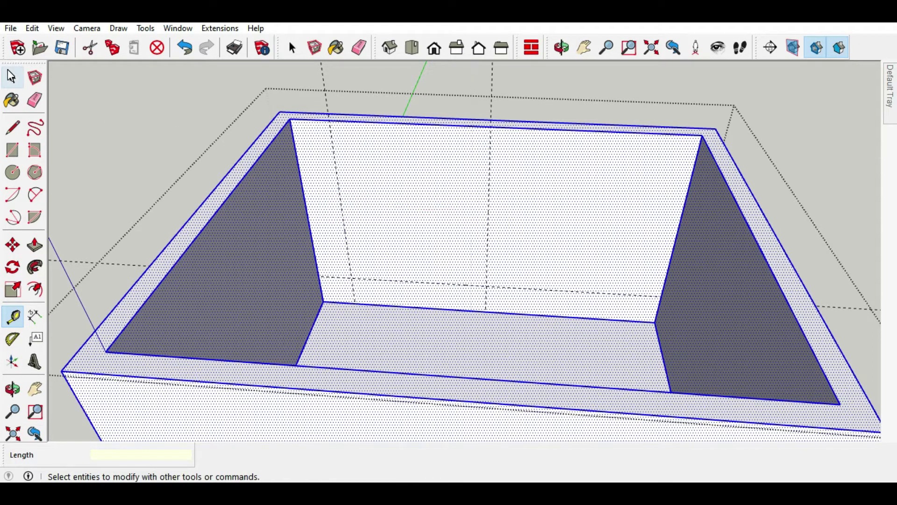
# Step: Draw a square on the back wall from the guide intersection and push it through to open the wall
pyautogui.click(13, 151)
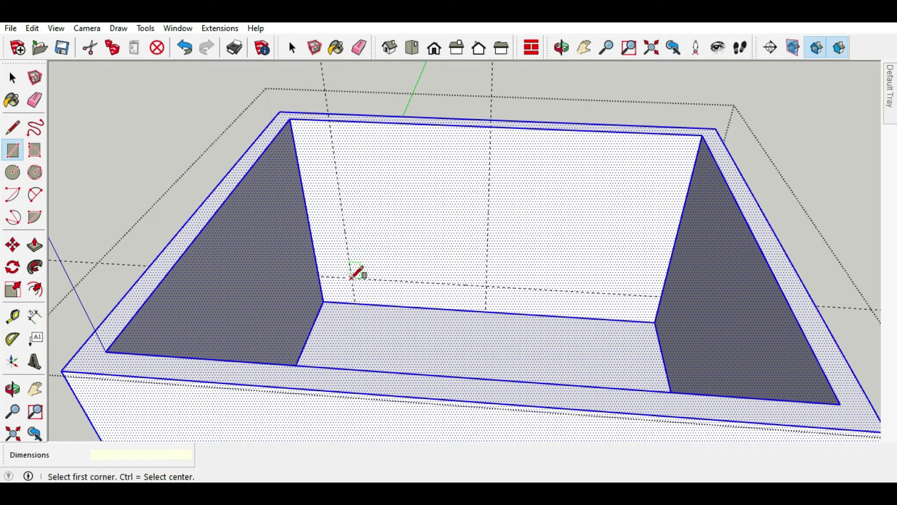
pyautogui.click(351, 278)
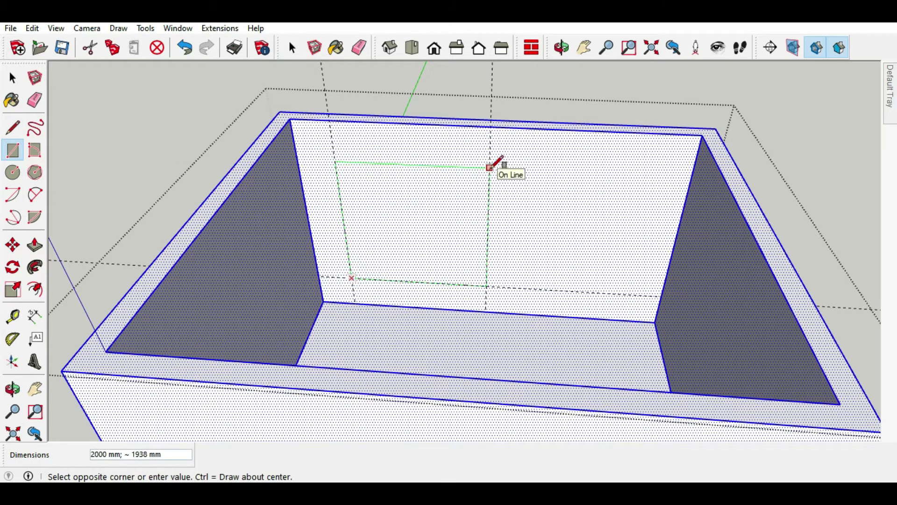
pyautogui.click(490, 164)
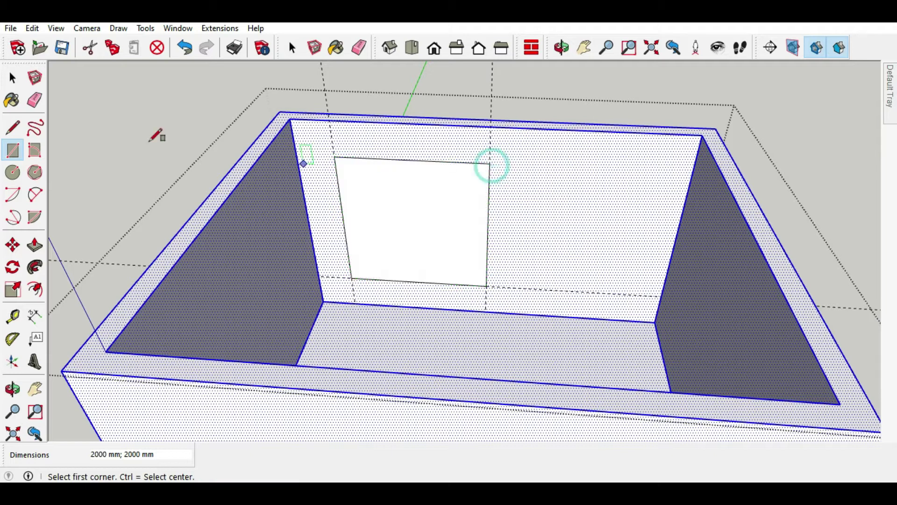
pyautogui.click(292, 48)
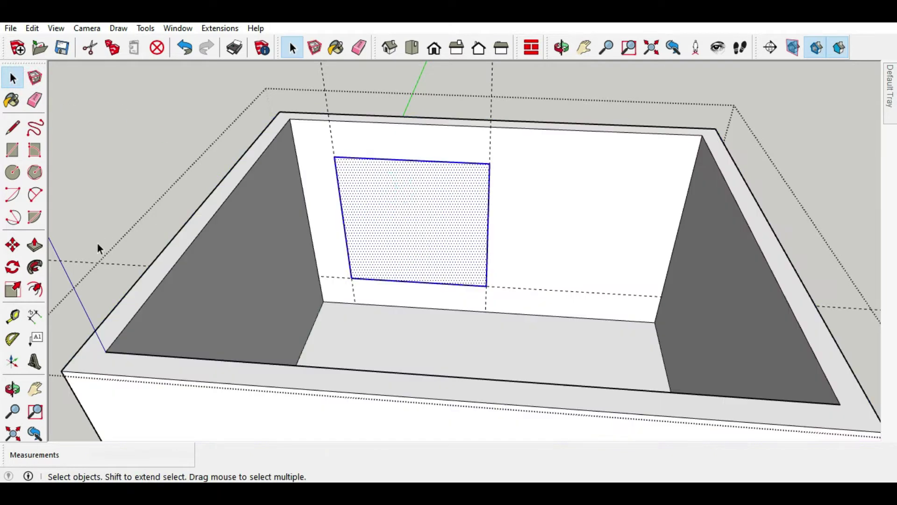
pyautogui.click(34, 245)
pyautogui.moveTo(368, 235); pyautogui.dragTo(383, 220)
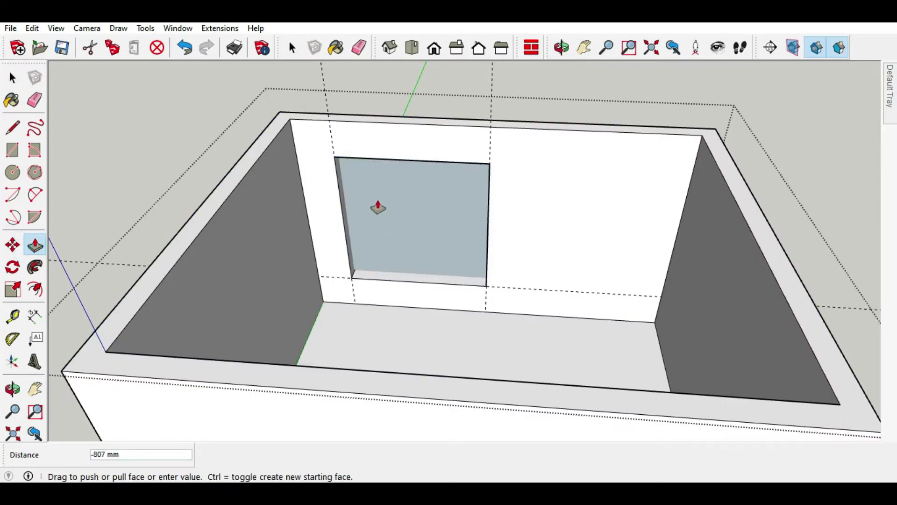
pyautogui.click(411, 186)
# Step: Close the group, re-enter the room group, and draw a rectangle spanning the opening's corners
pyautogui.click(13, 150)
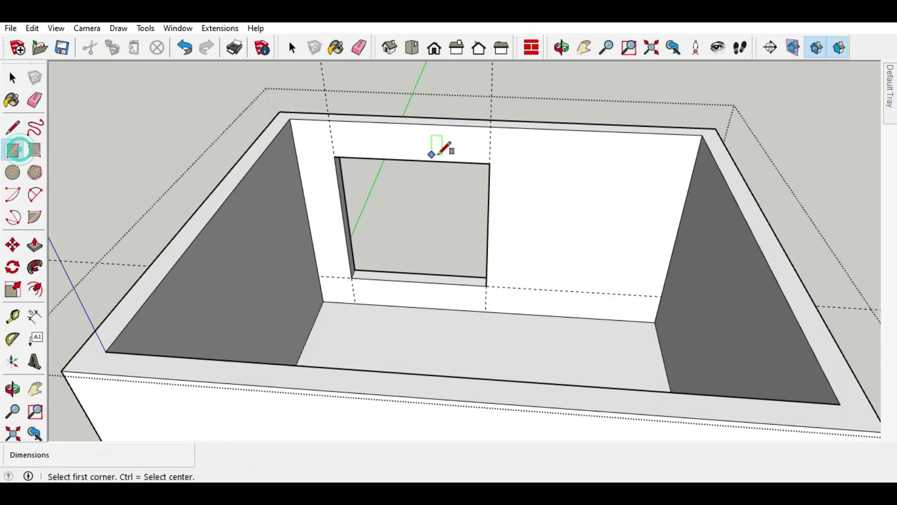
pyautogui.click(13, 77)
pyautogui.click(139, 80)
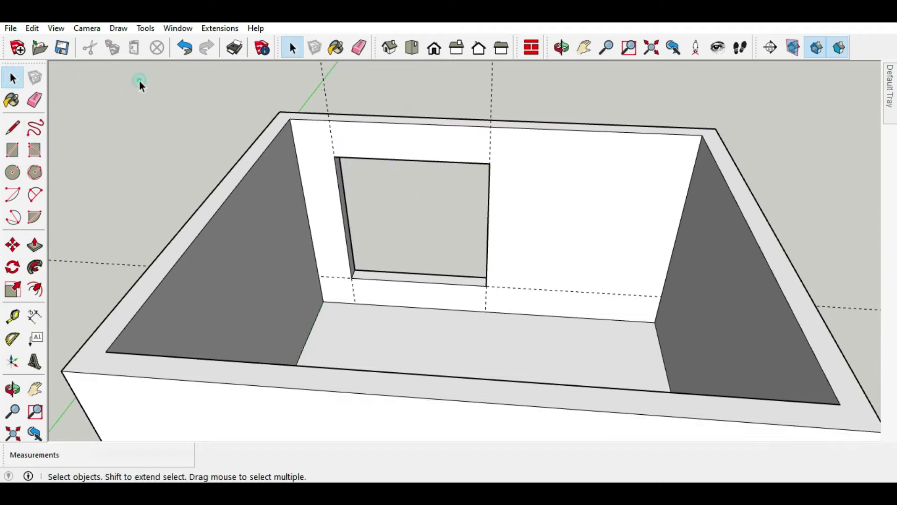
pyautogui.doubleClick(324, 84)
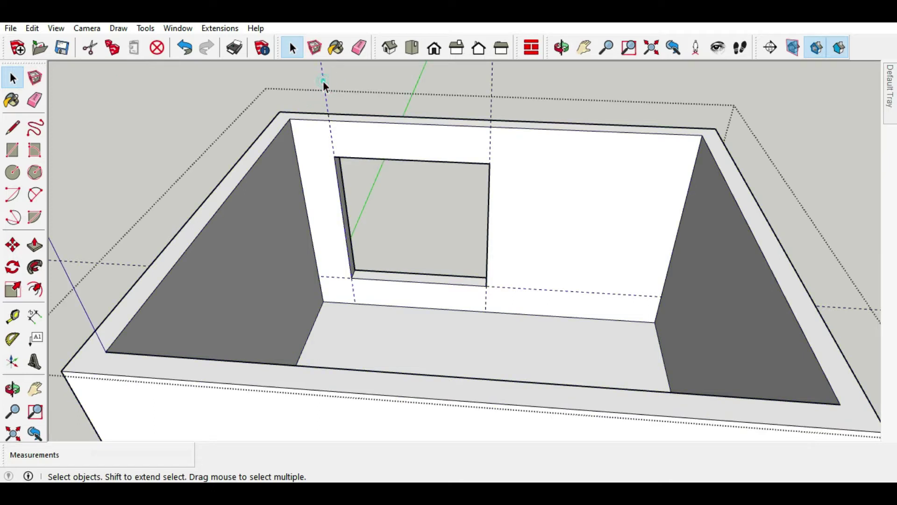
pyautogui.click(351, 82)
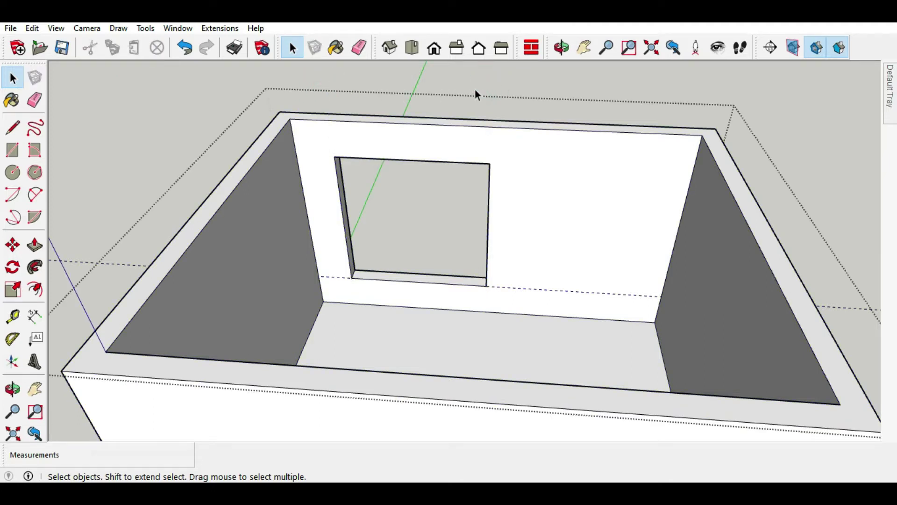
pyautogui.click(12, 150)
pyautogui.click(336, 157)
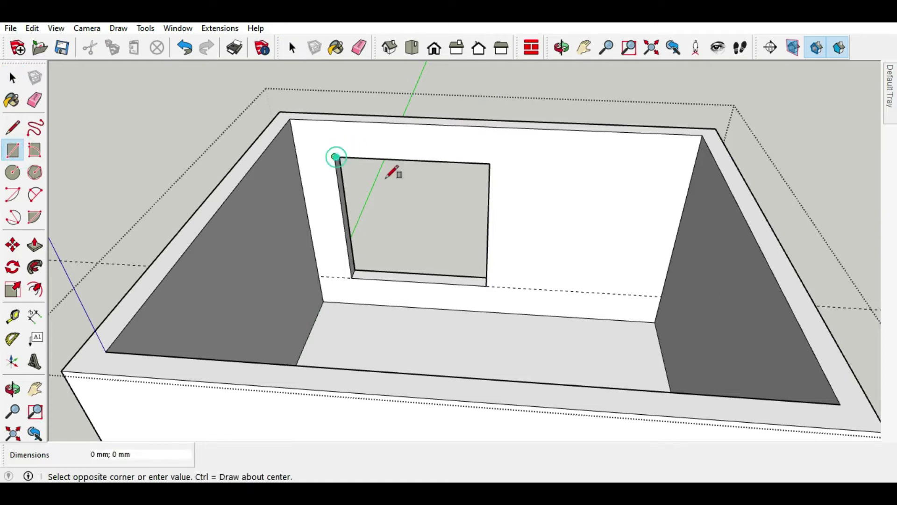
pyautogui.click(486, 282)
# Step: Offset the rectangle about 55 mm inward and delete the inner face to open the centre
pyautogui.click(19, 71)
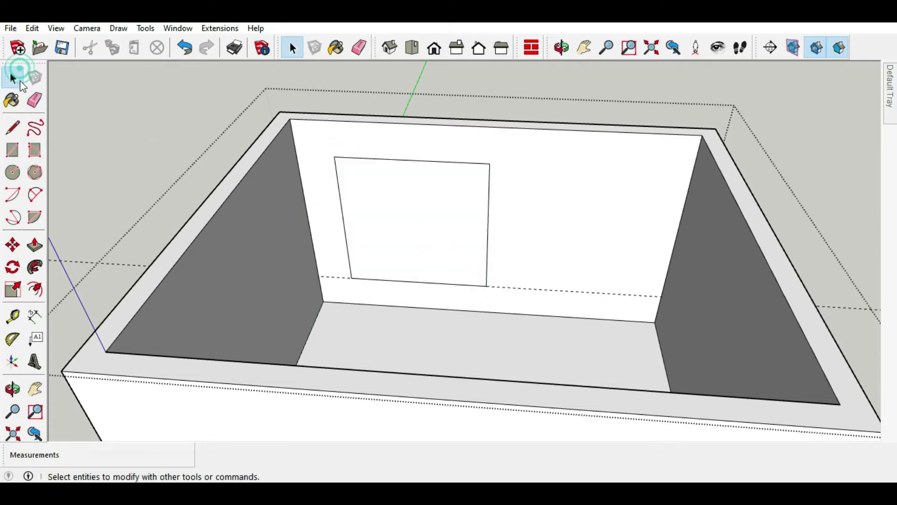
pyautogui.scroll(3, 357, 185)
pyautogui.click(357, 185)
pyautogui.click(34, 289)
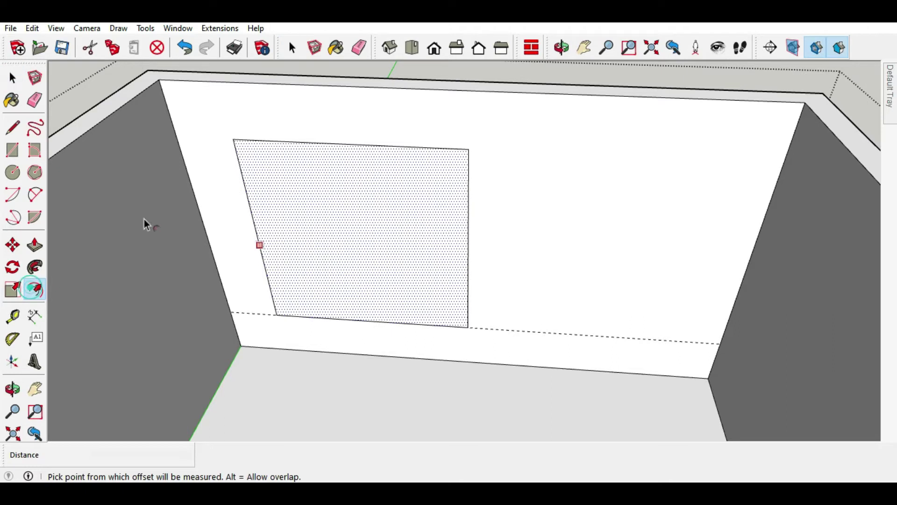
pyautogui.click(237, 140)
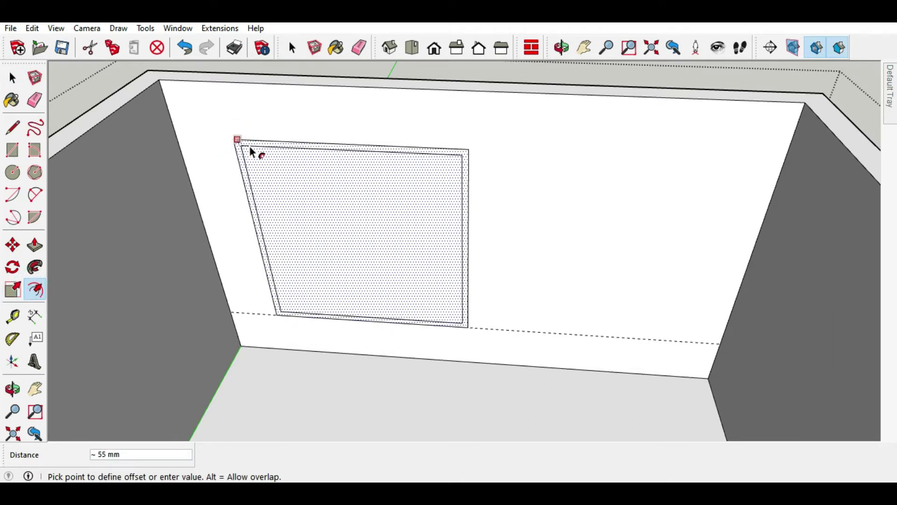
pyautogui.click(249, 144)
pyautogui.click(12, 77)
pyautogui.click(344, 169)
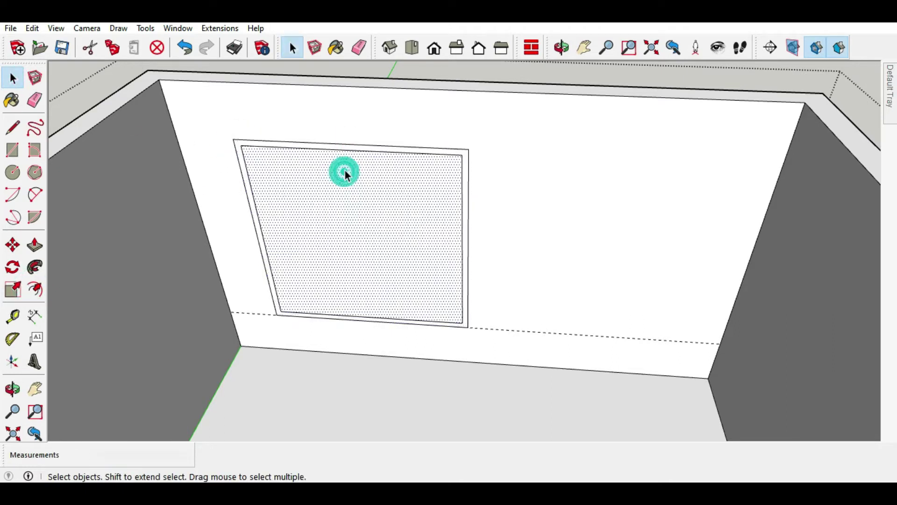
pyautogui.press('Delete')
# Step: Select the window frame face and its edges and make them a group
pyautogui.doubleClick(351, 150)
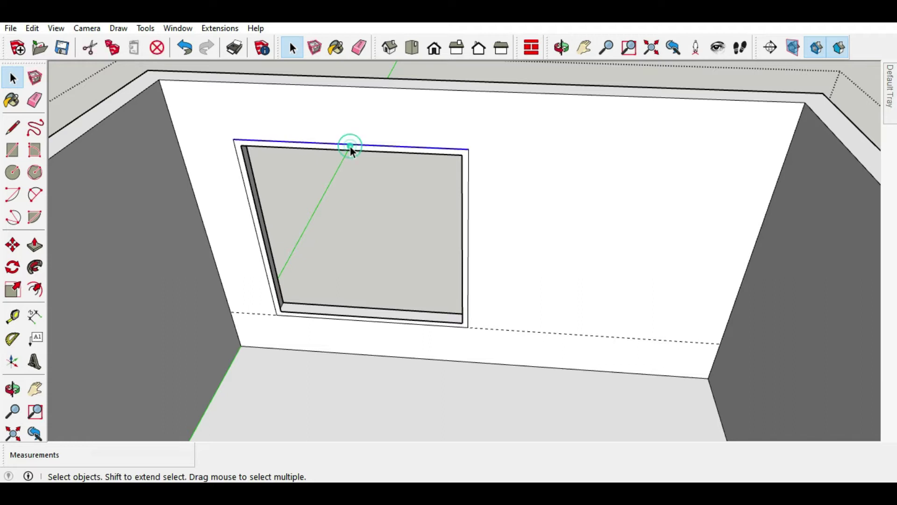
pyautogui.scroll(2, 225, 158)
pyautogui.scroll(2, 224, 160)
pyautogui.click(223, 160)
pyautogui.rightClick(225, 153)
pyautogui.click(241, 133)
pyautogui.scroll(2, 208, 172)
pyautogui.scroll(1, 219, 185)
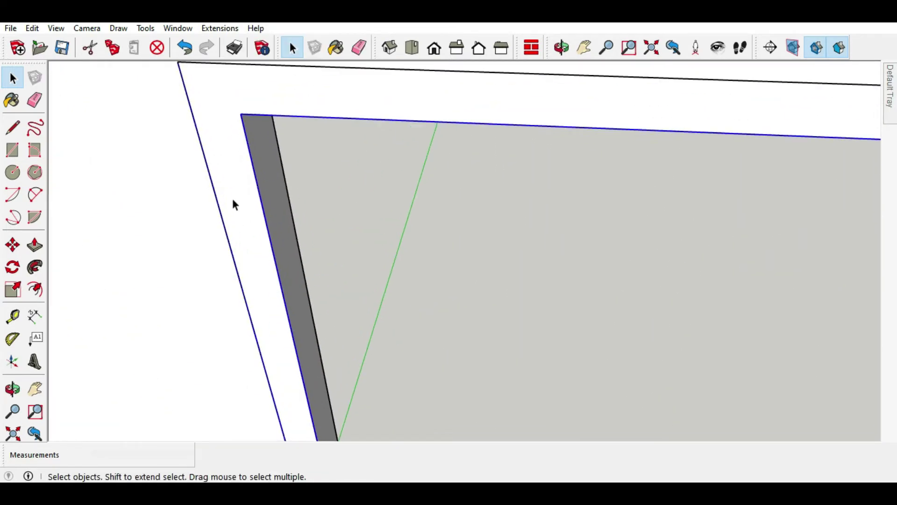
pyautogui.scroll(3, 231, 196)
# Step: Move the frame group 20 mm over
pyautogui.click(14, 245)
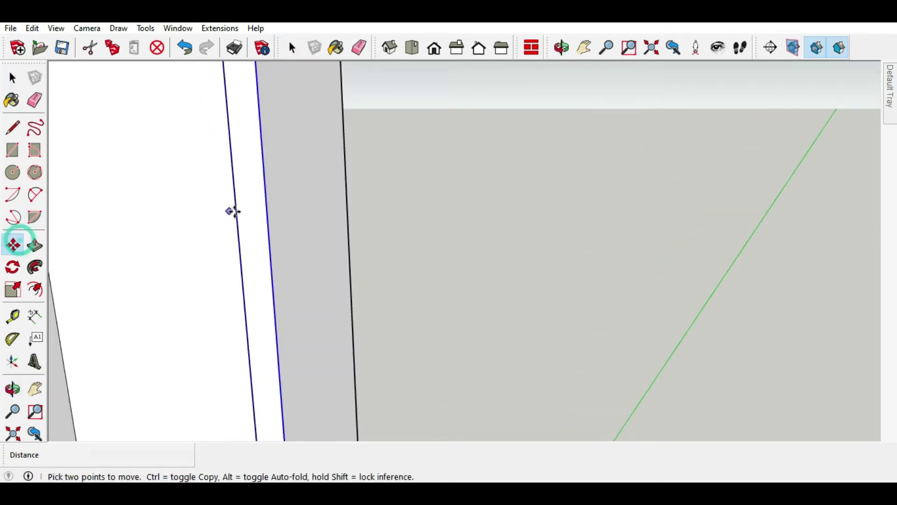
pyautogui.click(236, 209)
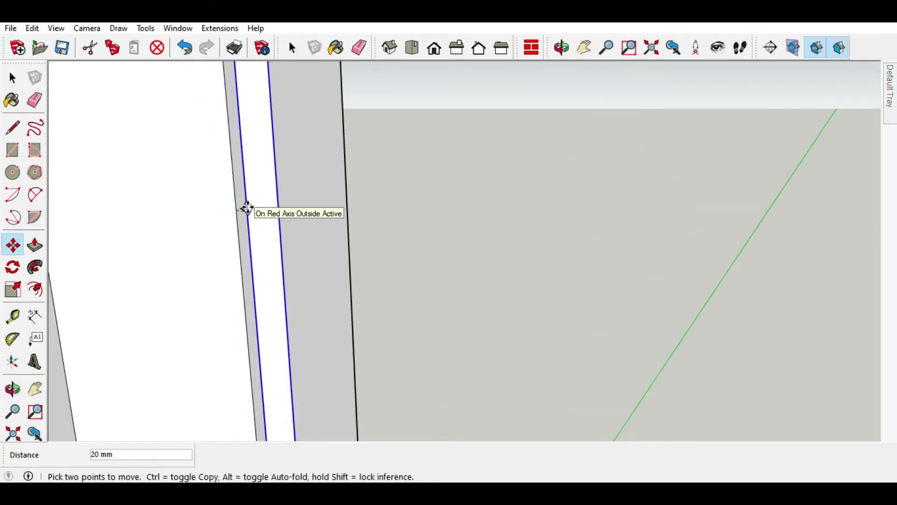
pyautogui.click(247, 208)
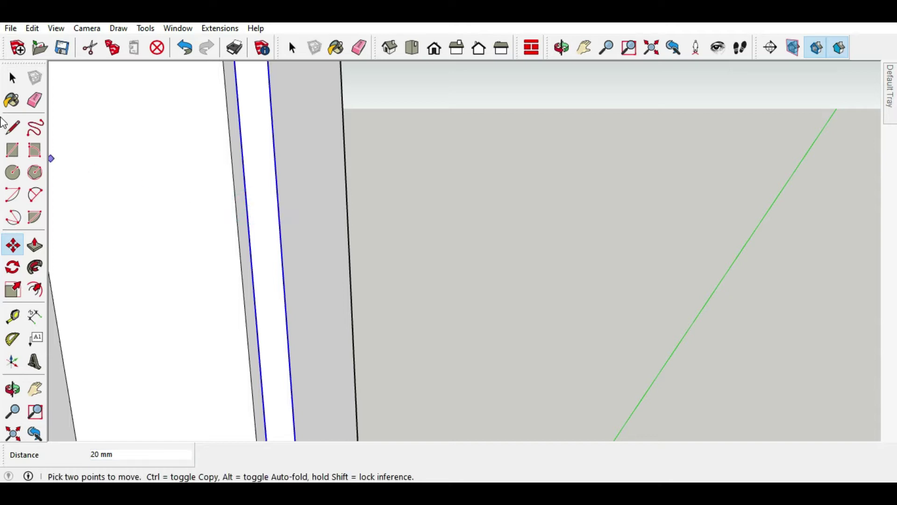
pyautogui.click(12, 77)
pyautogui.click(243, 150)
# Step: Push/pull the frame's thin face to give it about 40 mm depth
pyautogui.moveTo(272, 160); pyautogui.dragTo(90, 165, button='middle')
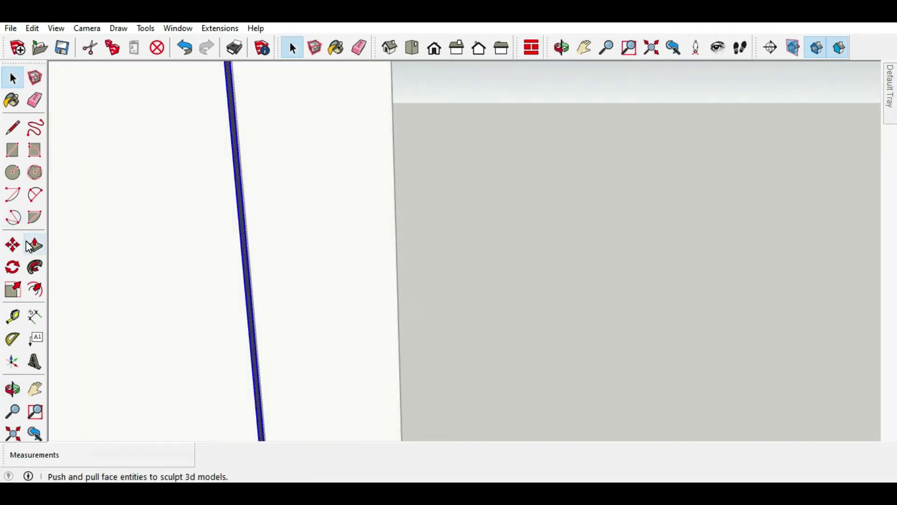
pyautogui.click(35, 245)
pyautogui.click(243, 193)
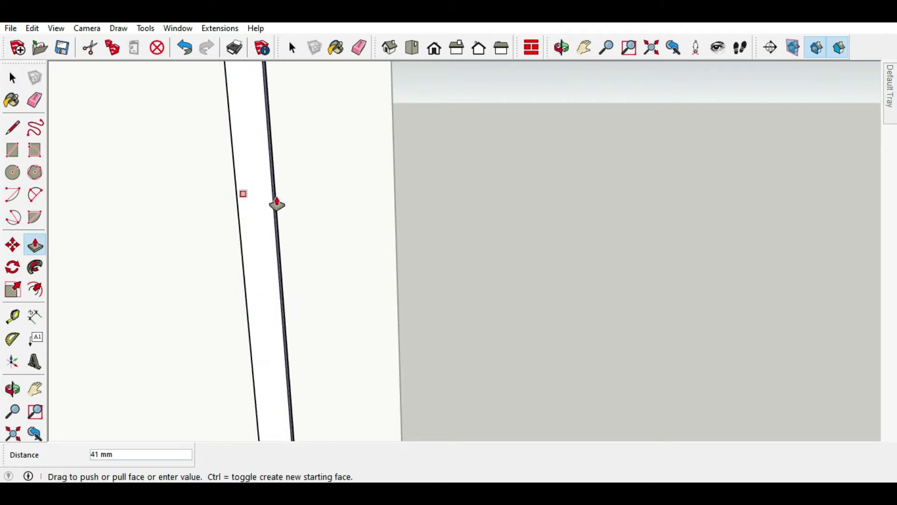
pyautogui.click(274, 203)
pyautogui.moveTo(245, 206); pyautogui.dragTo(401, 186, button='middle')
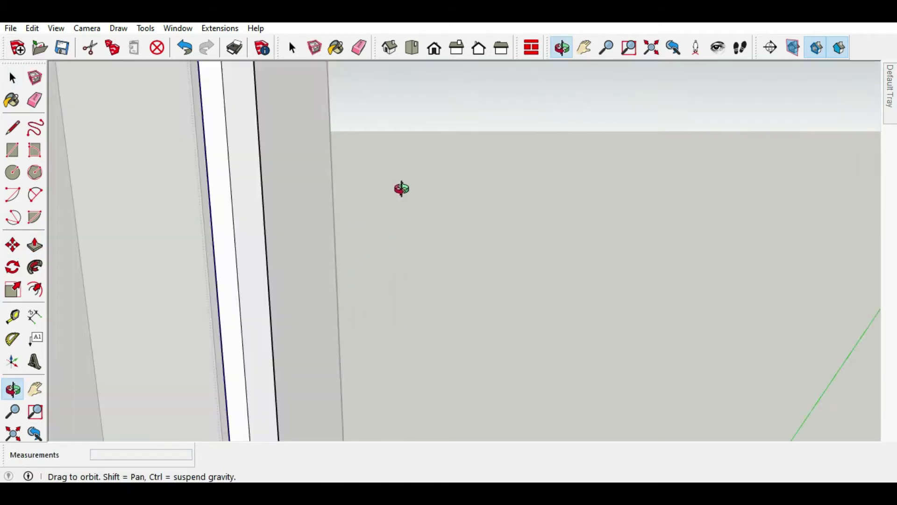
pyautogui.moveTo(417, 224); pyautogui.dragTo(387, 260, button='middle')
# Step: Orbit around the framed panel and select the entire panel frame
pyautogui.click(12, 74)
pyautogui.moveTo(275, 86)
pyautogui.mouseDown(button='middle')
pyautogui.moveTo(281, 76)
pyautogui.moveTo(273, 98)
pyautogui.moveTo(370, 167)
pyautogui.moveTo(335, 201)
pyautogui.mouseUp(button='middle')
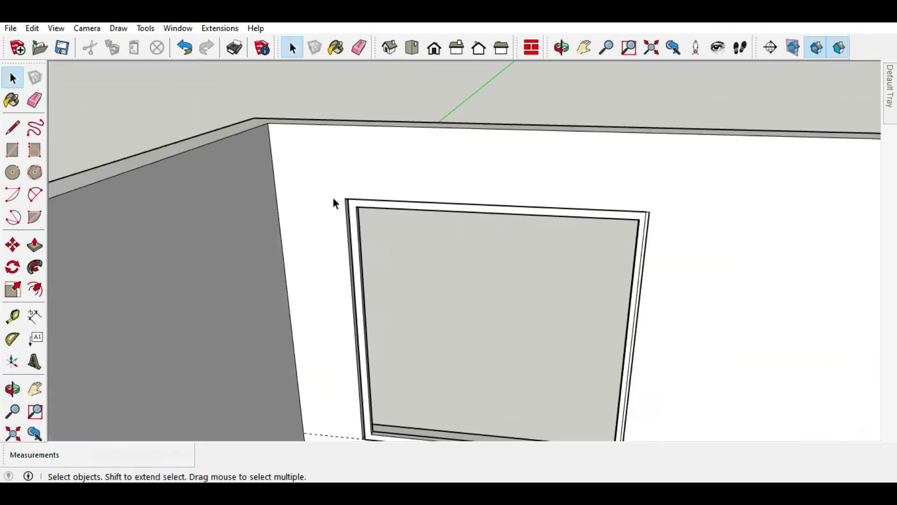
pyautogui.scroll(-2, 592, 257)
pyautogui.scroll(3, 551, 133)
pyautogui.scroll(2, 507, 211)
pyautogui.moveTo(509, 218)
pyautogui.mouseDown(button='middle')
pyautogui.moveTo(601, 170)
pyautogui.moveTo(644, 170)
pyautogui.moveTo(510, 240)
pyautogui.moveTo(351, 206)
pyautogui.moveTo(514, 208)
pyautogui.mouseUp(button='middle')
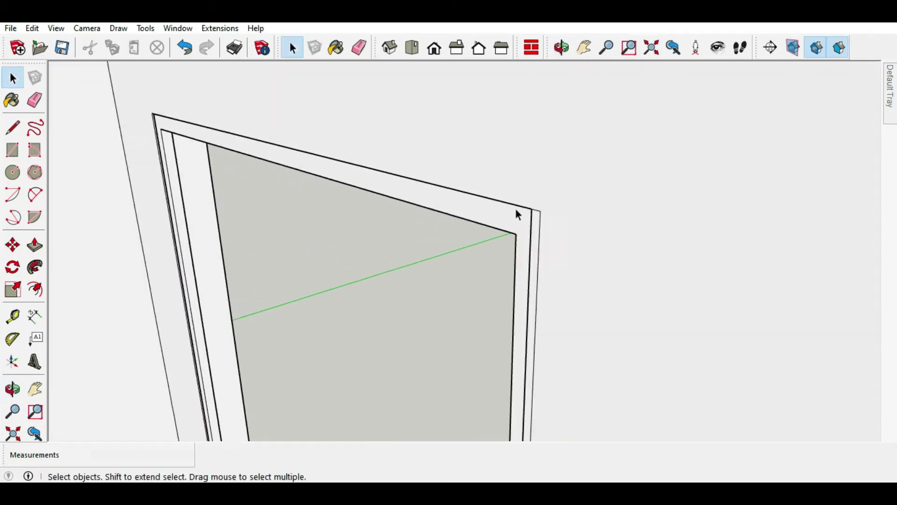
pyautogui.scroll(2, 511, 212)
pyautogui.tripleClick(522, 213)
pyautogui.scroll(-3, 706, 240)
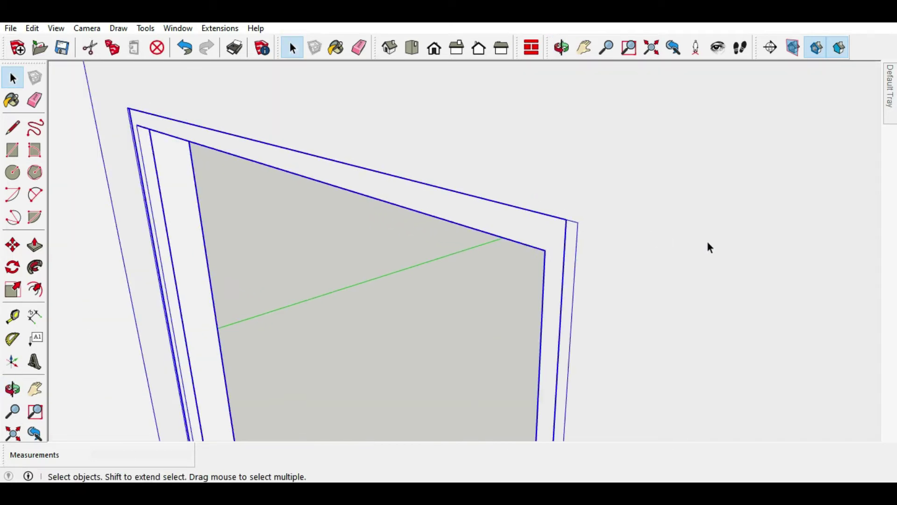
pyautogui.moveTo(706, 239); pyautogui.dragTo(443, 178, button='middle')
pyautogui.scroll(4, 354, 182)
pyautogui.moveTo(355, 182); pyautogui.dragTo(326, 191, button='middle')
pyautogui.press('o')
pyautogui.moveTo(326, 190)
pyautogui.mouseDown()
pyautogui.moveTo(387, 170)
pyautogui.moveTo(476, 105)
pyautogui.moveTo(598, 130)
pyautogui.mouseUp()
pyautogui.press('space')
# Step: Move the selected panel geometry 20 mm sideways to recess it in the opening
pyautogui.click(380, 194)
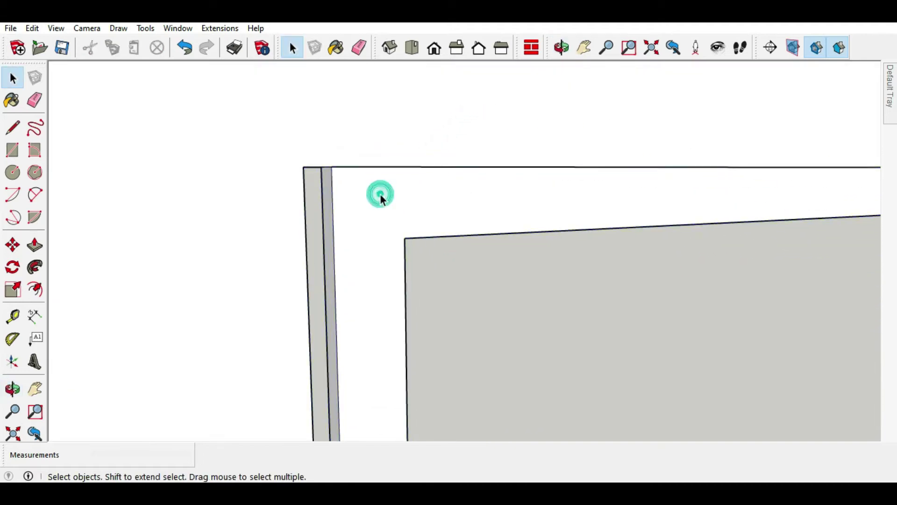
pyautogui.click(13, 248)
pyautogui.click(333, 169)
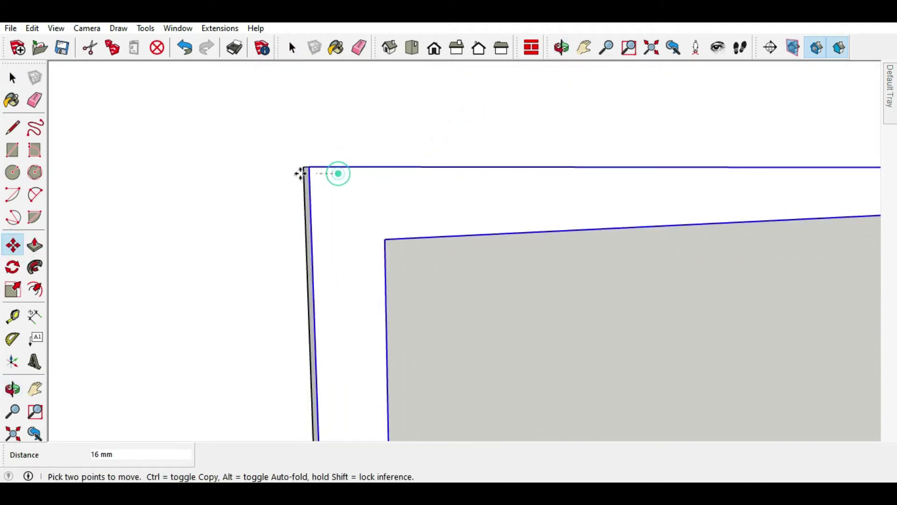
pyautogui.write('0')
pyautogui.press('Return')
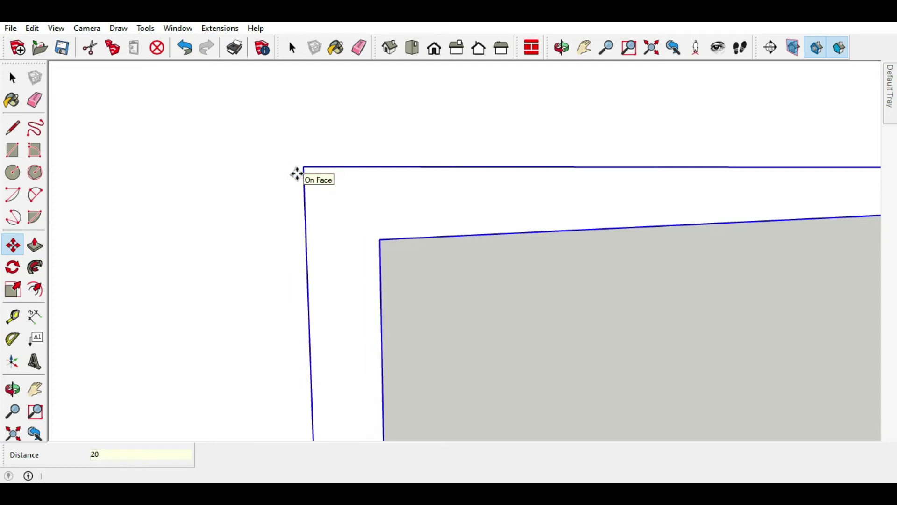
pyautogui.moveTo(372, 157); pyautogui.dragTo(214, 154, button='middle')
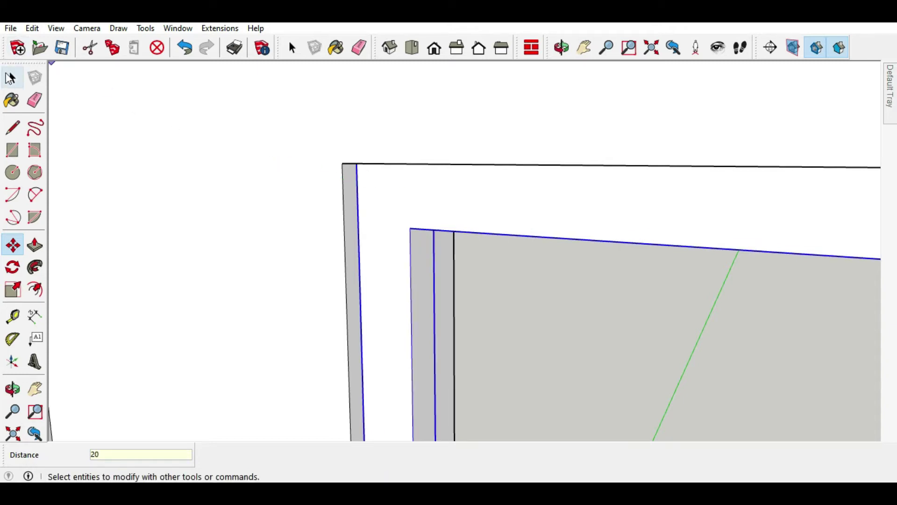
pyautogui.click(13, 78)
pyautogui.scroll(-2, 244, 136)
pyautogui.scroll(-2, 274, 131)
# Step: Orbit to a straight front view and place a section plane cutting through the room box
pyautogui.moveTo(274, 131); pyautogui.dragTo(296, 205, button='middle')
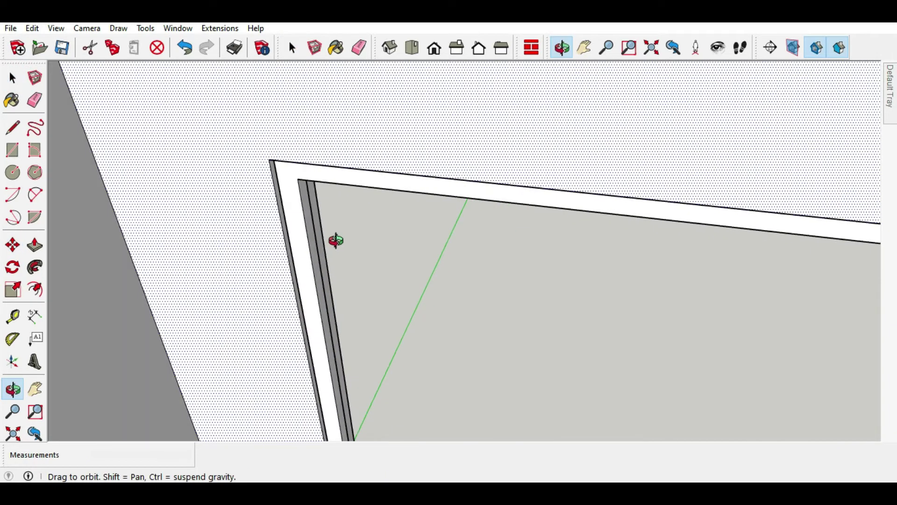
pyautogui.scroll(-5, 295, 206)
pyautogui.scroll(-2, 307, 164)
pyautogui.moveTo(542, 213); pyautogui.dragTo(230, 197, button='middle')
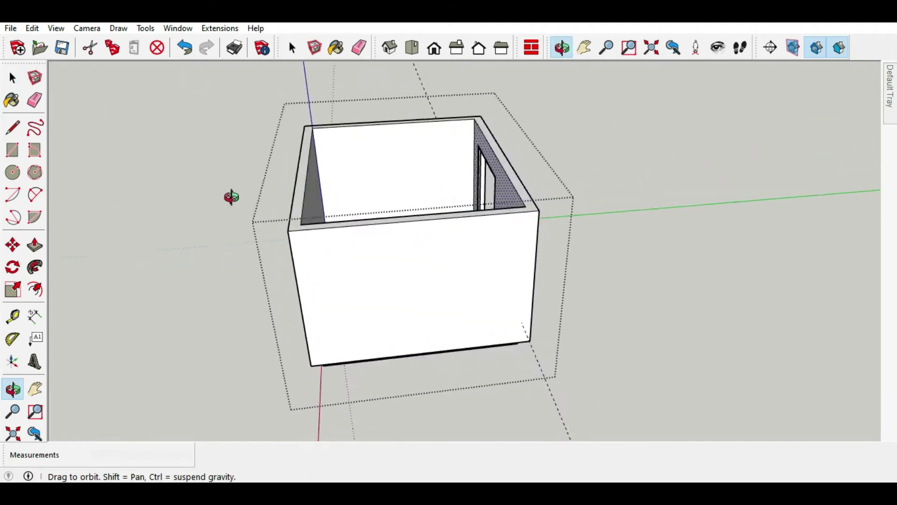
pyautogui.moveTo(529, 186)
pyautogui.mouseDown(button='middle')
pyautogui.moveTo(310, 170)
pyautogui.moveTo(234, 182)
pyautogui.moveTo(486, 273)
pyautogui.moveTo(668, 226)
pyautogui.moveTo(287, 106)
pyautogui.moveTo(611, 231)
pyautogui.moveTo(406, 269)
pyautogui.mouseUp(button='middle')
pyautogui.moveTo(406, 270)
pyautogui.mouseDown()
pyautogui.moveTo(334, 214)
pyautogui.moveTo(315, 152)
pyautogui.mouseUp()
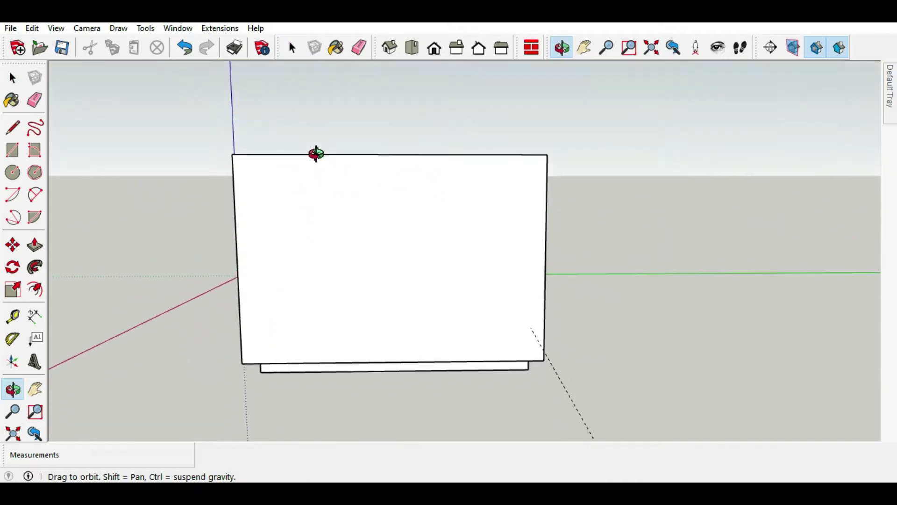
pyautogui.press('space')
pyautogui.click(794, 47)
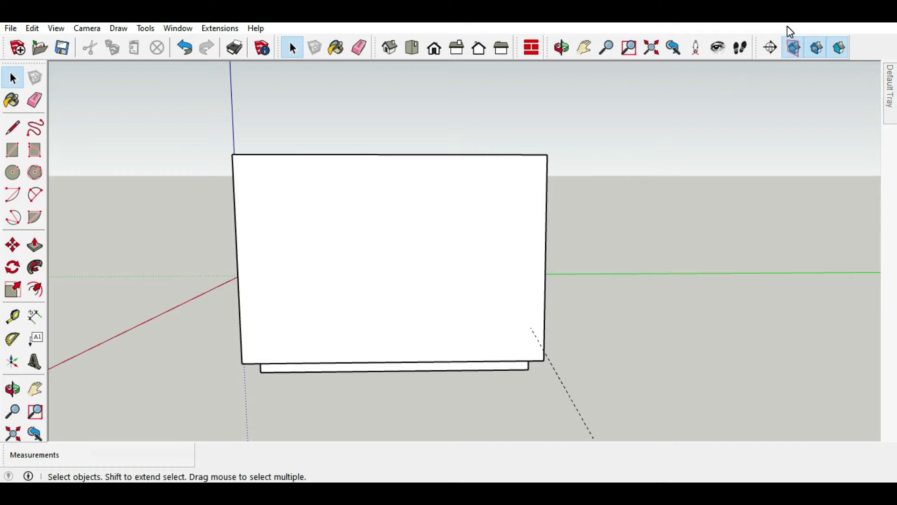
pyautogui.click(493, 289)
pyautogui.click(493, 290)
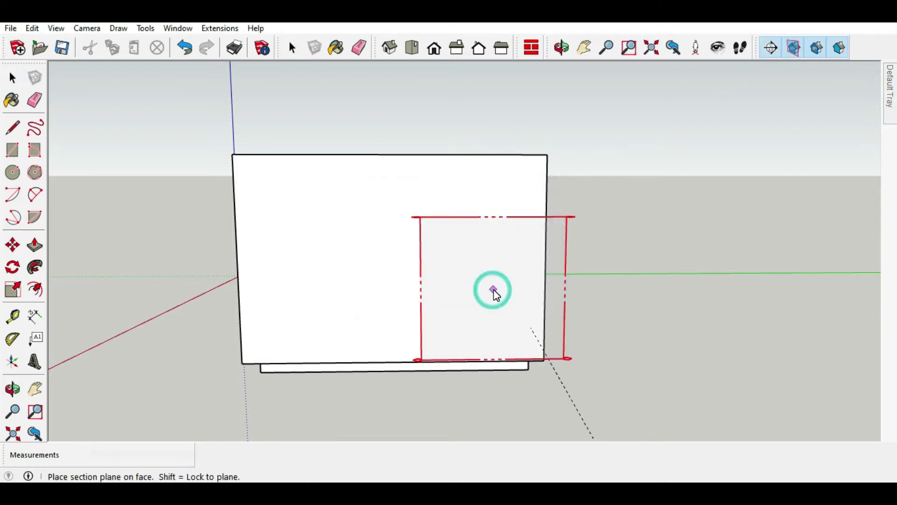
pyautogui.click(408, 264)
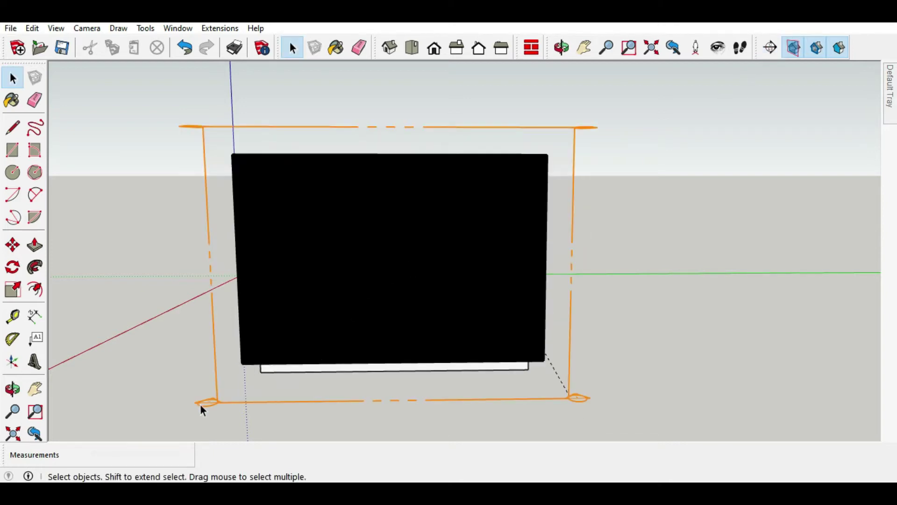
# Step: Move the section plane to its final position through the room
pyautogui.click(201, 405)
pyautogui.click(13, 245)
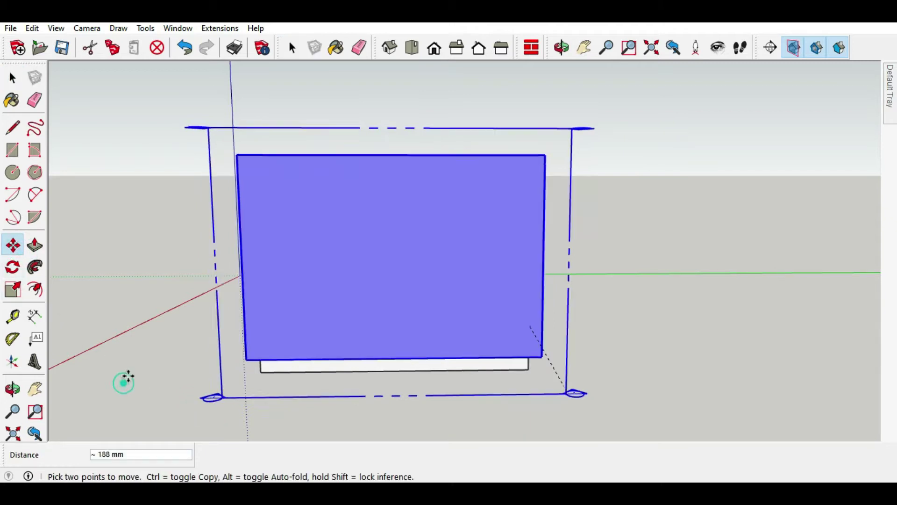
pyautogui.click(168, 337)
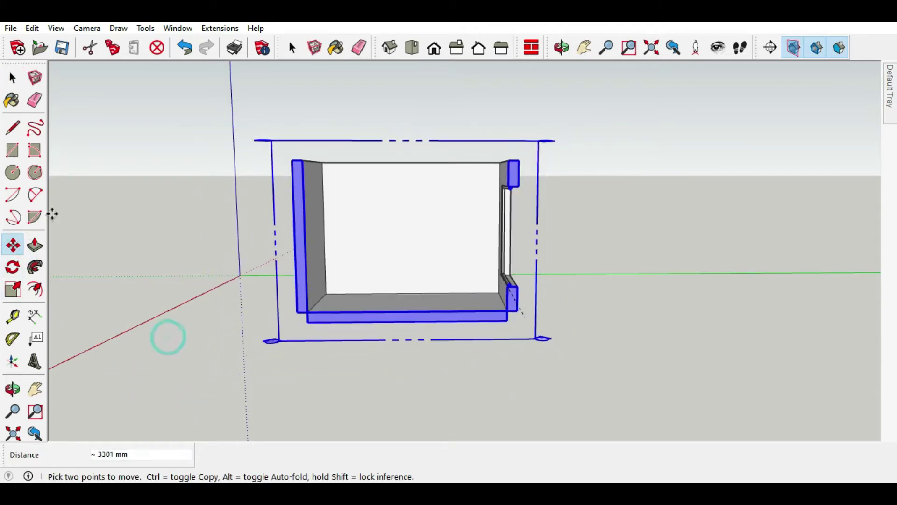
pyautogui.click(174, 349)
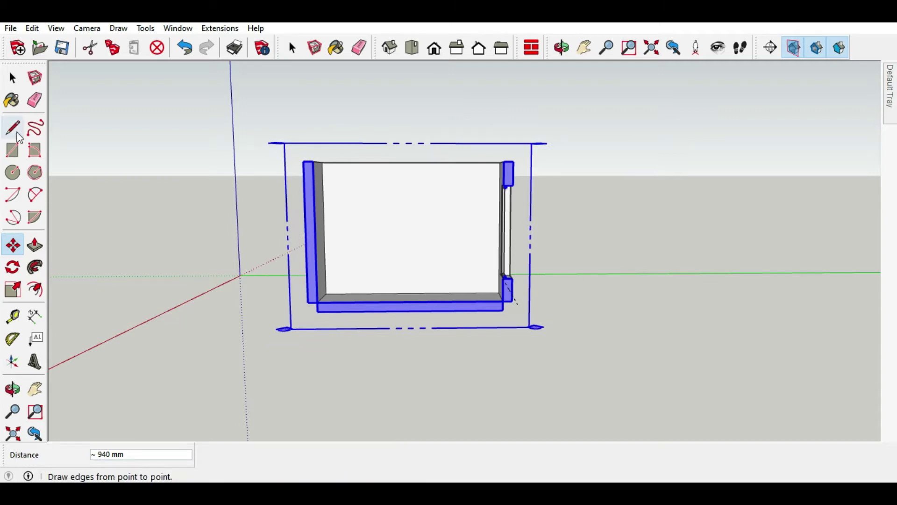
pyautogui.click(214, 321)
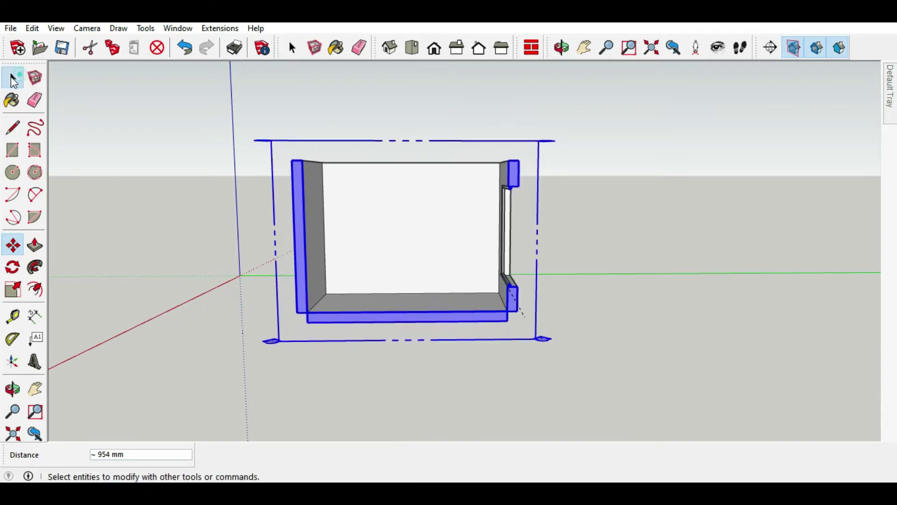
# Step: Turn off section fill and section cuts so the room walls appear solid
pyautogui.click(13, 80)
pyautogui.click(134, 156)
pyautogui.click(837, 46)
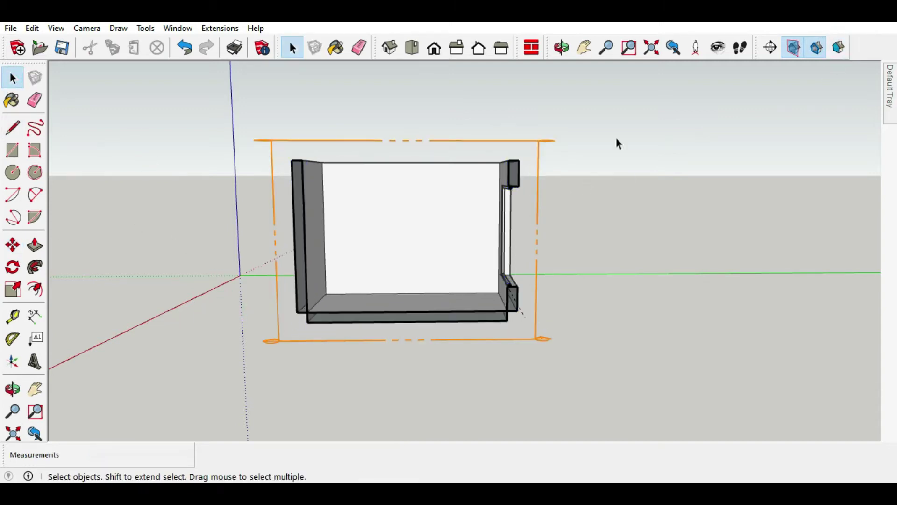
pyautogui.click(816, 47)
pyautogui.moveTo(411, 196)
pyautogui.mouseDown(button='middle')
pyautogui.moveTo(390, 294)
pyautogui.moveTo(449, 338)
pyautogui.moveTo(593, 267)
pyautogui.moveTo(439, 325)
pyautogui.moveTo(378, 312)
pyautogui.mouseUp(button='middle')
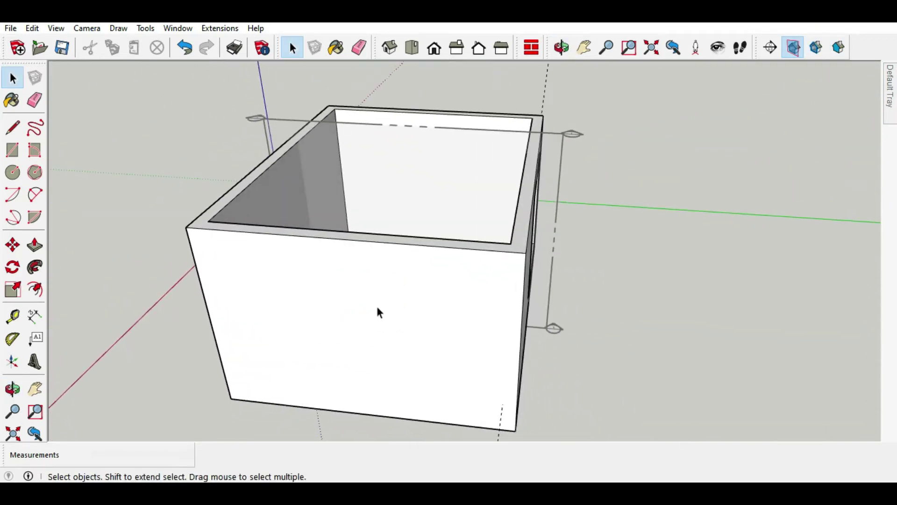
# Step: Turn section cuts and black section fill back on and hide the section plane outline
pyautogui.click(819, 48)
pyautogui.click(837, 49)
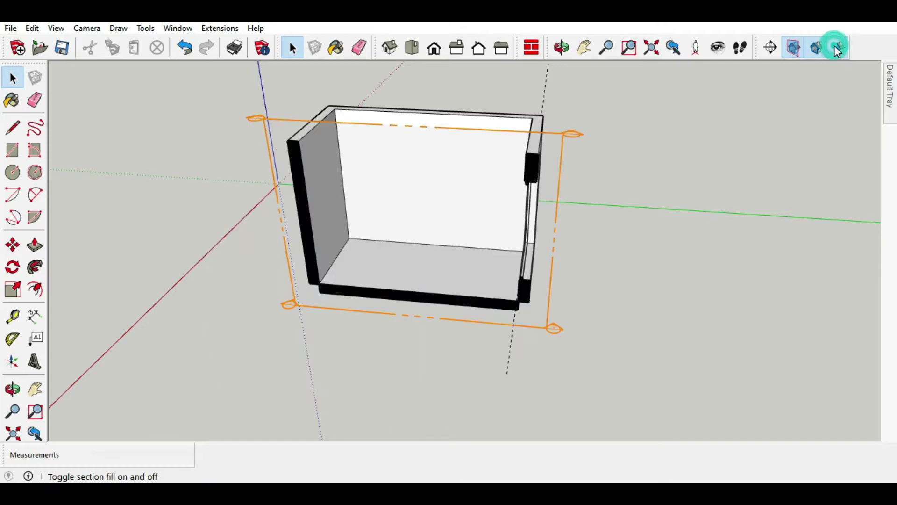
pyautogui.click(793, 47)
pyautogui.scroll(2, 471, 226)
pyautogui.moveTo(471, 228)
pyautogui.mouseDown(button='middle')
pyautogui.moveTo(513, 274)
pyautogui.moveTo(601, 252)
pyautogui.mouseUp(button='middle')
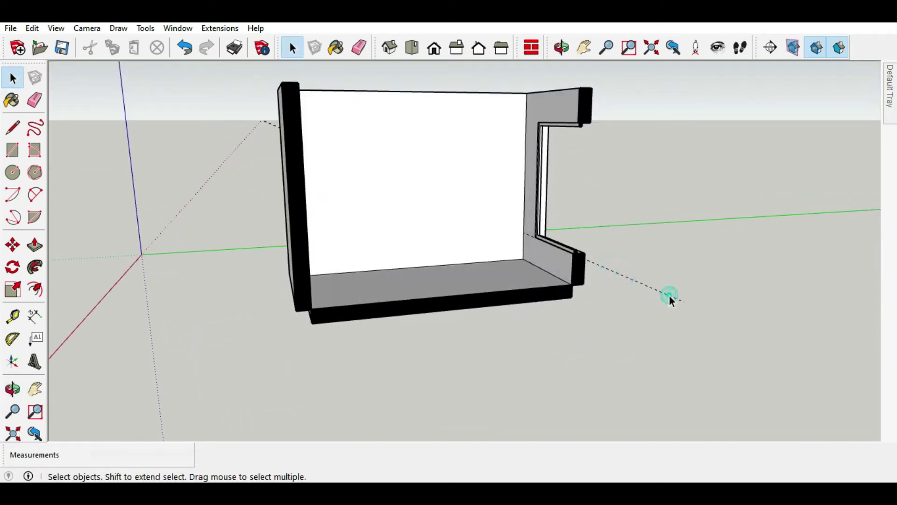
# Step: Orbit and zoom to look down into the cut-open room interior
pyautogui.scroll(-3, 611, 220)
pyautogui.moveTo(540, 285)
pyautogui.mouseDown(button='middle')
pyautogui.moveTo(441, 166)
pyautogui.moveTo(653, 195)
pyautogui.mouseUp(button='middle')
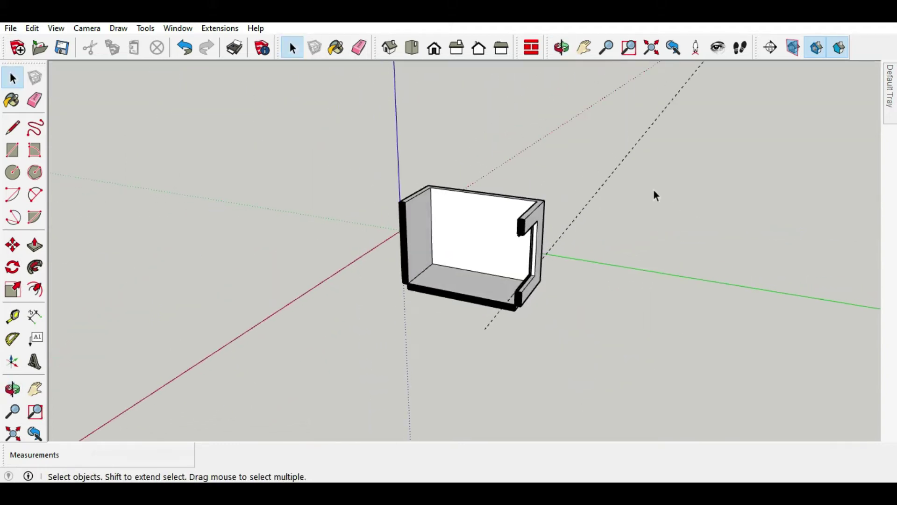
pyautogui.click(617, 173)
pyautogui.click(585, 172)
pyautogui.moveTo(560, 192)
pyautogui.mouseDown(button='middle')
pyautogui.moveTo(592, 211)
pyautogui.moveTo(597, 169)
pyautogui.mouseUp(button='middle')
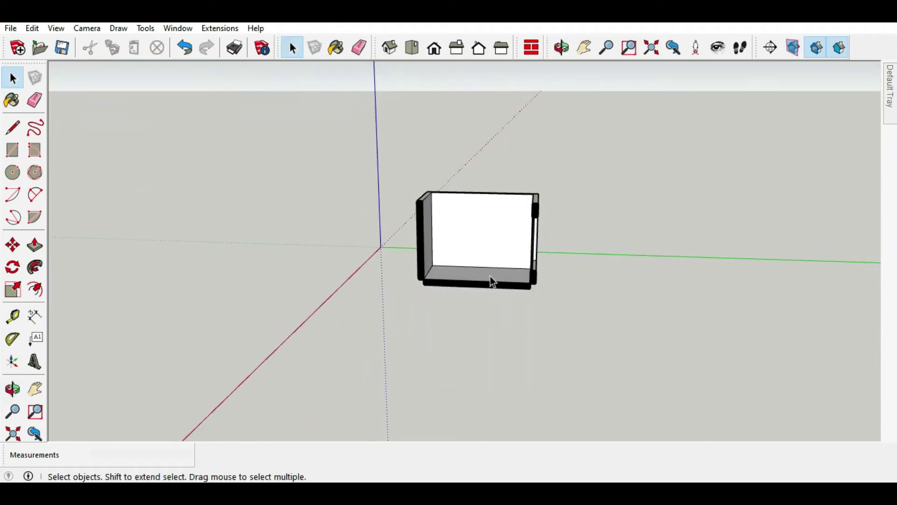
pyautogui.scroll(3, 495, 253)
pyautogui.scroll(3, 491, 253)
pyautogui.moveTo(484, 280)
pyautogui.mouseDown(button='middle')
pyautogui.moveTo(508, 228)
pyautogui.moveTo(503, 284)
pyautogui.moveTo(448, 268)
pyautogui.mouseUp(button='middle')
pyautogui.moveTo(432, 233)
pyautogui.mouseDown(button='middle')
pyautogui.moveTo(430, 200)
pyautogui.moveTo(426, 282)
pyautogui.moveTo(413, 286)
pyautogui.mouseUp(button='middle')
pyautogui.scroll(3, 406, 236)
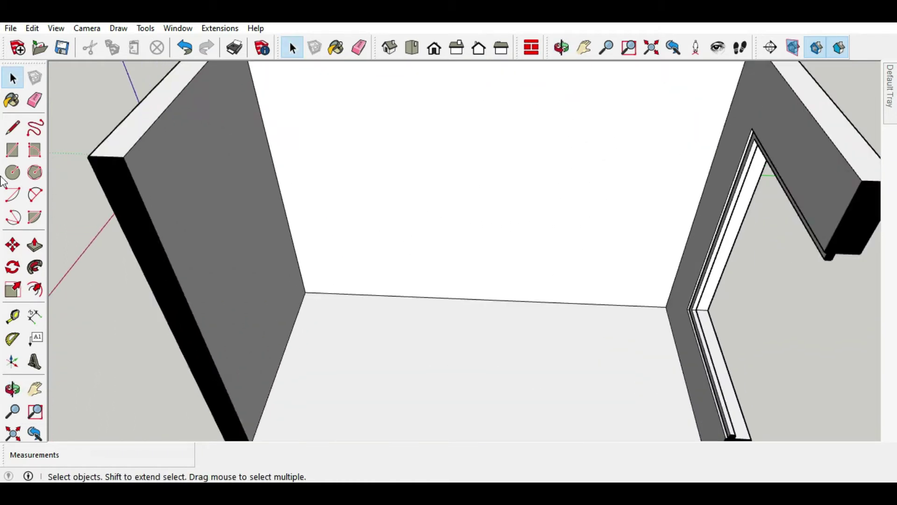
# Step: Draw a 30 by 30 mm square at the back-wall floor corner and make it a group
pyautogui.click(13, 150)
pyautogui.scroll(2, 266, 261)
pyautogui.scroll(3, 303, 292)
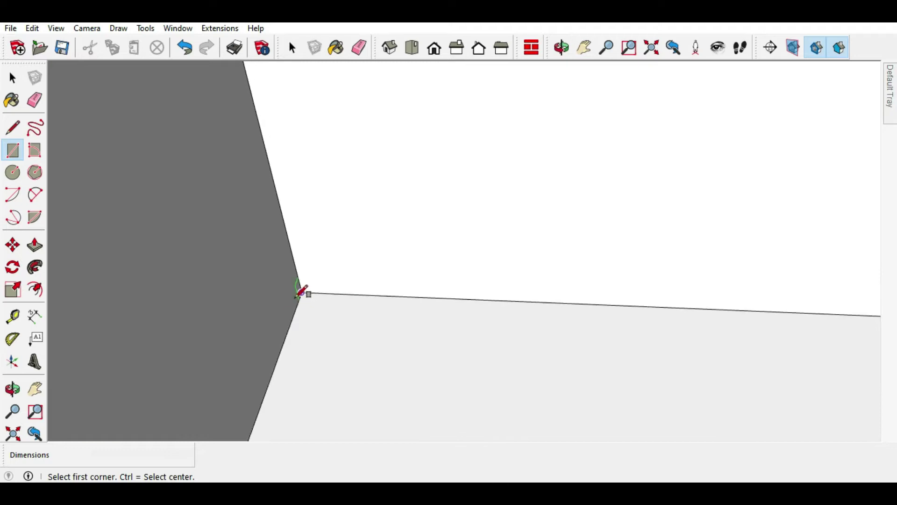
pyautogui.click(304, 289)
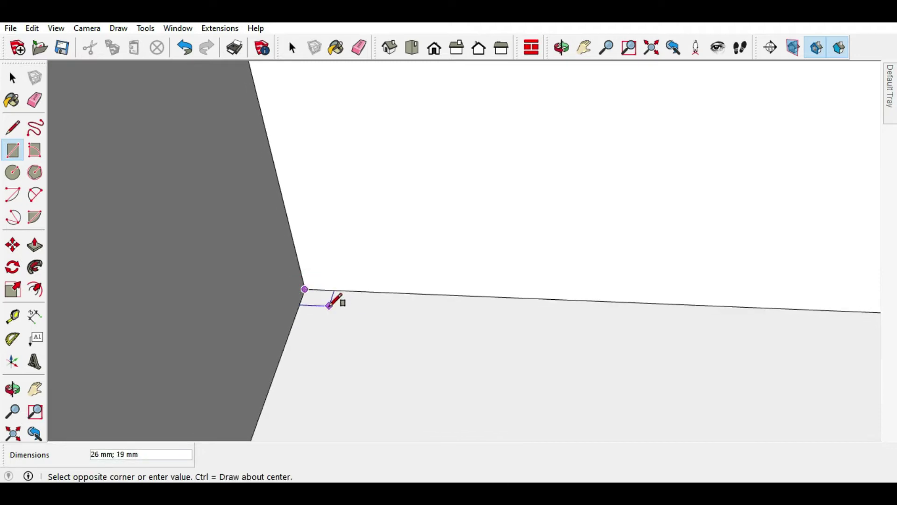
pyautogui.scroll(2, 353, 306)
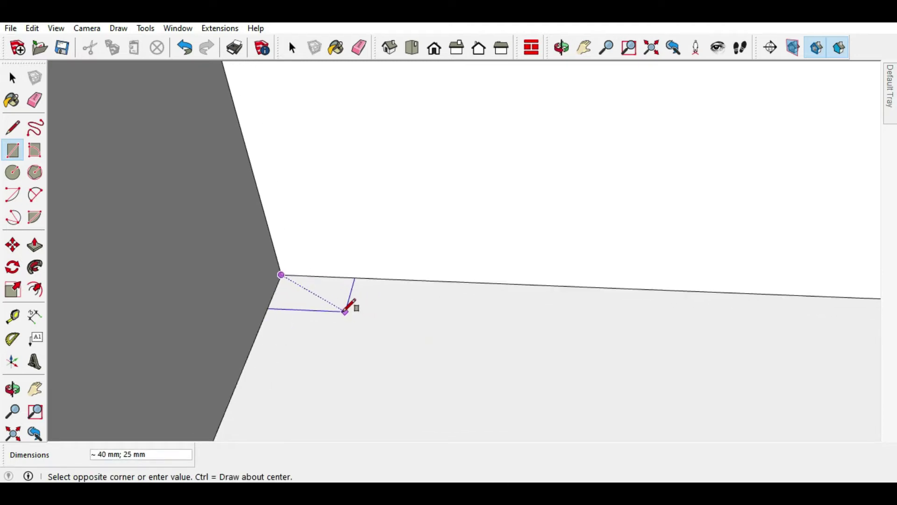
pyautogui.scroll(1, 333, 308)
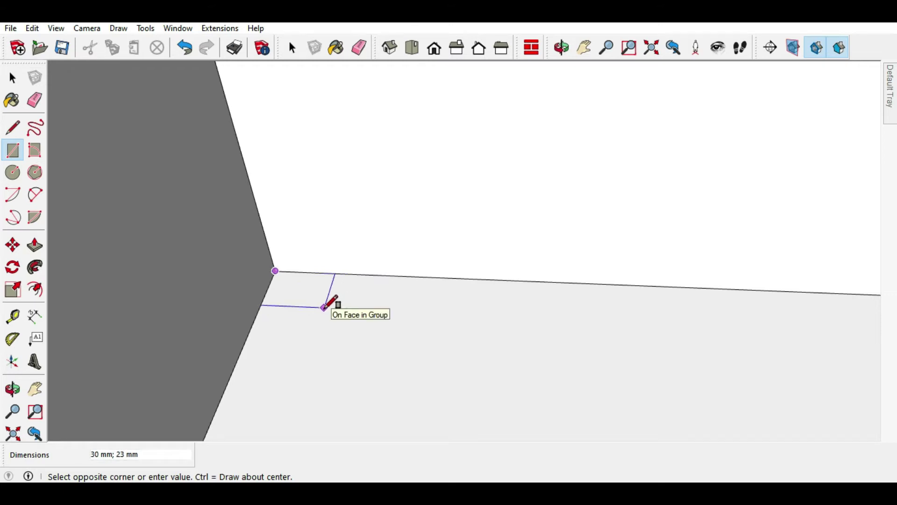
pyautogui.write('30;30')
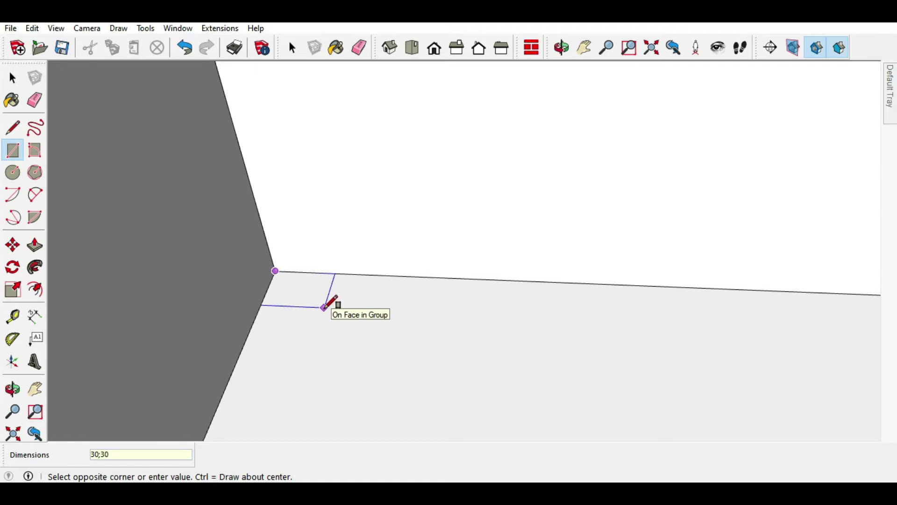
pyautogui.press('Return')
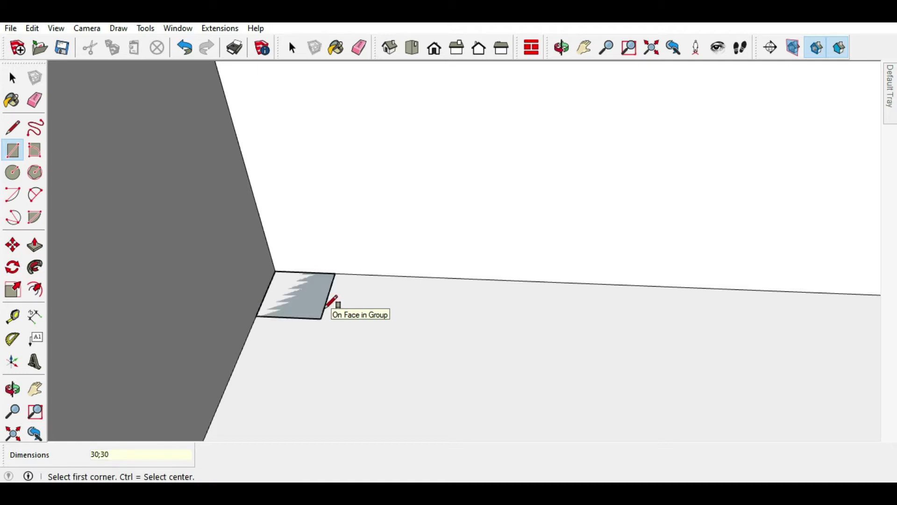
pyautogui.click(13, 77)
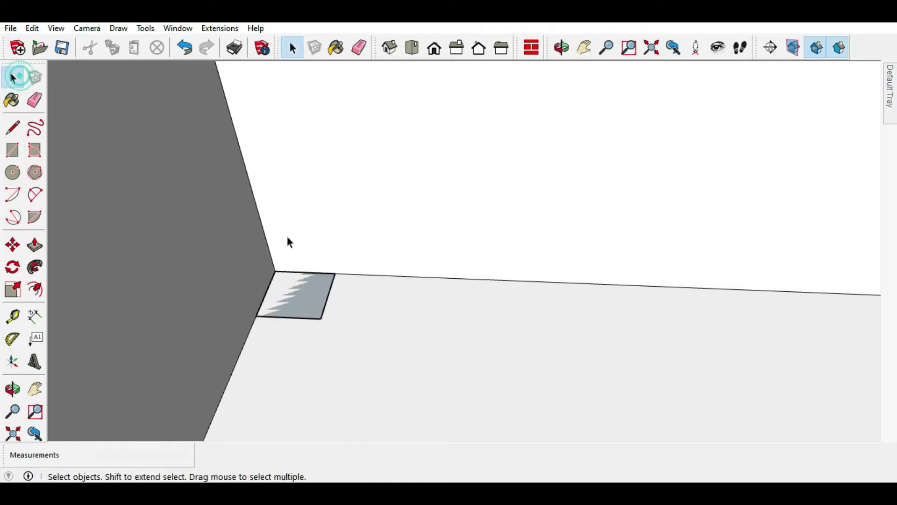
pyautogui.click(286, 282)
pyautogui.rightClick(287, 281)
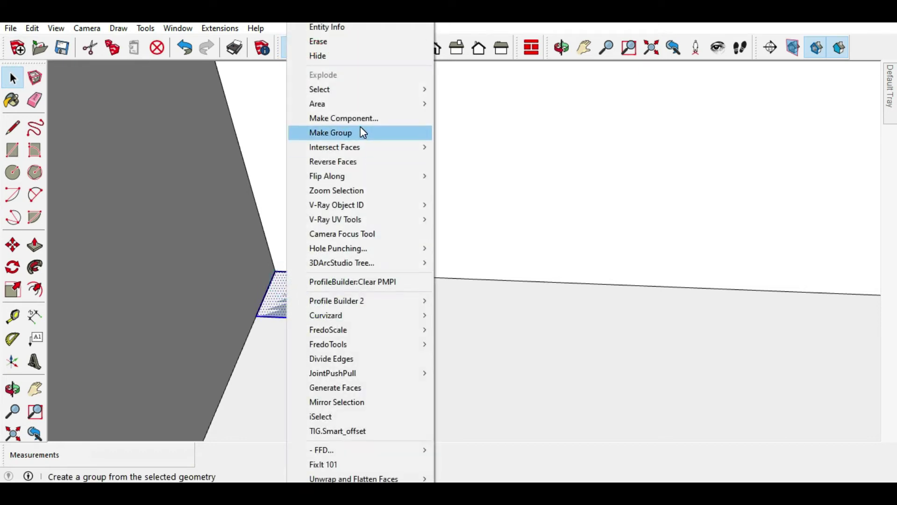
pyautogui.click(361, 126)
# Step: Push/pull the grouped square up 2700 mm into a slender slat
pyautogui.doubleClick(294, 296)
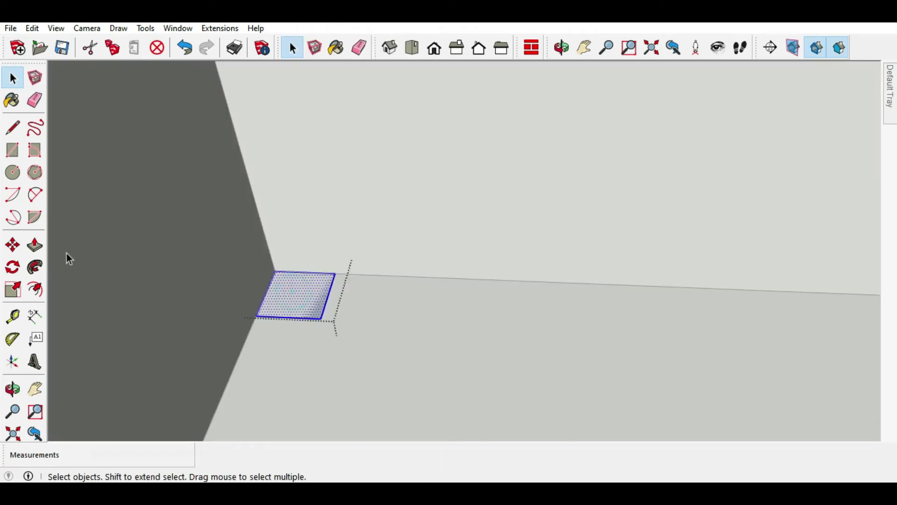
pyautogui.click(35, 245)
pyautogui.moveTo(305, 303); pyautogui.dragTo(304, 297)
pyautogui.scroll(-1, 302, 294)
pyautogui.scroll(-2, 299, 280)
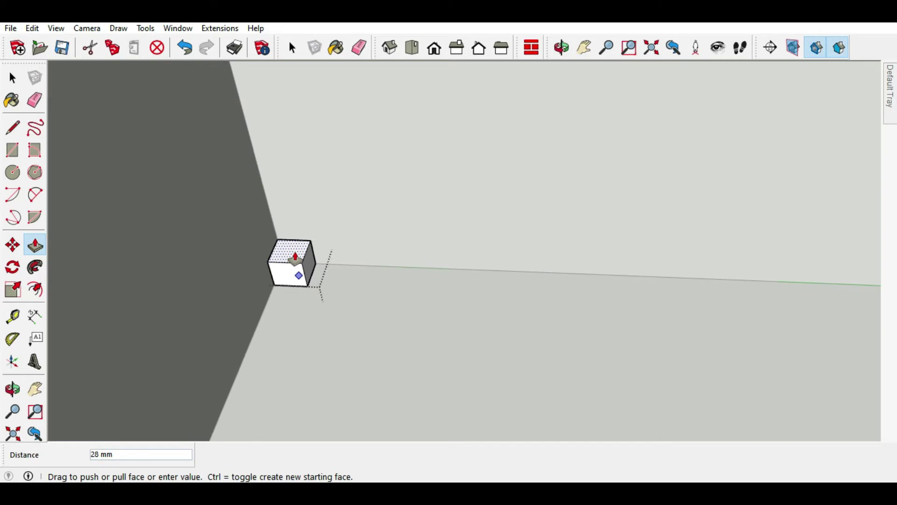
pyautogui.scroll(-2, 295, 262)
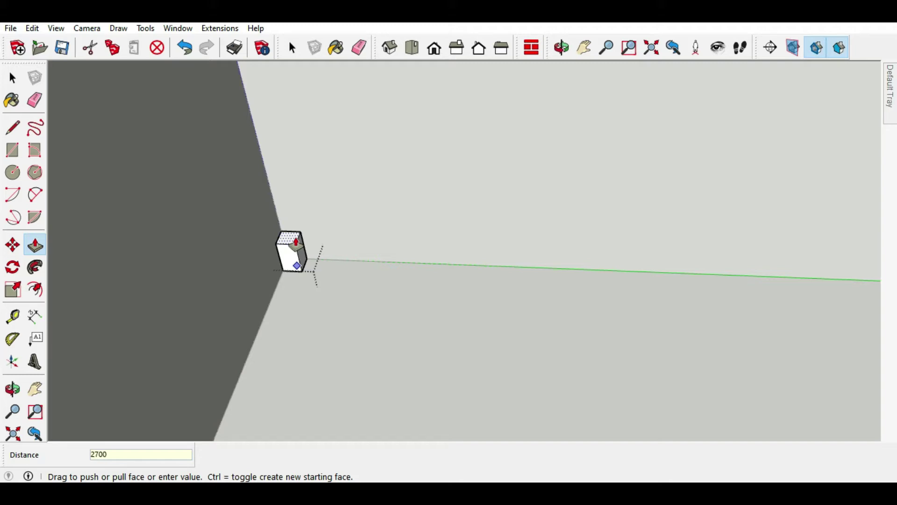
pyautogui.press('Return')
pyautogui.scroll(-2, 379, 319)
pyautogui.scroll(-3, 320, 311)
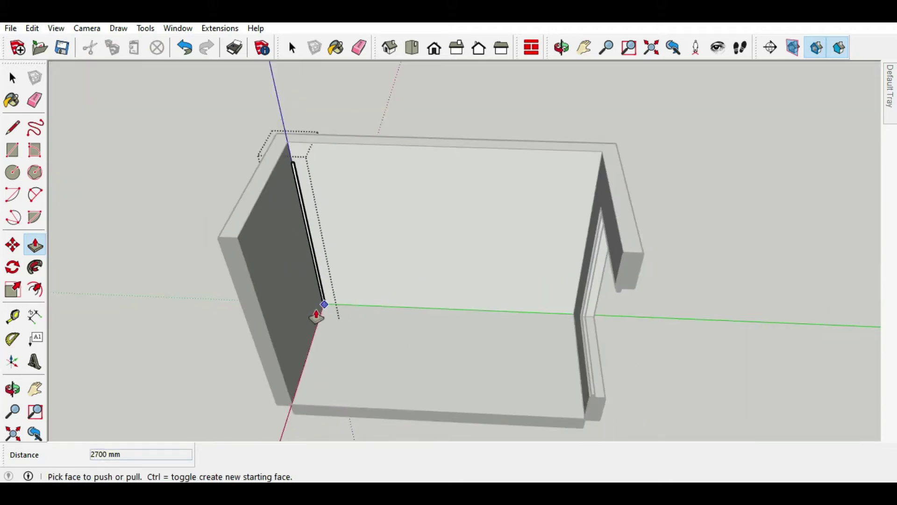
# Step: Copy the slat with Move and Ctrl to the far corner of the back wall
pyautogui.click(12, 77)
pyautogui.moveTo(177, 95); pyautogui.dragTo(337, 166, button='middle')
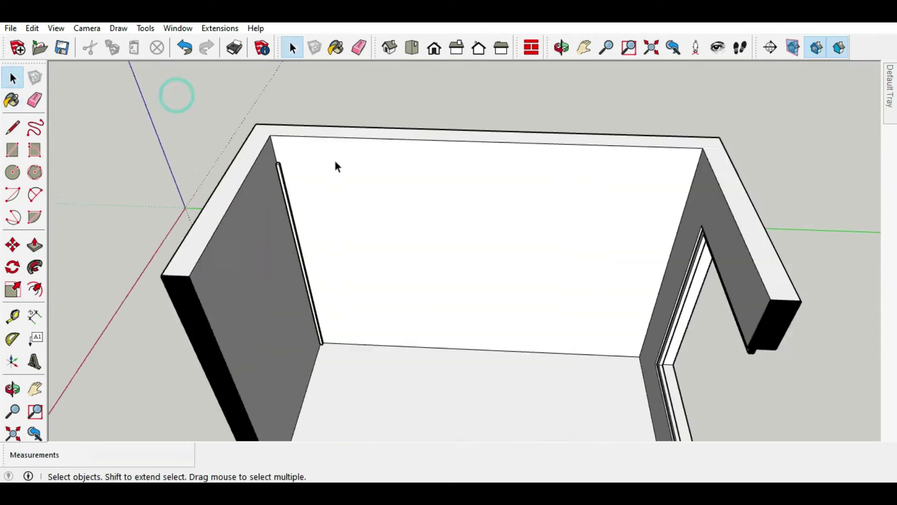
pyautogui.scroll(2, 336, 166)
pyautogui.click(236, 174)
pyautogui.moveTo(236, 175)
pyautogui.mouseDown(button='middle')
pyautogui.moveTo(301, 88)
pyautogui.moveTo(252, 123)
pyautogui.mouseUp(button='middle')
pyautogui.press('space')
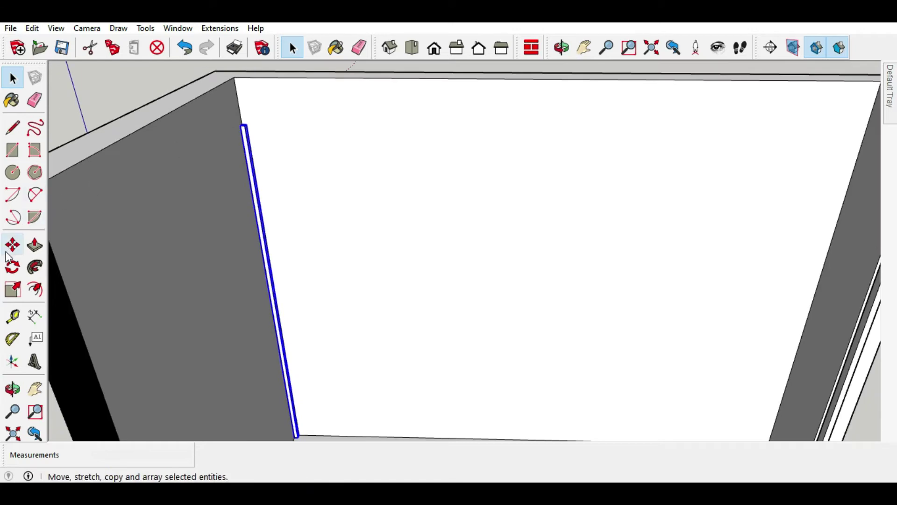
pyautogui.click(13, 244)
pyautogui.click(248, 124)
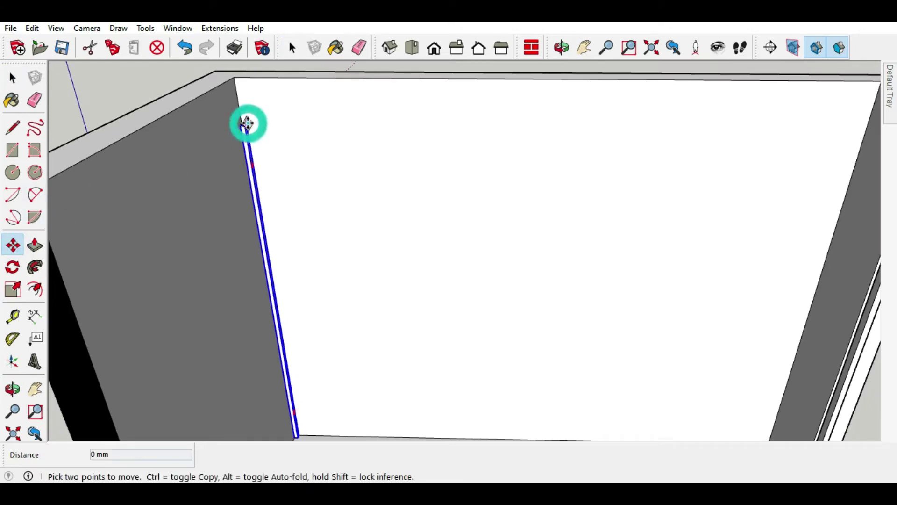
pyautogui.press('ctrl')
pyautogui.scroll(-3, 248, 126)
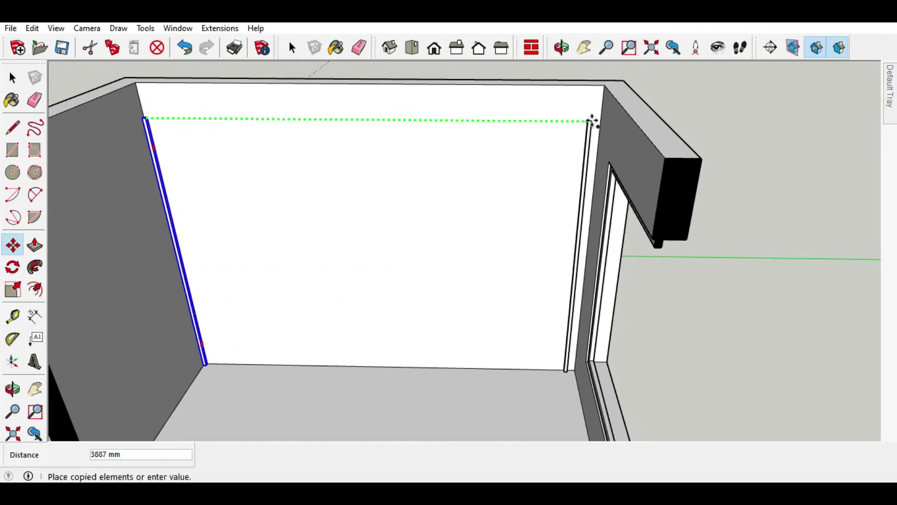
pyautogui.click(602, 121)
# Step: Divide the copy with /8 into evenly spaced slats, then orbit to review the wall
pyautogui.write('8')
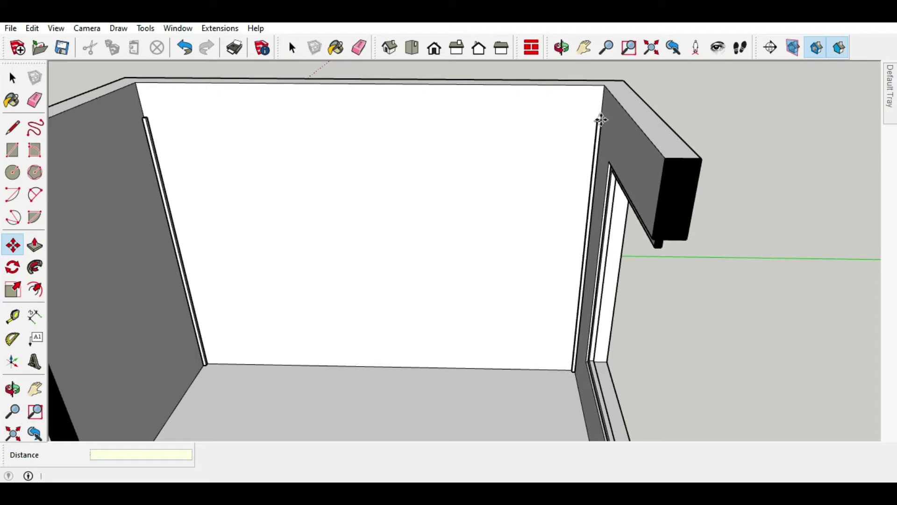
pyautogui.press('Return')
pyautogui.click(12, 78)
pyautogui.scroll(-5, 295, 159)
pyautogui.moveTo(291, 170)
pyautogui.mouseDown(button='middle')
pyautogui.moveTo(271, 129)
pyautogui.moveTo(278, 135)
pyautogui.mouseUp(button='middle')
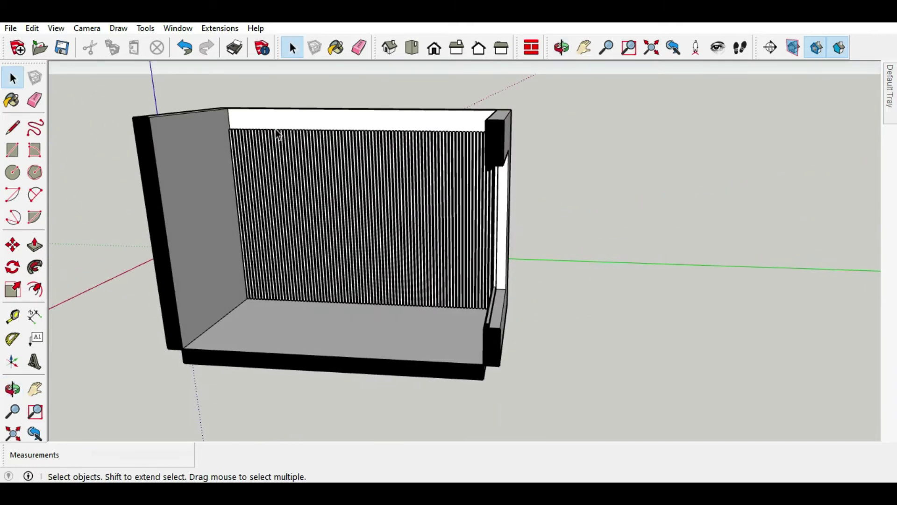
pyautogui.moveTo(286, 227)
pyautogui.mouseDown(button='middle')
pyautogui.moveTo(400, 220)
pyautogui.moveTo(368, 262)
pyautogui.mouseUp(button='middle')
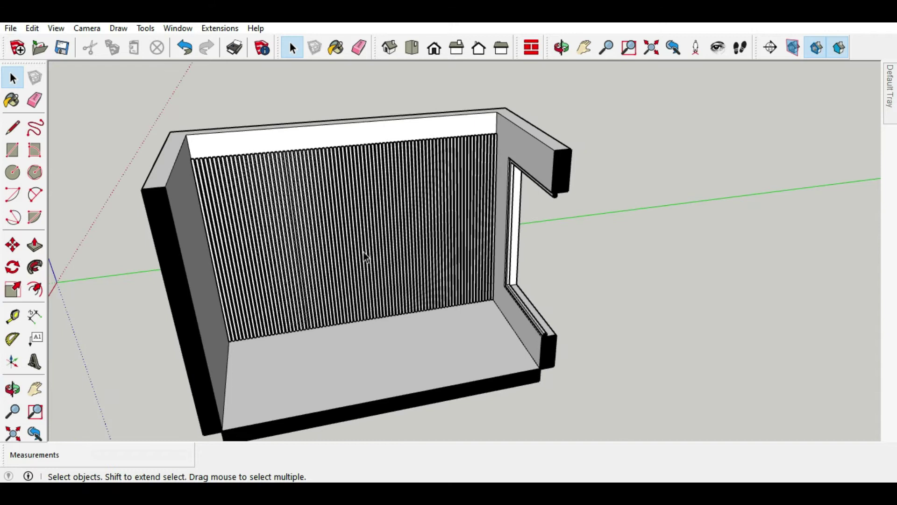
pyautogui.scroll(-1, 465, 227)
pyautogui.moveTo(328, 204)
pyautogui.mouseDown(button='middle')
pyautogui.moveTo(263, 138)
pyautogui.moveTo(226, 126)
pyautogui.moveTo(200, 140)
pyautogui.moveTo(236, 219)
pyautogui.moveTo(266, 232)
pyautogui.moveTo(340, 186)
pyautogui.mouseUp(button='middle')
pyautogui.scroll(2, 391, 314)
pyautogui.scroll(4, 391, 314)
# Step: Draw a 4000 mm by about 652 mm floor rectangle along the slatted wall
pyautogui.moveTo(391, 314)
pyautogui.mouseDown(button='middle')
pyautogui.moveTo(374, 274)
pyautogui.moveTo(360, 175)
pyautogui.mouseUp(button='middle')
pyautogui.scroll(-1, 361, 174)
pyautogui.click(13, 151)
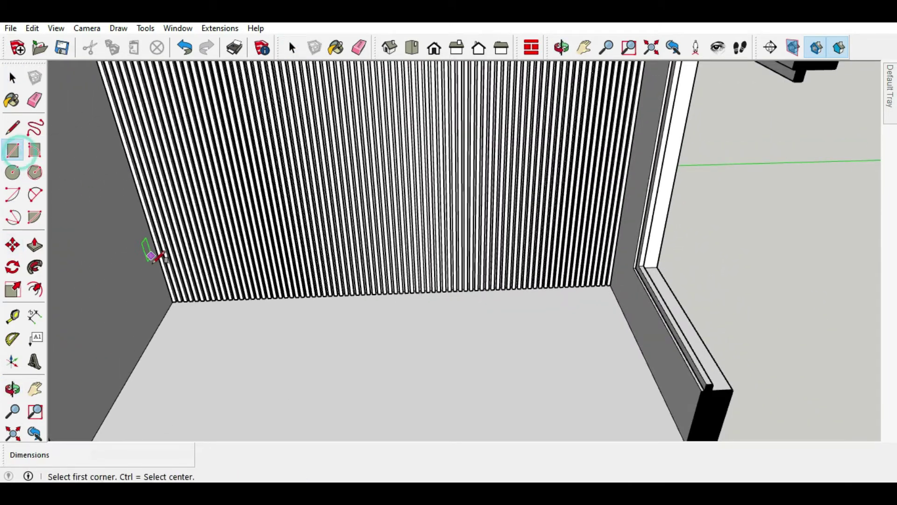
pyautogui.scroll(2, 172, 301)
pyautogui.scroll(3, 183, 290)
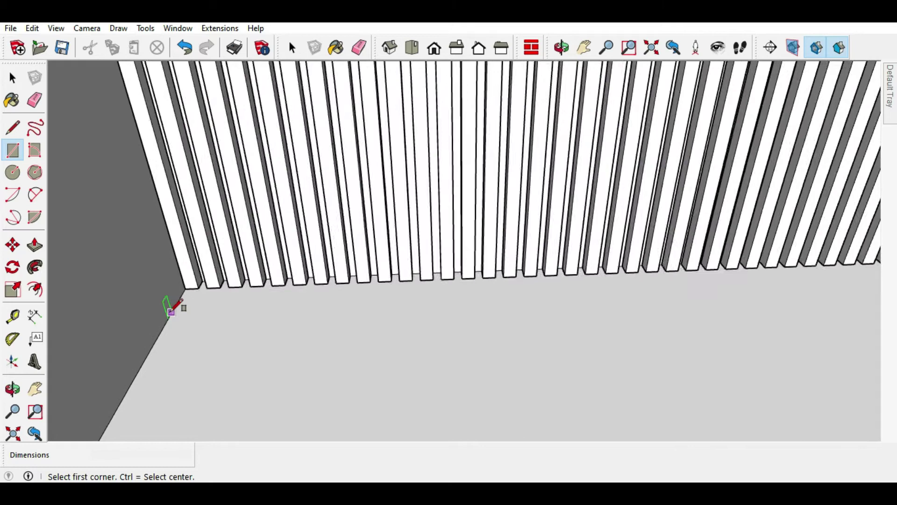
pyautogui.click(189, 279)
pyautogui.scroll(-2, 76, 359)
pyautogui.scroll(-2, 83, 351)
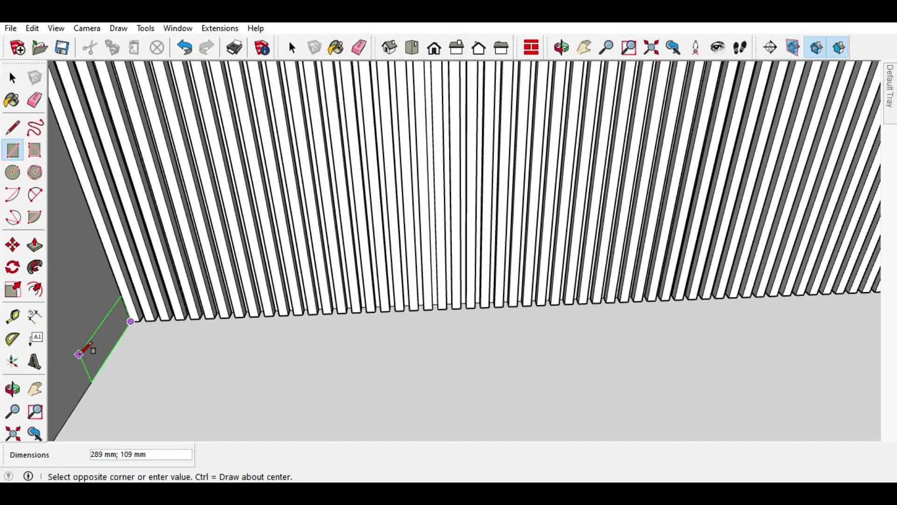
pyautogui.scroll(-2, 110, 345)
pyautogui.scroll(3, 467, 364)
pyautogui.scroll(2, 537, 346)
pyautogui.moveTo(570, 336)
pyautogui.mouseDown(button='middle')
pyautogui.moveTo(574, 347)
pyautogui.moveTo(691, 309)
pyautogui.mouseUp(button='middle')
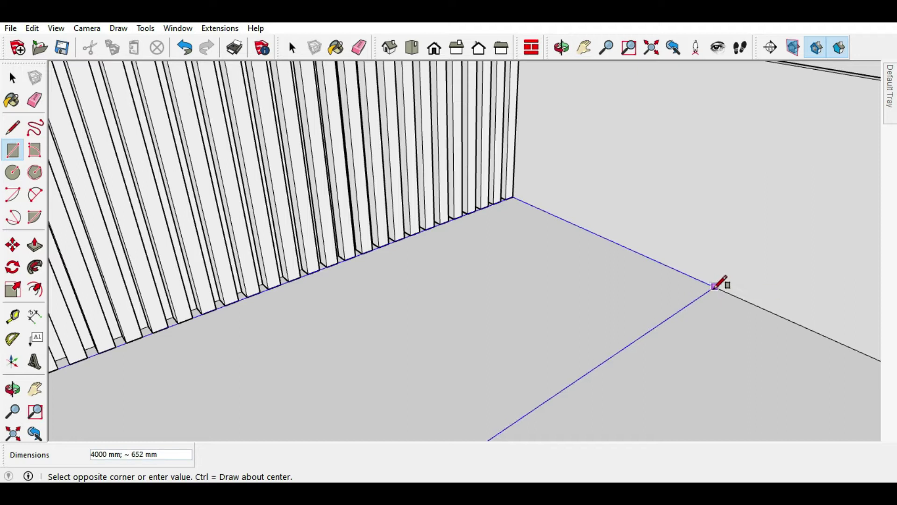
pyautogui.click(715, 286)
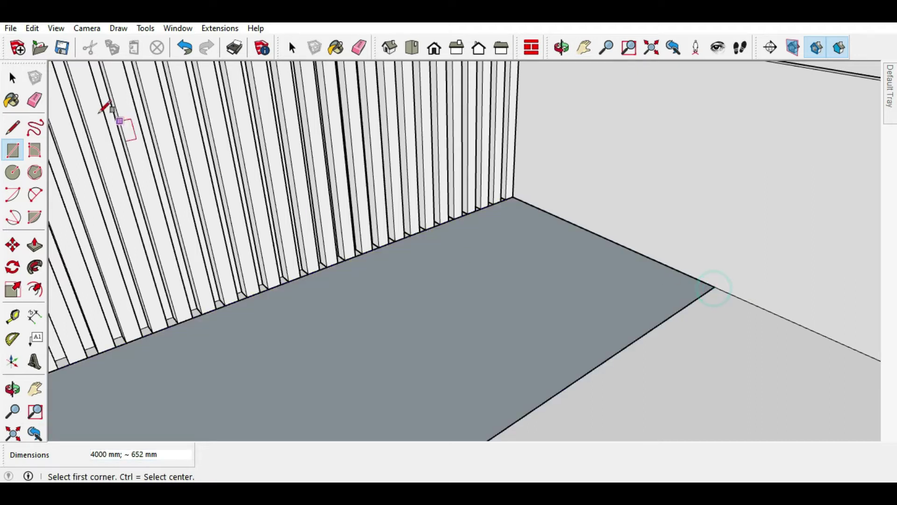
# Step: Make the floor rectangle a group and open it for editing
pyautogui.click(12, 78)
pyautogui.click(443, 267)
pyautogui.rightClick(443, 266)
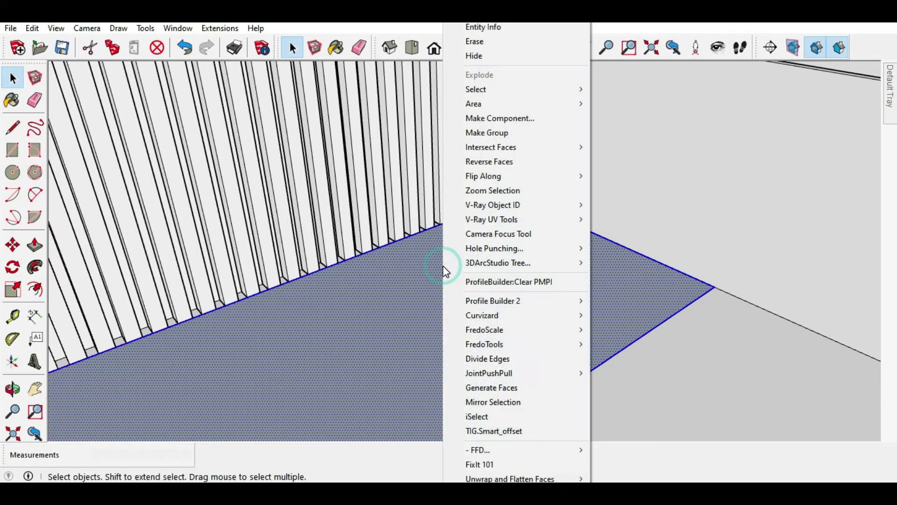
pyautogui.click(472, 135)
pyautogui.doubleClick(514, 293)
pyautogui.moveTo(514, 294); pyautogui.dragTo(435, 306, button='middle')
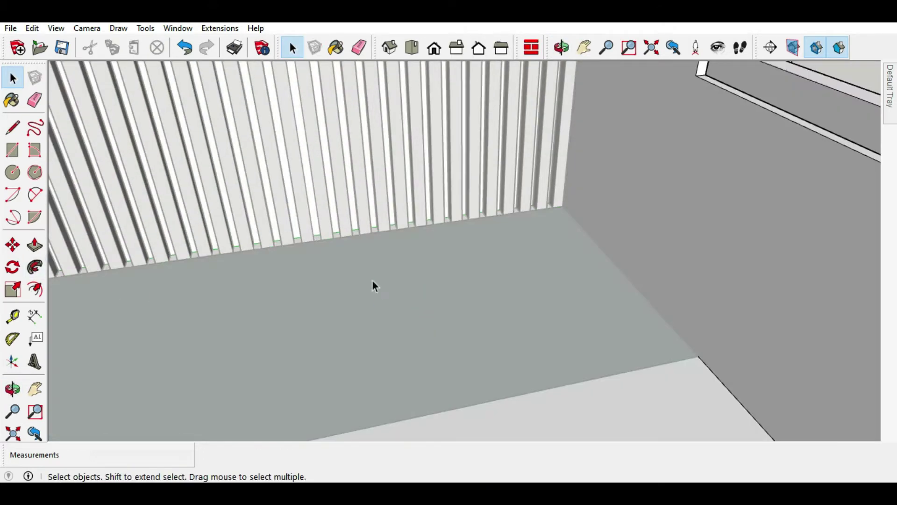
# Step: Push/pull the floor rectangle up 500 mm into a bench block
pyautogui.click(373, 285)
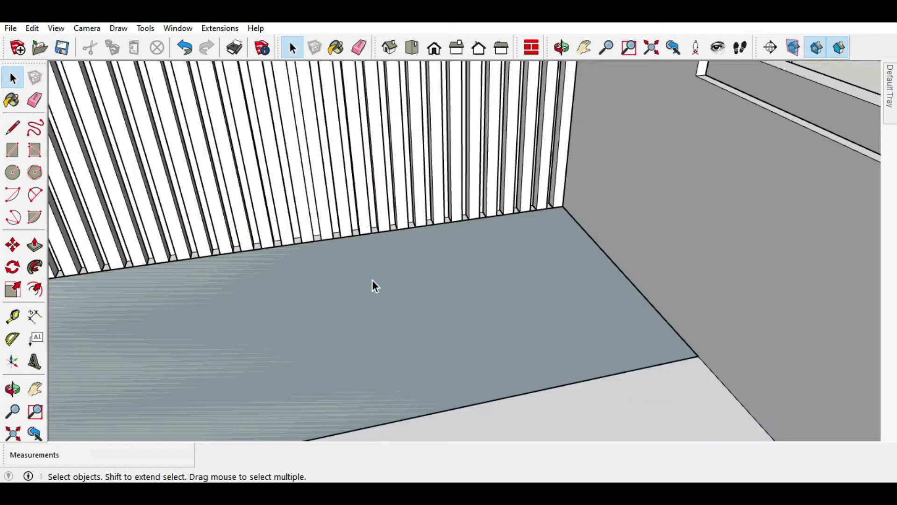
pyautogui.doubleClick(373, 285)
pyautogui.click(372, 281)
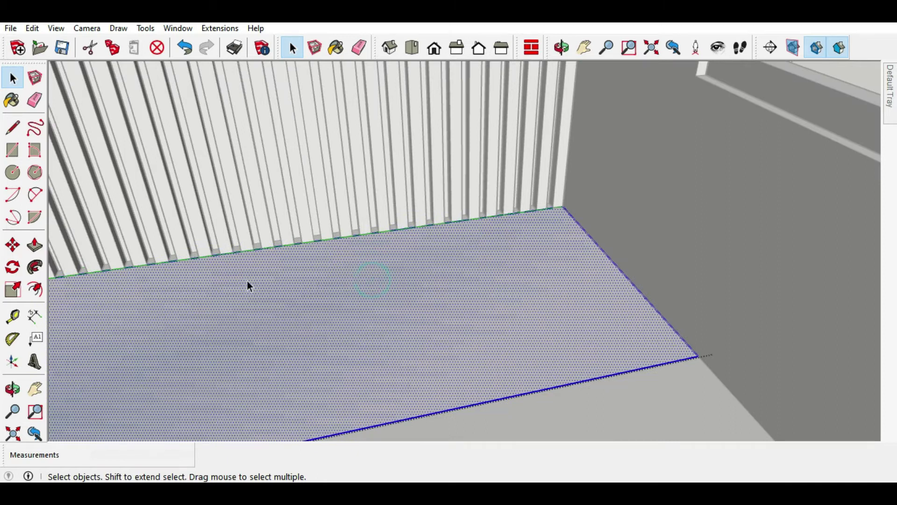
pyautogui.click(35, 244)
pyautogui.moveTo(450, 337)
pyautogui.mouseDown(button='middle')
pyautogui.moveTo(564, 355)
pyautogui.moveTo(491, 344)
pyautogui.mouseUp(button='middle')
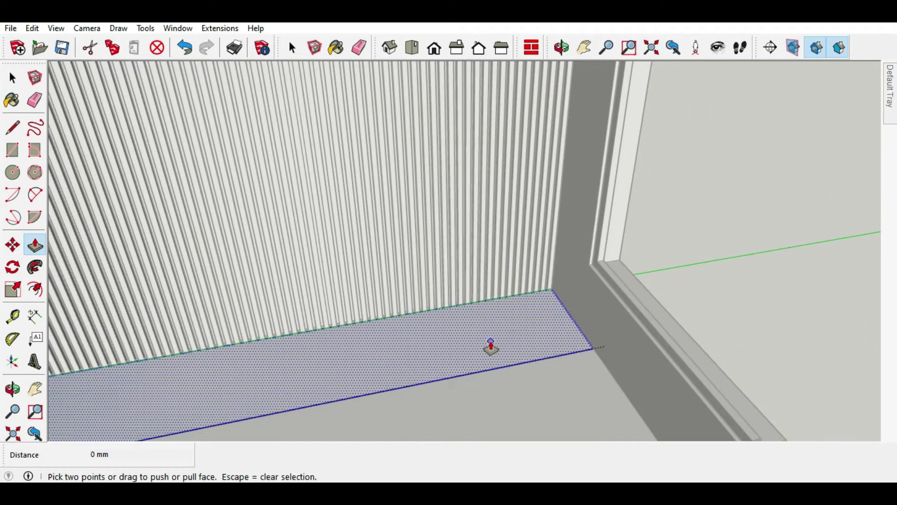
pyautogui.moveTo(491, 345); pyautogui.dragTo(478, 273)
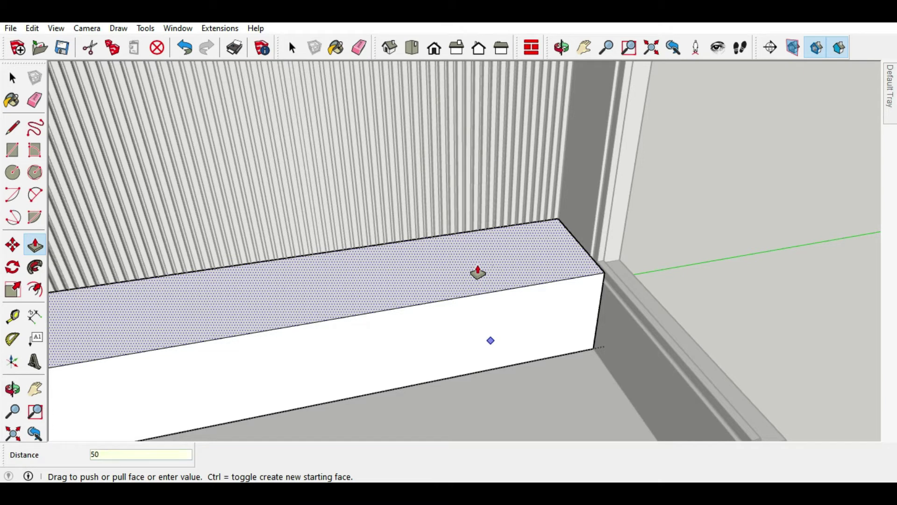
pyautogui.write('0')
pyautogui.press('Return')
pyautogui.moveTo(771, 254)
pyautogui.mouseDown(button='middle')
pyautogui.moveTo(564, 266)
pyautogui.moveTo(471, 241)
pyautogui.moveTo(194, 204)
pyautogui.mouseUp(button='middle')
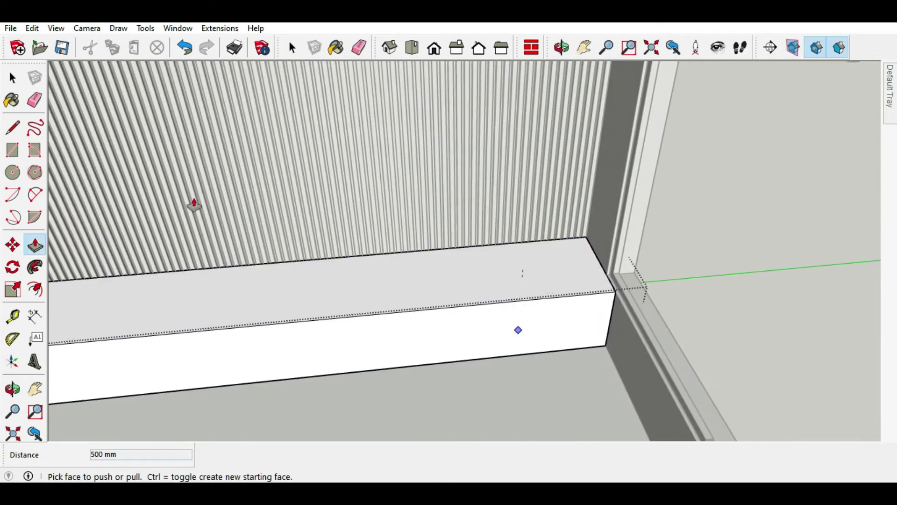
# Step: Add a tape-measure guide across the bench and split its top with a line there
pyautogui.click(12, 316)
pyautogui.click(603, 258)
pyautogui.write('1000')
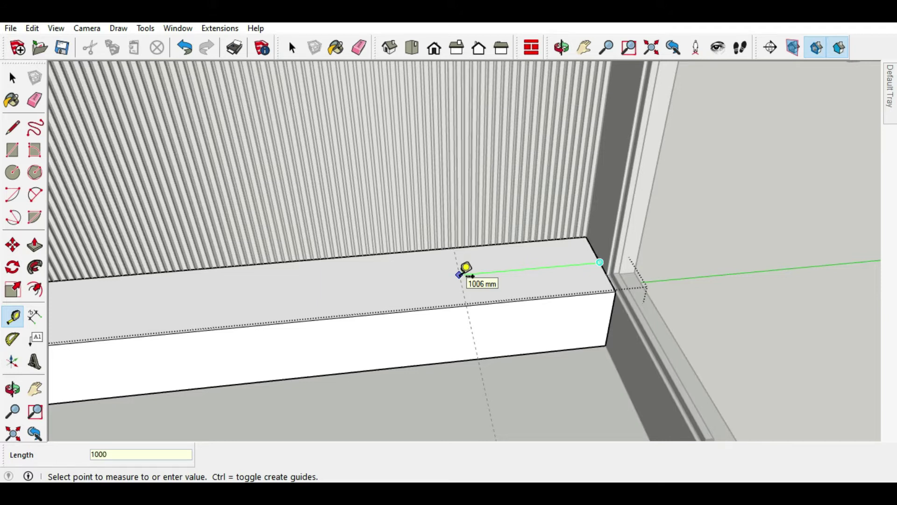
pyautogui.press('Return')
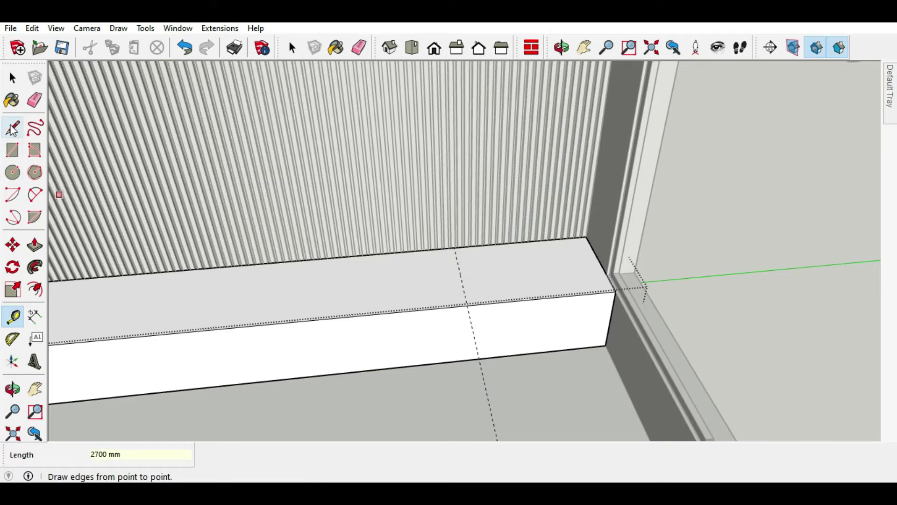
pyautogui.click(13, 78)
pyautogui.click(208, 272)
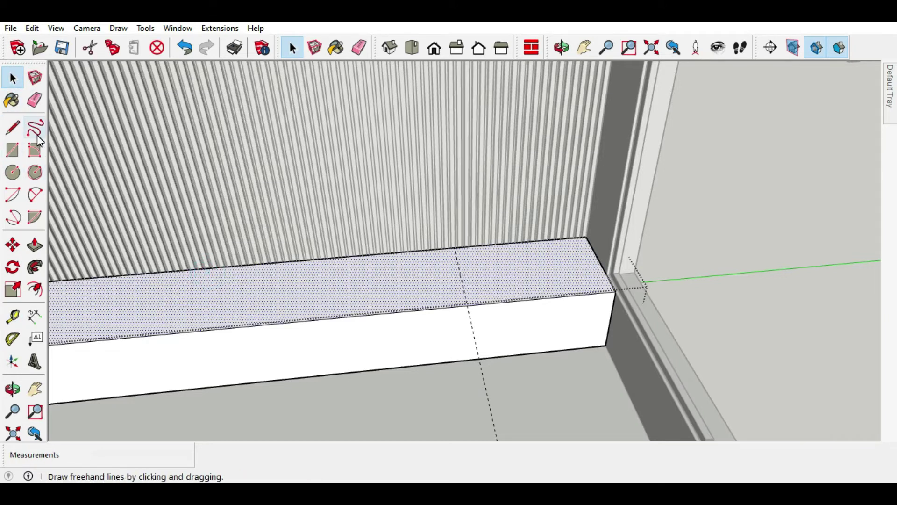
pyautogui.click(12, 127)
pyautogui.click(454, 247)
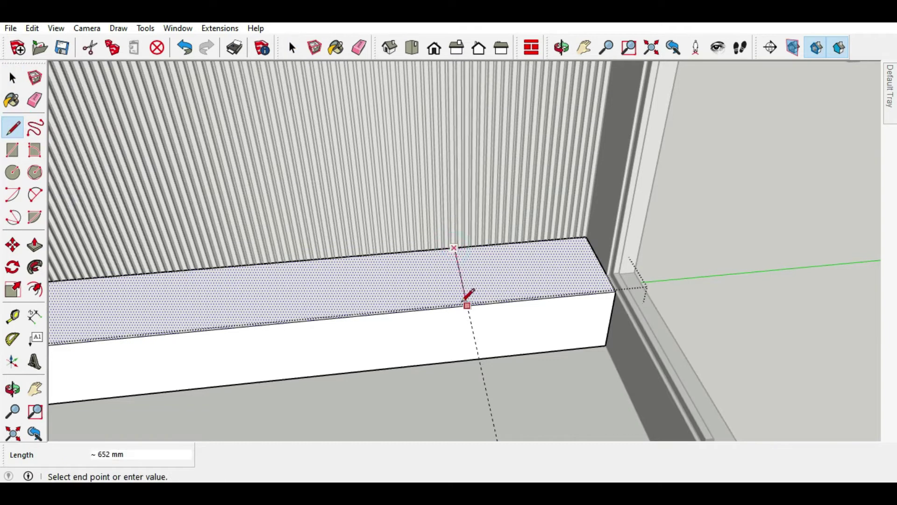
pyautogui.click(467, 304)
# Step: Push the bench's right-end section down to the floor, shortening the bench
pyautogui.click(35, 244)
pyautogui.moveTo(497, 280); pyautogui.dragTo(514, 333)
pyautogui.click(514, 333)
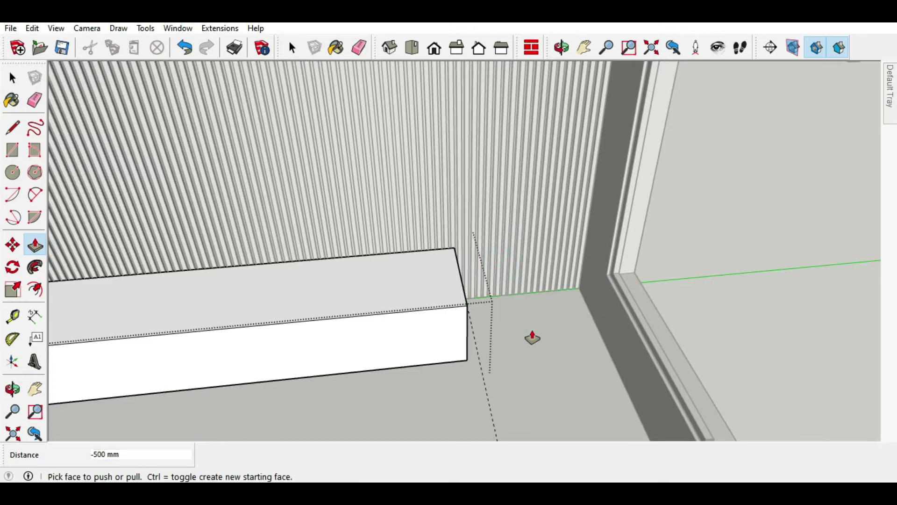
pyautogui.scroll(-3, 531, 336)
pyautogui.moveTo(545, 326); pyautogui.dragTo(432, 268, button='middle')
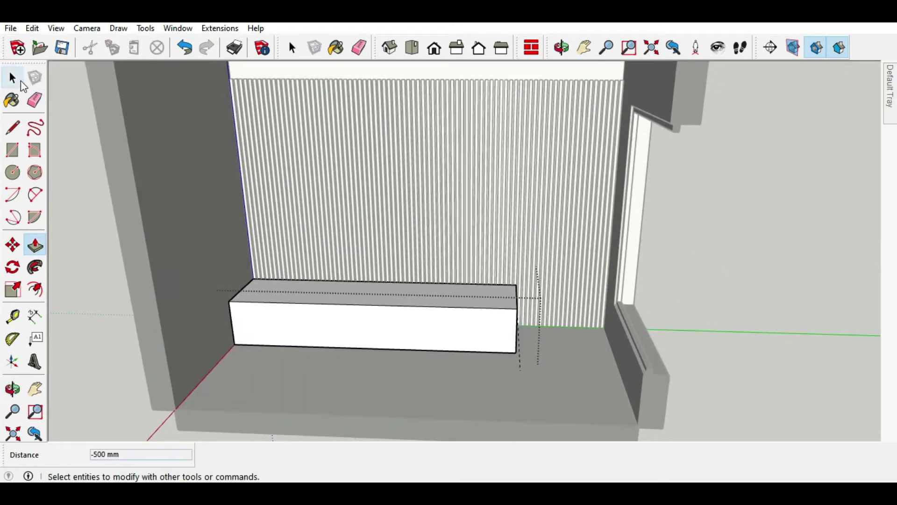
pyautogui.click(12, 78)
# Step: Draw a roughly 1736 by 2382 mm rectangle up the slatted wall from the bench's back-left corner
pyautogui.click(771, 290)
pyautogui.press('o')
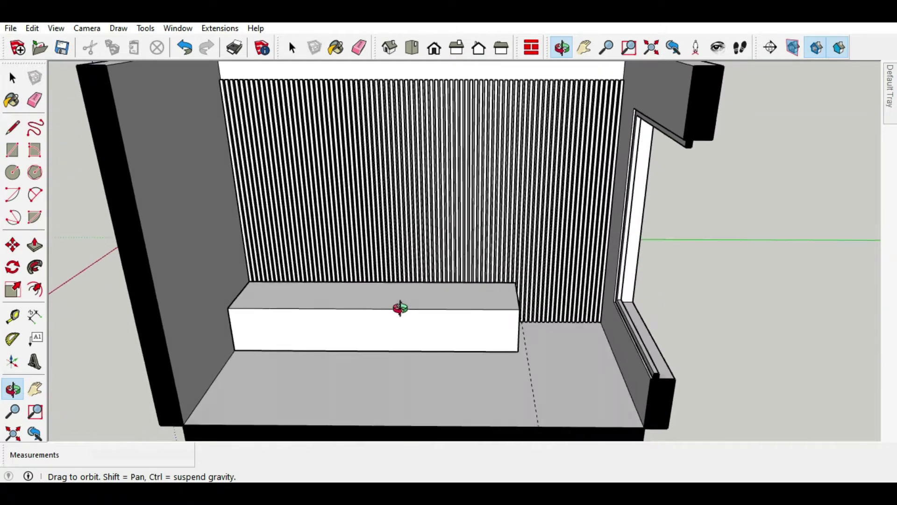
pyautogui.moveTo(387, 292); pyautogui.dragTo(399, 307)
pyautogui.press('space')
pyautogui.click(12, 150)
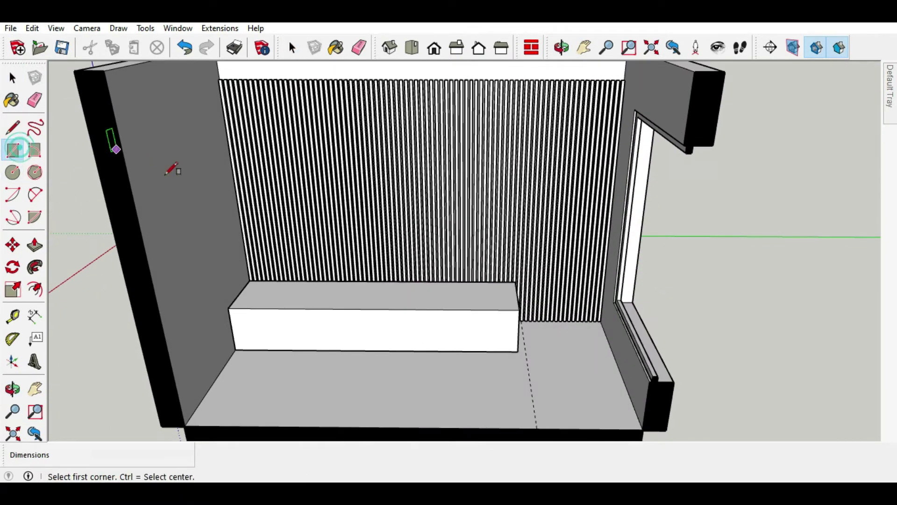
pyautogui.scroll(2, 262, 285)
pyautogui.scroll(3, 242, 293)
pyautogui.click(242, 293)
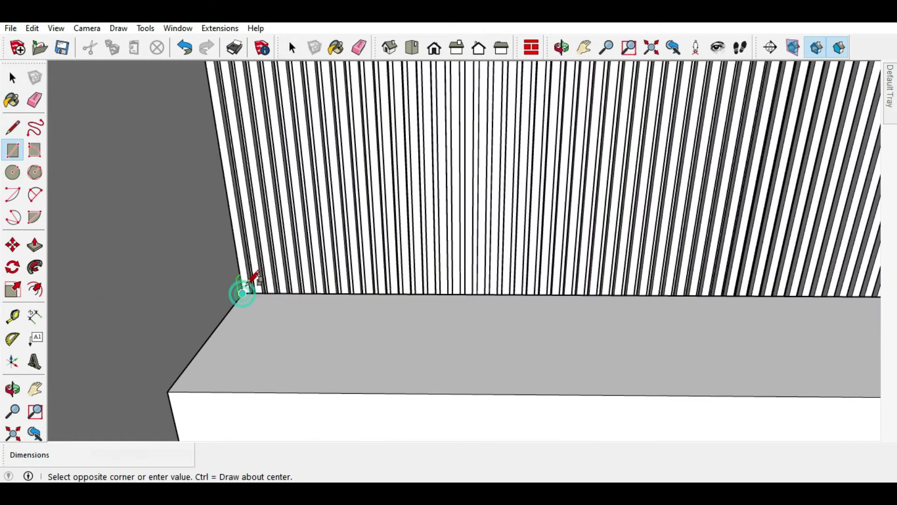
pyautogui.scroll(-4, 245, 290)
pyautogui.scroll(-2, 248, 284)
pyautogui.moveTo(442, 175); pyautogui.dragTo(453, 146, button='middle')
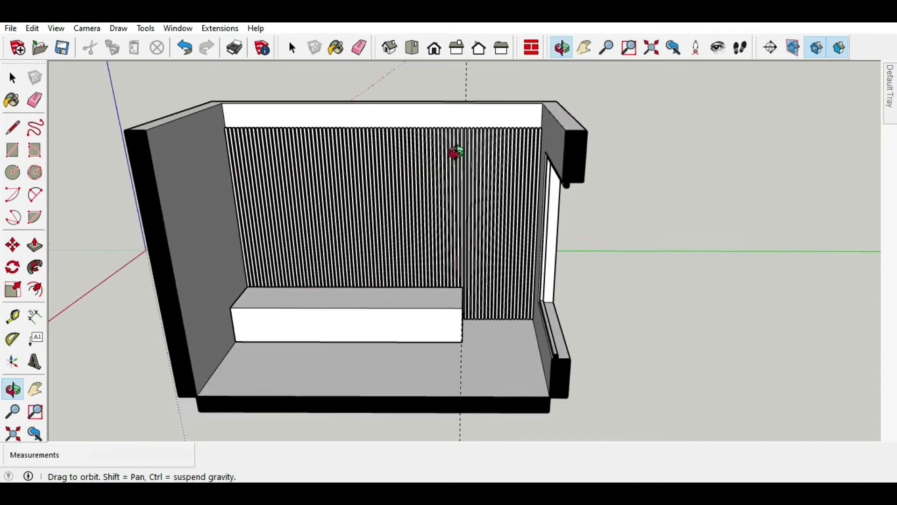
pyautogui.scroll(2, 407, 160)
pyautogui.scroll(2, 423, 162)
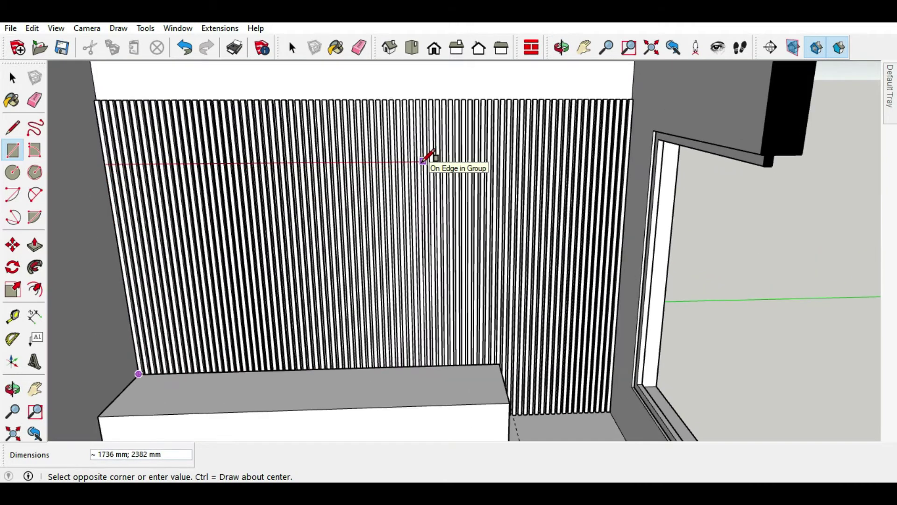
pyautogui.click(423, 161)
# Step: Select the wall rectangle's face and edges and make them a separate group
pyautogui.click(12, 77)
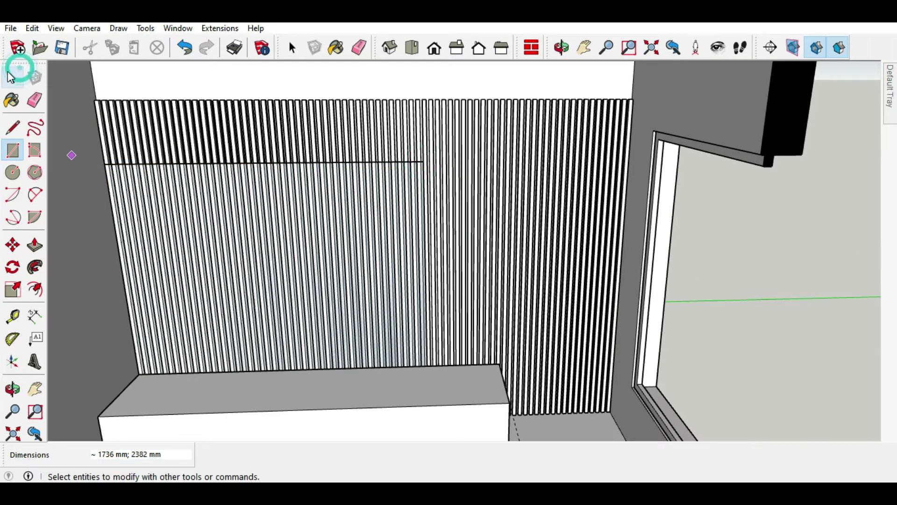
pyautogui.doubleClick(134, 182)
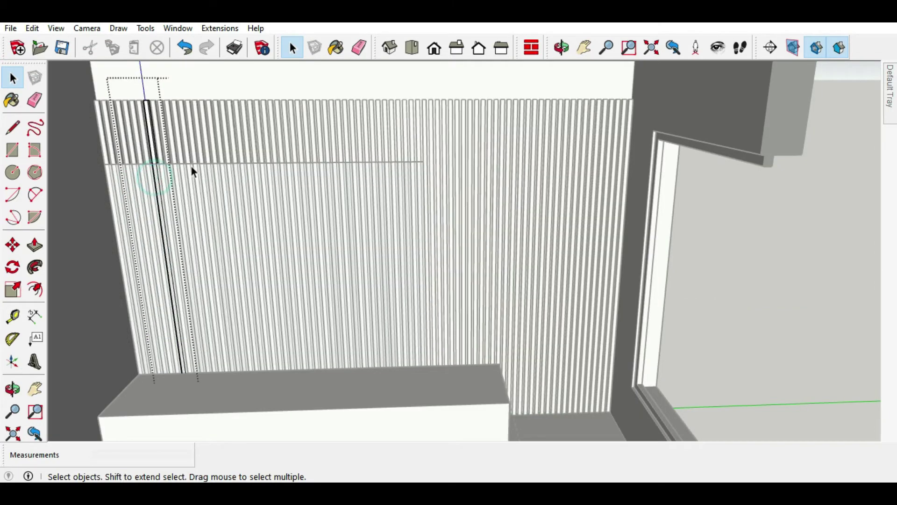
pyautogui.moveTo(192, 166); pyautogui.dragTo(168, 214, button='middle')
pyautogui.click(760, 239)
pyautogui.scroll(4, 413, 184)
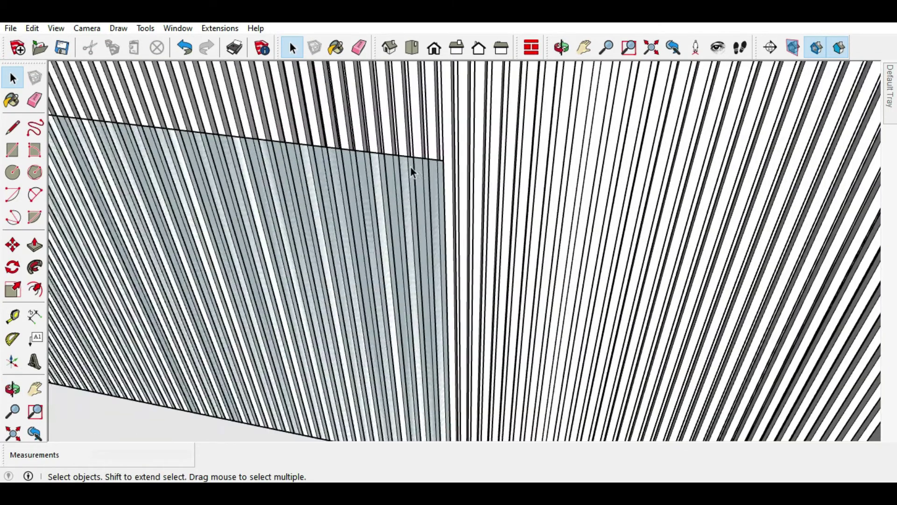
pyautogui.scroll(3, 411, 171)
pyautogui.doubleClick(484, 145)
pyautogui.rightClick(486, 143)
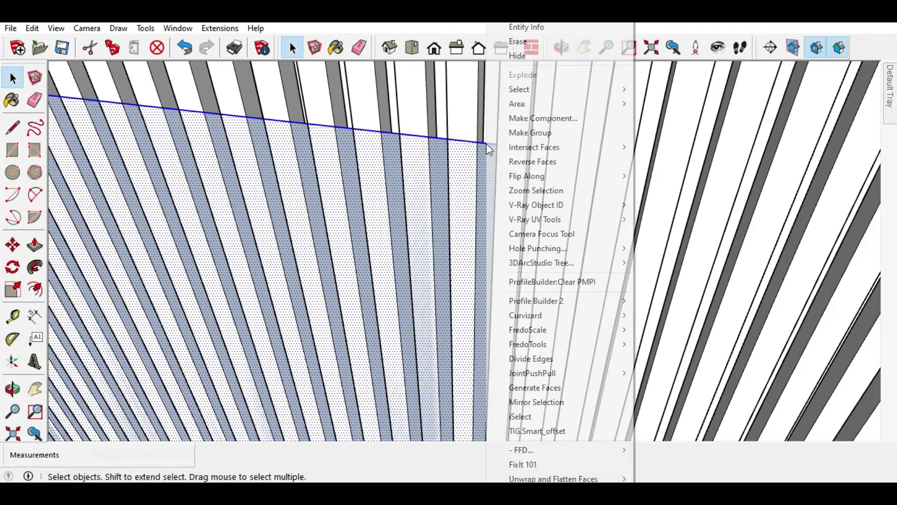
pyautogui.click(496, 134)
pyautogui.scroll(-5, 524, 141)
pyautogui.scroll(-5, 453, 212)
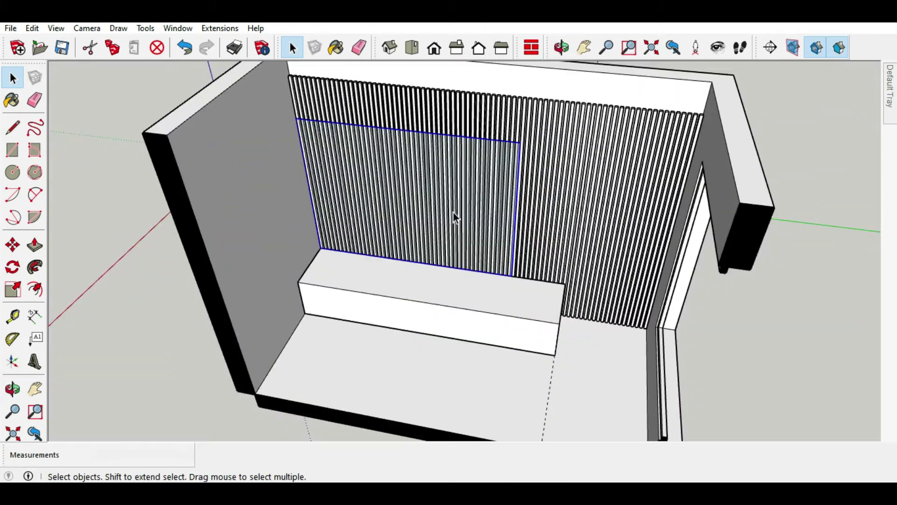
pyautogui.moveTo(454, 212); pyautogui.dragTo(525, 114, button='middle')
pyautogui.moveTo(377, 241); pyautogui.dragTo(352, 219, button='middle')
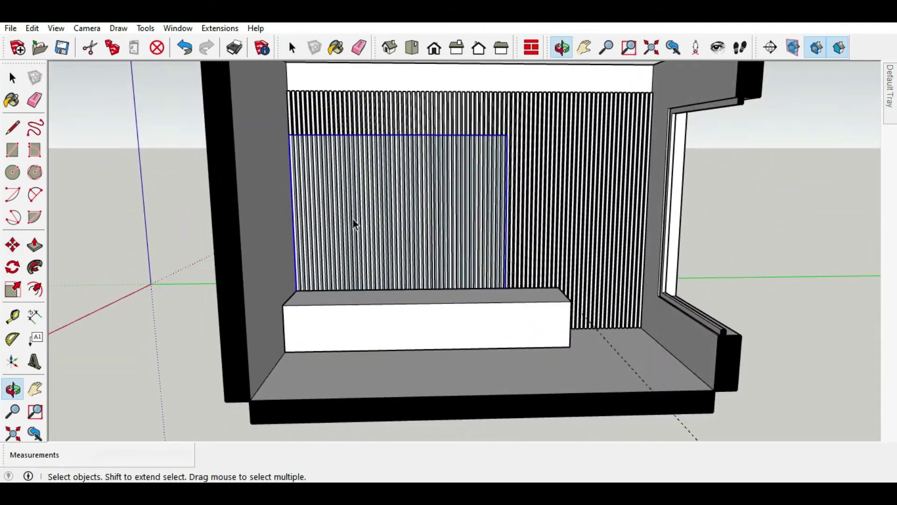
# Step: Nudge the wall panel group a short distance, using its bottom edge as the reference point
pyautogui.click(13, 246)
pyautogui.scroll(2, 274, 209)
pyautogui.scroll(1, 386, 206)
pyautogui.click(435, 208)
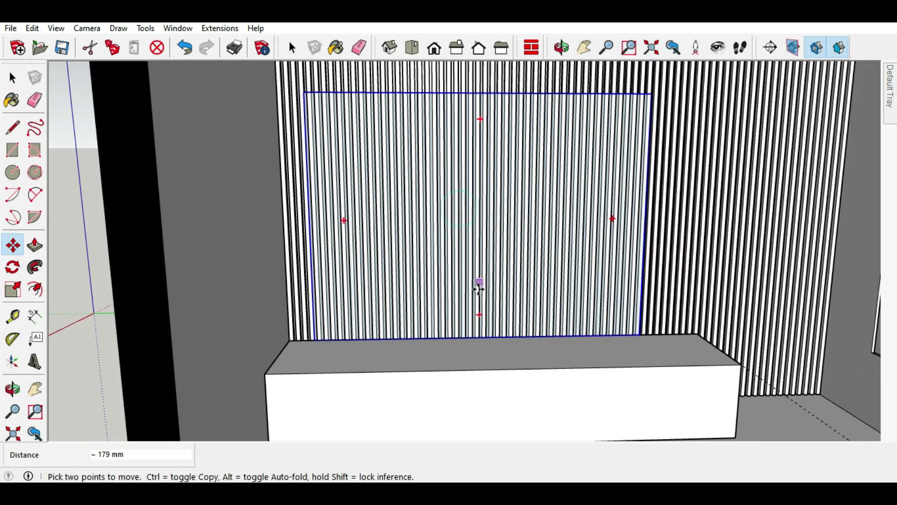
pyautogui.press('q')
pyautogui.press('m')
pyautogui.click(477, 336)
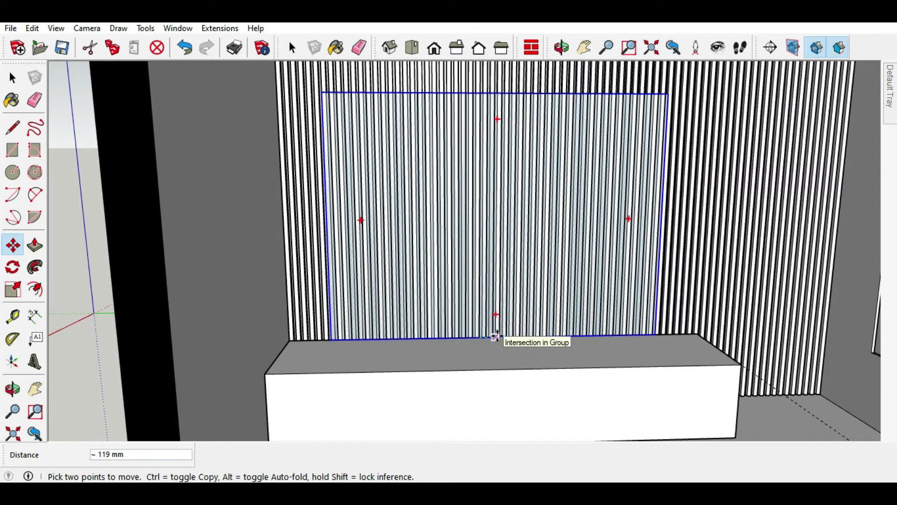
pyautogui.click(494, 335)
pyautogui.scroll(-5, 362, 372)
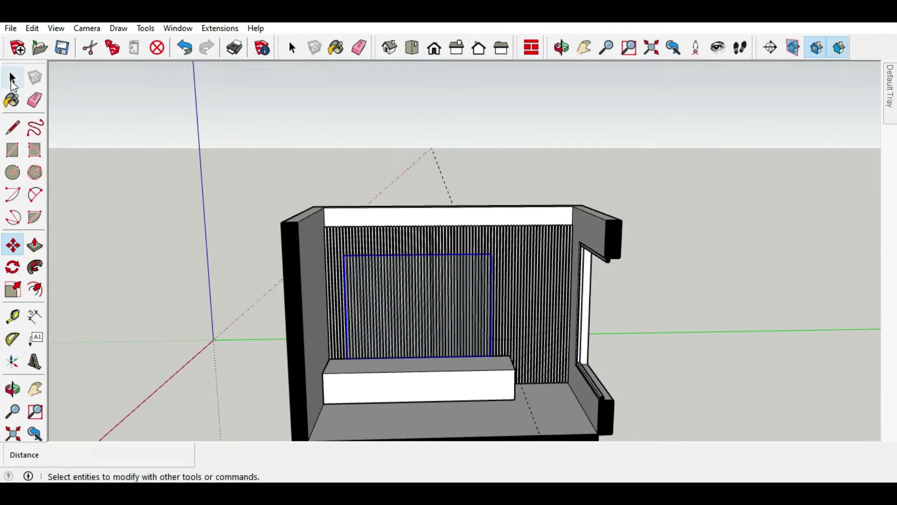
# Step: Push/pull the rectangle face on the slats out 17 mm into a solid white panel
pyautogui.click(13, 78)
pyautogui.click(172, 135)
pyautogui.scroll(5, 477, 281)
pyautogui.moveTo(477, 280); pyautogui.dragTo(403, 350, button='middle')
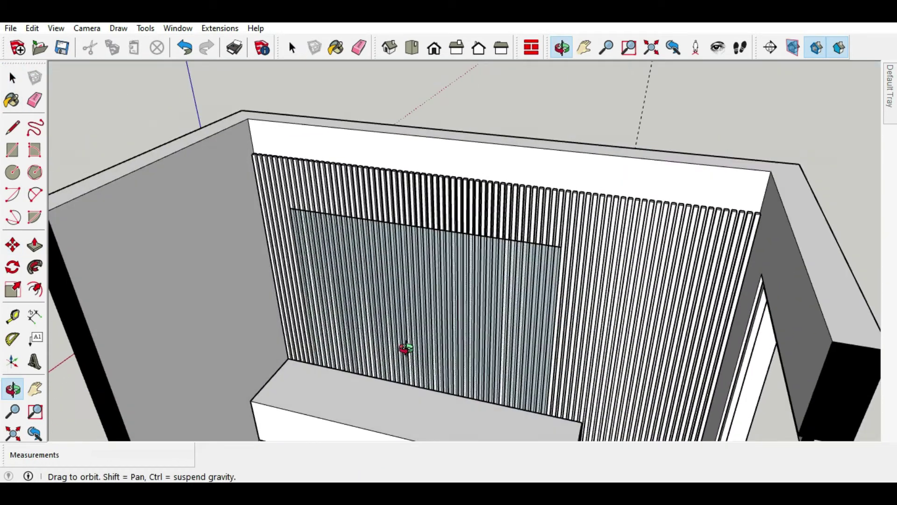
pyautogui.scroll(5, 439, 250)
pyautogui.scroll(3, 446, 196)
pyautogui.click(456, 135)
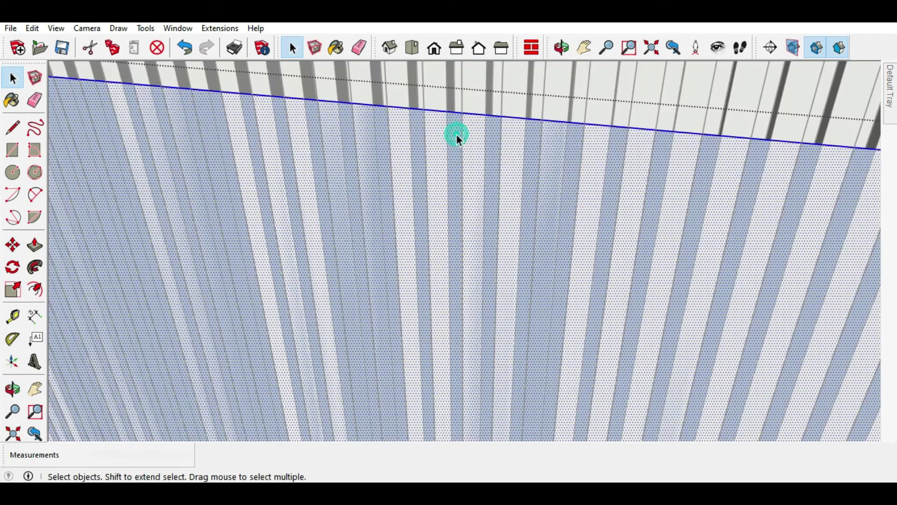
pyautogui.click(35, 244)
pyautogui.moveTo(199, 196); pyautogui.dragTo(188, 208)
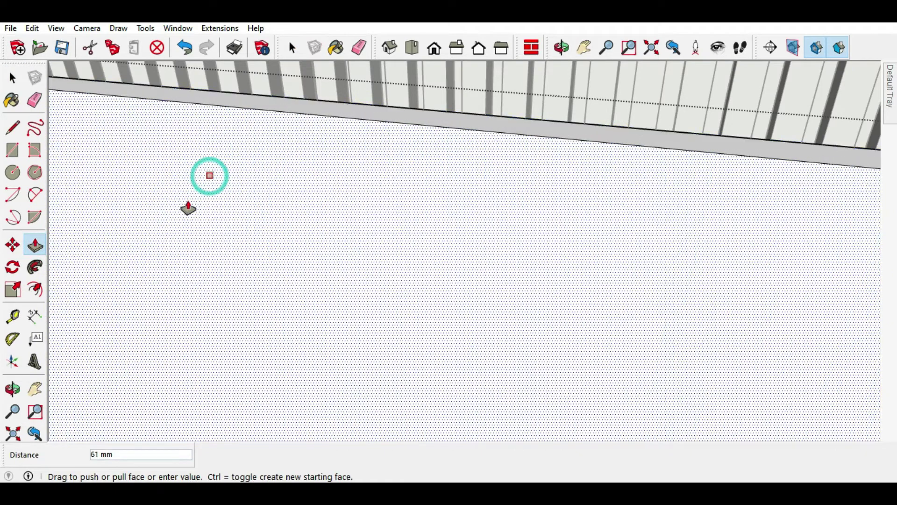
pyautogui.write('17')
pyautogui.press('Return')
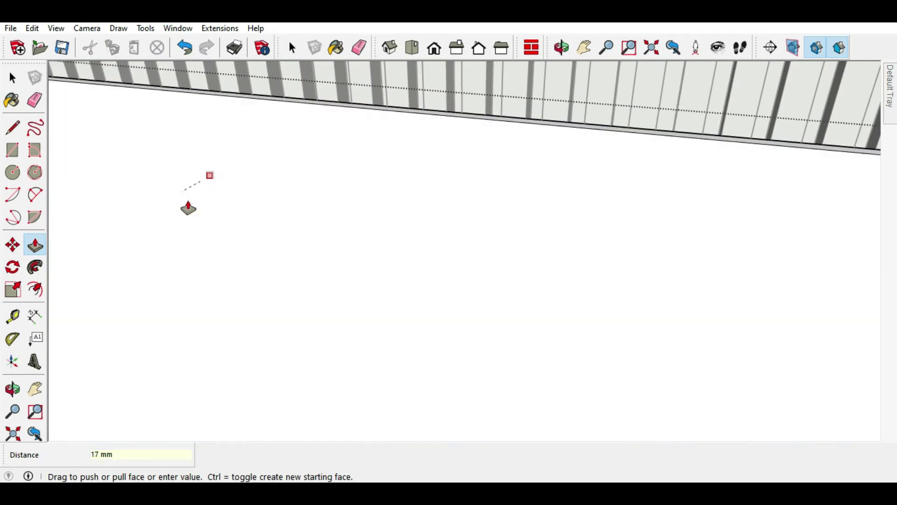
pyautogui.scroll(-3, 341, 165)
pyautogui.scroll(-3, 434, 136)
pyautogui.moveTo(273, 194)
pyautogui.mouseDown(button='middle')
pyautogui.moveTo(401, 148)
pyautogui.moveTo(386, 156)
pyautogui.mouseUp(button='middle')
pyautogui.scroll(-2, 386, 156)
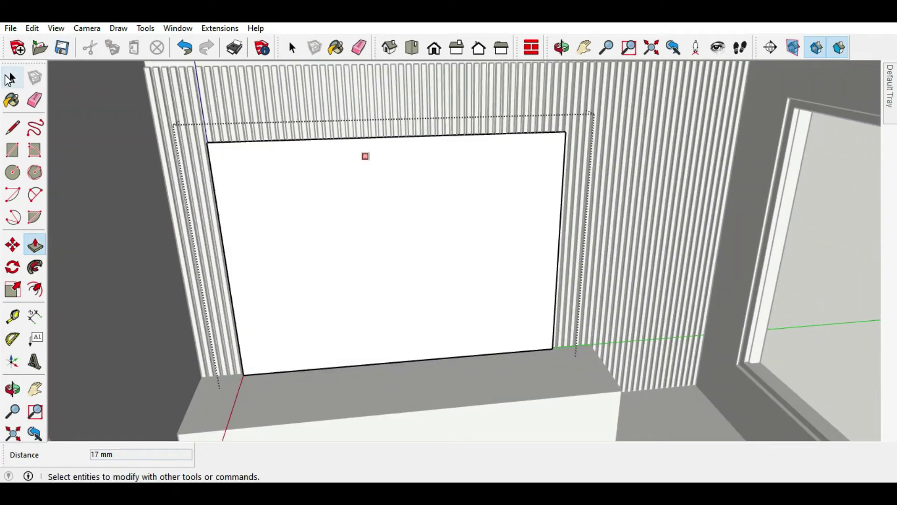
pyautogui.click(13, 78)
pyautogui.scroll(-3, 313, 115)
pyautogui.scroll(-2, 634, 239)
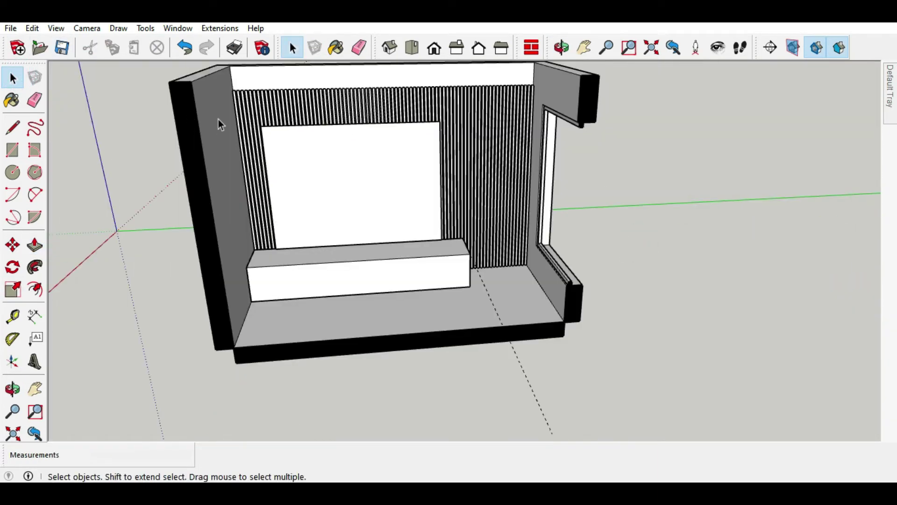
# Step: Orbit to face the back wall head-on, briefly opening and closing the bench group
pyautogui.scroll(3, 360, 228)
pyautogui.moveTo(360, 228)
pyautogui.mouseDown(button='middle')
pyautogui.moveTo(356, 206)
pyautogui.moveTo(310, 191)
pyautogui.mouseUp(button='middle')
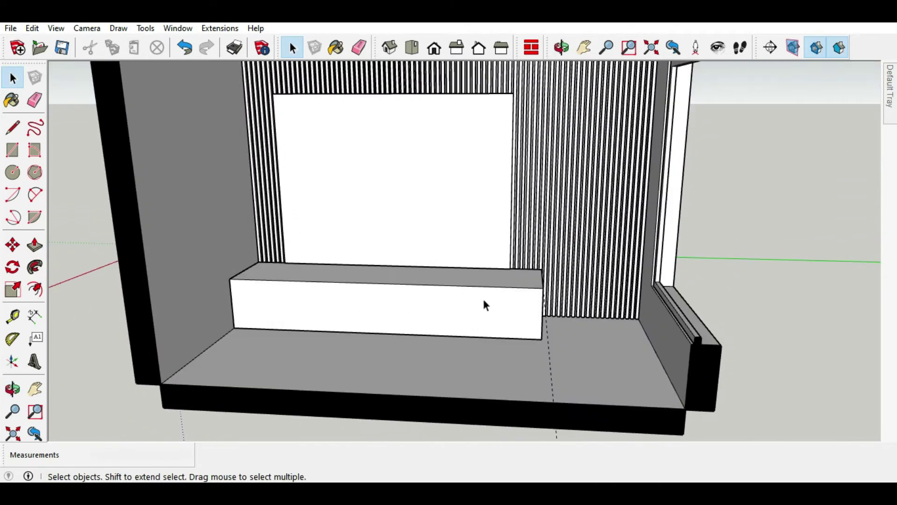
pyautogui.doubleClick(550, 334)
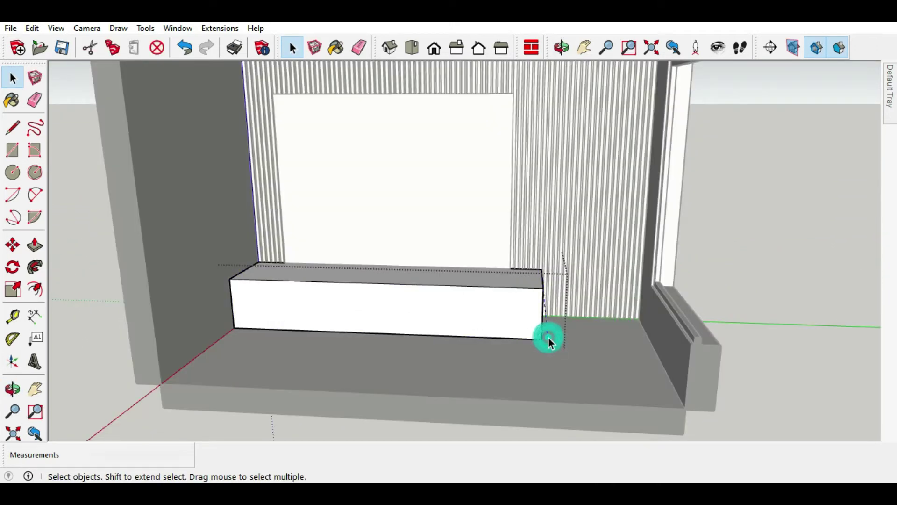
pyautogui.click(815, 243)
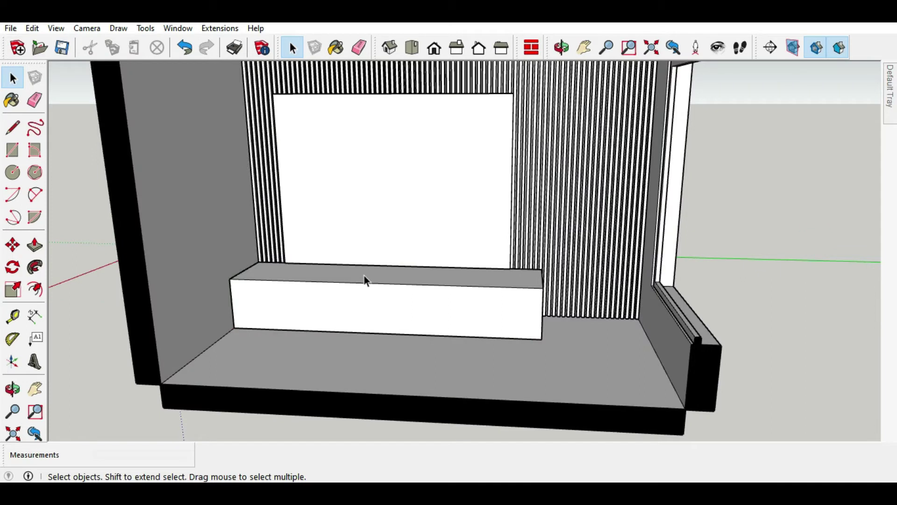
pyautogui.moveTo(441, 285)
pyautogui.mouseDown(button='middle')
pyautogui.moveTo(476, 264)
pyautogui.moveTo(491, 236)
pyautogui.moveTo(461, 320)
pyautogui.mouseUp(button='middle')
pyautogui.scroll(-1, 408, 292)
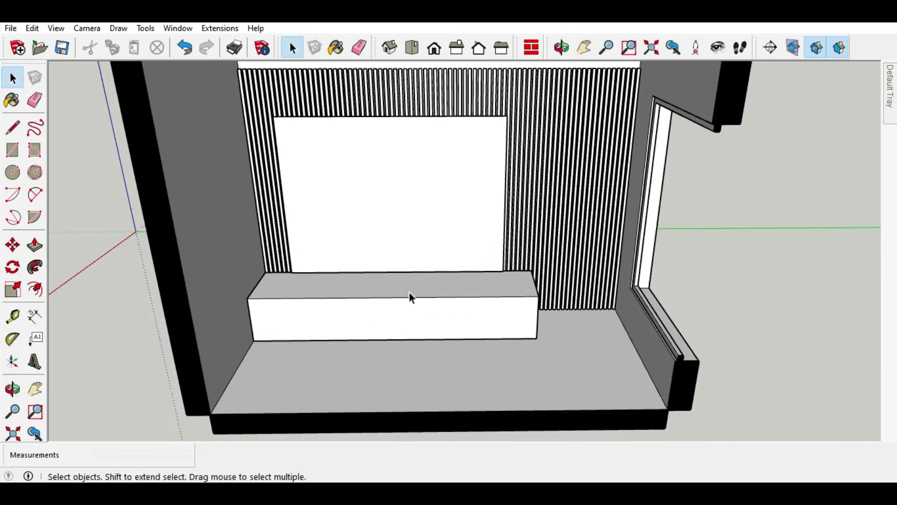
pyautogui.scroll(2, 495, 183)
pyautogui.scroll(2, 484, 186)
pyautogui.moveTo(473, 201)
pyautogui.mouseDown(button='middle')
pyautogui.moveTo(433, 246)
pyautogui.moveTo(435, 195)
pyautogui.mouseUp(button='middle')
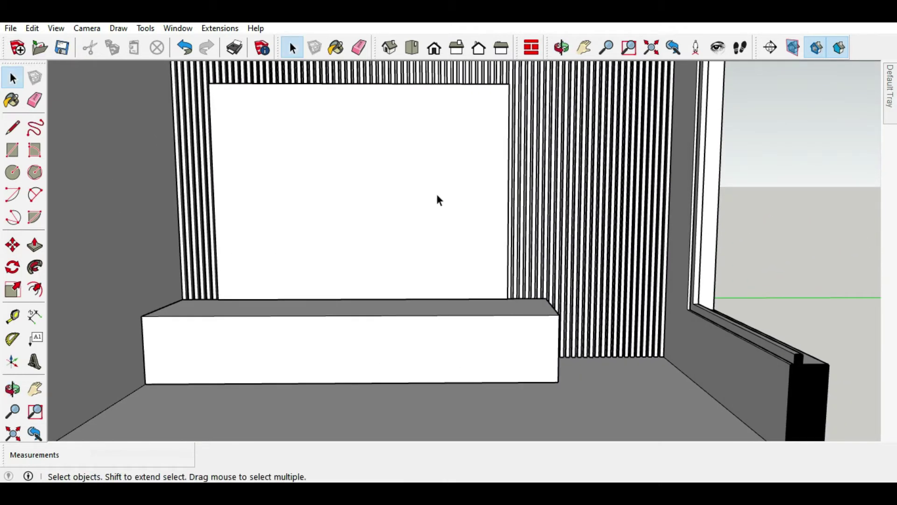
# Step: Move the white panel about 182 mm to the right along the slatted wall
pyautogui.click(437, 195)
pyautogui.click(13, 244)
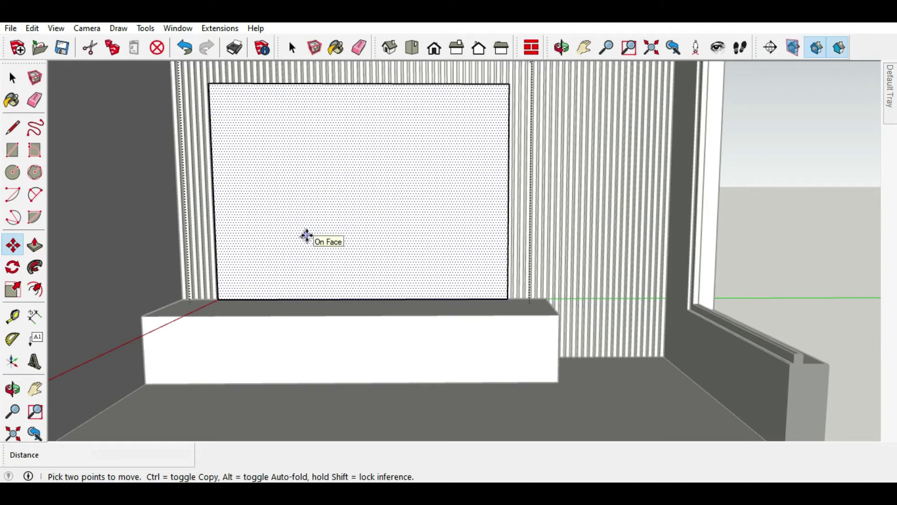
pyautogui.click(12, 77)
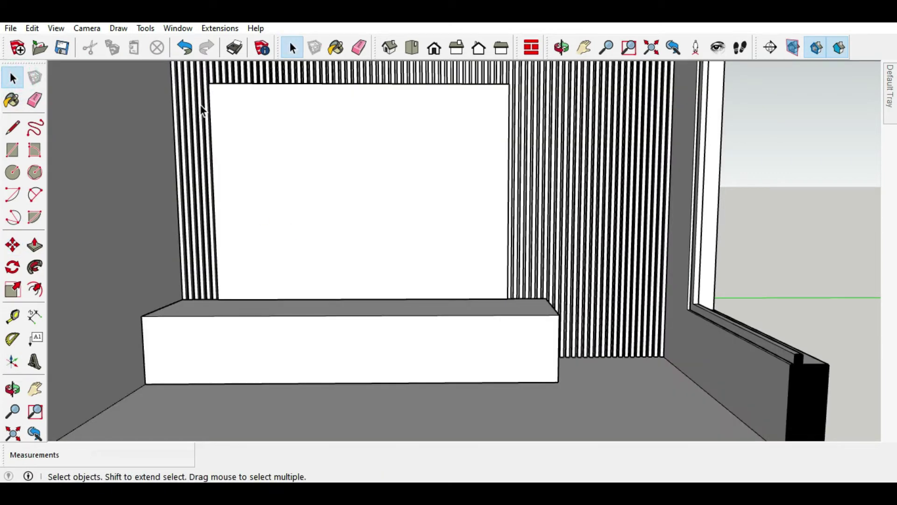
pyautogui.click(229, 108)
pyautogui.click(14, 248)
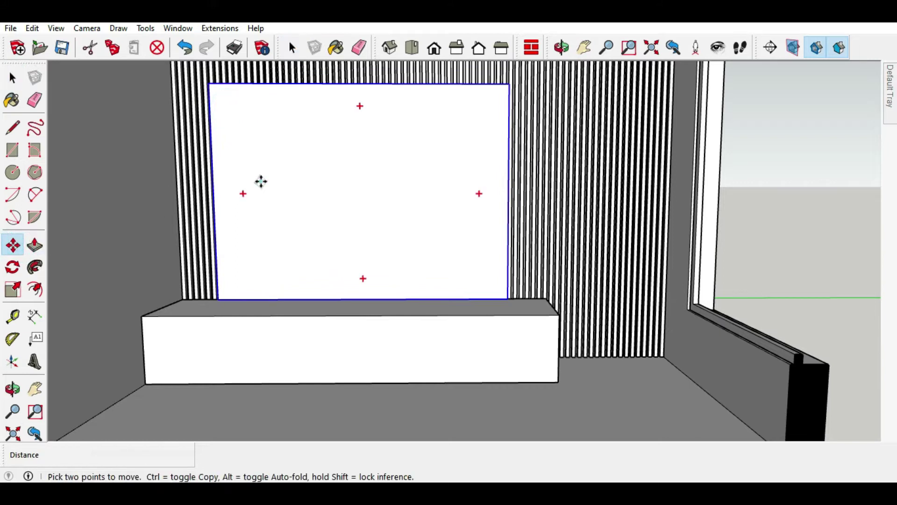
pyautogui.click(261, 180)
pyautogui.click(285, 180)
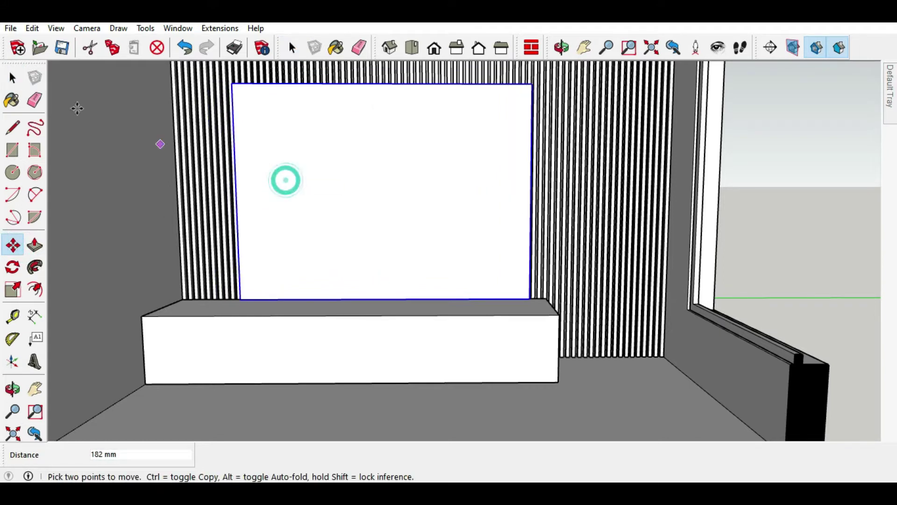
pyautogui.click(13, 78)
pyautogui.scroll(-1, 346, 197)
pyautogui.scroll(-1, 346, 197)
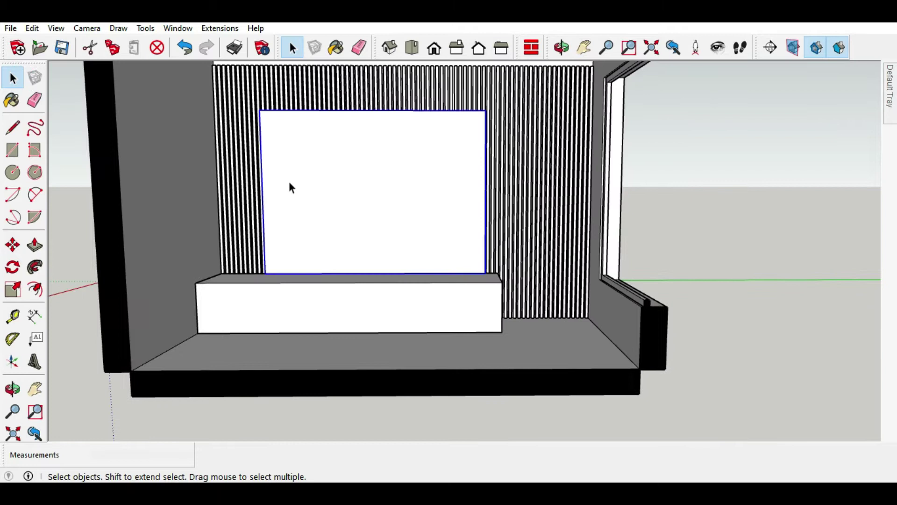
pyautogui.scroll(2, 213, 245)
# Step: Draw a floor rectangle by the slats to the panel's corner and make it a group
pyautogui.scroll(3, 245, 309)
pyautogui.moveTo(245, 308); pyautogui.dragTo(244, 371, button='middle')
pyautogui.scroll(2, 244, 371)
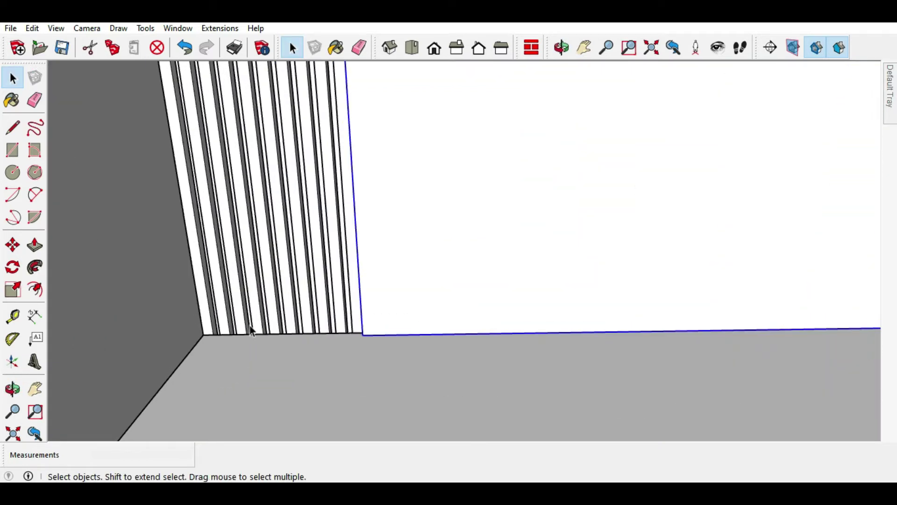
pyautogui.scroll(1, 154, 309)
pyautogui.click(12, 150)
pyautogui.scroll(1, 182, 326)
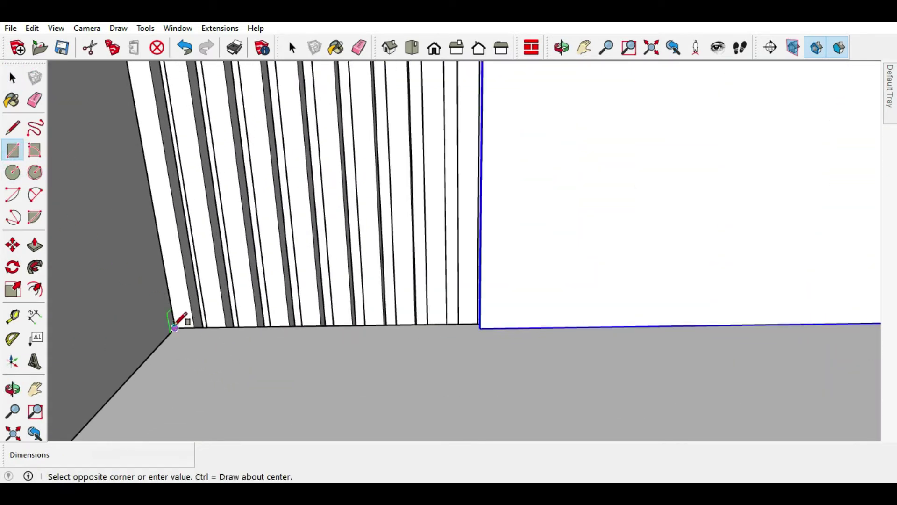
pyautogui.click(482, 345)
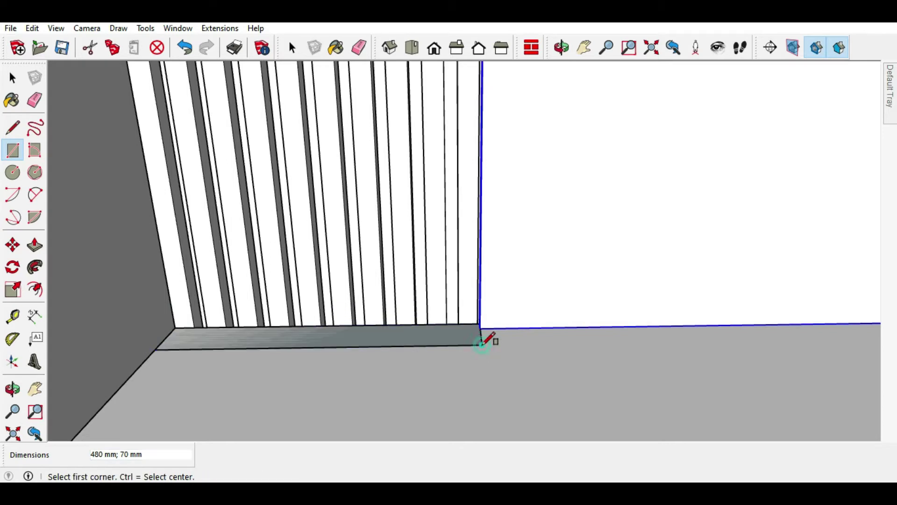
pyautogui.click(13, 78)
pyautogui.click(256, 335)
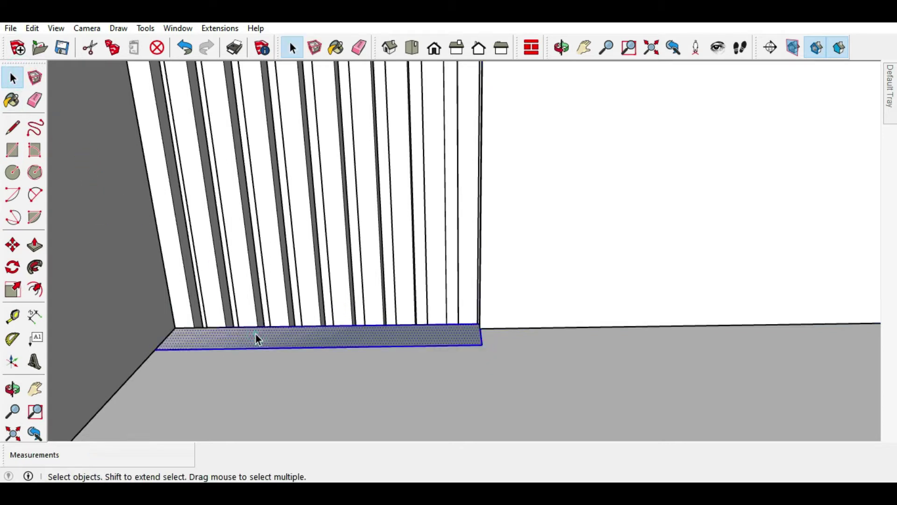
pyautogui.rightClick(257, 332)
pyautogui.click(285, 132)
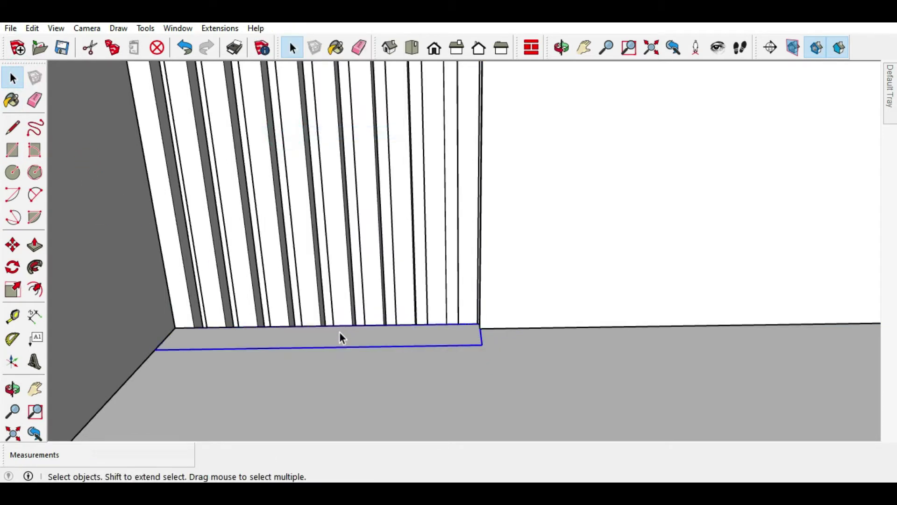
# Step: Inside the group, raise the rectangle into a thin slab and pull its front face out 250 mm
pyautogui.doubleClick(340, 334)
pyautogui.click(35, 244)
pyautogui.click(464, 335)
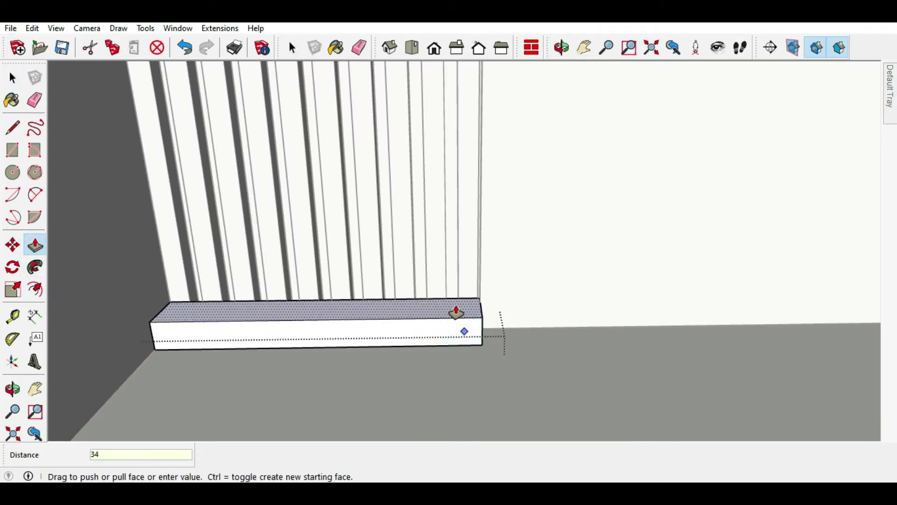
pyautogui.click(456, 312)
pyautogui.click(12, 78)
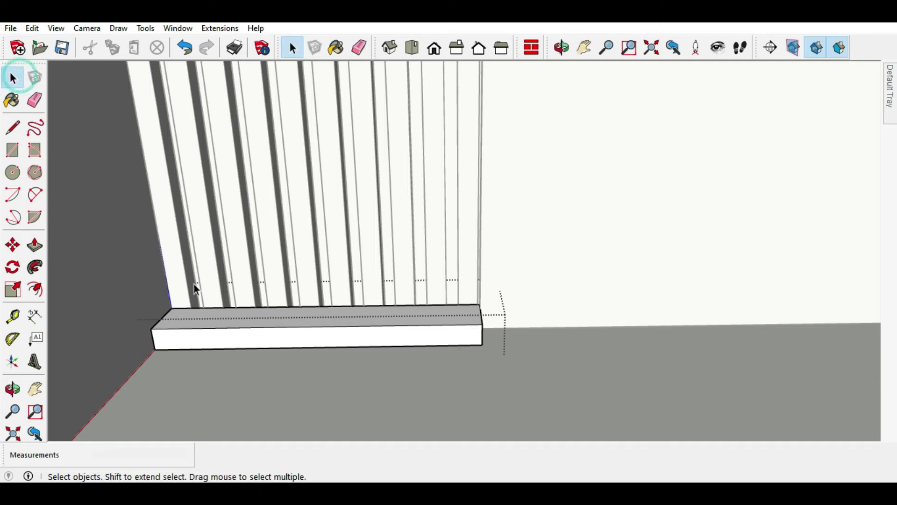
pyautogui.click(208, 341)
pyautogui.moveTo(427, 341); pyautogui.dragTo(260, 294, button='middle')
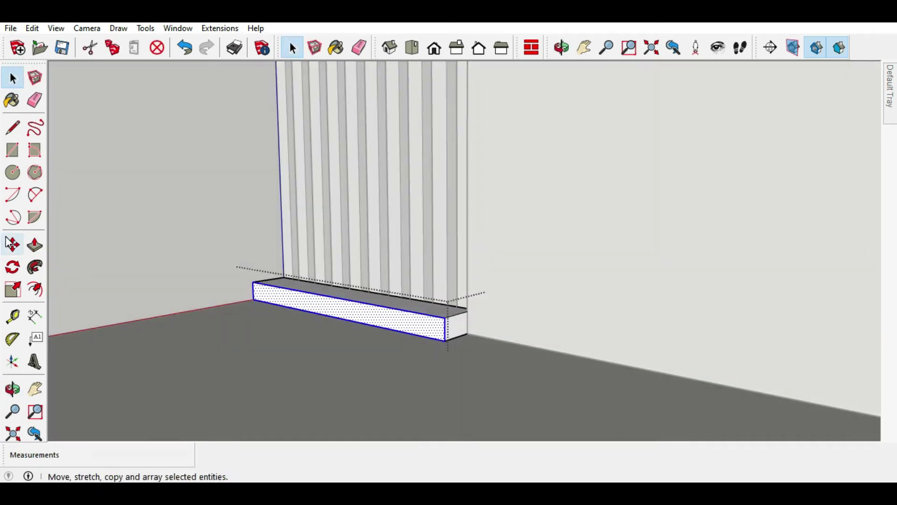
pyautogui.click(33, 245)
pyautogui.click(346, 312)
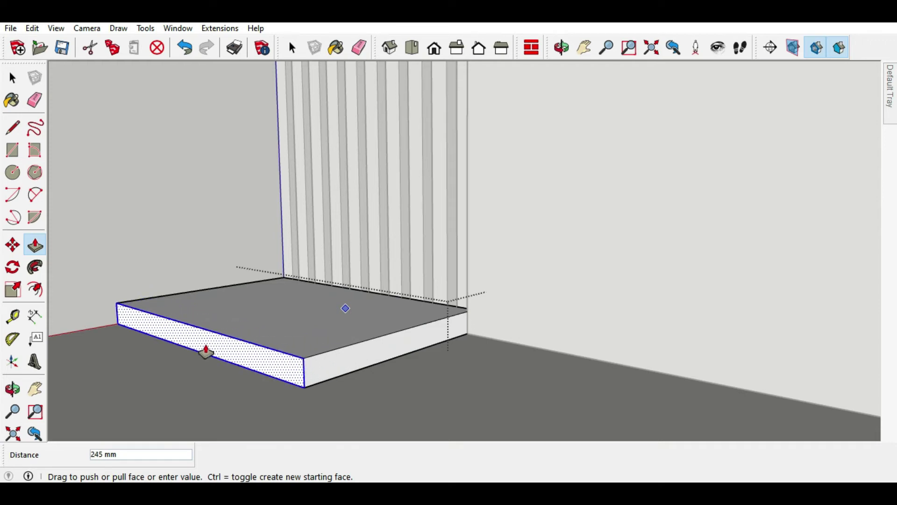
pyautogui.press('Return')
pyautogui.scroll(-3, 418, 319)
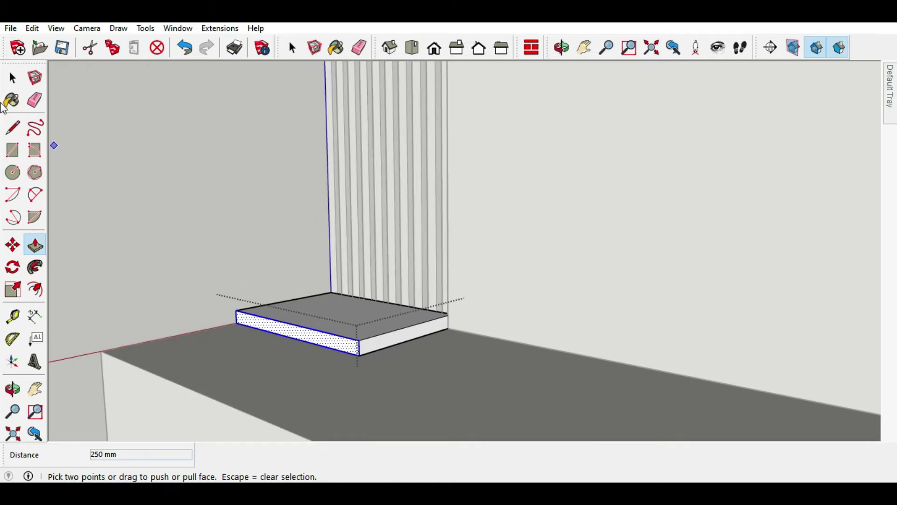
pyautogui.click(12, 78)
pyautogui.press('Escape')
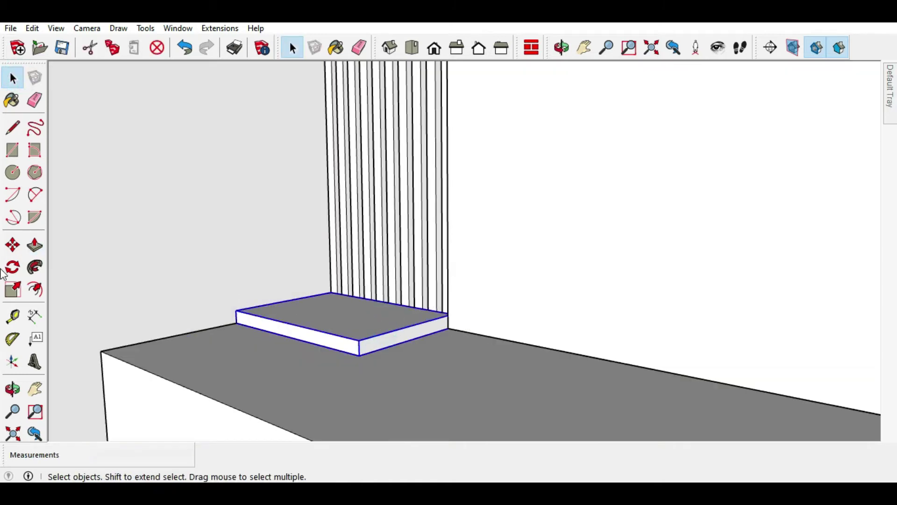
# Step: Lift the slab 550 mm up the slatted wall to form the first shelf
pyautogui.click(13, 245)
pyautogui.press('q')
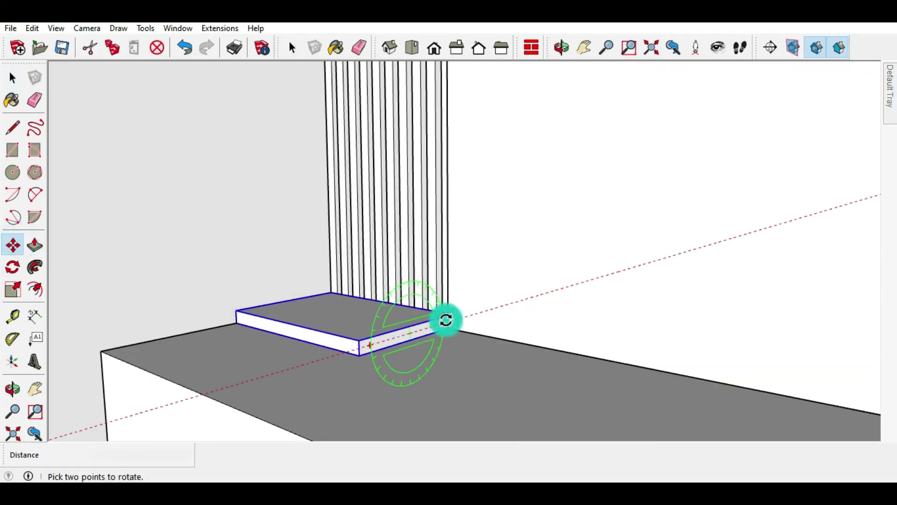
pyautogui.press('m')
pyautogui.click(447, 316)
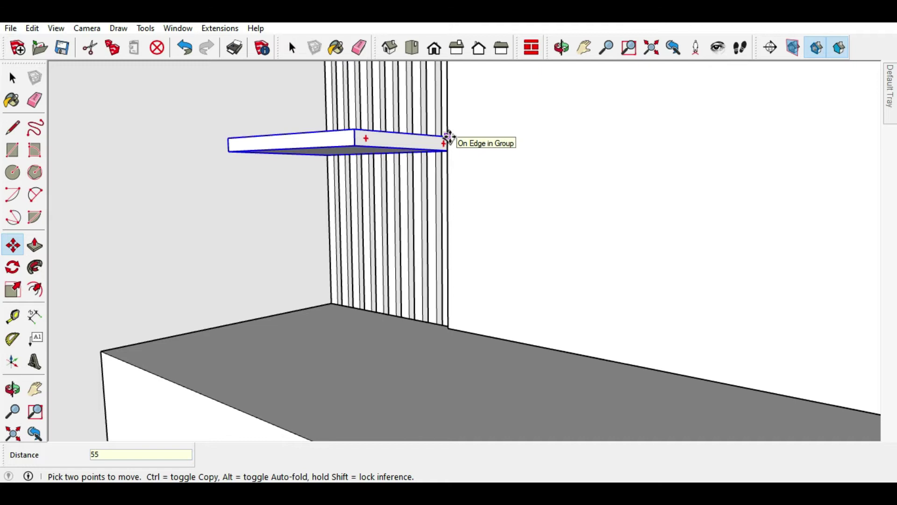
pyautogui.write('0')
pyautogui.press('Return')
pyautogui.moveTo(449, 138)
pyautogui.mouseDown(button='middle')
pyautogui.moveTo(405, 353)
pyautogui.moveTo(333, 299)
pyautogui.moveTo(364, 270)
pyautogui.moveTo(358, 250)
pyautogui.mouseUp(button='middle')
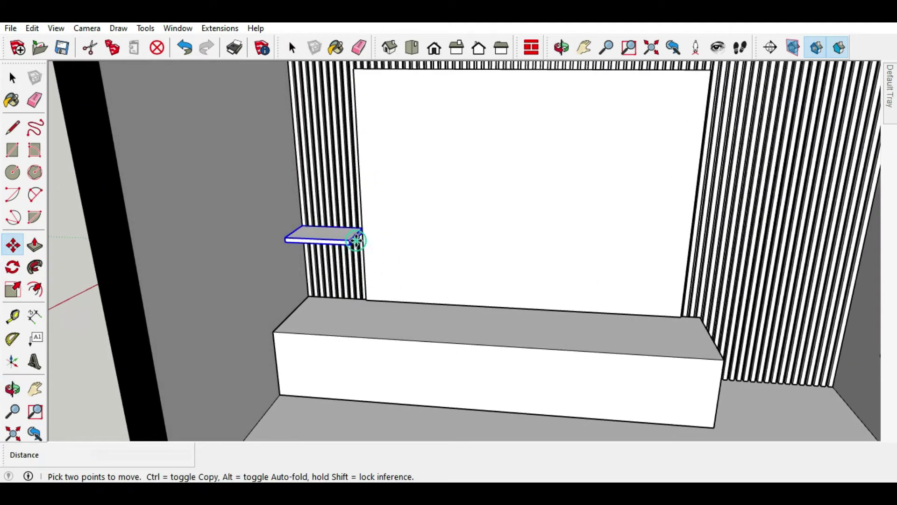
# Step: Copy the shelf to the top of the strip and add an evenly spaced middle copy with /2
pyautogui.click(356, 240)
pyautogui.press('ctrl')
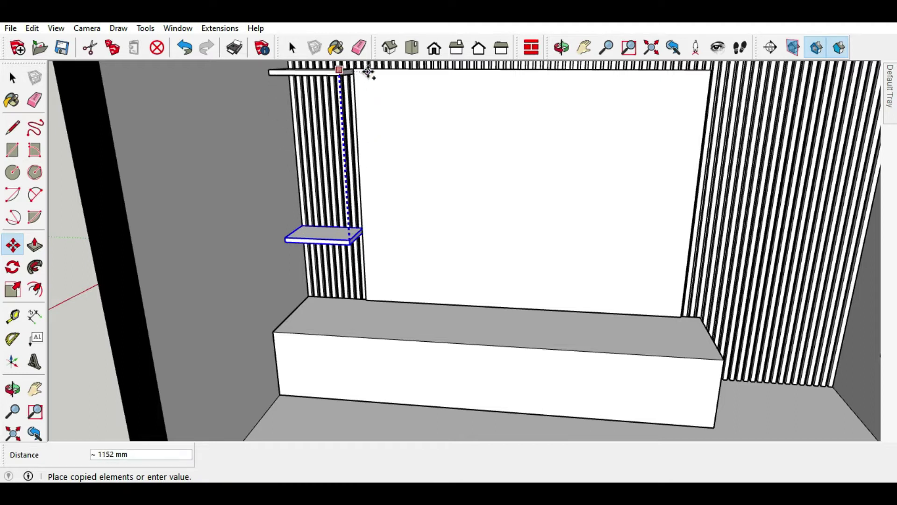
pyautogui.click(368, 71)
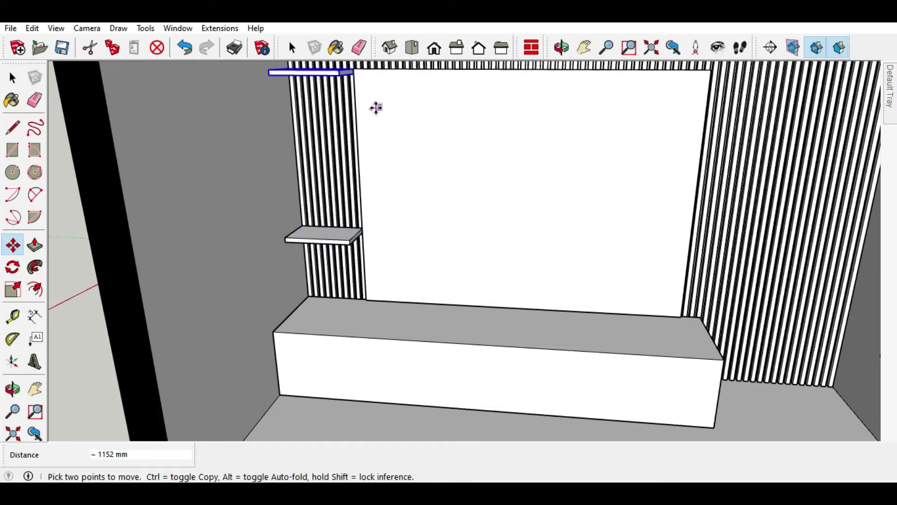
pyautogui.write('/2')
pyautogui.press('Return')
pyautogui.scroll(-4, 347, 226)
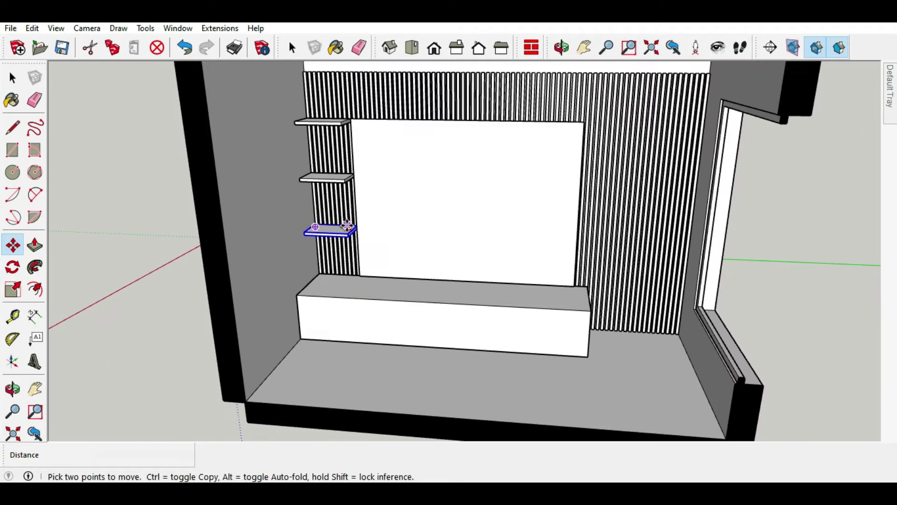
# Step: Draw a floor rectangle in the gap between the bench end and the slatted wall
pyautogui.click(14, 77)
pyautogui.scroll(-3, 234, 177)
pyautogui.moveTo(336, 214)
pyautogui.mouseDown(button='middle')
pyautogui.moveTo(411, 202)
pyautogui.moveTo(487, 151)
pyautogui.moveTo(430, 215)
pyautogui.moveTo(387, 200)
pyautogui.moveTo(493, 229)
pyautogui.mouseUp(button='middle')
pyautogui.scroll(3, 509, 293)
pyautogui.scroll(5, 516, 273)
pyautogui.moveTo(516, 273); pyautogui.dragTo(159, 226, button='middle')
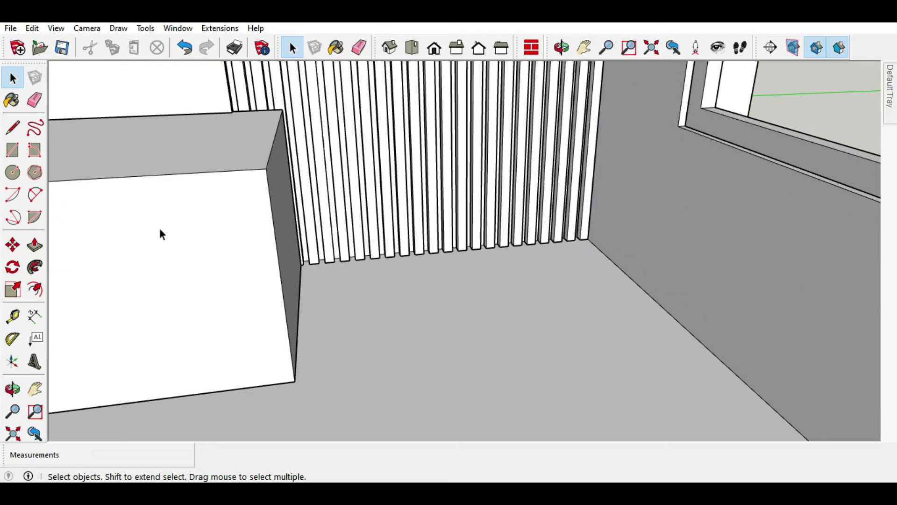
pyautogui.click(13, 150)
pyautogui.moveTo(412, 264)
pyautogui.mouseDown(button='middle')
pyautogui.moveTo(374, 319)
pyautogui.moveTo(349, 304)
pyautogui.mouseUp(button='middle')
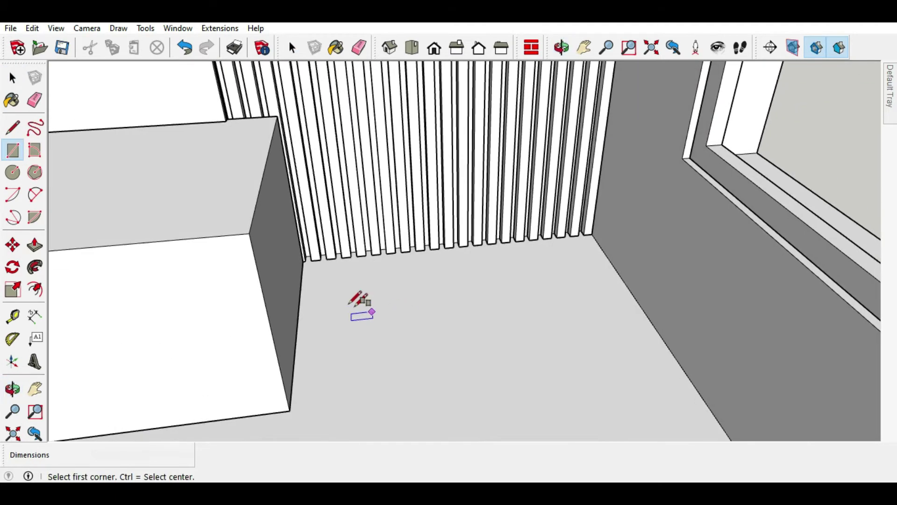
pyautogui.click(304, 261)
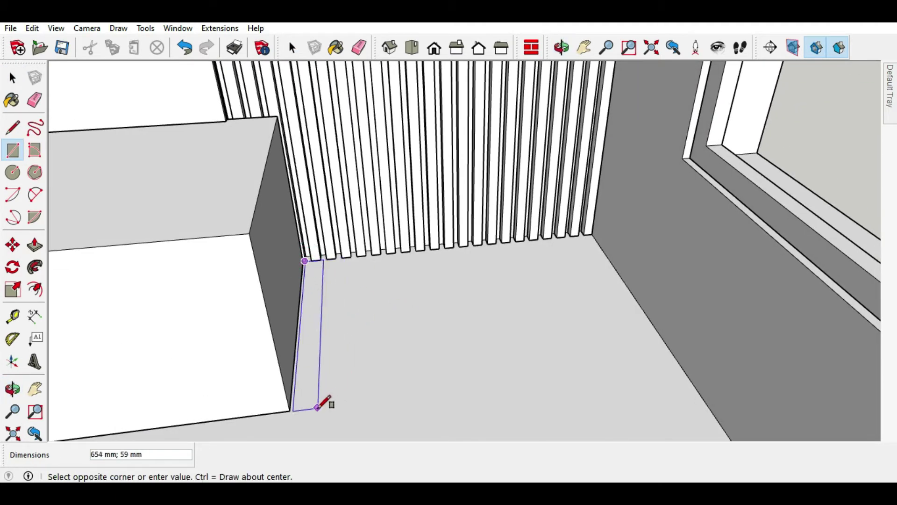
pyautogui.moveTo(317, 396); pyautogui.dragTo(327, 378, button='middle')
pyautogui.click(305, 403)
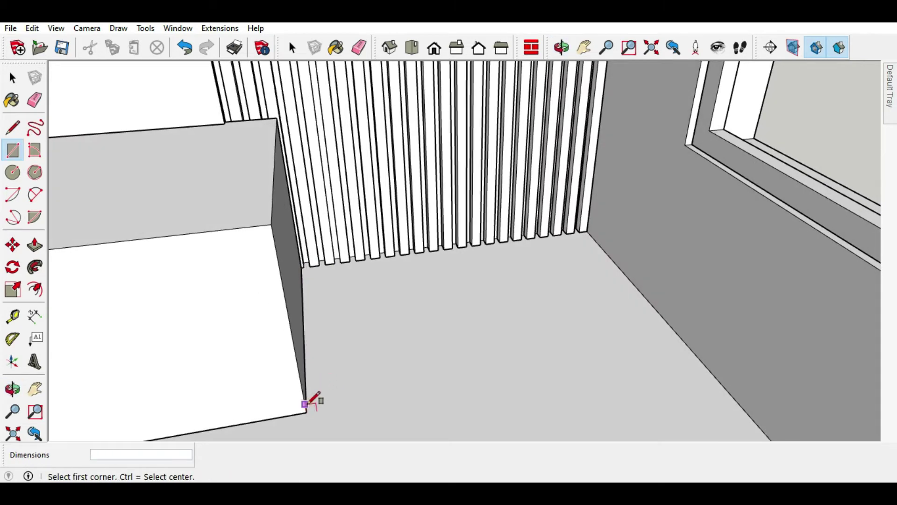
pyautogui.moveTo(341, 261); pyautogui.dragTo(317, 262, button='middle')
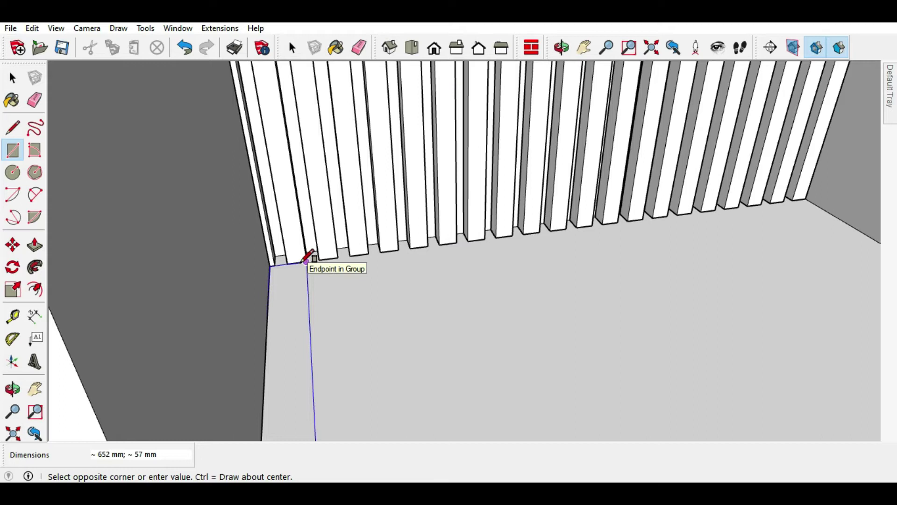
pyautogui.click(305, 260)
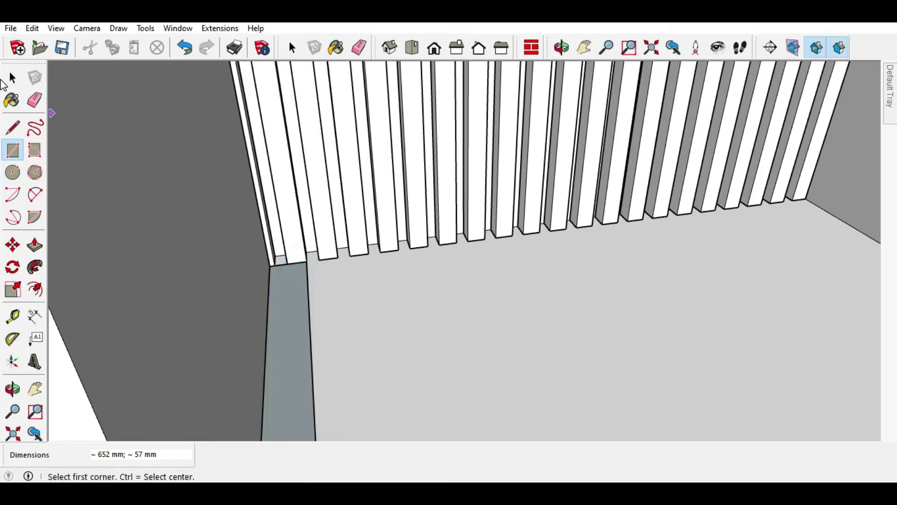
# Step: Make the rectangle a group and pull it up into a tall upright post
pyautogui.click(12, 77)
pyautogui.rightClick(290, 299)
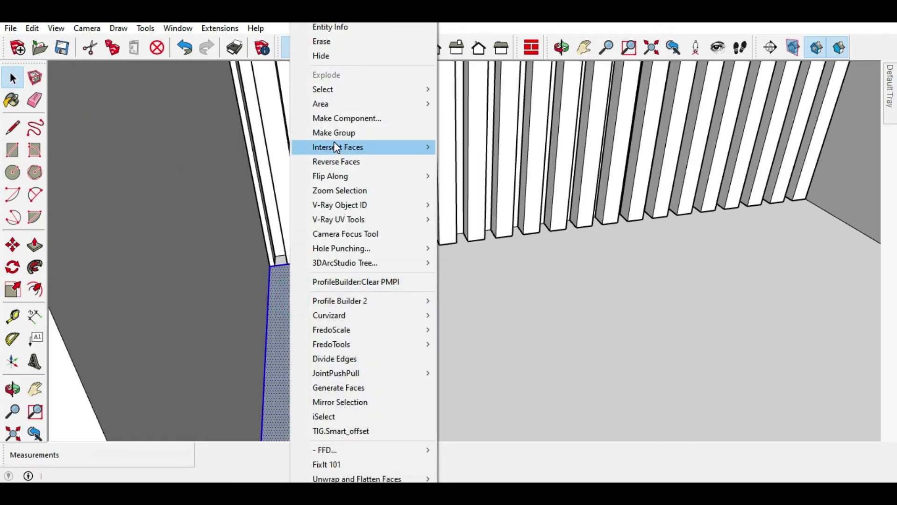
pyautogui.click(334, 141)
pyautogui.moveTo(340, 134)
pyautogui.mouseDown(button='middle')
pyautogui.moveTo(318, 166)
pyautogui.moveTo(301, 269)
pyautogui.mouseUp(button='middle')
pyautogui.doubleClick(305, 263)
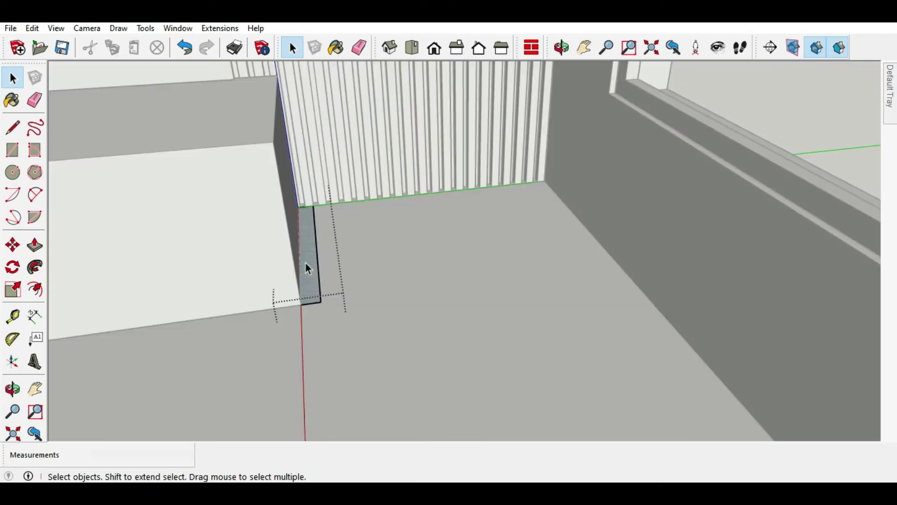
pyautogui.click(35, 246)
pyautogui.click(305, 281)
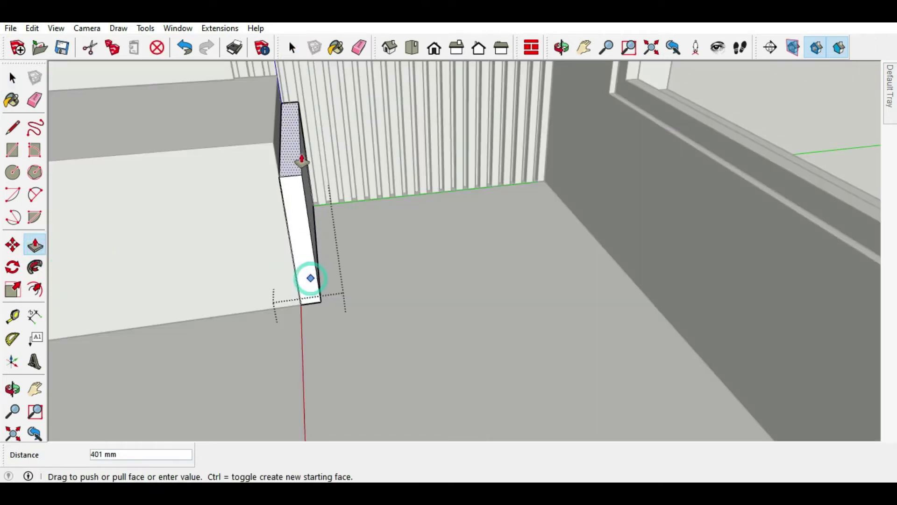
pyautogui.click(273, 151)
pyautogui.click(290, 124)
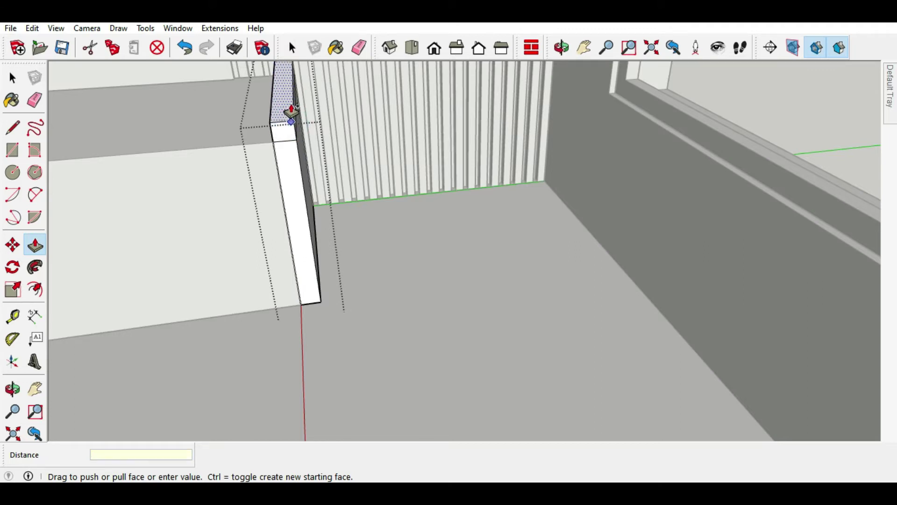
pyautogui.write('34')
pyautogui.press('Return')
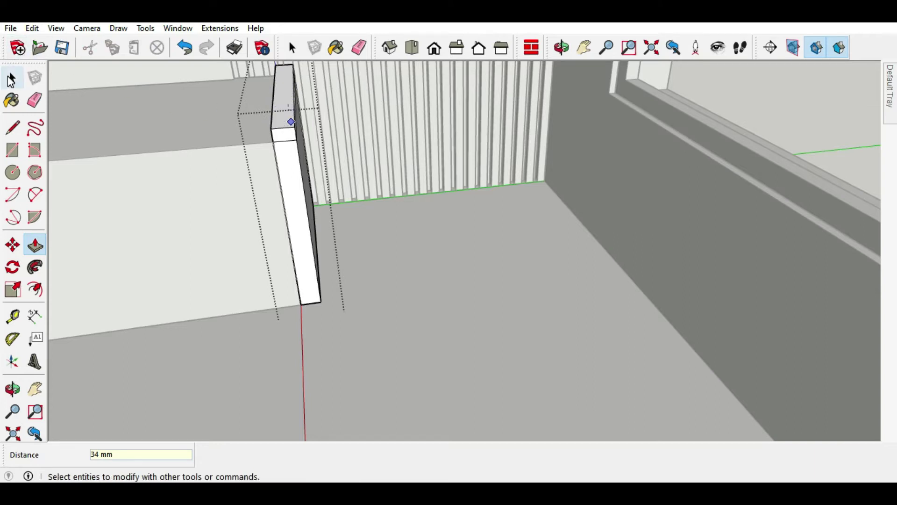
# Step: Undo the post's last height change and select its top face
pyautogui.click(13, 77)
pyautogui.scroll(3, 273, 145)
pyautogui.scroll(3, 286, 159)
pyautogui.moveTo(287, 214)
pyautogui.mouseDown(button='middle')
pyautogui.moveTo(283, 134)
pyautogui.moveTo(295, 133)
pyautogui.mouseUp(button='middle')
pyautogui.click(184, 47)
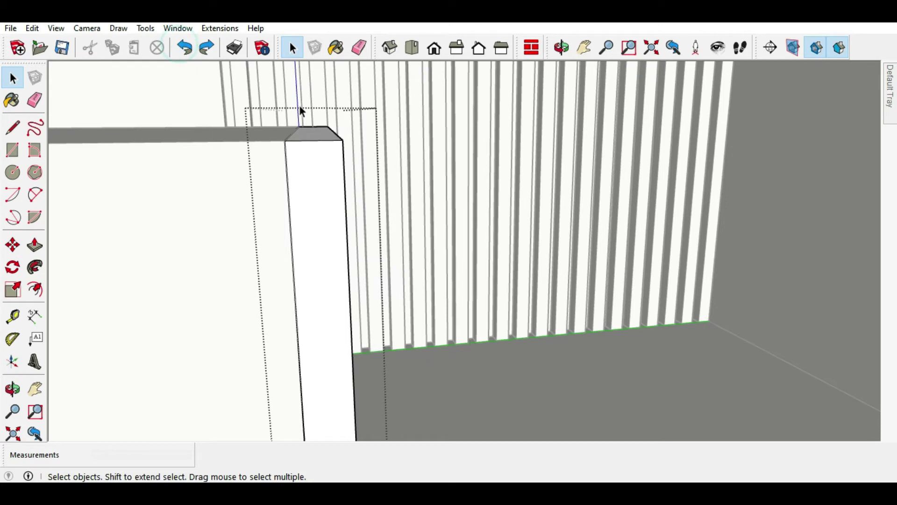
pyautogui.click(12, 316)
pyautogui.click(289, 189)
pyautogui.press('space')
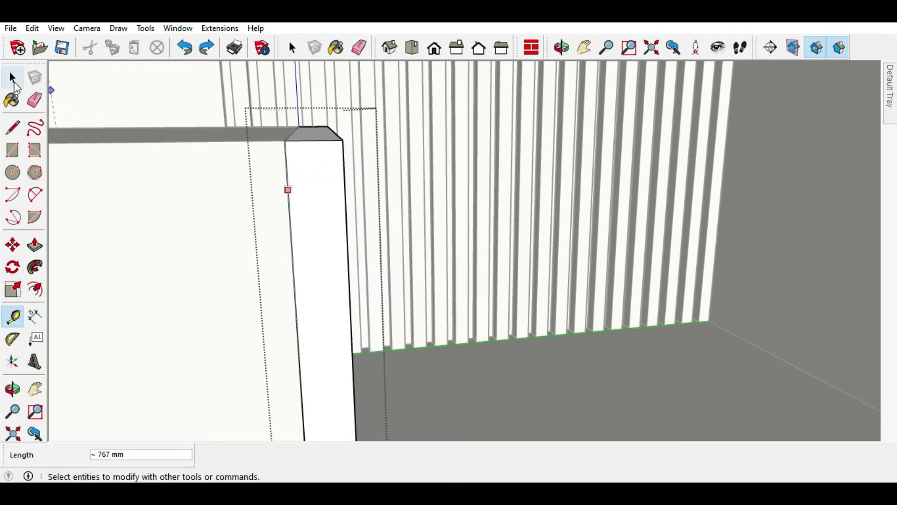
pyautogui.moveTo(302, 181); pyautogui.dragTo(307, 197, button='middle')
pyautogui.click(312, 191)
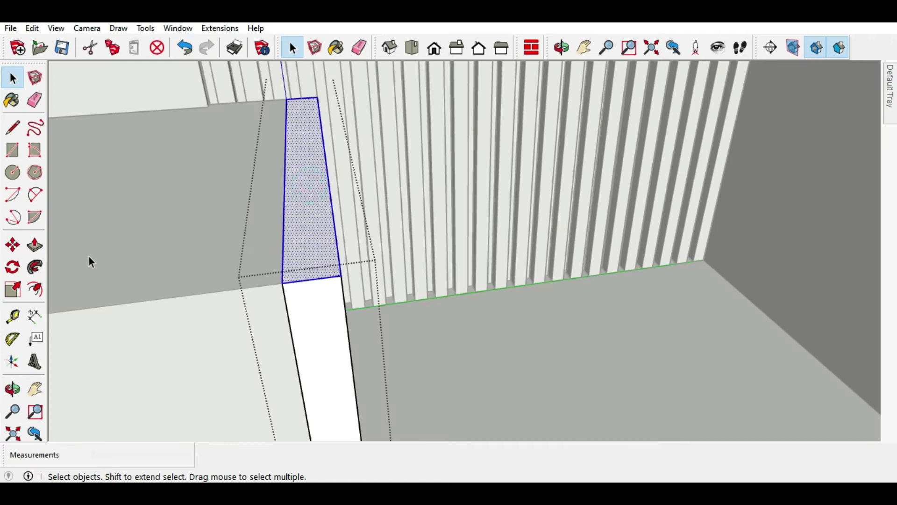
# Step: Try raising the post top and stretching a beam left over the bench, then undo the extension
pyautogui.click(35, 245)
pyautogui.moveTo(323, 246); pyautogui.dragTo(321, 215)
pyautogui.moveTo(255, 145)
pyautogui.mouseDown(button='middle')
pyautogui.moveTo(427, 162)
pyautogui.moveTo(392, 187)
pyautogui.moveTo(411, 189)
pyautogui.mouseUp(button='middle')
pyautogui.moveTo(410, 186)
pyautogui.mouseDown()
pyautogui.moveTo(376, 190)
pyautogui.moveTo(386, 194)
pyautogui.mouseUp()
pyautogui.moveTo(387, 194)
pyautogui.mouseDown(button='middle')
pyautogui.moveTo(436, 183)
pyautogui.moveTo(391, 177)
pyautogui.mouseUp(button='middle')
pyautogui.scroll(-3, 435, 184)
pyautogui.moveTo(391, 176)
pyautogui.mouseDown()
pyautogui.moveTo(343, 193)
pyautogui.moveTo(360, 120)
pyautogui.mouseUp()
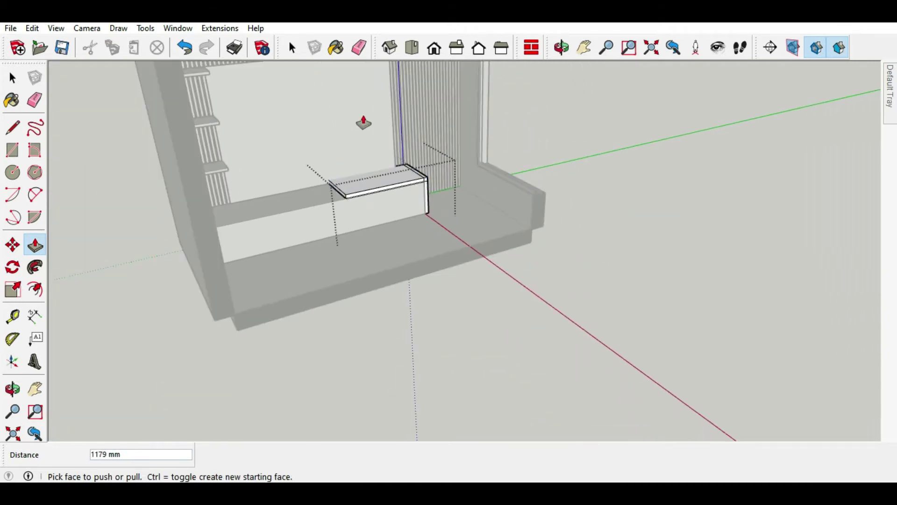
pyautogui.scroll(5, 410, 200)
pyautogui.moveTo(410, 201)
pyautogui.mouseDown(button='middle')
pyautogui.moveTo(317, 185)
pyautogui.moveTo(243, 116)
pyautogui.mouseUp(button='middle')
pyautogui.hotkey('ctrl', 'z')
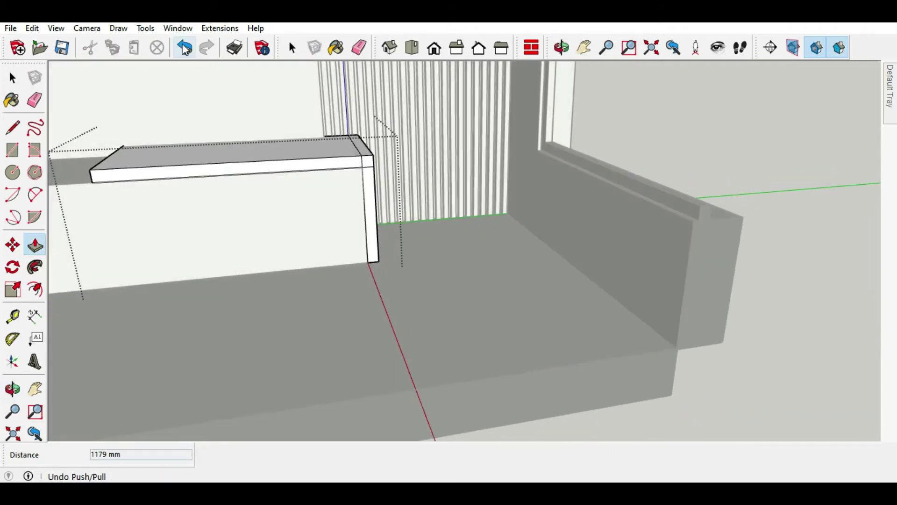
# Step: Pull the post's top face up to a new height, then undo that change
pyautogui.scroll(3, 419, 195)
pyautogui.scroll(3, 396, 213)
pyautogui.scroll(-3, 396, 212)
pyautogui.moveTo(353, 174); pyautogui.dragTo(356, 98)
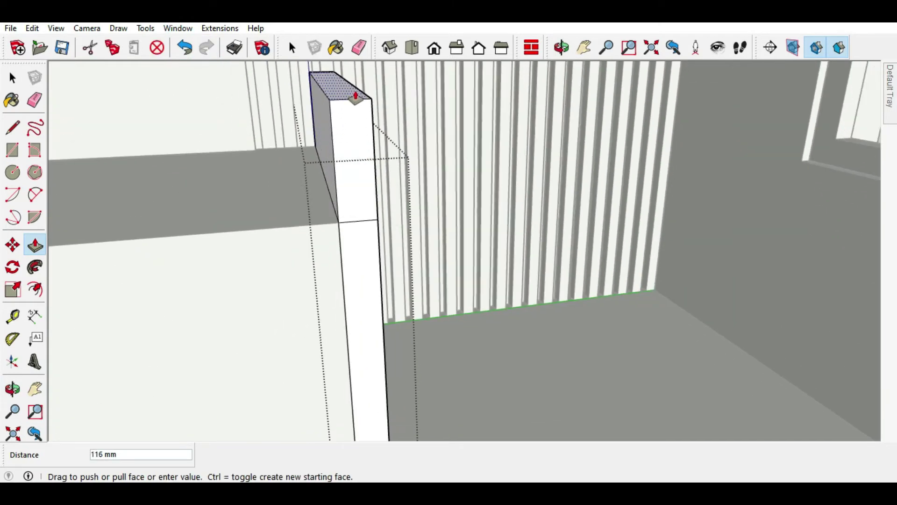
pyautogui.click(431, 236)
pyautogui.scroll(-2, 432, 236)
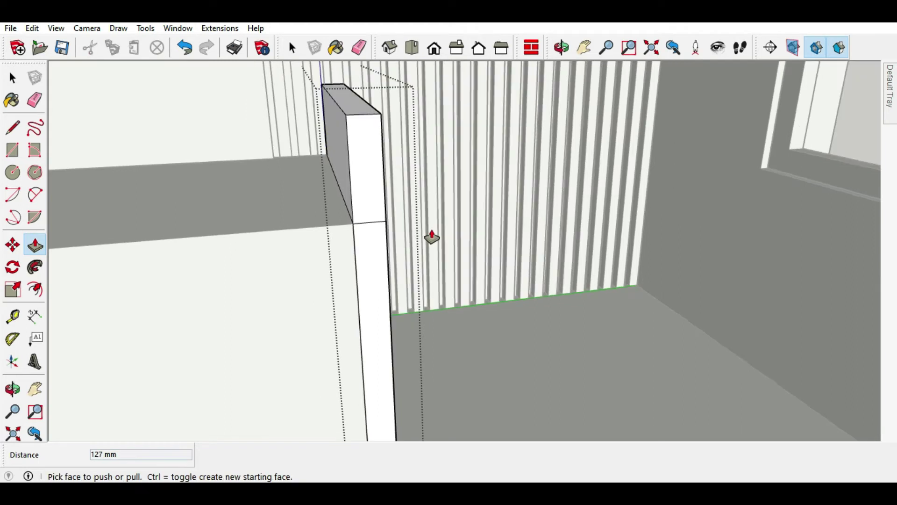
pyautogui.scroll(-2, 459, 257)
pyautogui.moveTo(347, 203)
pyautogui.mouseDown(button='middle')
pyautogui.moveTo(394, 203)
pyautogui.moveTo(372, 206)
pyautogui.mouseUp(button='middle')
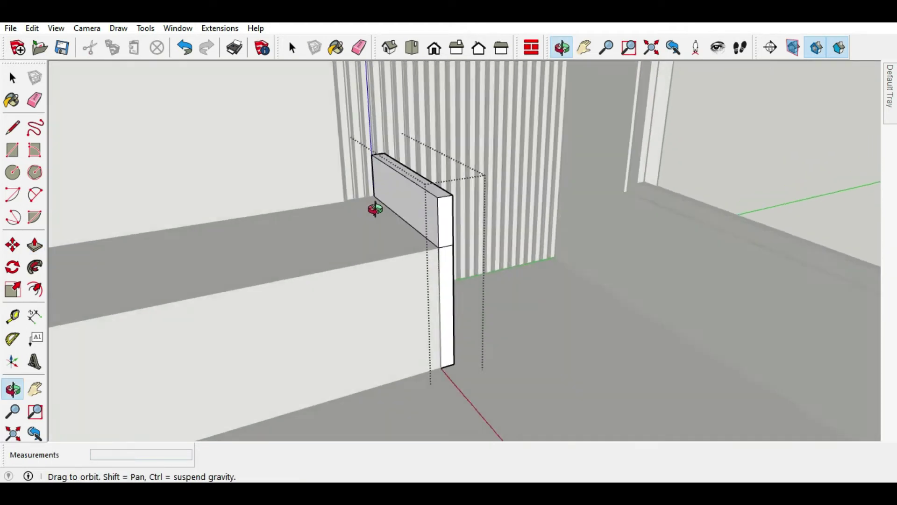
pyautogui.scroll(2, 405, 184)
pyautogui.scroll(1, 421, 212)
pyautogui.click(185, 47)
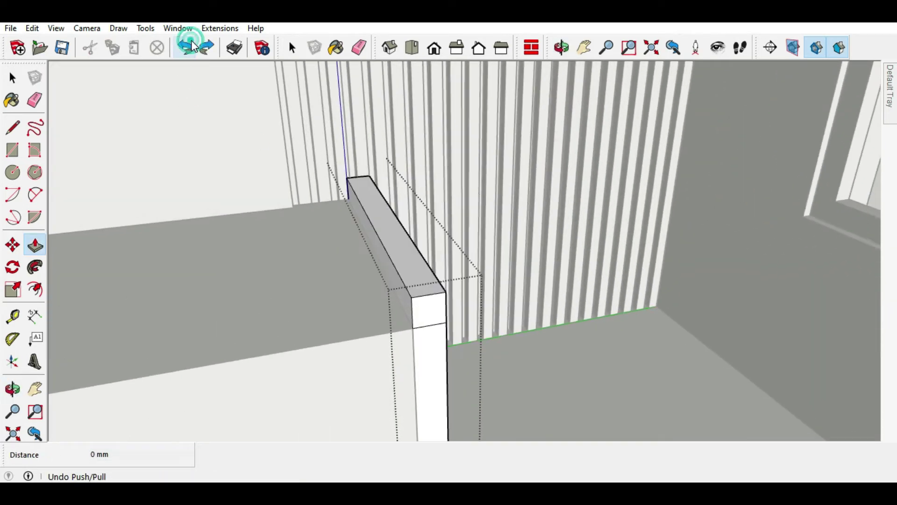
# Step: Pull the post's top face 300 mm, then raise it a further 57 mm
pyautogui.moveTo(424, 281)
pyautogui.mouseDown()
pyautogui.moveTo(425, 310)
pyautogui.moveTo(428, 124)
pyautogui.mouseUp()
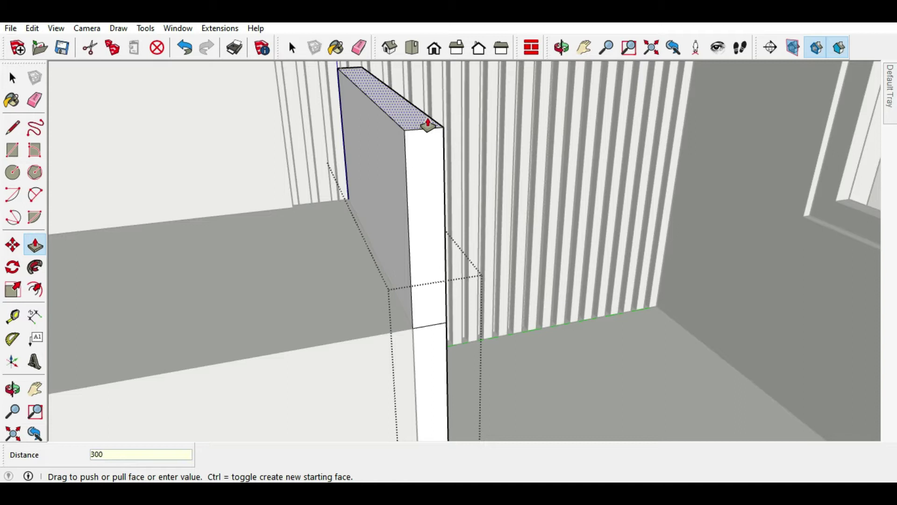
pyautogui.press('Return')
pyautogui.moveTo(428, 125); pyautogui.dragTo(433, 156, button='middle')
pyautogui.click(420, 156)
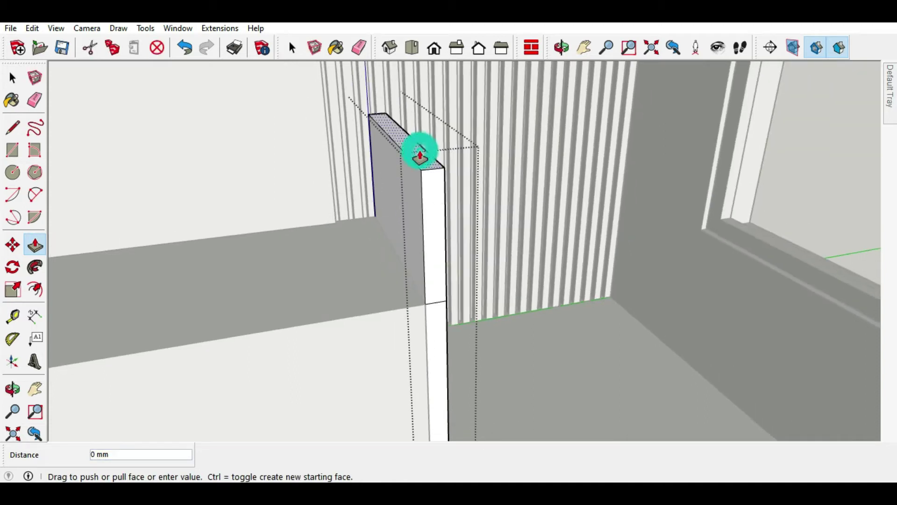
pyautogui.write('57')
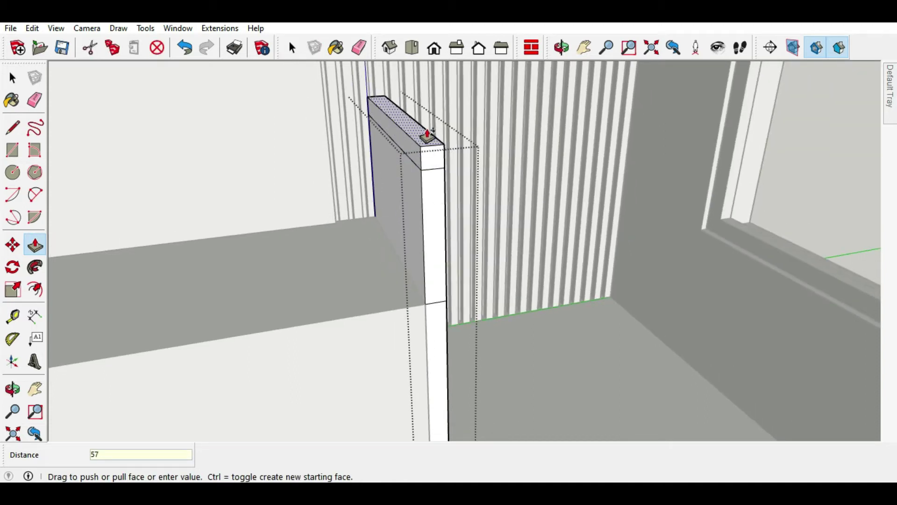
pyautogui.press('Return')
pyautogui.click(409, 156)
pyautogui.moveTo(410, 153); pyautogui.dragTo(417, 170, button='middle')
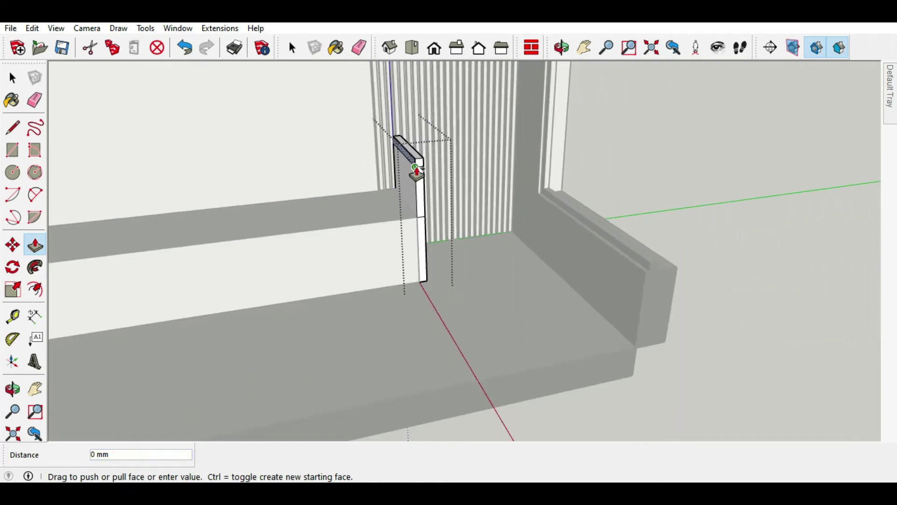
pyautogui.scroll(-3, 417, 172)
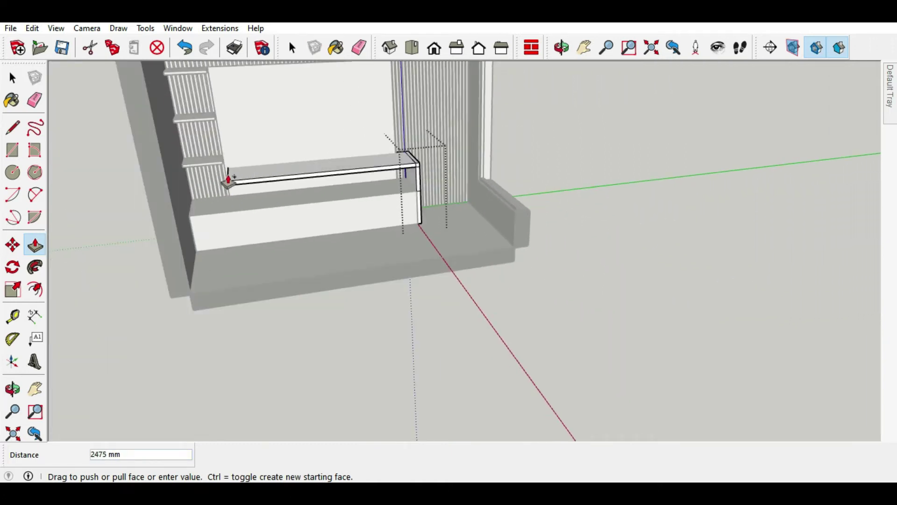
# Step: Fix the rail's length over the bench and erase the frame's stray corner edges
pyautogui.click(225, 169)
pyautogui.click(12, 77)
pyautogui.click(34, 99)
pyautogui.scroll(2, 411, 141)
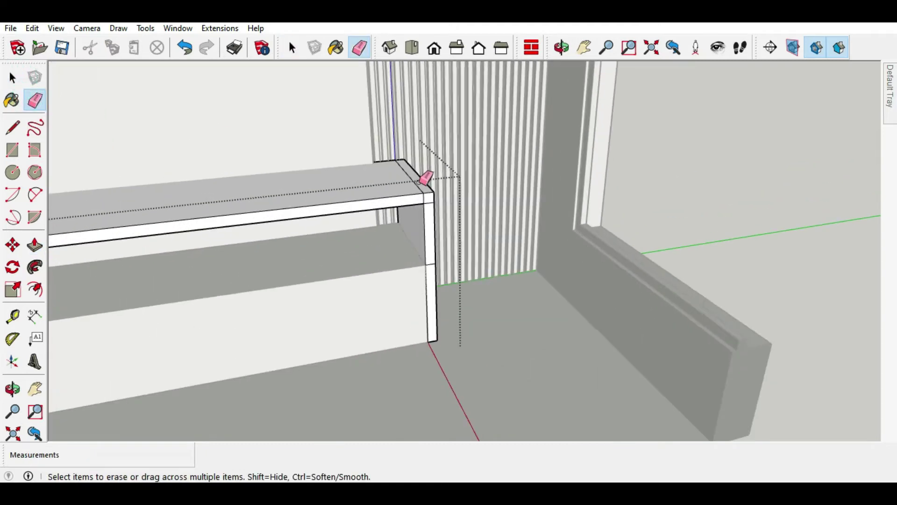
pyautogui.scroll(1, 425, 177)
pyautogui.scroll(1, 425, 182)
pyautogui.moveTo(425, 206); pyautogui.dragTo(434, 199)
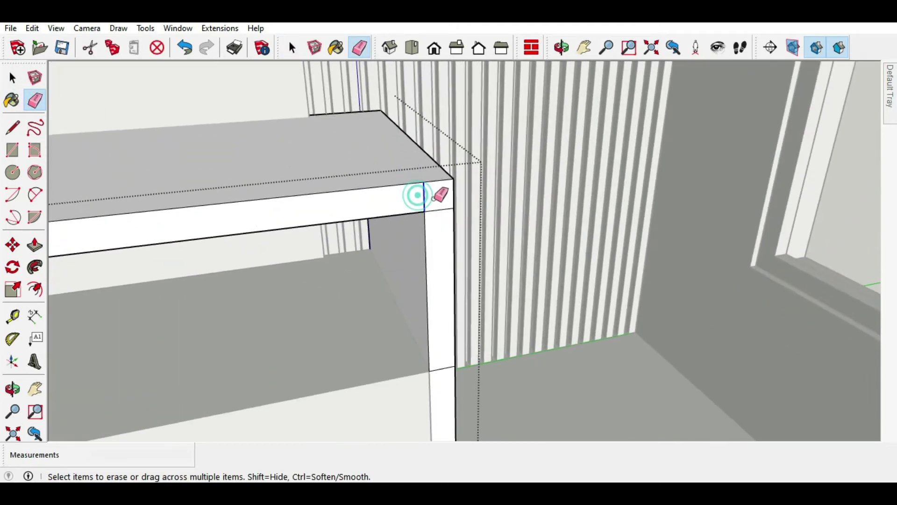
pyautogui.moveTo(439, 345); pyautogui.dragTo(442, 370)
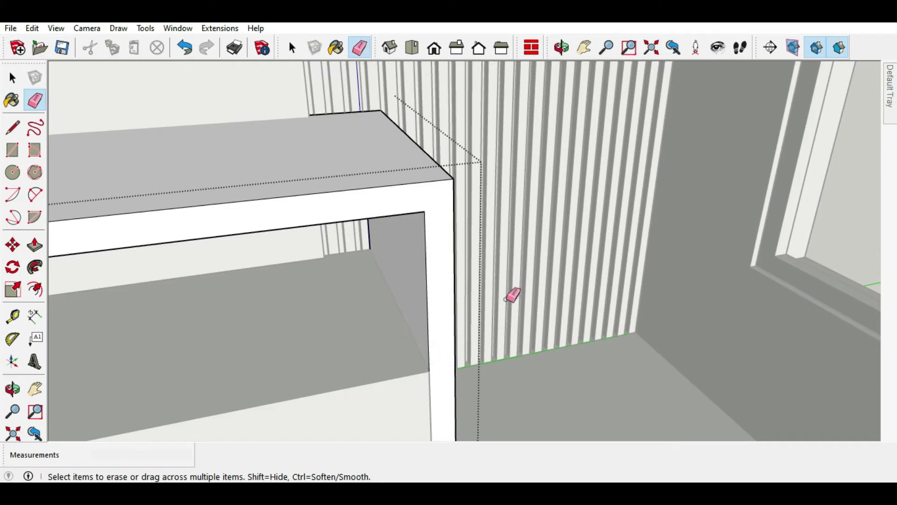
pyautogui.scroll(-3, 507, 297)
pyautogui.click(12, 78)
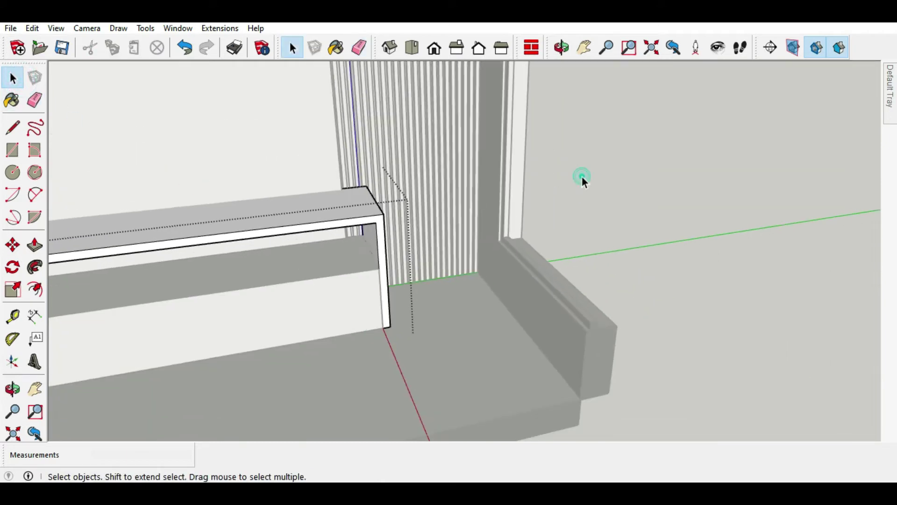
# Step: Move the table frame 425 mm to the right, clear of the bench end
pyautogui.moveTo(362, 230)
pyautogui.mouseDown(button='middle')
pyautogui.moveTo(341, 208)
pyautogui.moveTo(316, 267)
pyautogui.mouseUp(button='middle')
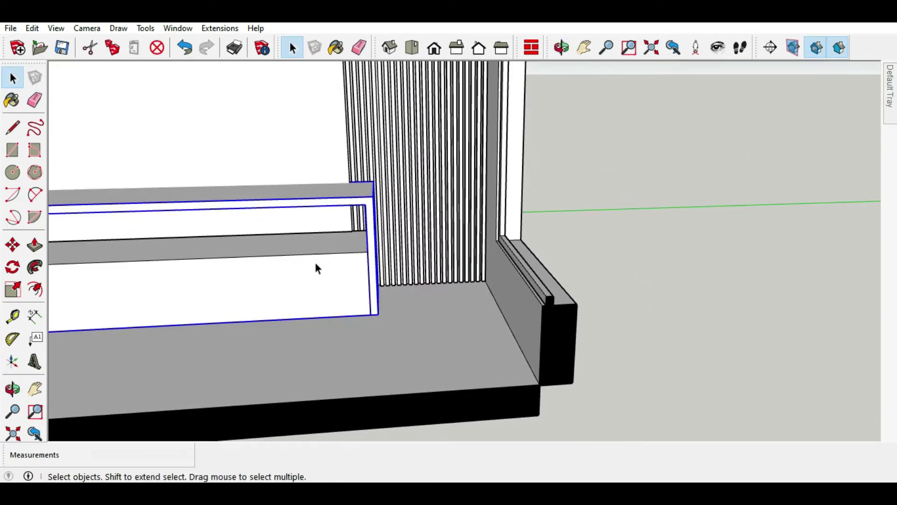
pyautogui.click(12, 244)
pyautogui.scroll(2, 329, 321)
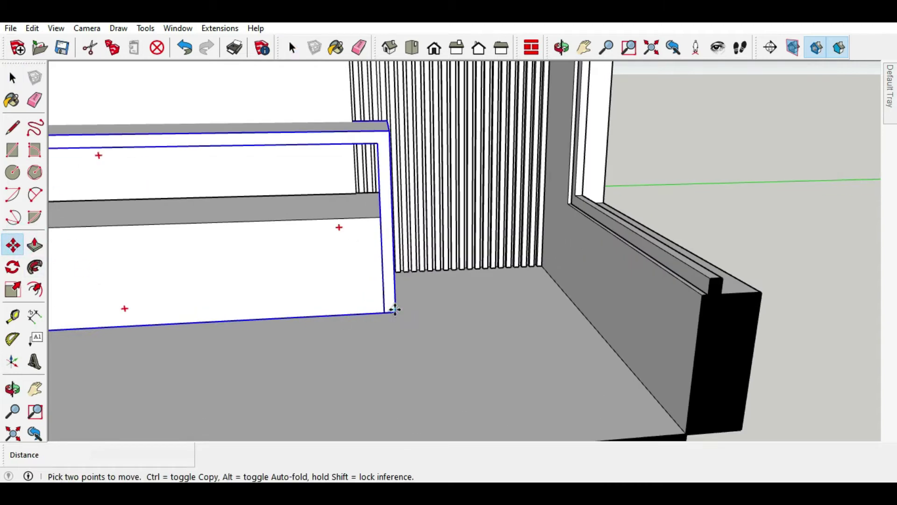
pyautogui.click(395, 309)
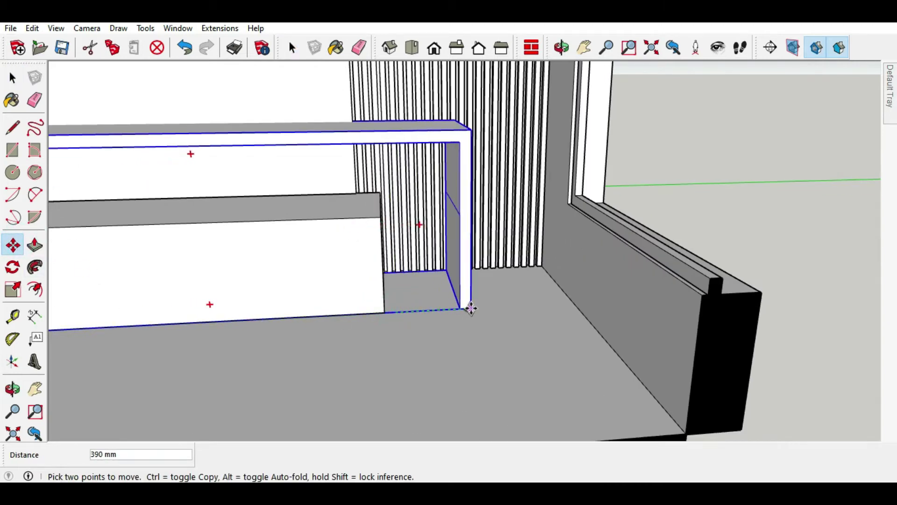
pyautogui.click(476, 307)
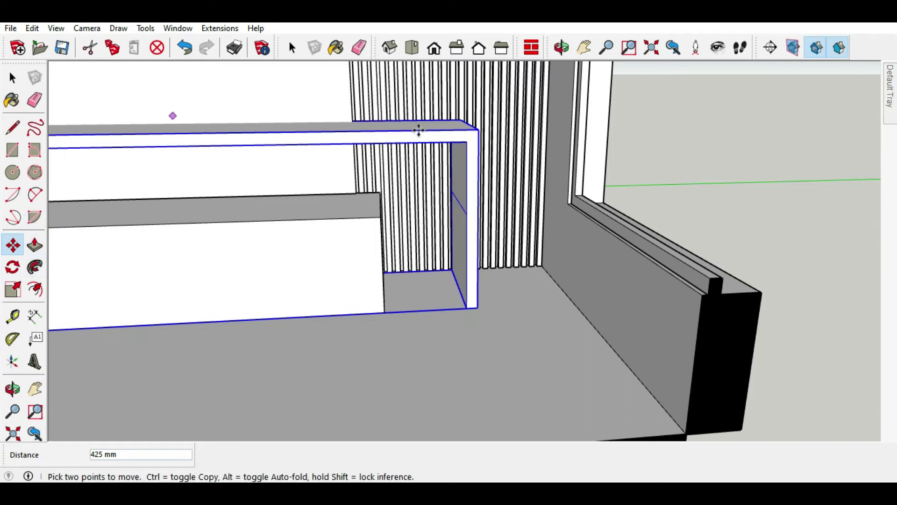
pyautogui.click(13, 77)
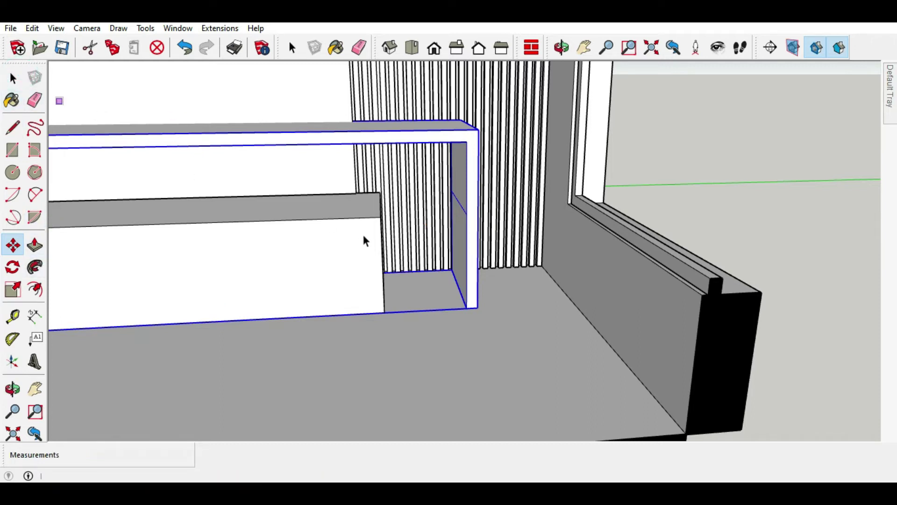
# Step: Open the frame group to inspect its faces and the leg edge, then close it
pyautogui.moveTo(365, 241); pyautogui.dragTo(479, 220, button='middle')
pyautogui.tripleClick(483, 198)
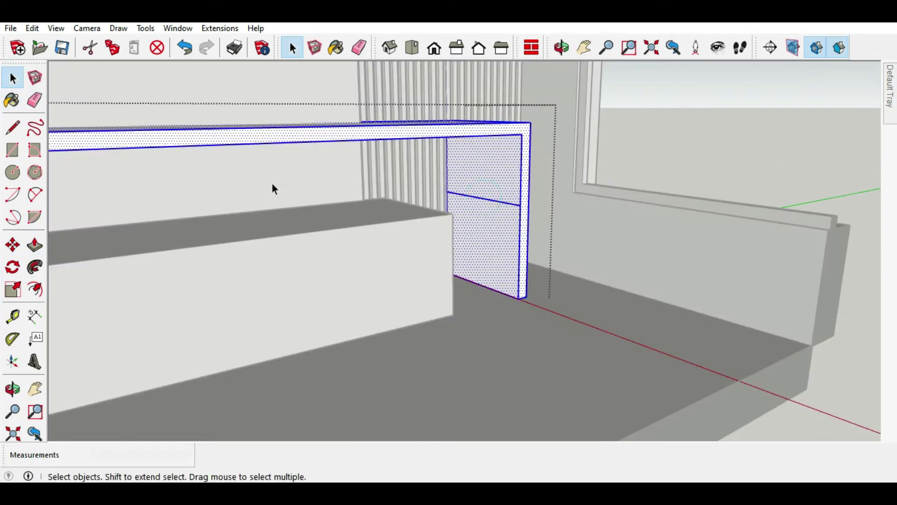
pyautogui.click(646, 141)
pyautogui.tripleClick(497, 200)
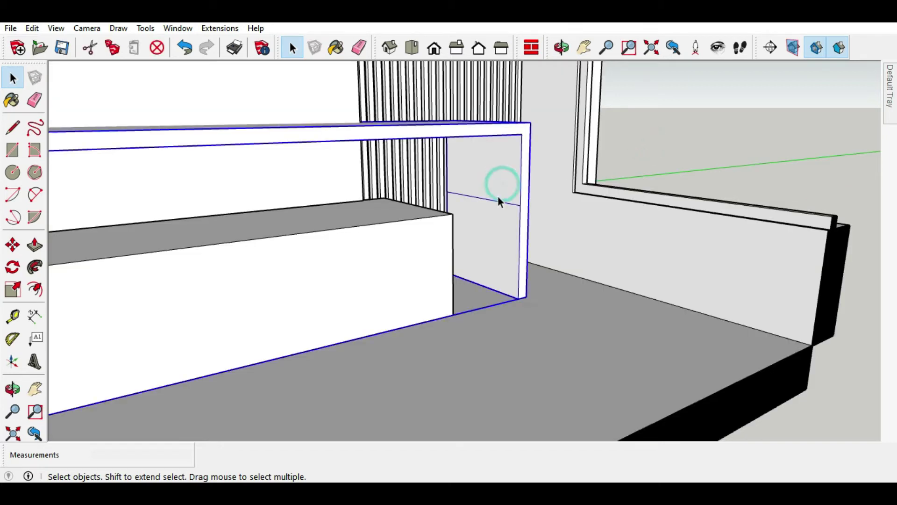
pyautogui.click(494, 202)
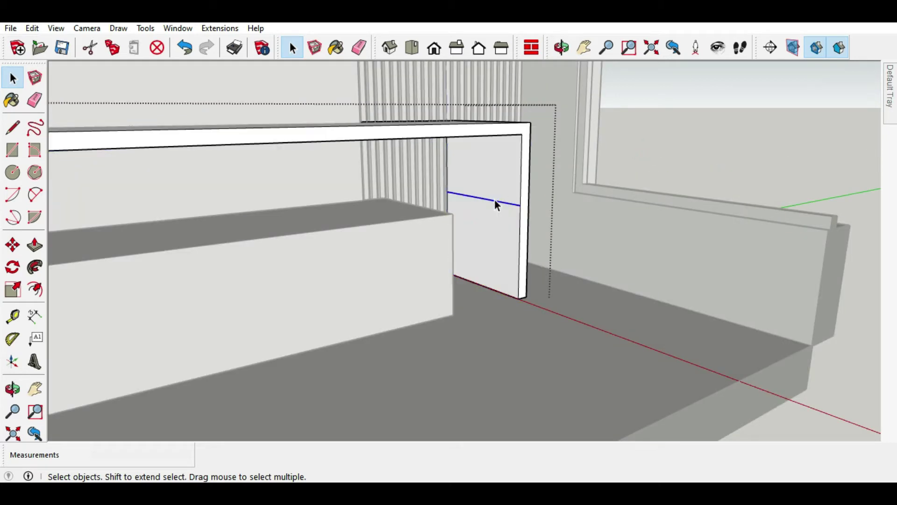
pyautogui.click(675, 146)
pyautogui.moveTo(676, 148); pyautogui.dragTo(563, 253, button='middle')
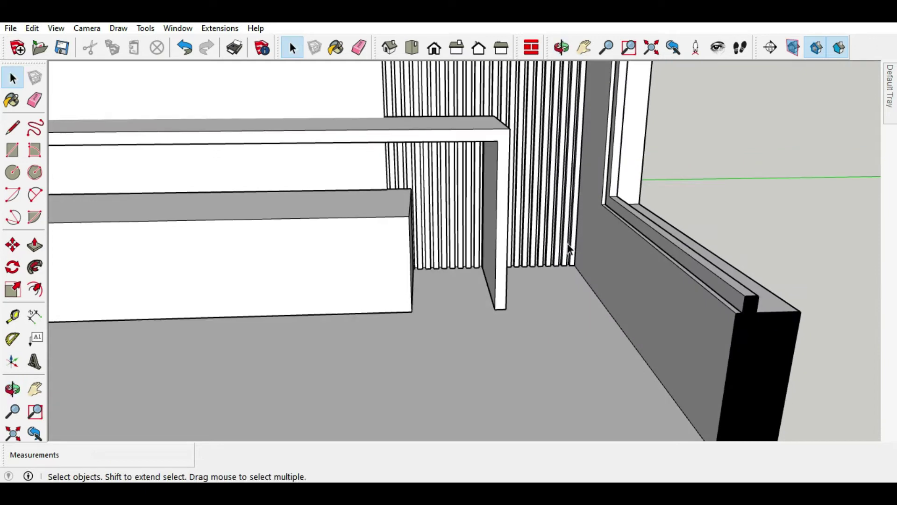
pyautogui.scroll(-4, 653, 298)
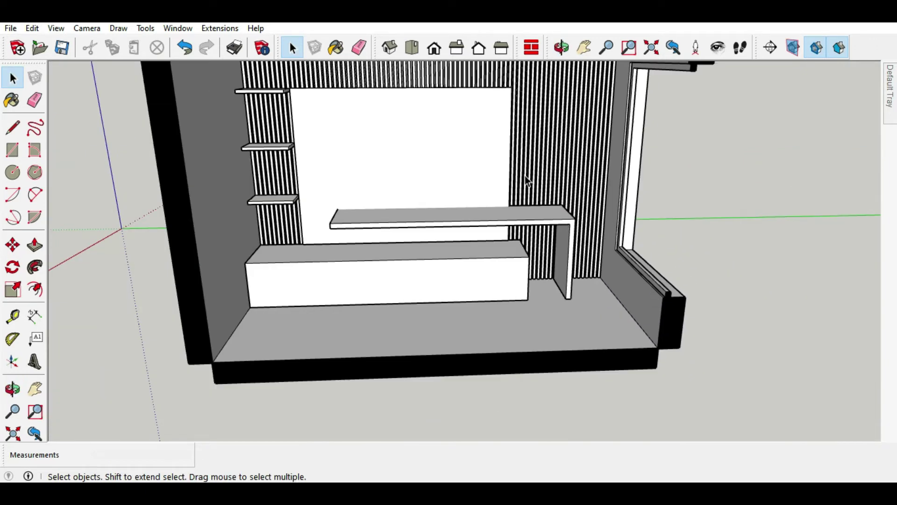
pyautogui.scroll(3, 522, 181)
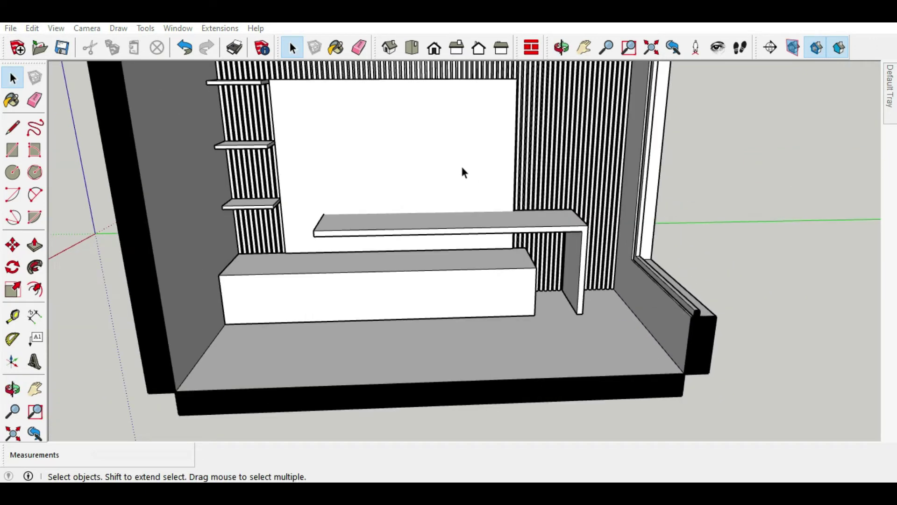
pyautogui.moveTo(461, 165); pyautogui.dragTo(531, 214, button='middle')
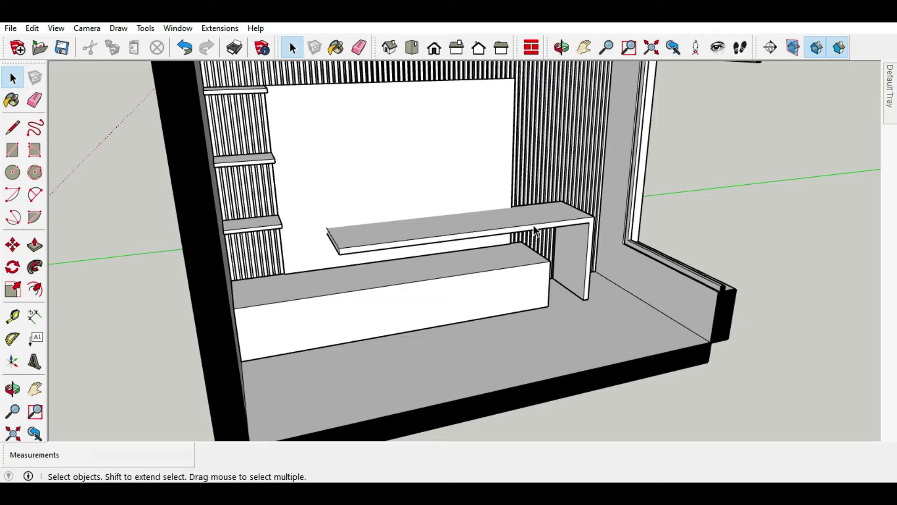
pyautogui.scroll(3, 524, 235)
pyautogui.moveTo(524, 235); pyautogui.dragTo(457, 262, button='middle')
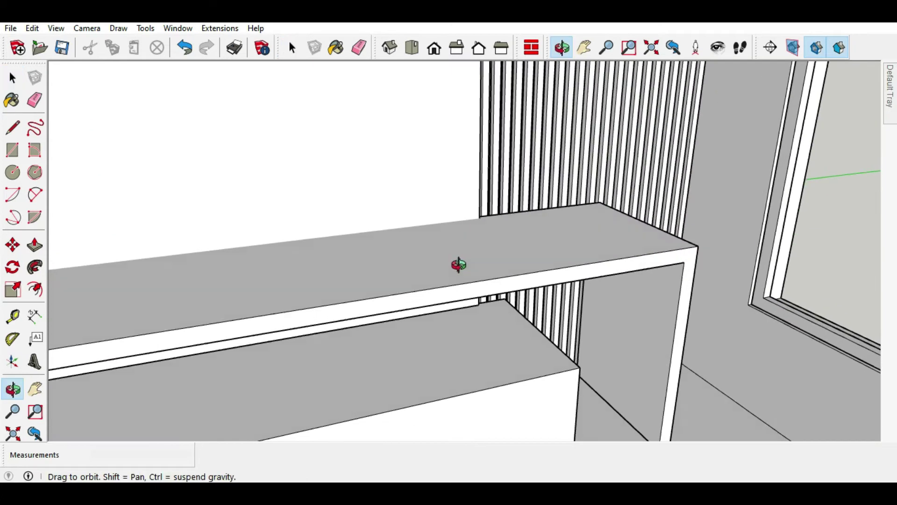
pyautogui.scroll(2, 509, 294)
pyautogui.click(525, 286)
pyautogui.scroll(-2, 469, 205)
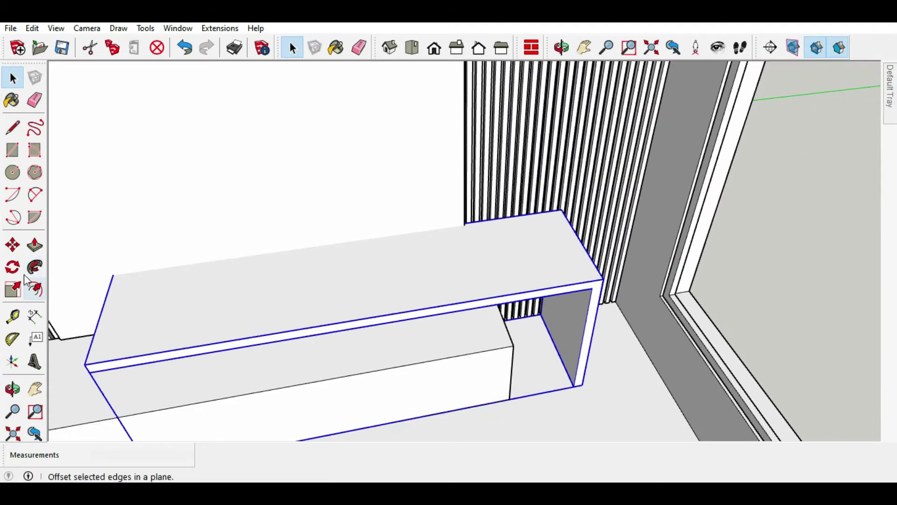
pyautogui.click(13, 244)
pyautogui.scroll(3, 470, 211)
pyautogui.scroll(2, 530, 226)
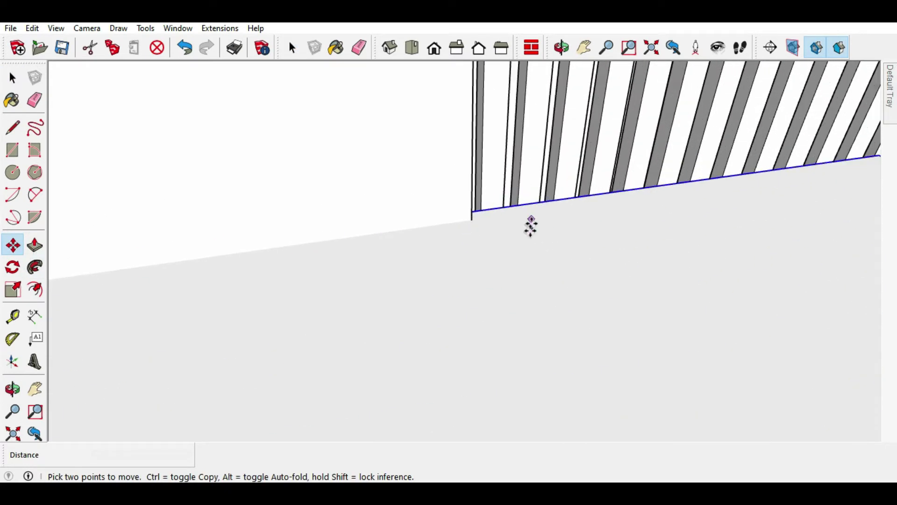
pyautogui.scroll(2, 460, 274)
pyautogui.click(457, 261)
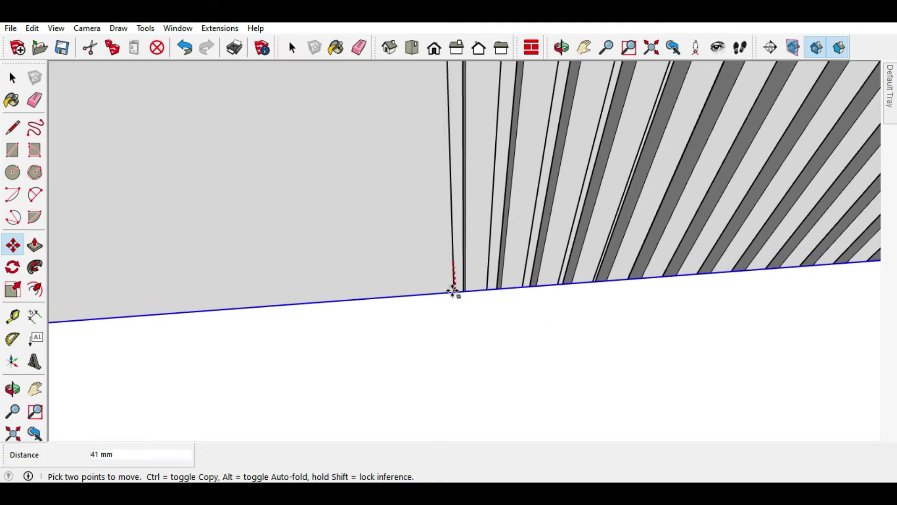
pyautogui.press('o')
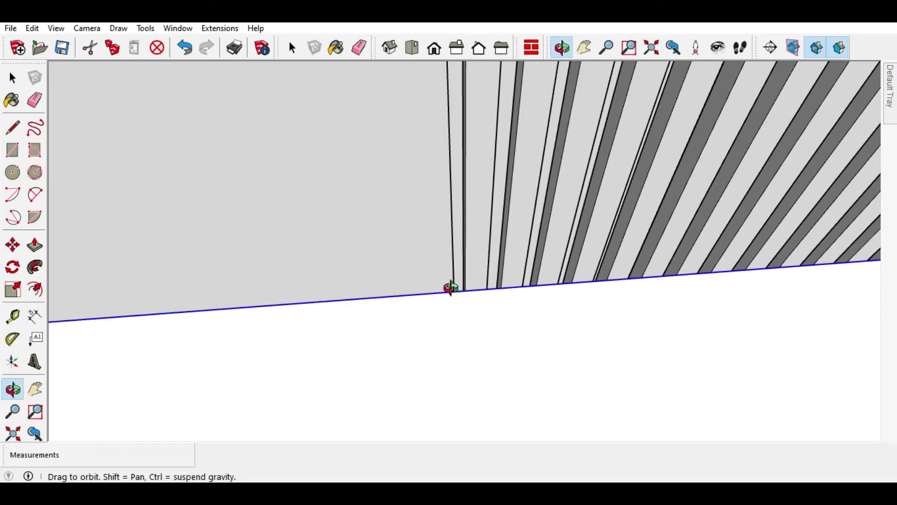
pyautogui.moveTo(451, 288); pyautogui.dragTo(337, 248, button='middle')
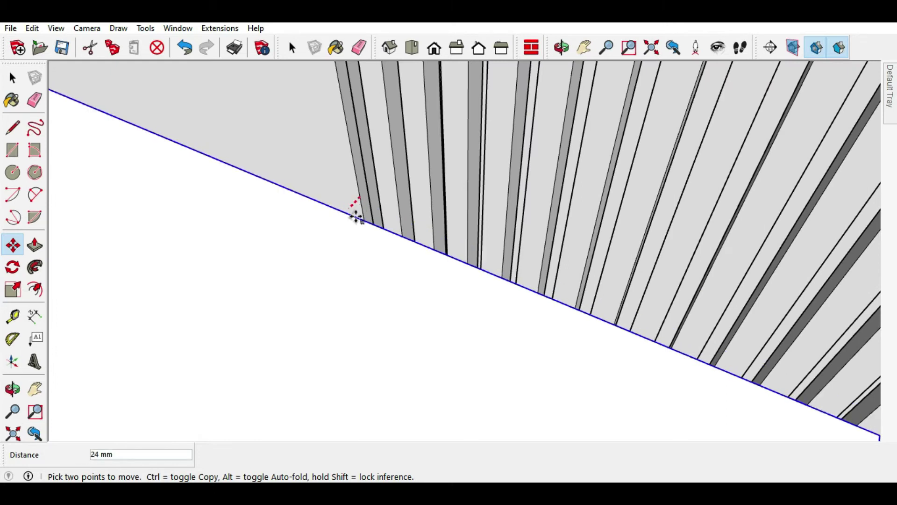
pyautogui.press('o')
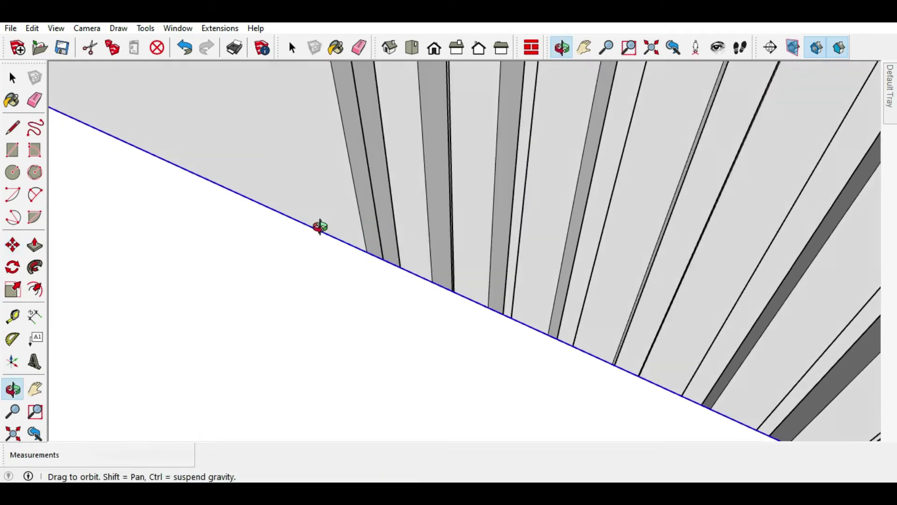
pyautogui.moveTo(320, 227); pyautogui.dragTo(263, 186, button='middle')
pyautogui.moveTo(276, 154)
pyautogui.mouseDown(button='middle')
pyautogui.moveTo(438, 163)
pyautogui.moveTo(484, 137)
pyautogui.moveTo(497, 140)
pyautogui.moveTo(493, 158)
pyautogui.mouseUp(button='middle')
pyautogui.press('o')
pyautogui.moveTo(493, 158); pyautogui.dragTo(623, 149)
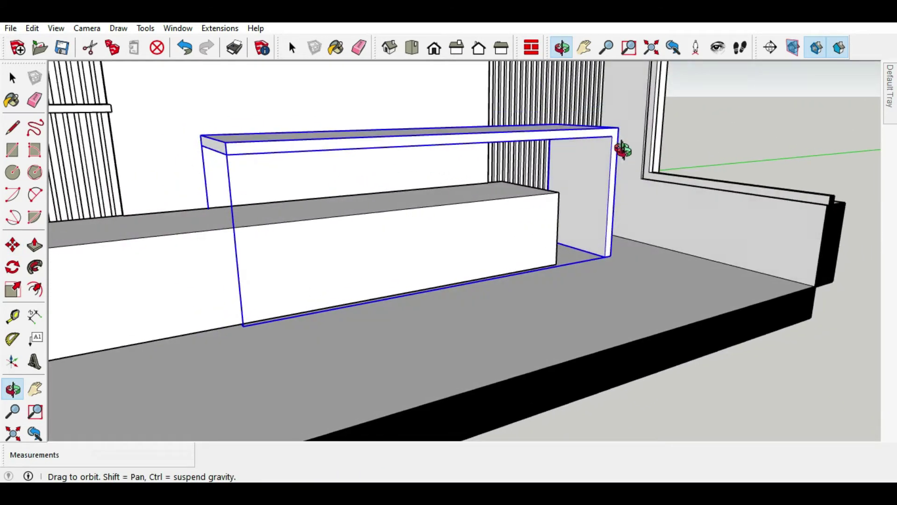
pyautogui.moveTo(623, 149); pyautogui.dragTo(633, 186, button='middle')
# Step: Open the frame group and push its front face back, undoing the oversized push
pyautogui.click(13, 78)
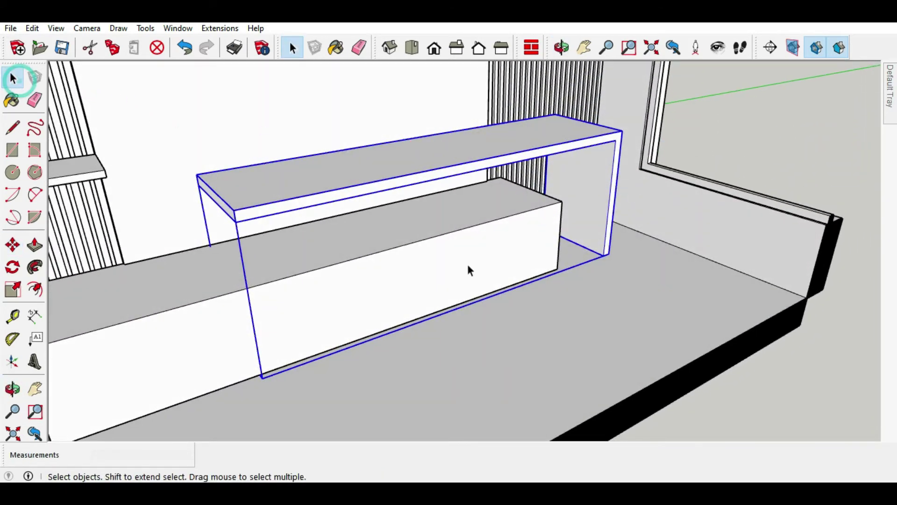
pyautogui.scroll(3, 468, 270)
pyautogui.scroll(2, 457, 204)
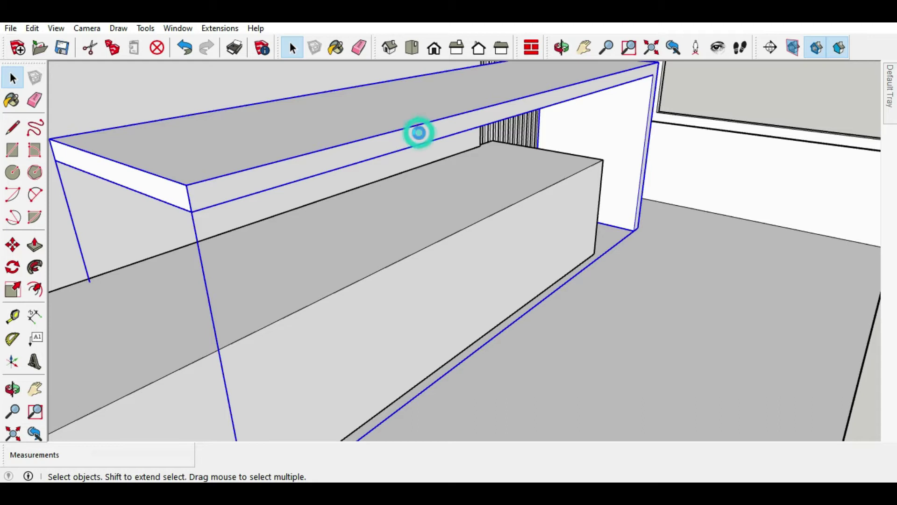
pyautogui.doubleClick(419, 133)
pyautogui.click(418, 137)
pyautogui.click(34, 245)
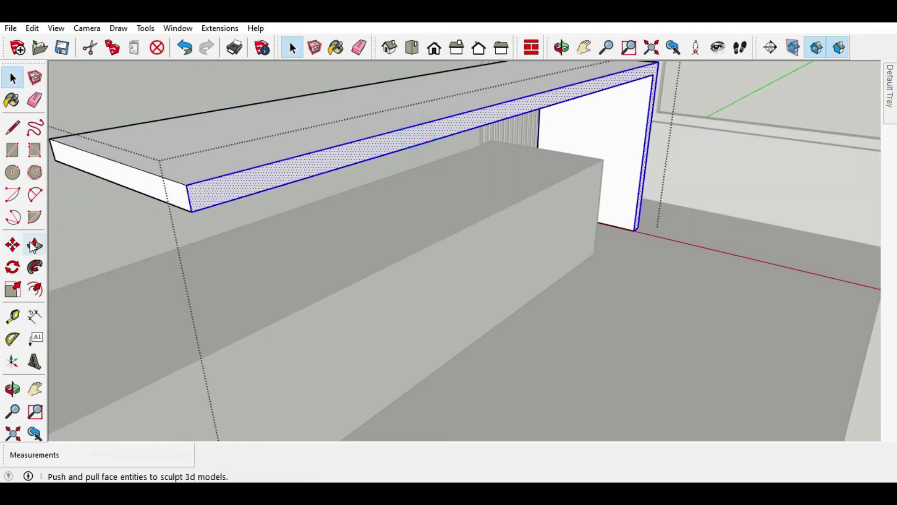
pyautogui.moveTo(310, 154)
pyautogui.mouseDown()
pyautogui.moveTo(297, 189)
pyautogui.moveTo(363, 250)
pyautogui.moveTo(365, 279)
pyautogui.mouseUp()
pyautogui.click(340, 164)
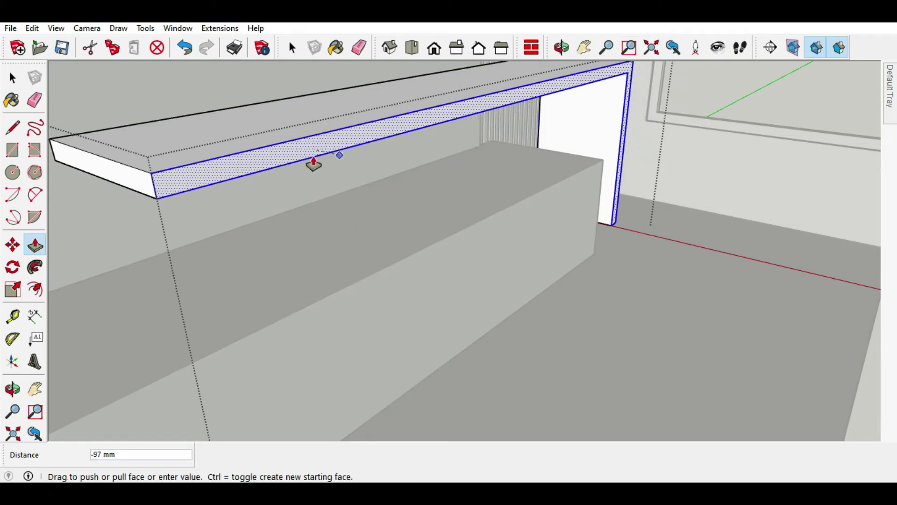
pyautogui.write('00')
pyautogui.press('Return')
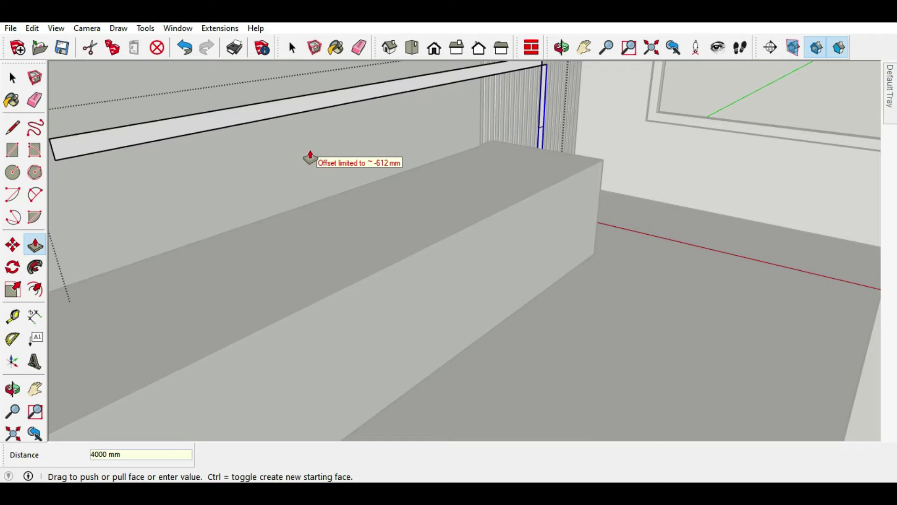
pyautogui.click(185, 47)
# Step: Push the frame's front face back toward the wall, then close the group
pyautogui.click(338, 152)
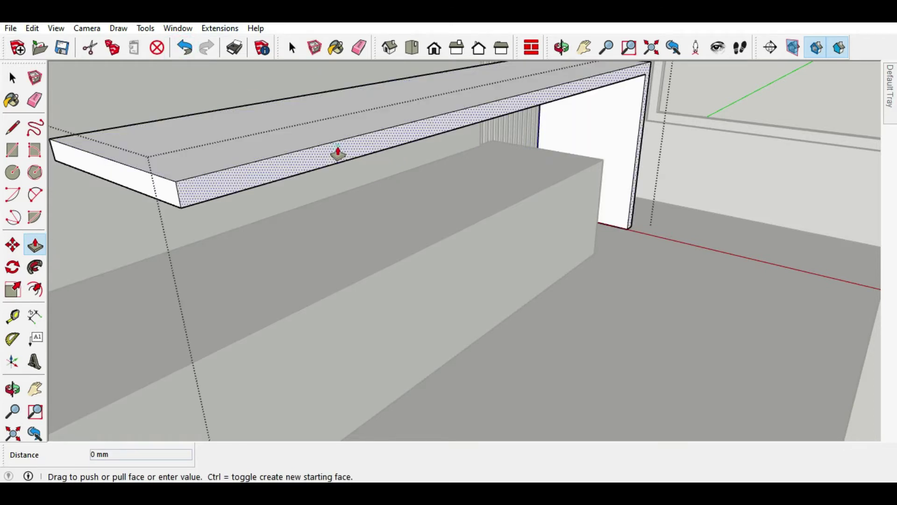
pyautogui.moveTo(337, 146); pyautogui.dragTo(321, 152)
pyautogui.press('Return')
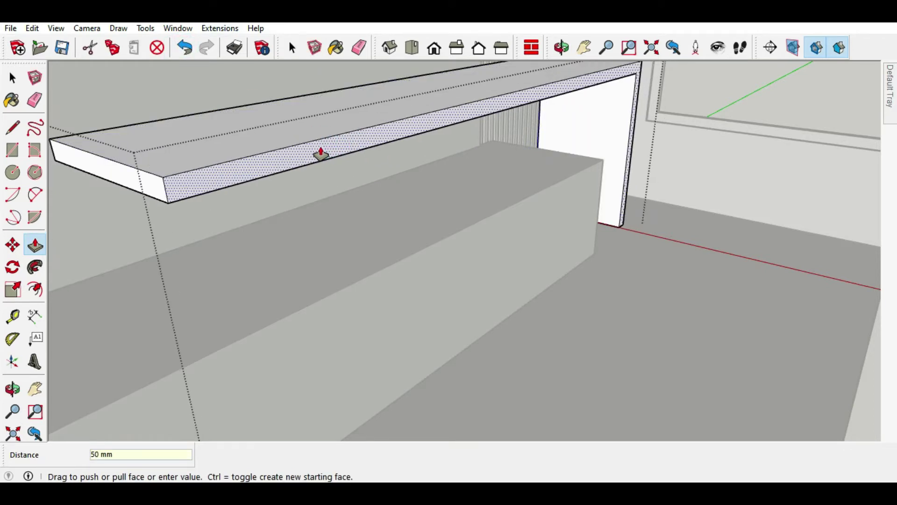
pyautogui.scroll(-5, 280, 178)
pyautogui.click(13, 76)
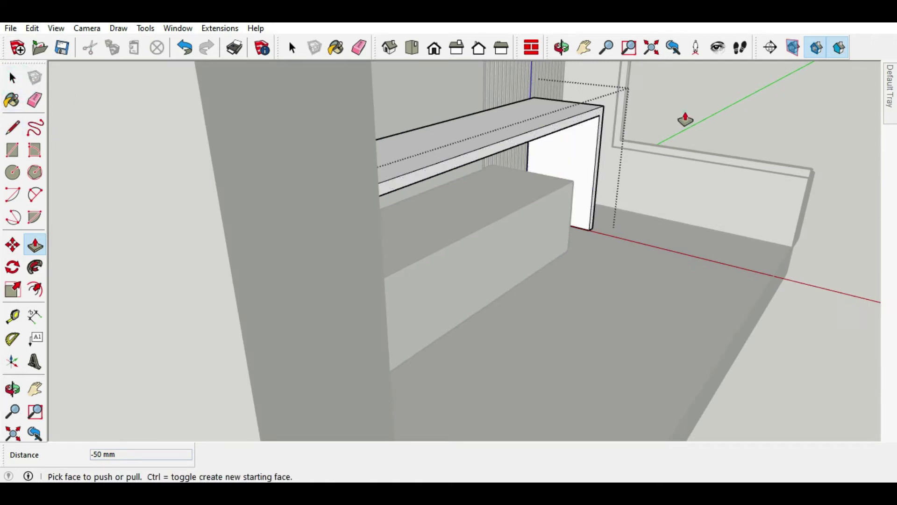
pyautogui.moveTo(677, 180)
pyautogui.mouseDown(button='middle')
pyautogui.moveTo(643, 181)
pyautogui.moveTo(604, 274)
pyautogui.mouseUp(button='middle')
pyautogui.press('space')
pyautogui.press('Escape')
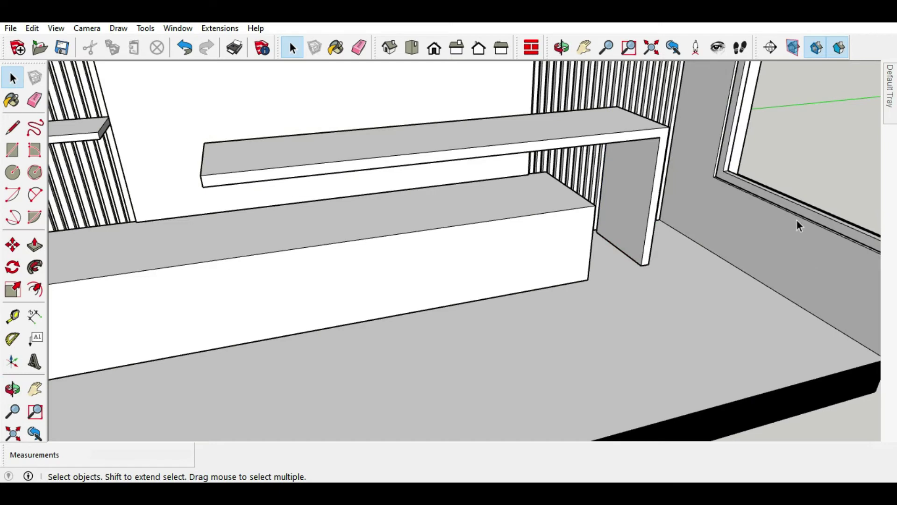
# Step: Push the slab's top face down to thin it, then switch to Top view
pyautogui.moveTo(471, 195); pyautogui.dragTo(473, 280, button='middle')
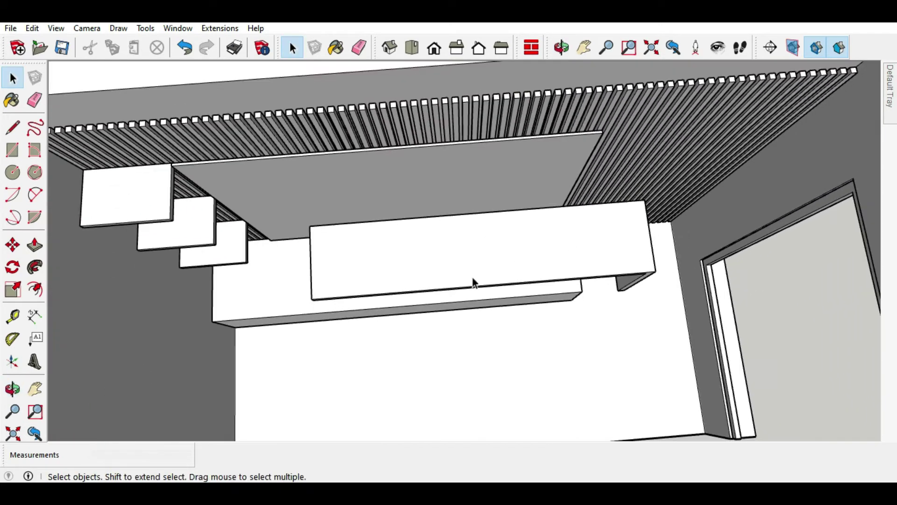
pyautogui.scroll(3, 324, 285)
pyautogui.moveTo(251, 262)
pyautogui.mouseDown(button='middle')
pyautogui.moveTo(443, 253)
pyautogui.moveTo(501, 204)
pyautogui.mouseUp(button='middle')
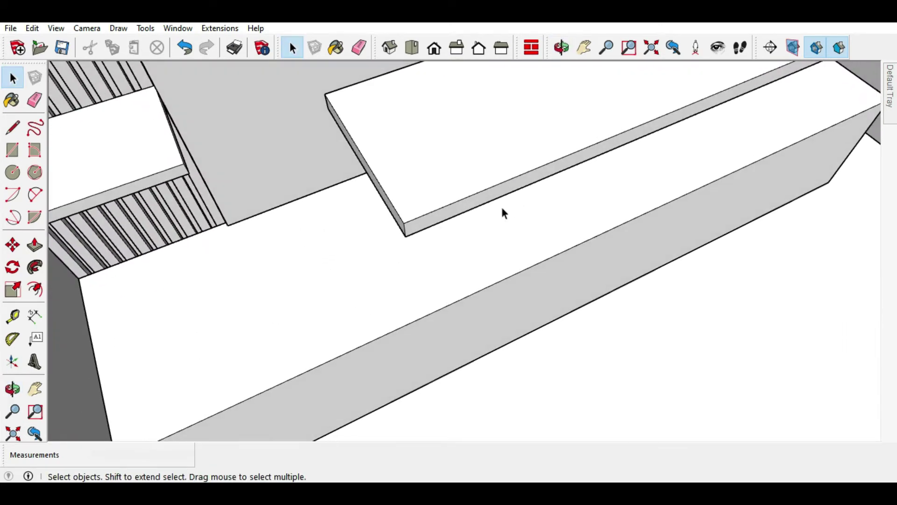
pyautogui.tripleClick(475, 200)
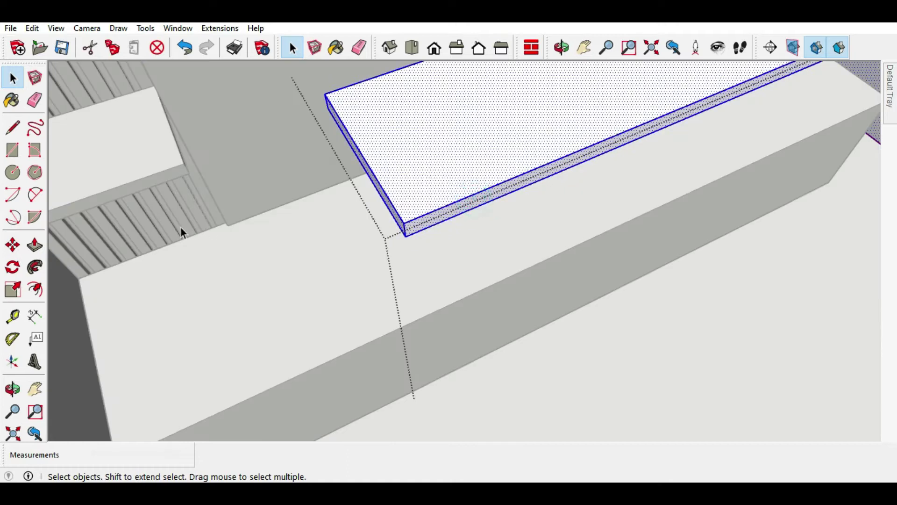
pyautogui.click(36, 245)
pyautogui.moveTo(405, 234); pyautogui.dragTo(376, 218)
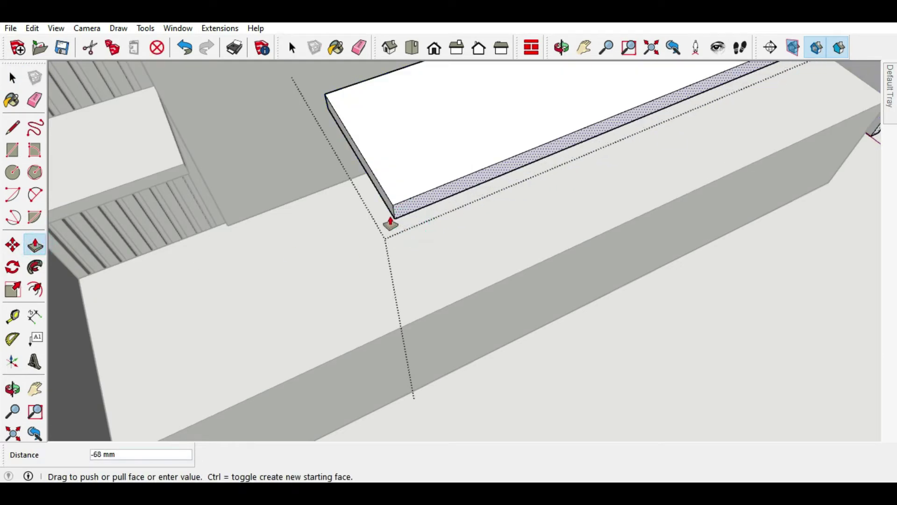
pyautogui.click(12, 78)
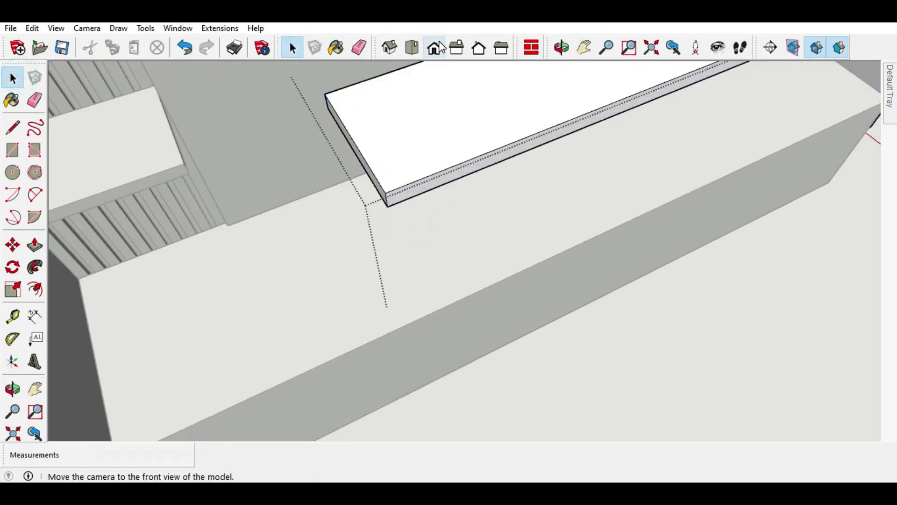
pyautogui.click(408, 47)
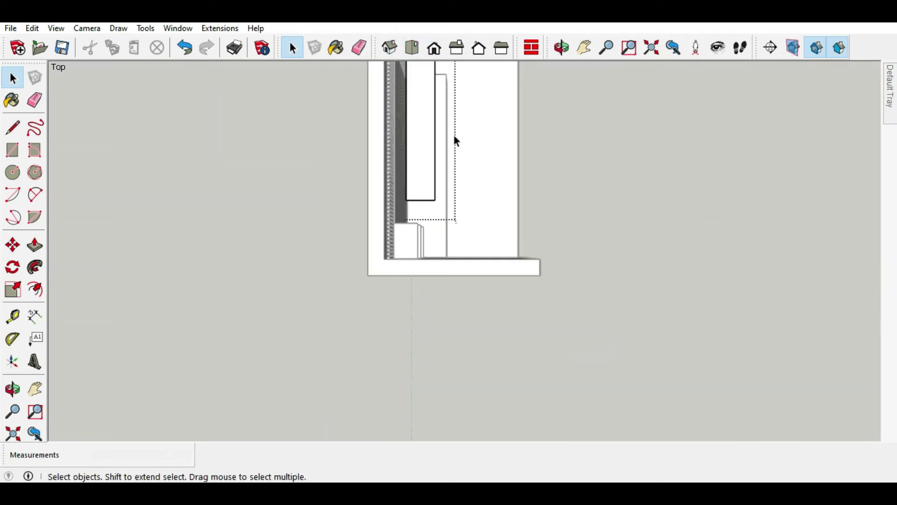
# Step: Orbit from the top view to face the slab's front edge and select the slab
pyautogui.scroll(3, 492, 67)
pyautogui.scroll(3, 465, 86)
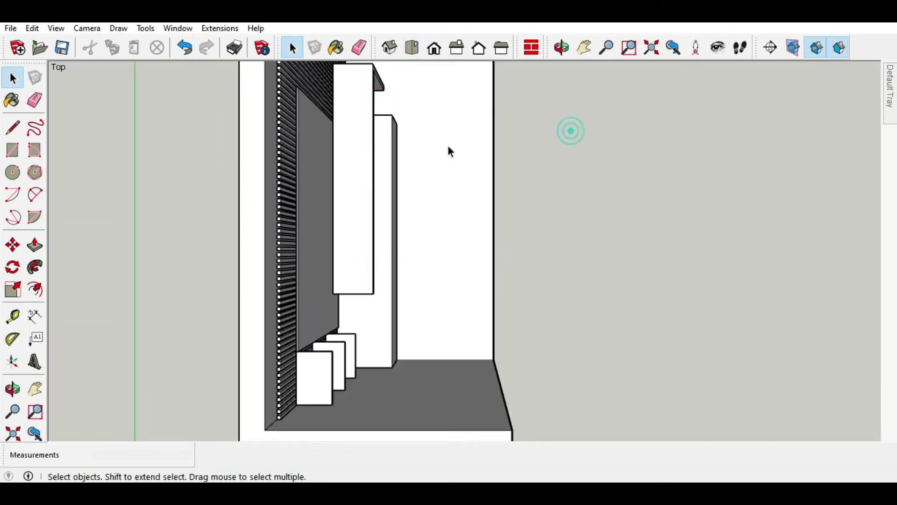
pyautogui.moveTo(563, 259)
pyautogui.mouseDown(button='middle')
pyautogui.moveTo(350, 180)
pyautogui.moveTo(407, 181)
pyautogui.mouseUp(button='middle')
pyautogui.scroll(-5, 407, 182)
pyautogui.moveTo(477, 233)
pyautogui.mouseDown(button='middle')
pyautogui.moveTo(377, 187)
pyautogui.moveTo(282, 232)
pyautogui.mouseUp(button='middle')
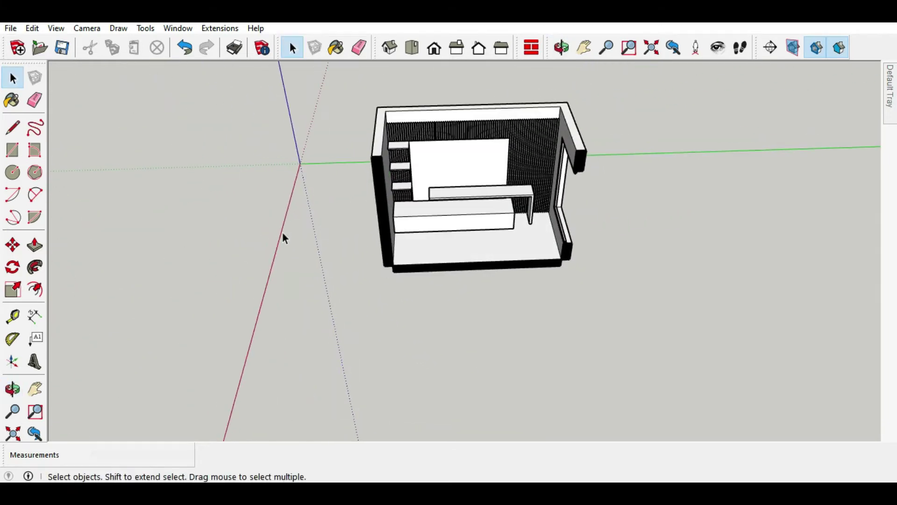
pyautogui.scroll(1, 459, 197)
pyautogui.scroll(3, 459, 197)
pyautogui.scroll(3, 405, 201)
pyautogui.scroll(2, 481, 256)
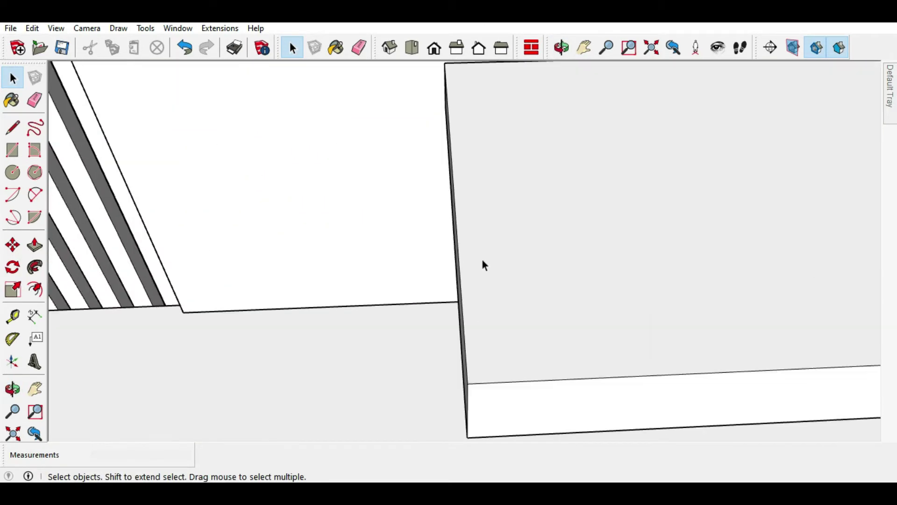
pyautogui.scroll(2, 464, 69)
pyautogui.moveTo(467, 77)
pyautogui.mouseDown(button='middle')
pyautogui.moveTo(389, 201)
pyautogui.moveTo(430, 166)
pyautogui.moveTo(434, 178)
pyautogui.mouseUp(button='middle')
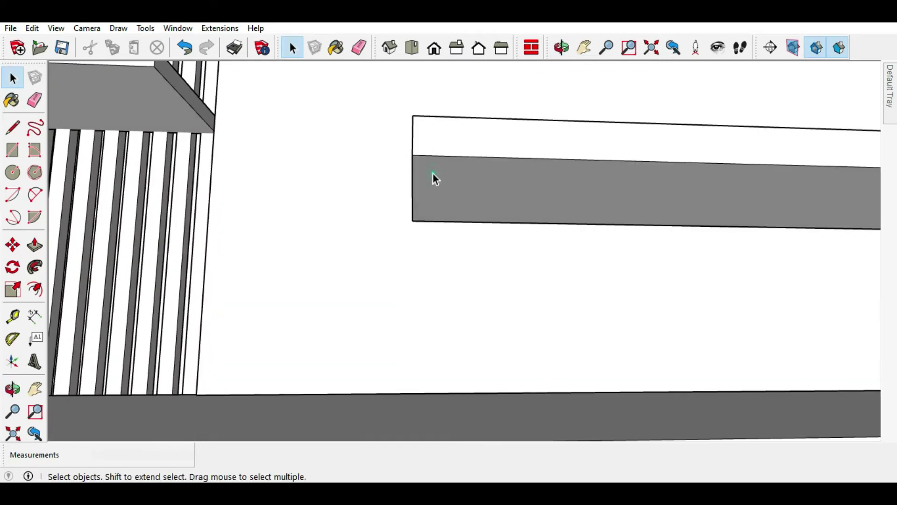
pyautogui.click(433, 175)
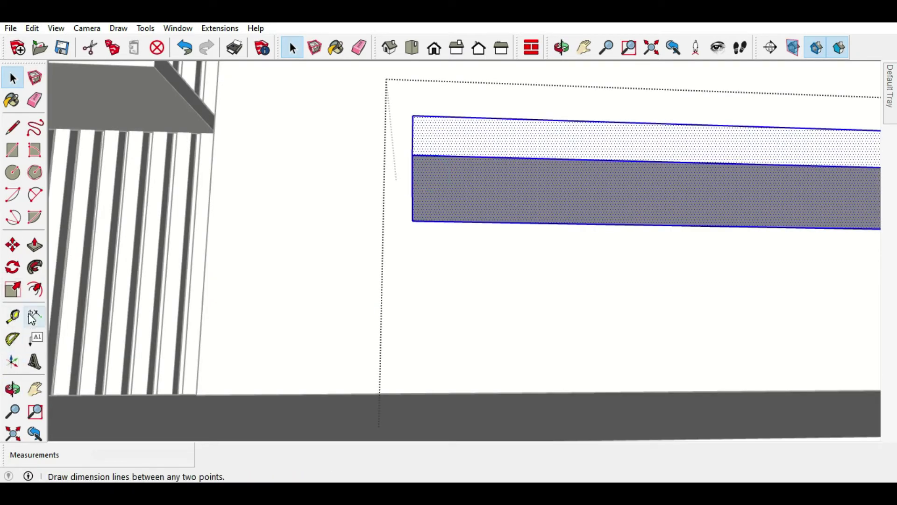
# Step: Mark a 57 mm guide from the slab's left corner and draw a line splitting the front face
pyautogui.click(14, 316)
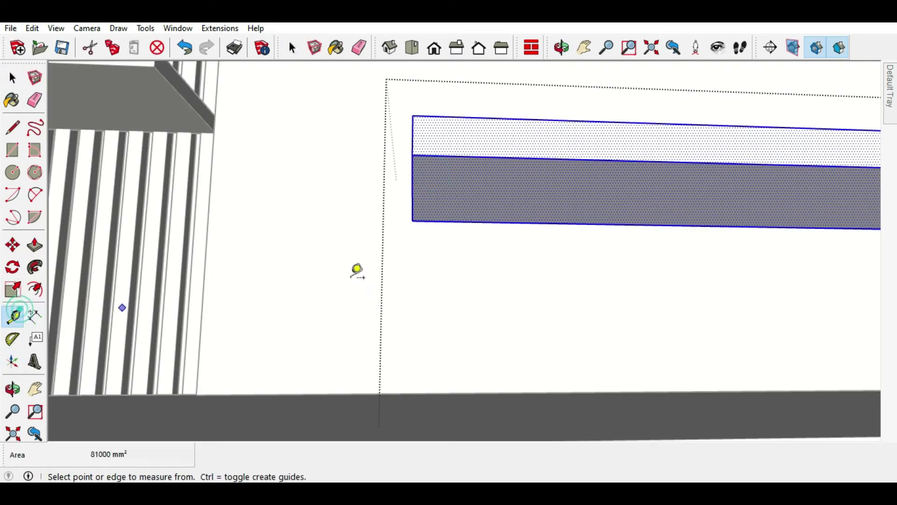
pyautogui.click(412, 183)
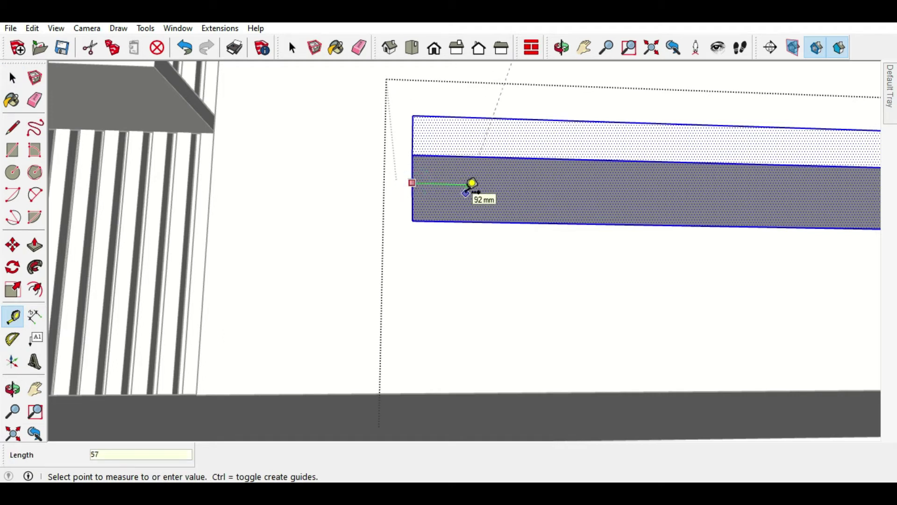
pyautogui.press('Return')
pyautogui.press('l')
pyautogui.click(452, 156)
pyautogui.click(439, 223)
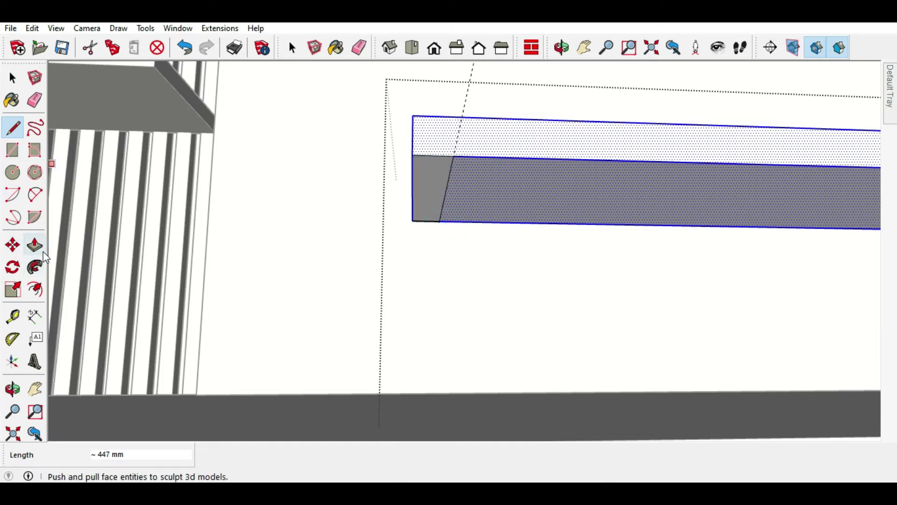
# Step: Pull the narrow end face down 357 mm onto the bench as a leg
pyautogui.click(31, 252)
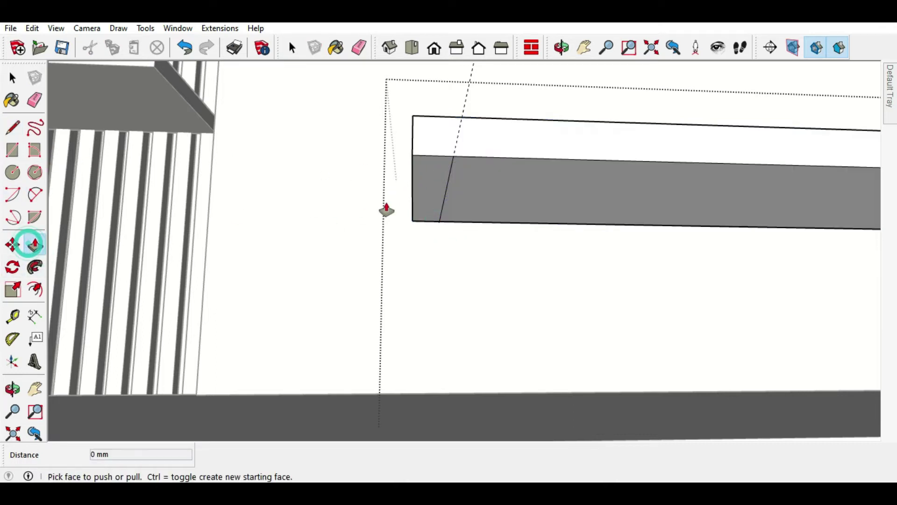
pyautogui.moveTo(425, 190); pyautogui.dragTo(462, 404)
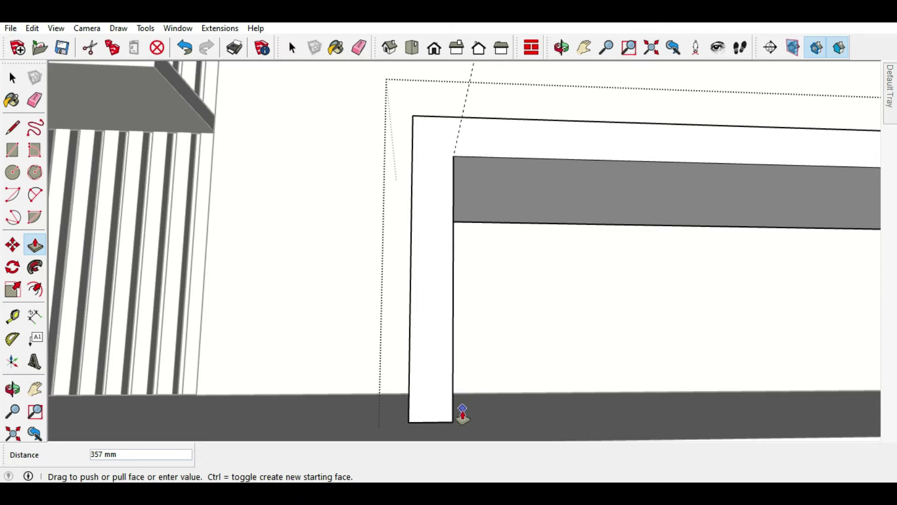
pyautogui.click(463, 413)
pyautogui.moveTo(422, 278)
pyautogui.mouseDown(button='middle')
pyautogui.moveTo(427, 238)
pyautogui.moveTo(423, 317)
pyautogui.moveTo(392, 275)
pyautogui.mouseUp(button='middle')
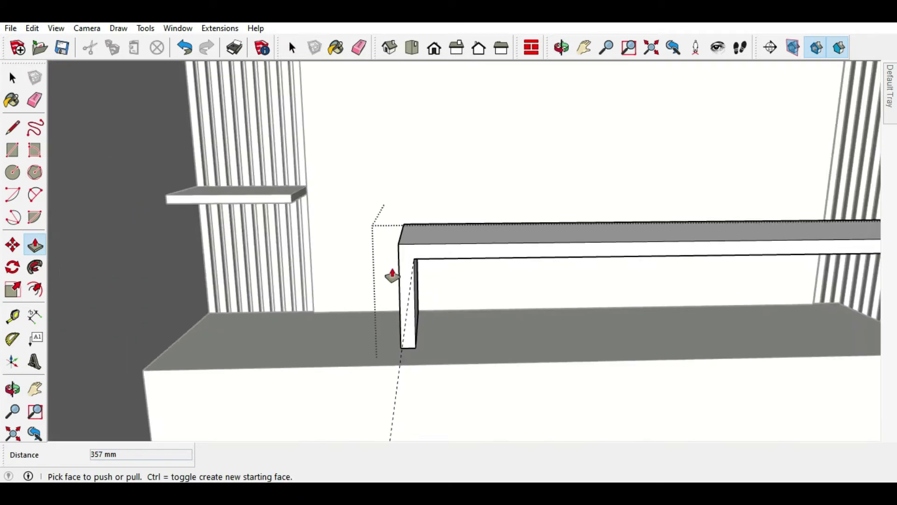
pyautogui.scroll(-5, 392, 276)
pyautogui.click(13, 78)
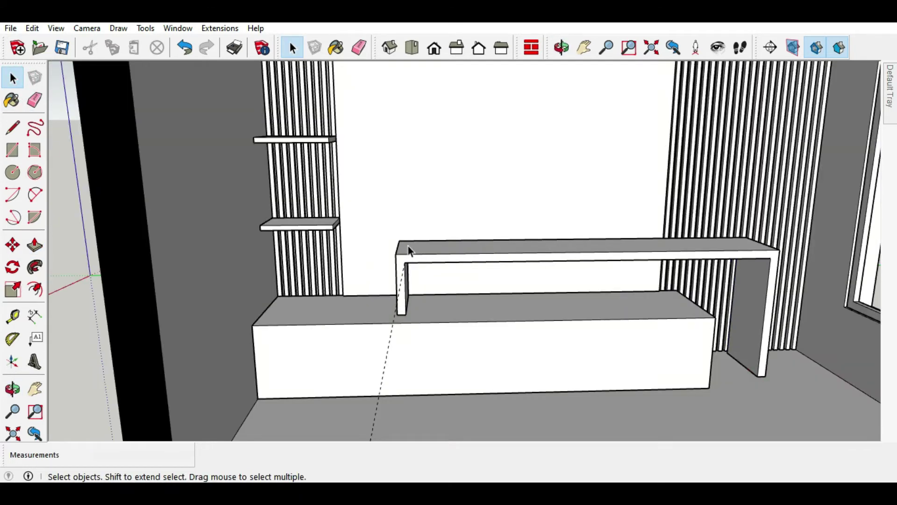
pyautogui.scroll(-5, 402, 281)
# Step: Clear the bench selection, view the whole room from above, and open then close the table frame group
pyautogui.click(391, 330)
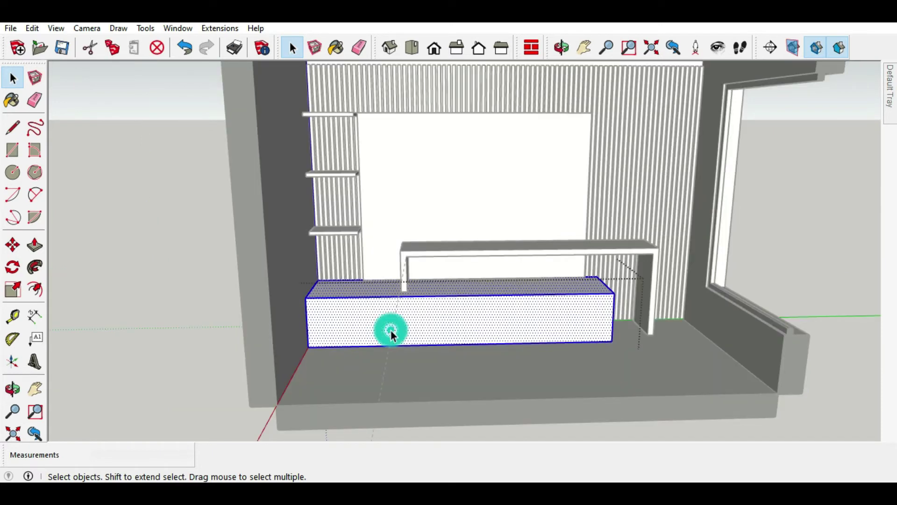
pyautogui.click(386, 357)
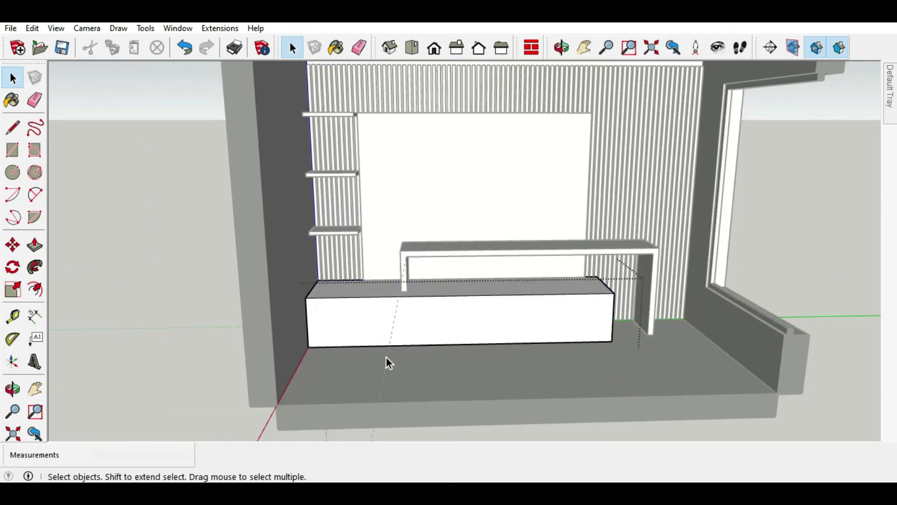
pyautogui.click(388, 363)
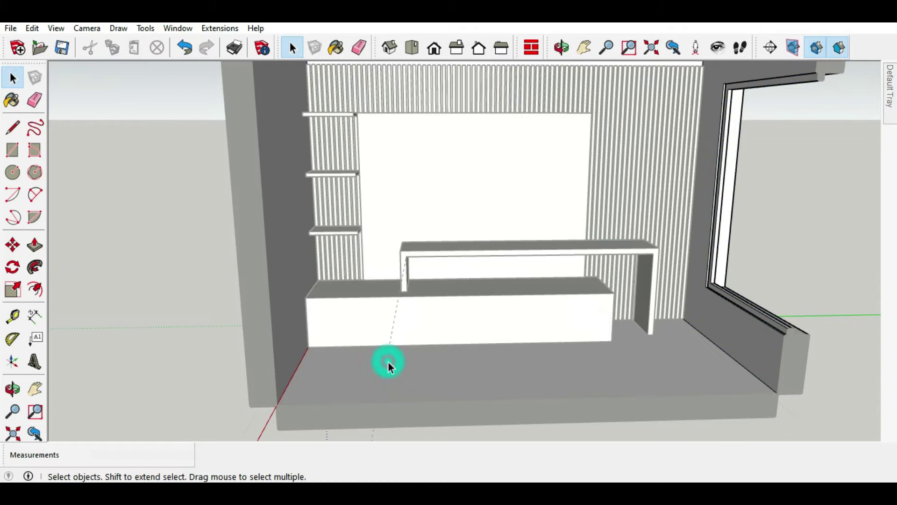
pyautogui.moveTo(389, 367); pyautogui.dragTo(390, 397, button='middle')
pyautogui.scroll(-5, 458, 341)
pyautogui.moveTo(461, 344); pyautogui.dragTo(467, 202, button='middle')
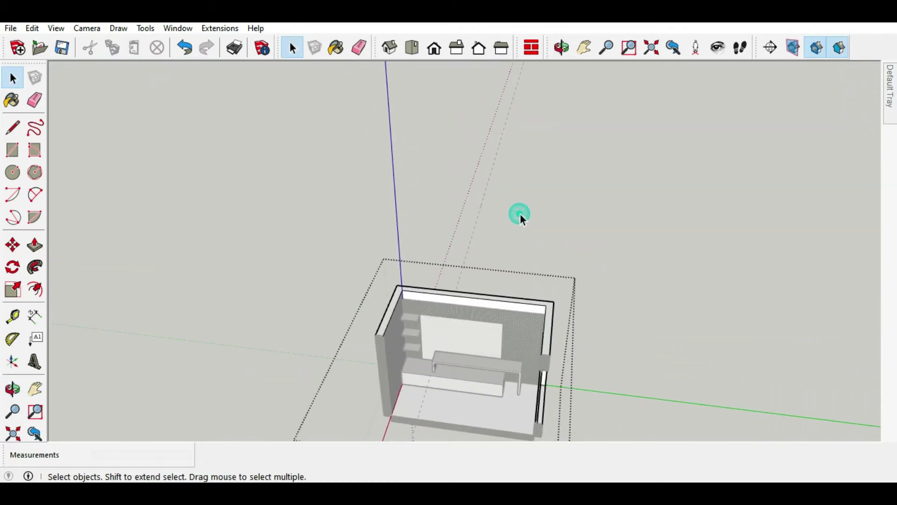
pyautogui.click(483, 217)
pyautogui.doubleClick(477, 218)
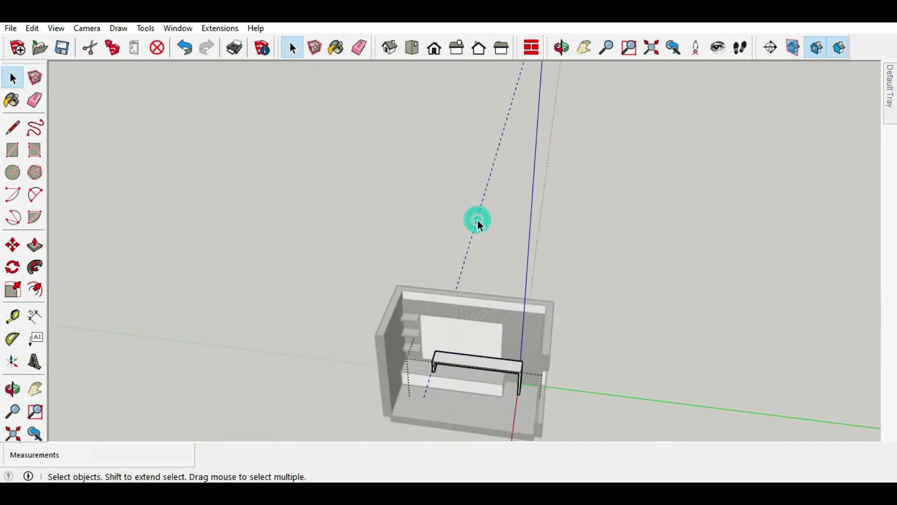
pyautogui.click(492, 221)
# Step: Turn to a low view of the feature wall and place a rectangle's first corner on the white panel
pyautogui.moveTo(486, 322)
pyautogui.mouseDown(button='middle')
pyautogui.moveTo(540, 200)
pyautogui.moveTo(465, 327)
pyautogui.mouseUp(button='middle')
pyautogui.scroll(3, 466, 332)
pyautogui.moveTo(480, 363)
pyautogui.mouseDown(button='middle')
pyautogui.moveTo(473, 268)
pyautogui.moveTo(467, 314)
pyautogui.mouseUp(button='middle')
pyautogui.scroll(2, 466, 314)
pyautogui.click(12, 150)
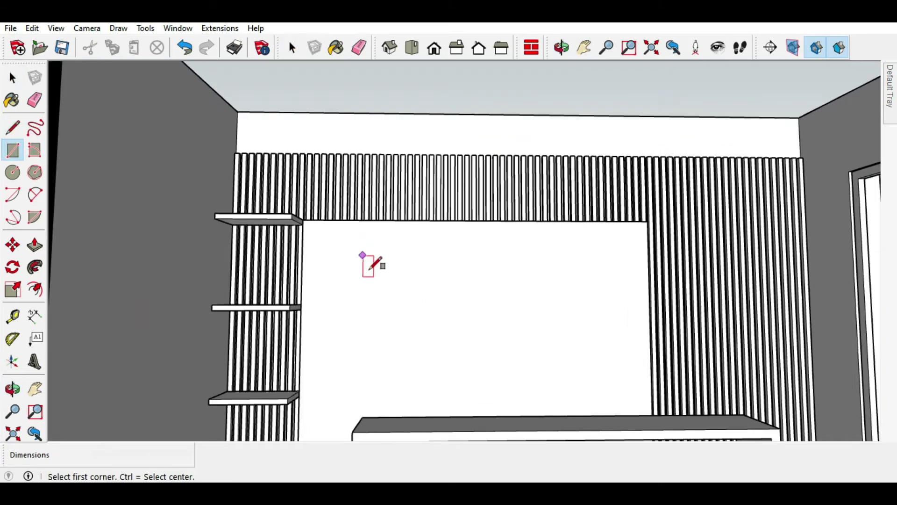
pyautogui.click(360, 253)
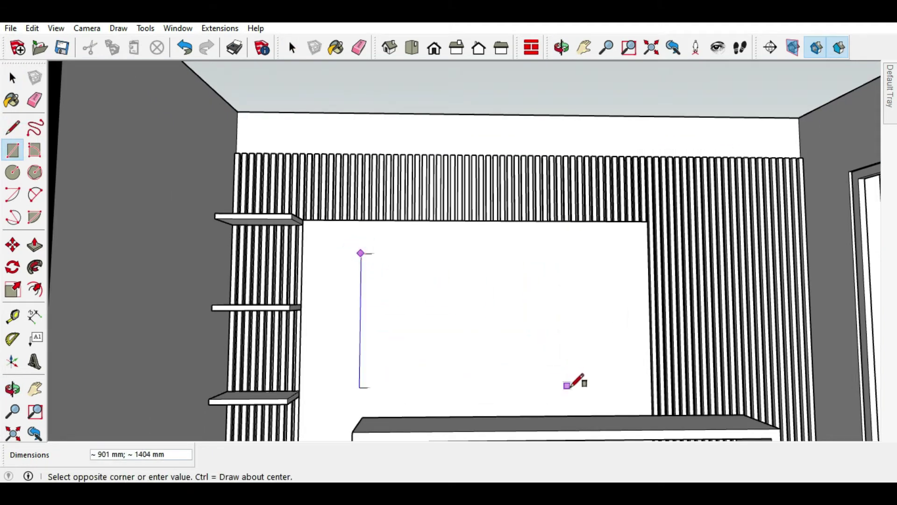
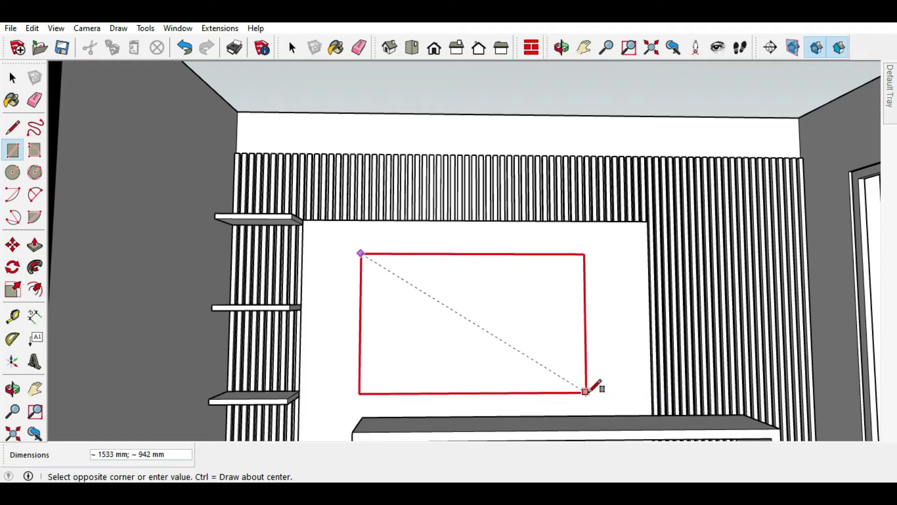
# Step: Finish the rectangle on the wall above the console and make it a group
pyautogui.click(590, 392)
pyautogui.click(12, 77)
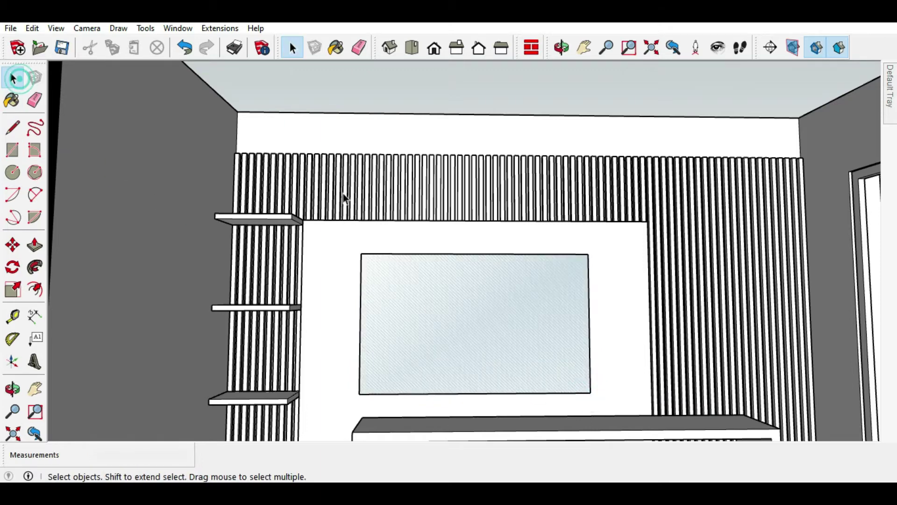
pyautogui.moveTo(343, 193); pyautogui.dragTo(460, 290, button='middle')
pyautogui.click(466, 282)
pyautogui.rightClick(466, 281)
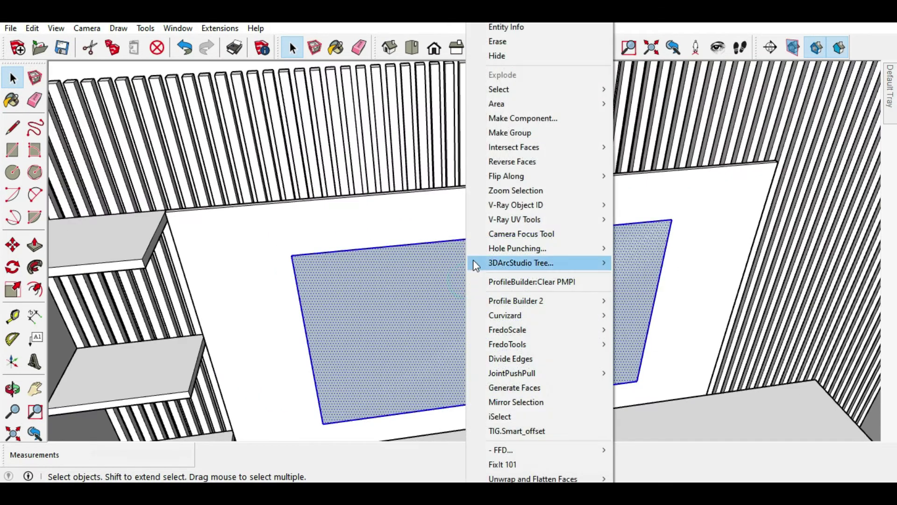
pyautogui.click(496, 135)
pyautogui.scroll(3, 640, 234)
# Step: Inside the group, pull the rectangle face out into a 50 mm thick slab
pyautogui.doubleClick(642, 232)
pyautogui.click(607, 231)
pyautogui.doubleClick(617, 236)
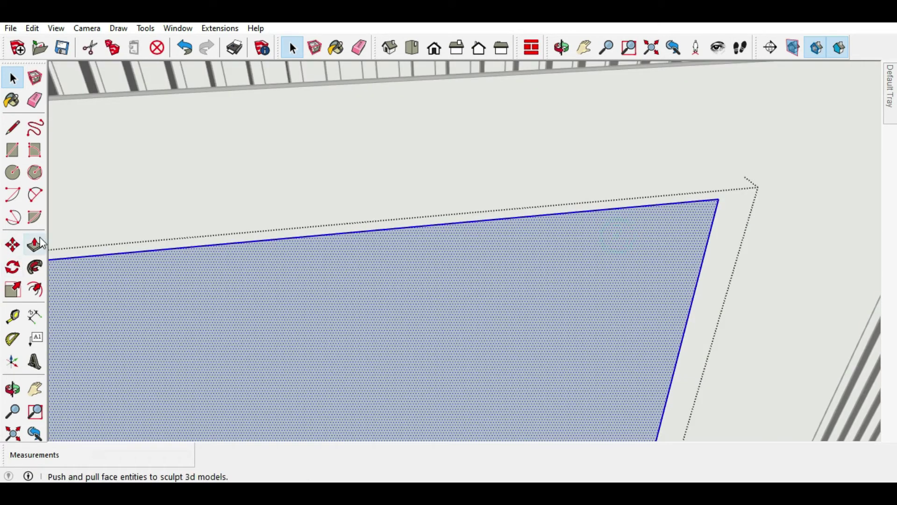
pyautogui.click(34, 245)
pyautogui.click(388, 255)
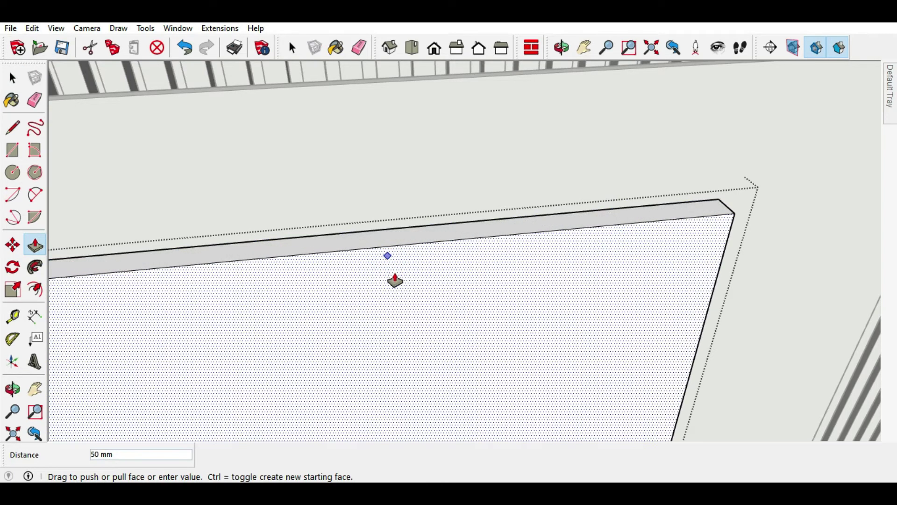
pyautogui.click(463, 288)
pyautogui.moveTo(463, 288); pyautogui.dragTo(424, 203, button='middle')
# Step: Offset the slab's edge to form a frame border and push the inner face in 52 mm
pyautogui.click(36, 288)
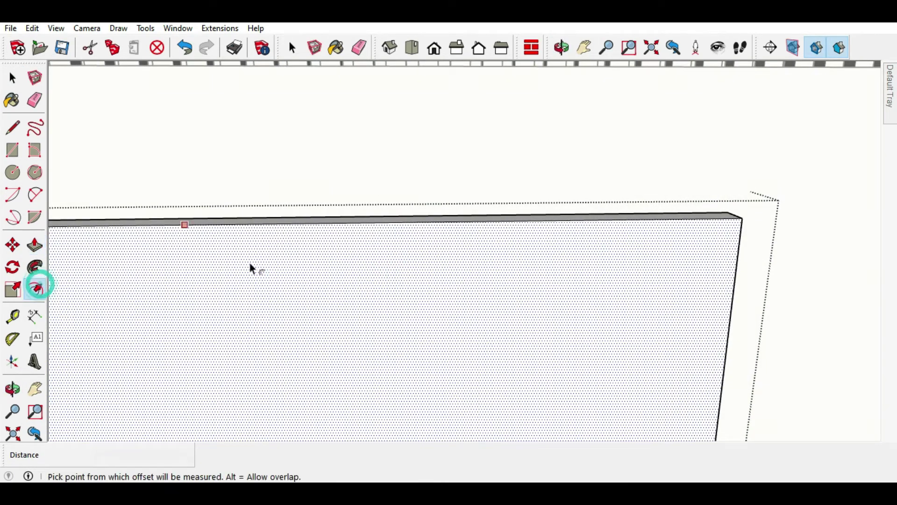
pyautogui.click(301, 230)
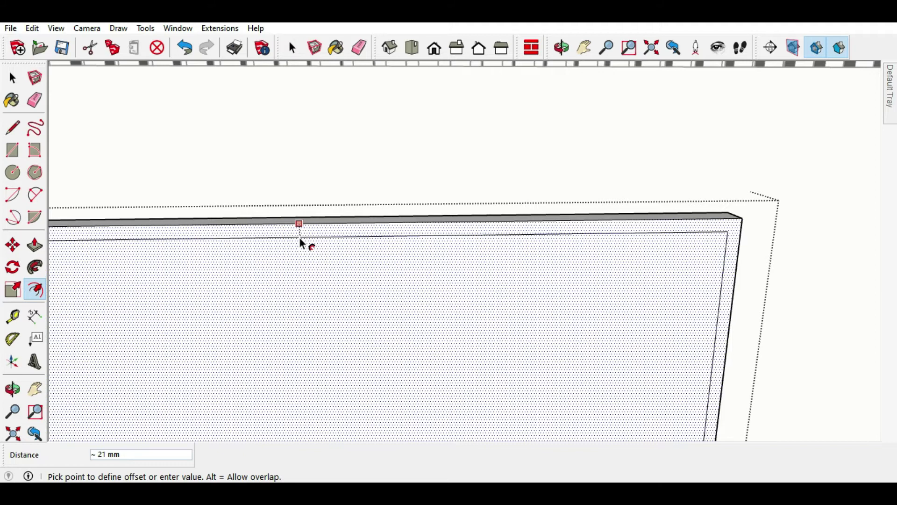
pyautogui.click(299, 237)
pyautogui.click(13, 78)
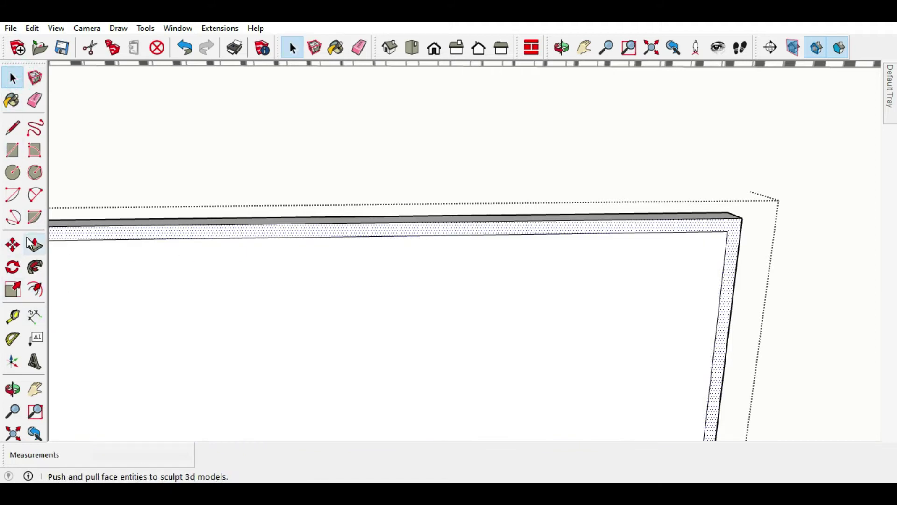
pyautogui.click(160, 310)
pyautogui.click(35, 245)
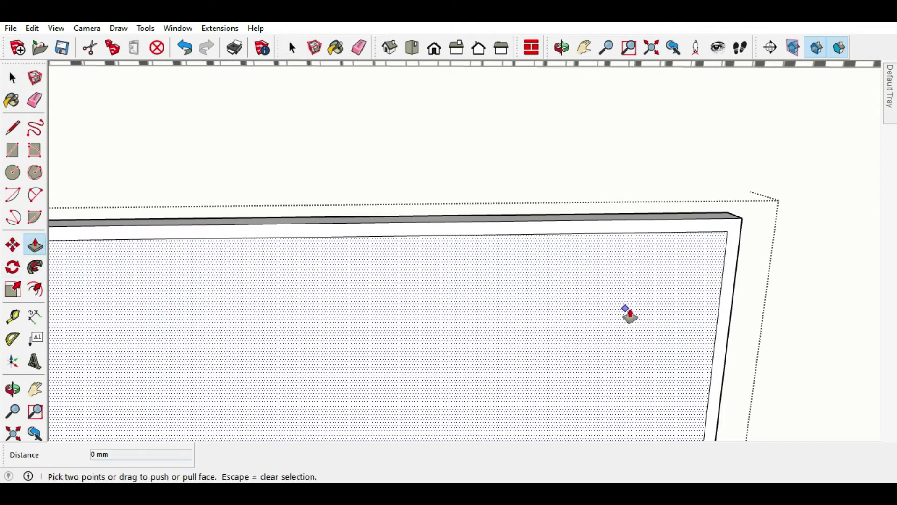
pyautogui.write('-52')
pyautogui.press('Return')
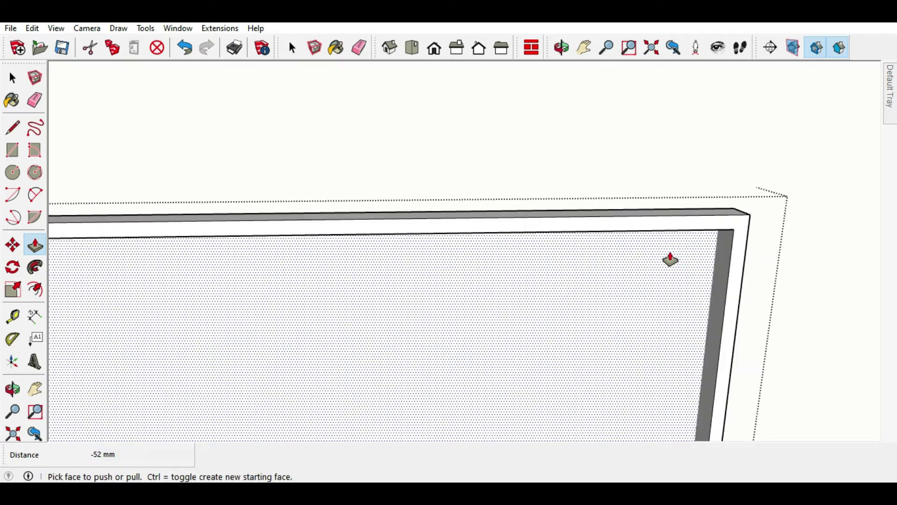
# Step: Try pushing the inner face a further 34 mm, then undo it
pyautogui.moveTo(711, 261); pyautogui.dragTo(682, 263, button='middle')
pyautogui.click(655, 255)
pyautogui.moveTo(654, 255); pyautogui.dragTo(678, 266)
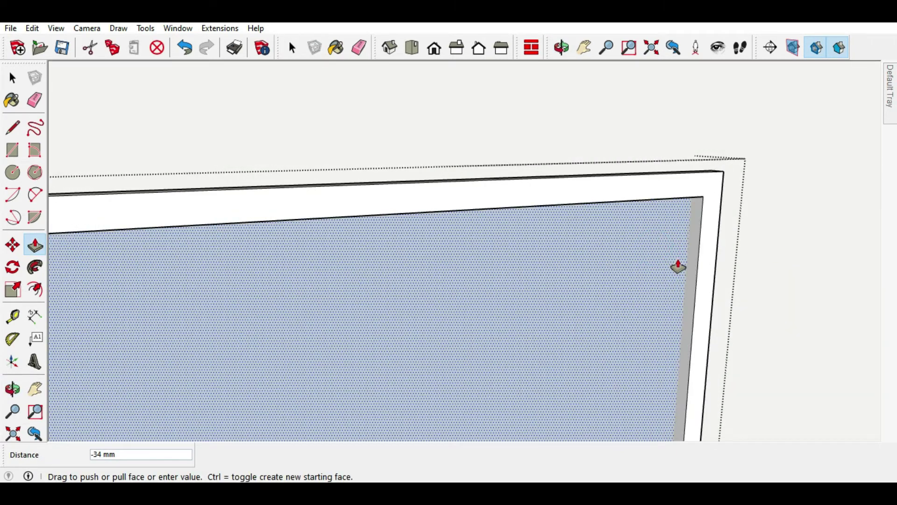
pyautogui.click(678, 265)
pyautogui.moveTo(678, 266); pyautogui.dragTo(731, 285, button='middle')
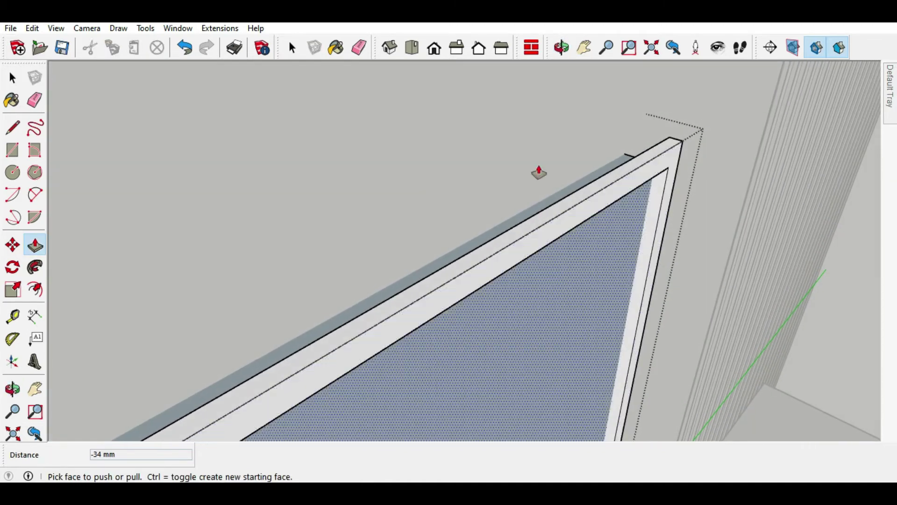
pyautogui.click(186, 47)
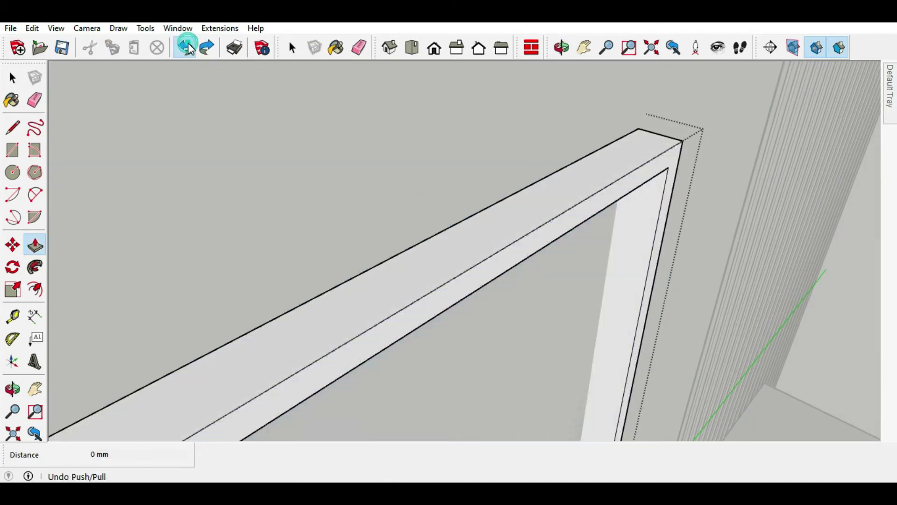
pyautogui.click(187, 47)
# Step: Push the inner panel in 16 mm, then slightly deeper, to refine the recess
pyautogui.click(604, 276)
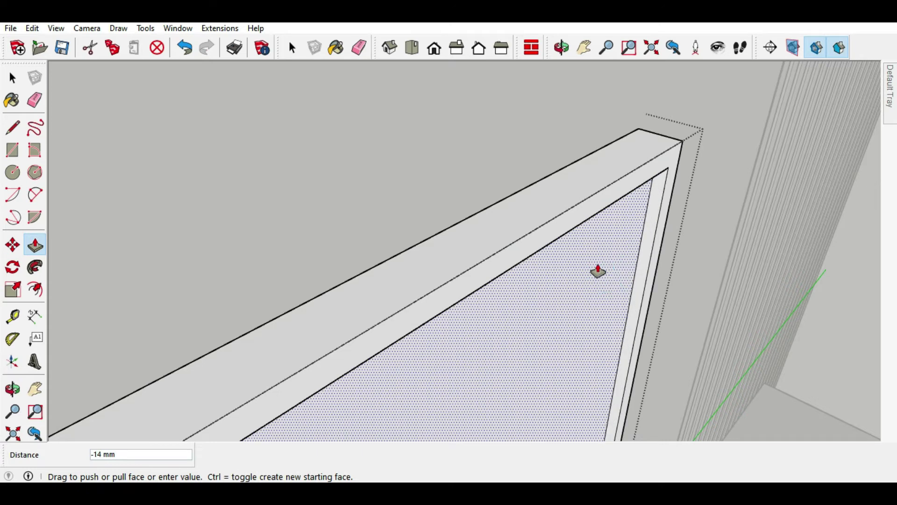
pyautogui.click(599, 274)
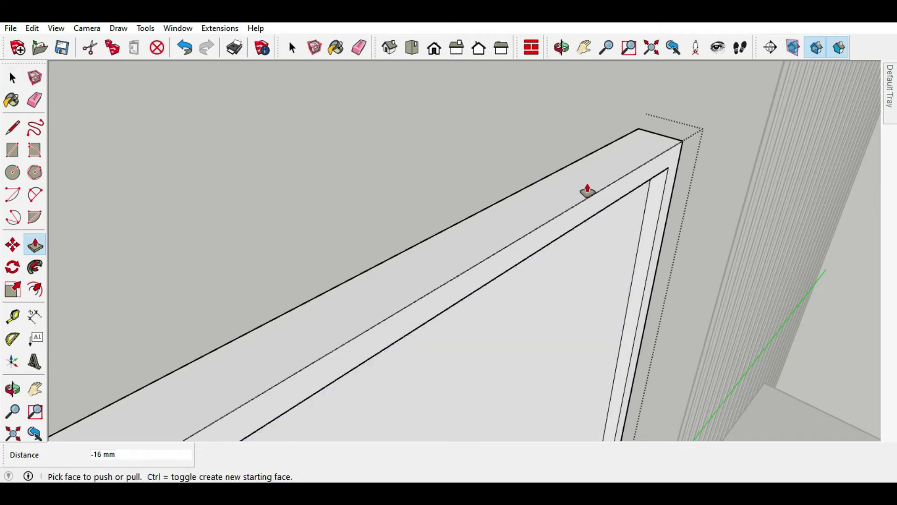
pyautogui.click(661, 174)
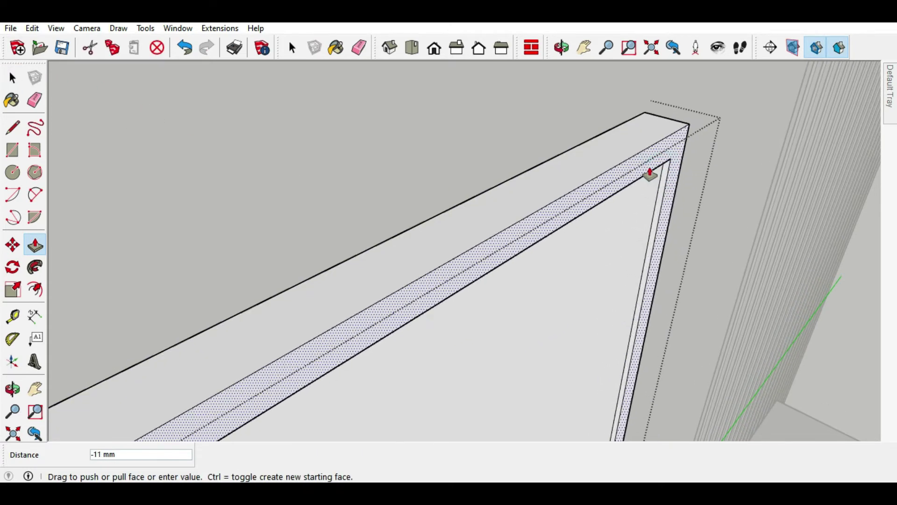
pyautogui.click(649, 174)
pyautogui.click(590, 206)
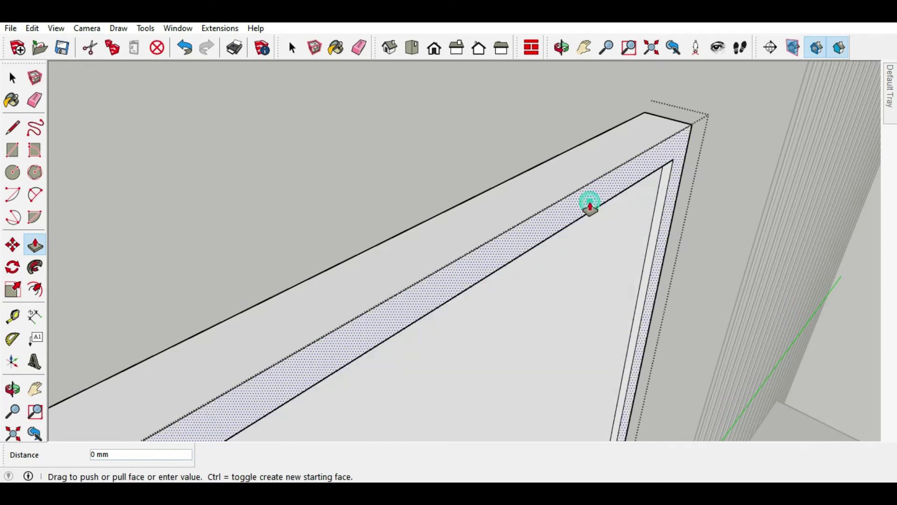
pyautogui.write('-2')
pyautogui.press('Escape')
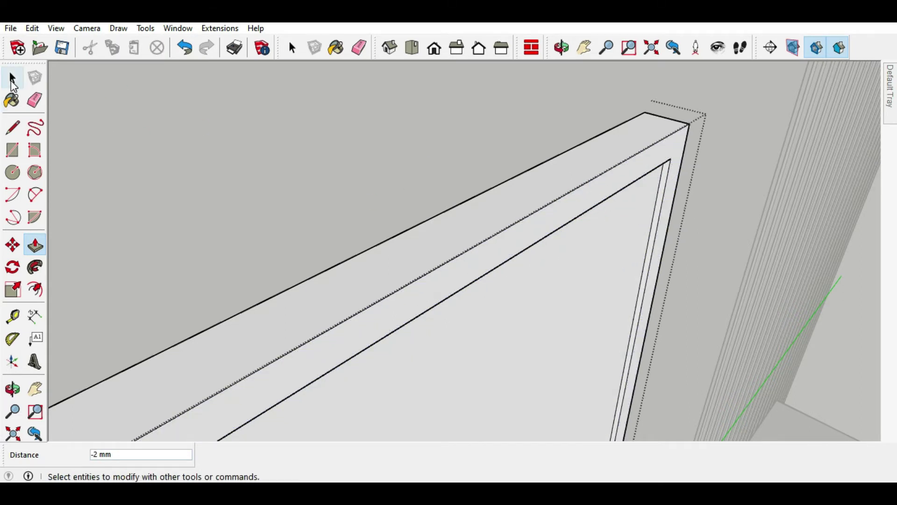
# Step: Move the whole TV frame onto the white wall panel above the console
pyautogui.click(13, 78)
pyautogui.tripleClick(605, 172)
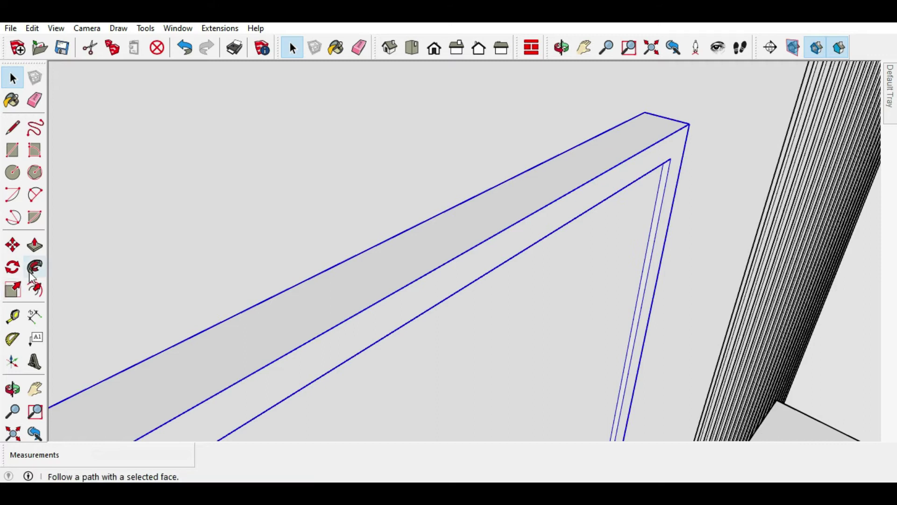
pyautogui.click(12, 245)
pyautogui.click(453, 208)
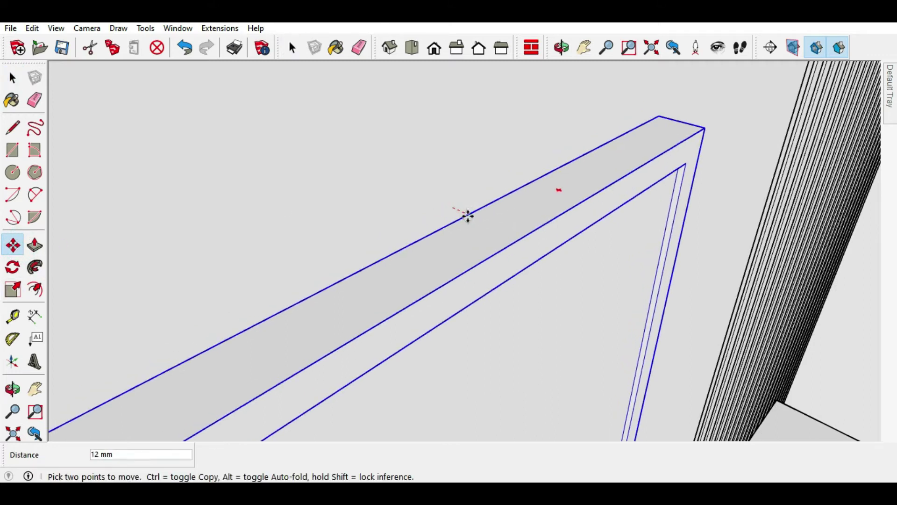
pyautogui.moveTo(561, 217)
pyautogui.mouseDown(button='middle')
pyautogui.moveTo(601, 134)
pyautogui.moveTo(561, 252)
pyautogui.moveTo(520, 176)
pyautogui.moveTo(492, 295)
pyautogui.mouseUp(button='middle')
pyautogui.scroll(-3, 481, 153)
pyautogui.scroll(-5, 509, 262)
pyautogui.moveTo(509, 262); pyautogui.dragTo(461, 194, button='middle')
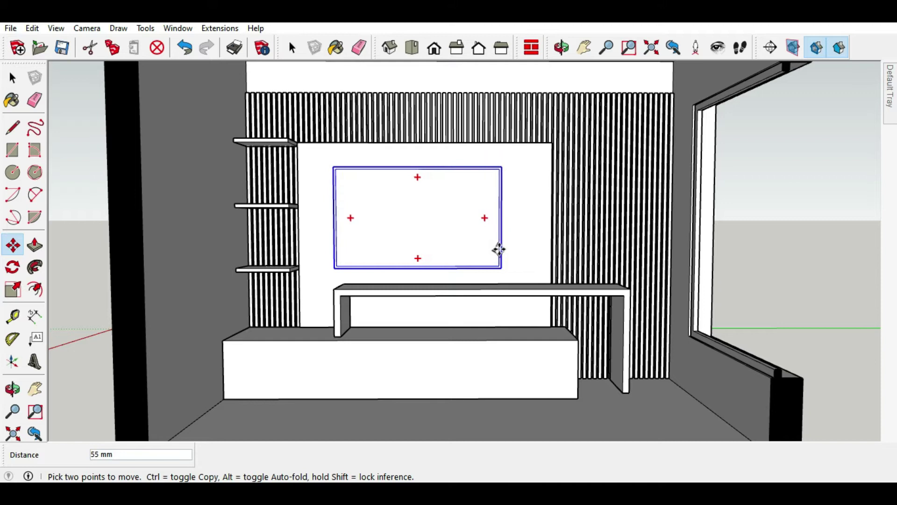
pyautogui.click(12, 78)
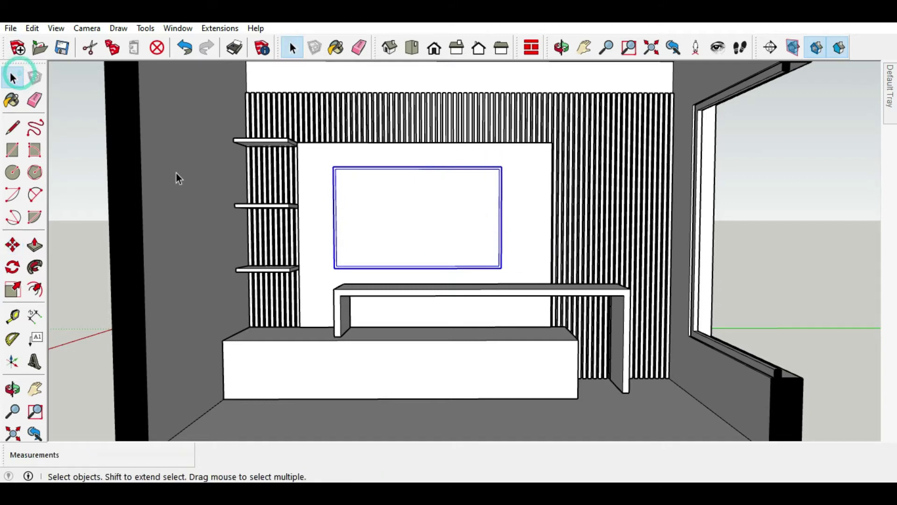
pyautogui.scroll(2, 276, 320)
pyautogui.scroll(2, 327, 313)
pyautogui.moveTo(327, 305); pyautogui.dragTo(421, 297, button='middle')
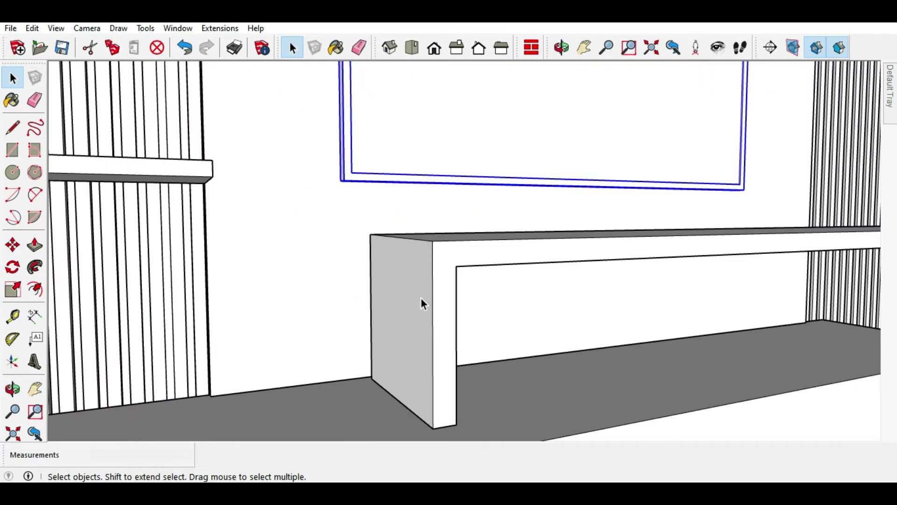
# Step: Pull the console bench's end face outward
pyautogui.click(420, 297)
pyautogui.click(35, 244)
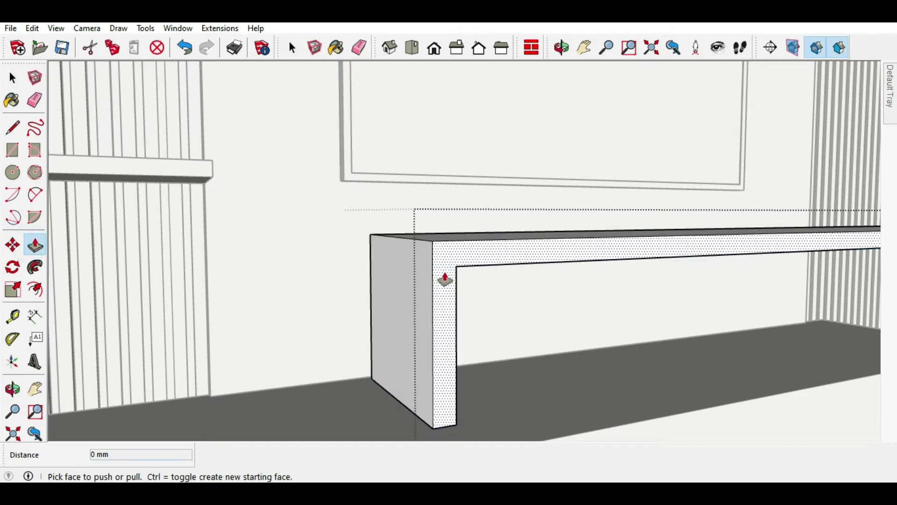
pyautogui.click(397, 261)
pyautogui.click(341, 185)
pyautogui.moveTo(547, 326)
pyautogui.mouseDown(button='middle')
pyautogui.moveTo(472, 304)
pyautogui.moveTo(461, 322)
pyautogui.mouseUp(button='middle')
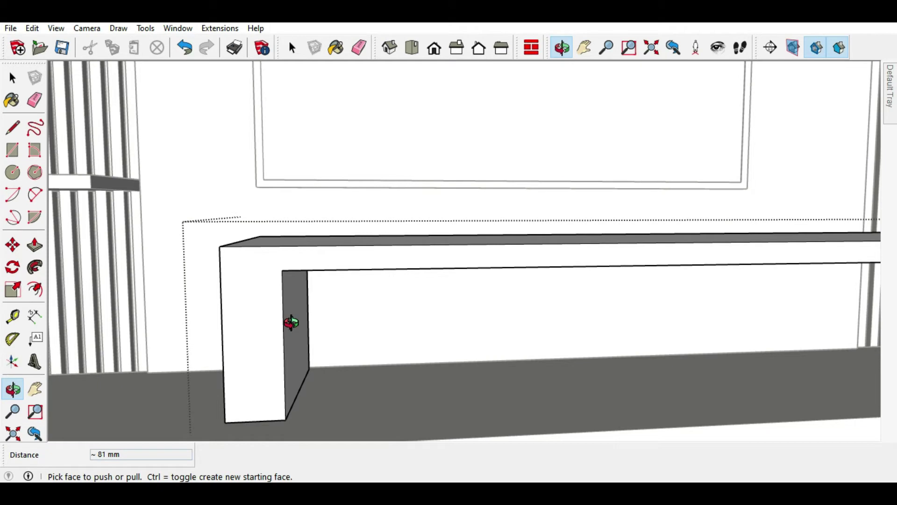
pyautogui.moveTo(291, 323); pyautogui.dragTo(280, 318, button='middle')
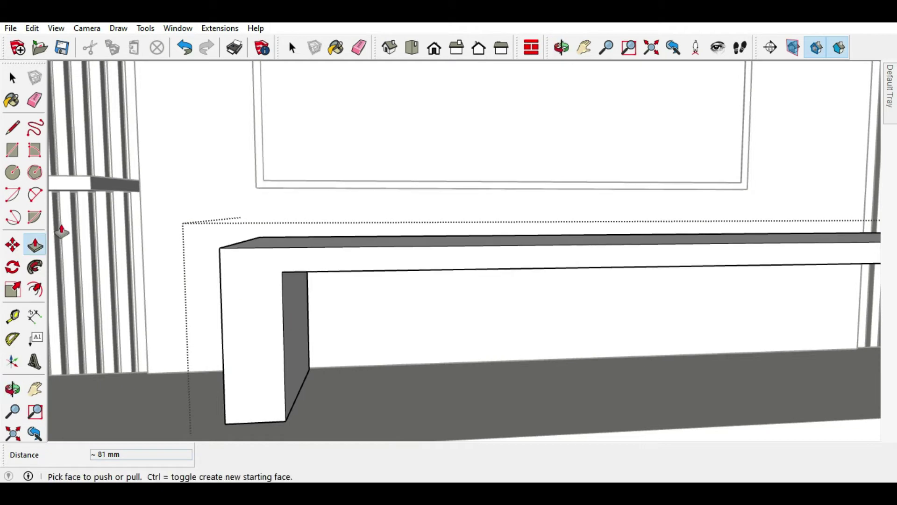
# Step: Slim the bench's left leg by pushing its inner face back to a measured guide line
pyautogui.doubleClick(291, 322)
pyautogui.click(324, 339)
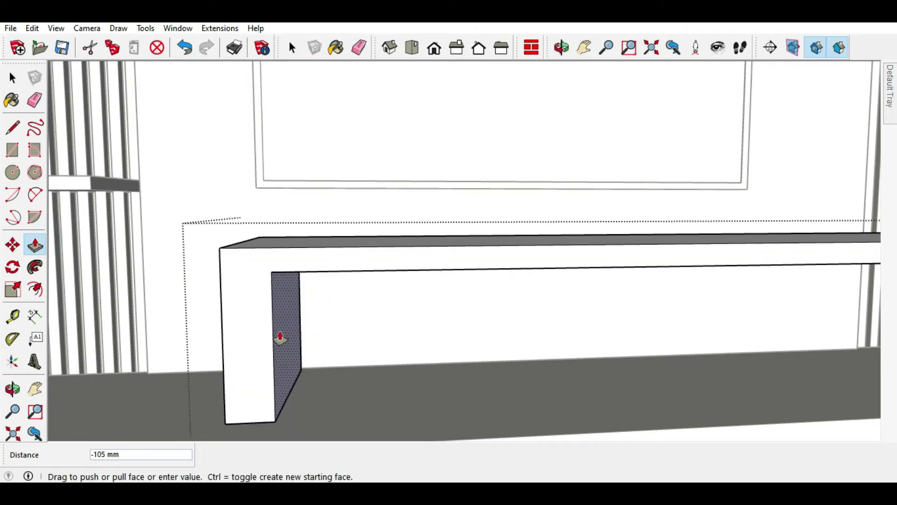
pyautogui.click(269, 343)
pyautogui.click(12, 340)
pyautogui.click(13, 316)
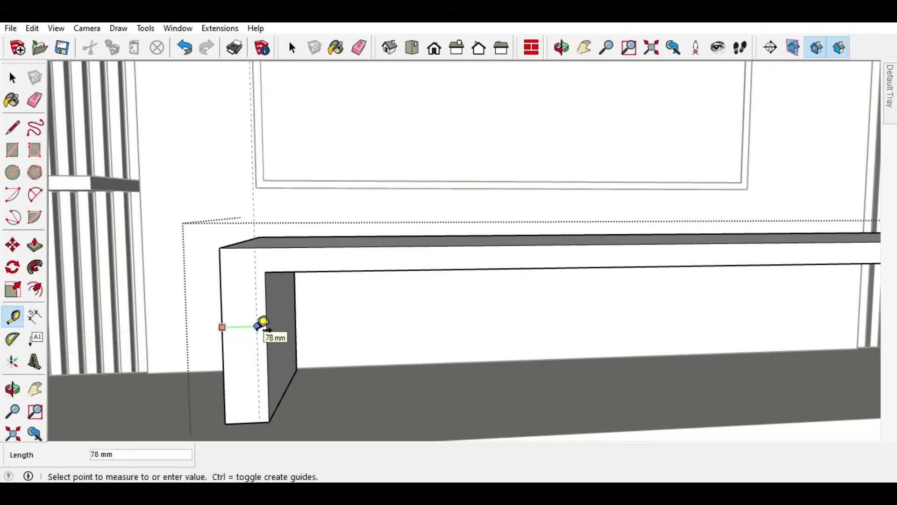
pyautogui.press('Return')
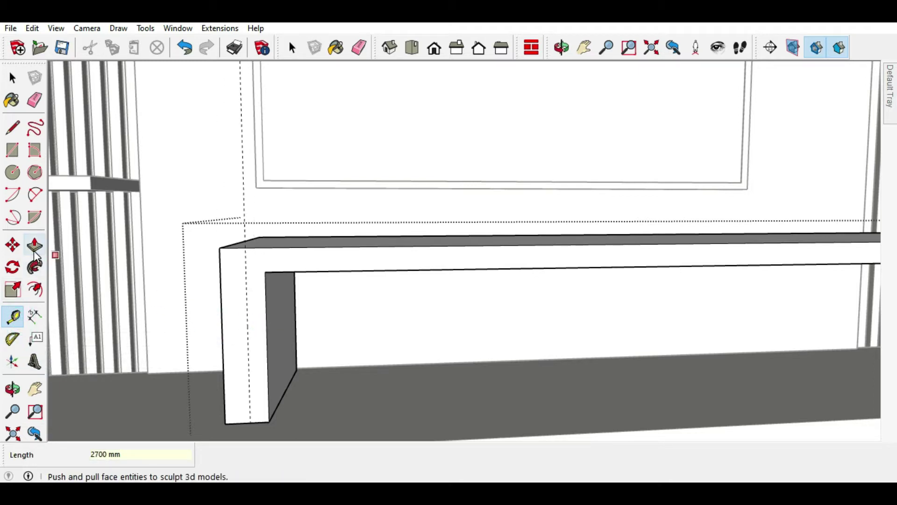
pyautogui.click(35, 245)
pyautogui.click(280, 332)
pyautogui.click(248, 338)
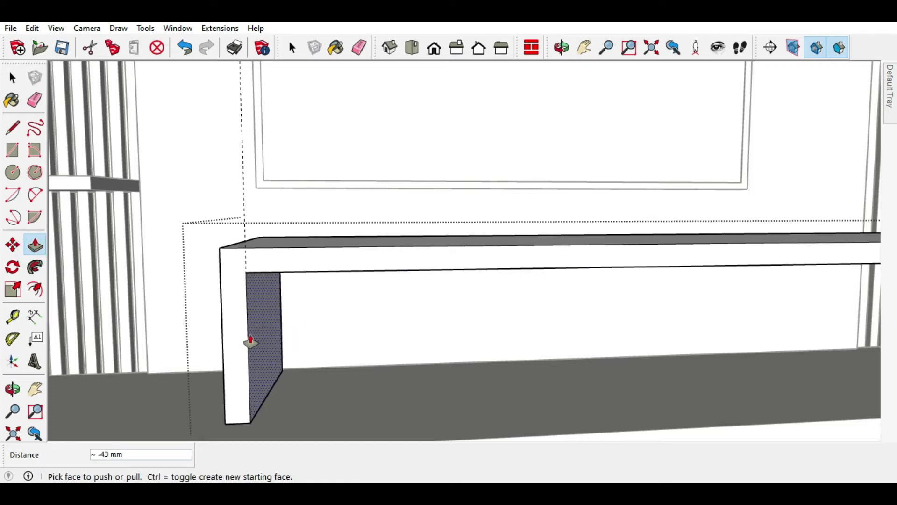
# Step: Erase the vertical guide line and zoom out to the whole TV wall
pyautogui.click(35, 99)
pyautogui.click(233, 188)
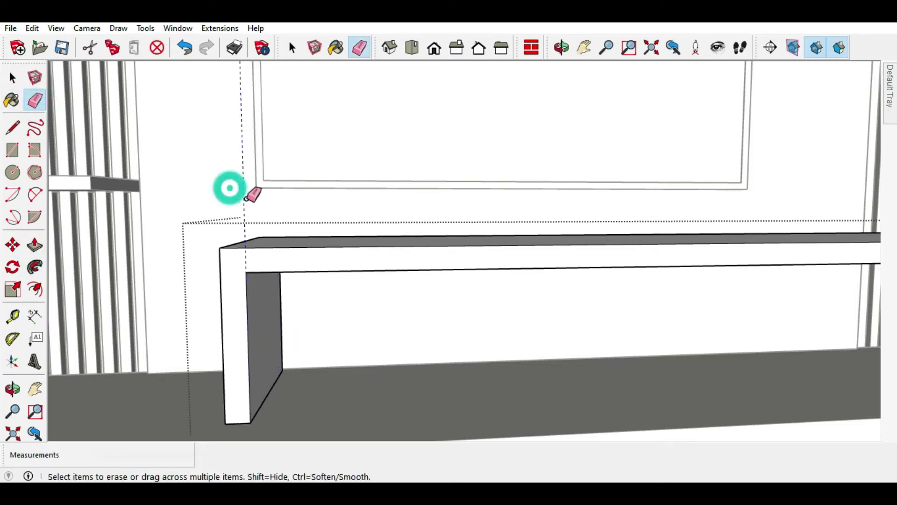
pyautogui.click(18, 76)
pyautogui.scroll(-3, 294, 217)
# Step: Divide the low cabinet's top front edge into three segments
pyautogui.scroll(-3, 341, 236)
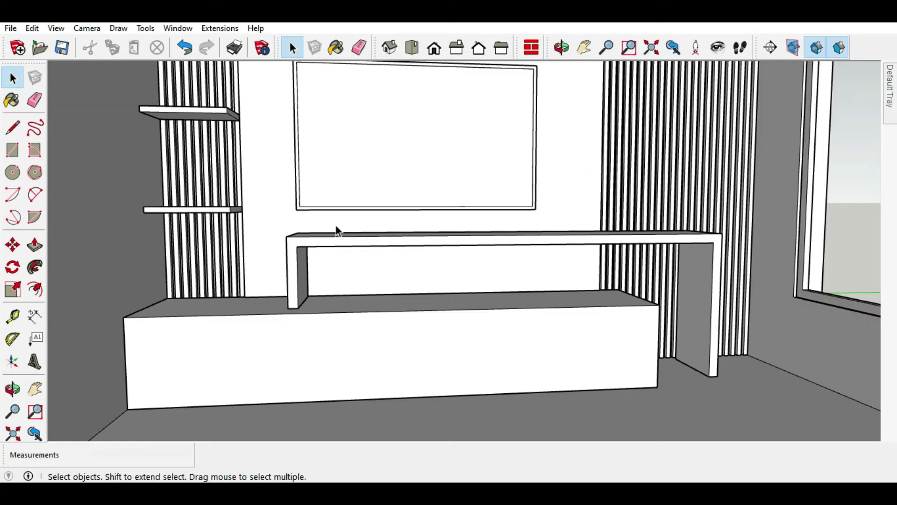
pyautogui.scroll(-2, 336, 234)
pyautogui.scroll(-2, 320, 250)
pyautogui.scroll(2, 327, 308)
pyautogui.scroll(3, 351, 322)
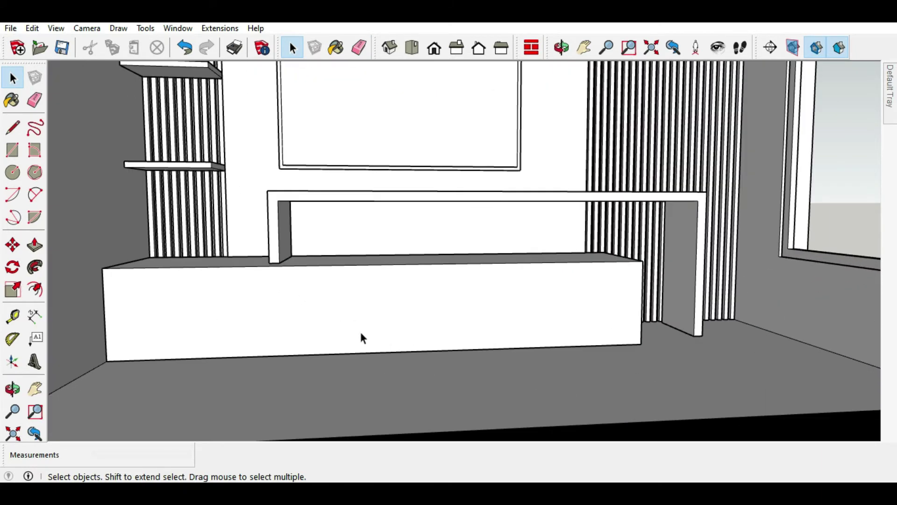
pyautogui.click(371, 327)
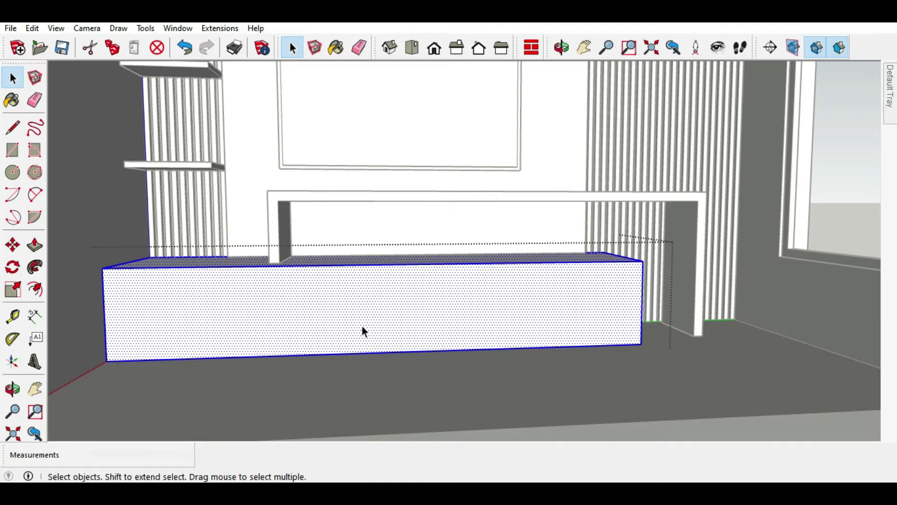
pyautogui.click(240, 269)
pyautogui.rightClick(240, 274)
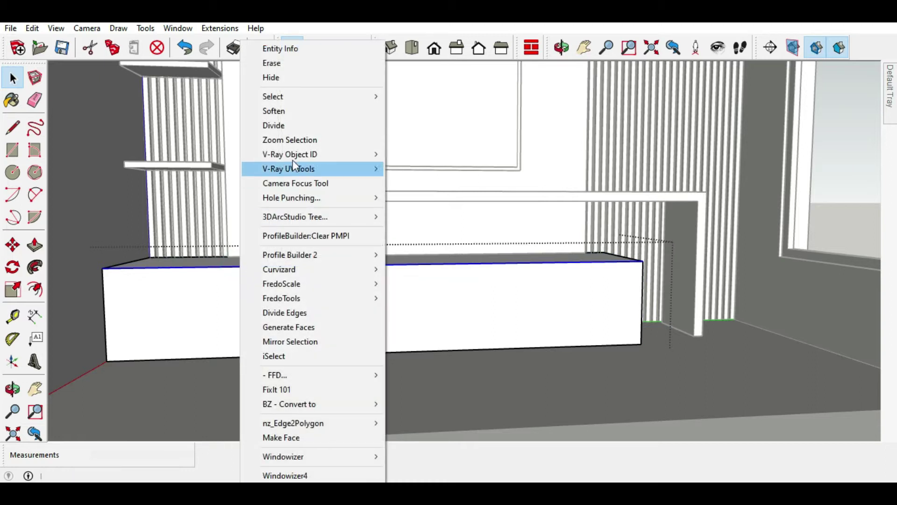
pyautogui.click(303, 123)
pyautogui.click(326, 275)
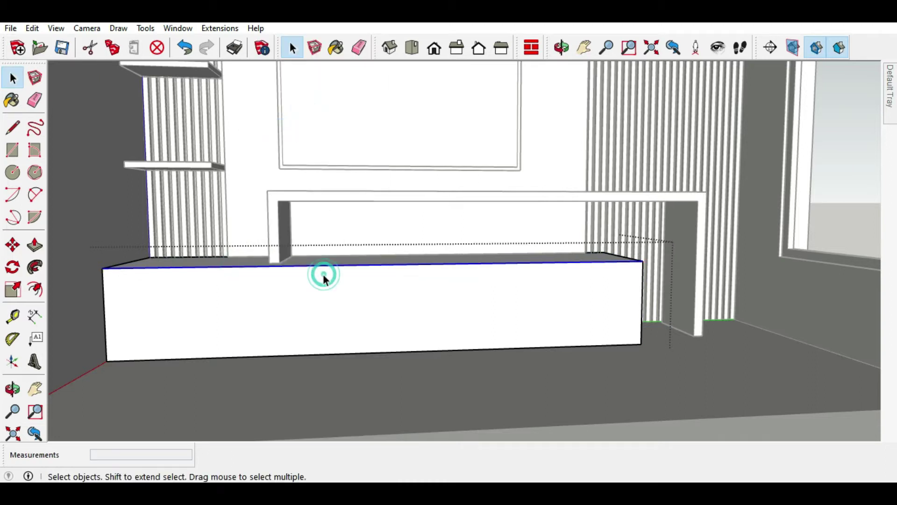
# Step: Offset the cabinet's front face outline inward by 70 mm
pyautogui.click(13, 127)
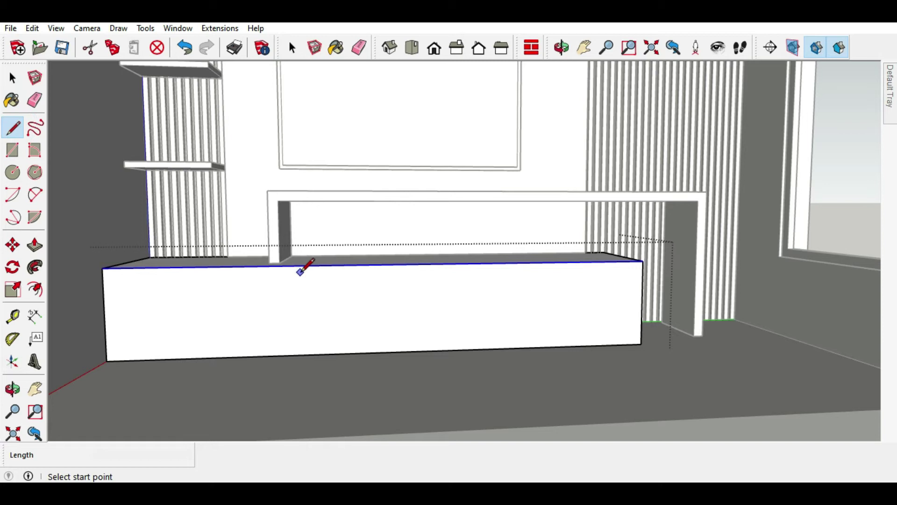
pyautogui.click(12, 77)
pyautogui.click(216, 313)
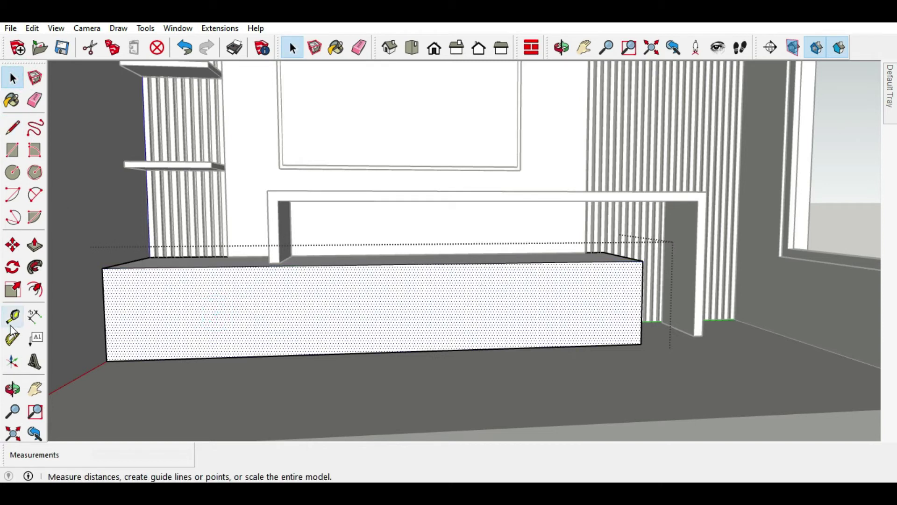
pyautogui.click(36, 290)
pyautogui.click(157, 353)
pyautogui.write('70')
pyautogui.press('Return')
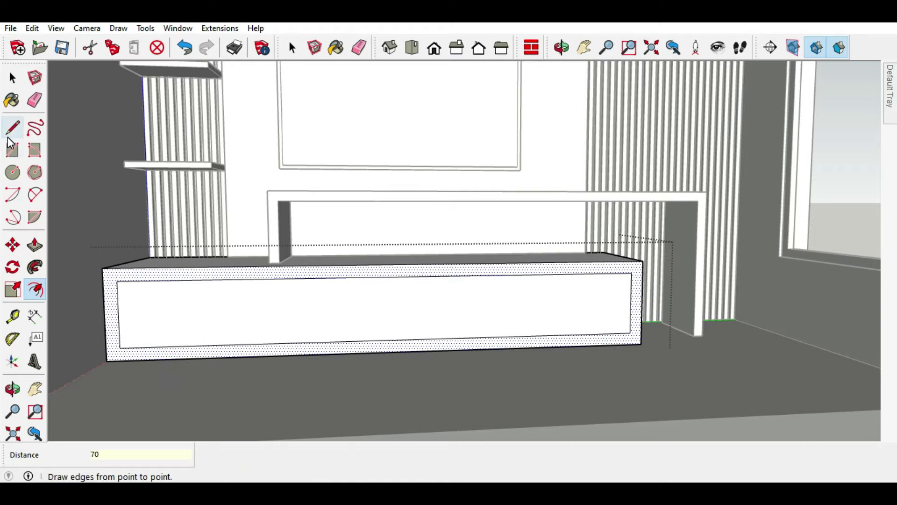
# Step: Place a Tape Measure guide line just below the cabinet's top edge
pyautogui.click(13, 316)
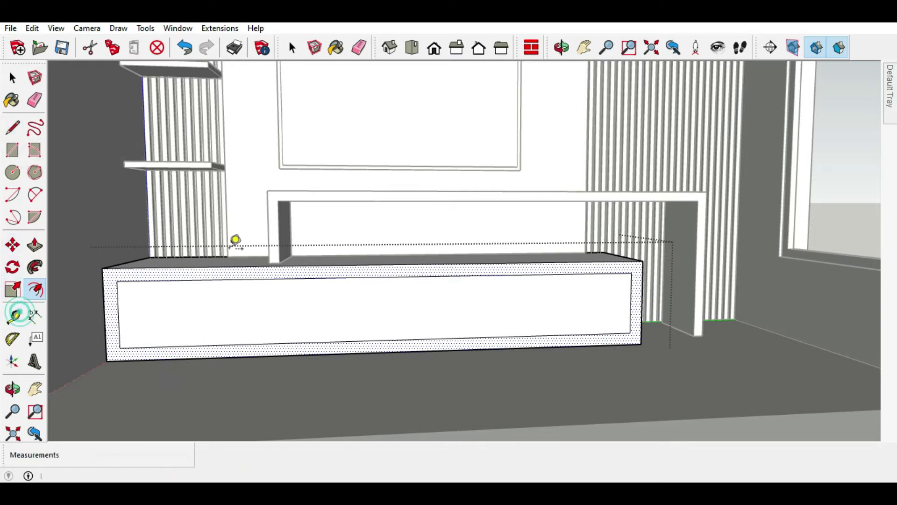
pyautogui.scroll(3, 381, 271)
pyautogui.scroll(3, 381, 283)
pyautogui.click(375, 288)
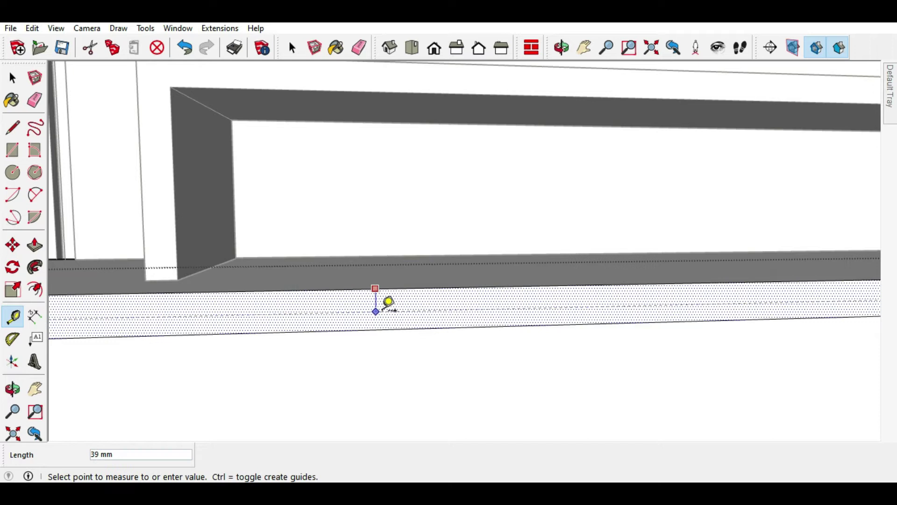
pyautogui.press('Return')
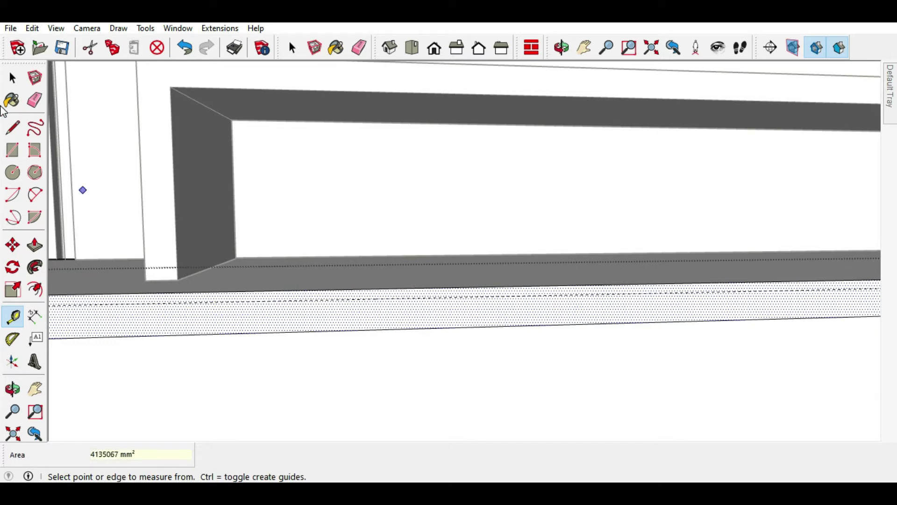
pyautogui.click(13, 127)
# Step: Draw a line along the guide to the panel corner, splitting the cabinet front
pyautogui.scroll(-5, 420, 252)
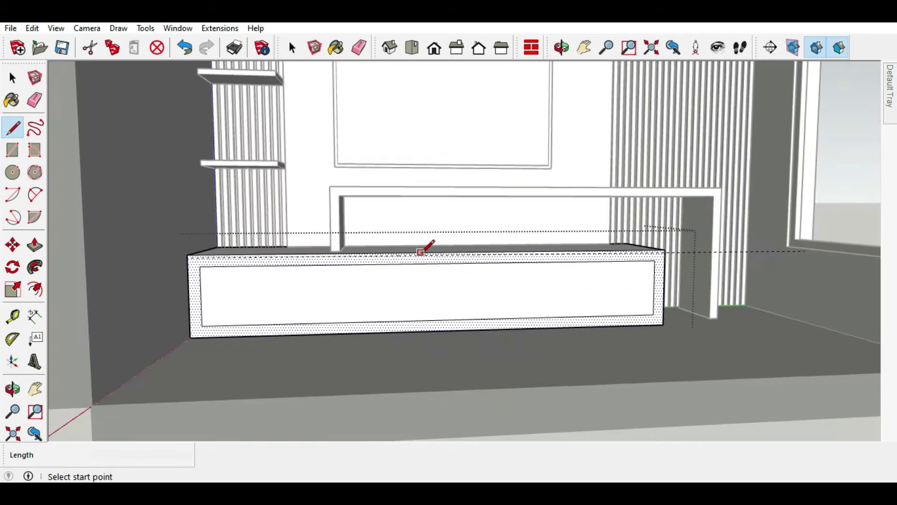
pyautogui.scroll(2, 198, 266)
pyautogui.scroll(3, 222, 282)
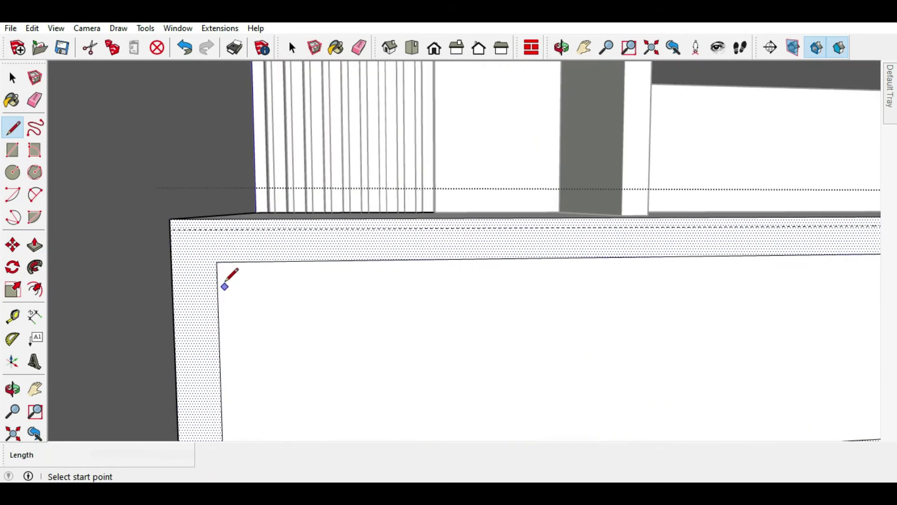
pyautogui.click(213, 230)
pyautogui.scroll(-3, 150, 250)
pyautogui.scroll(3, 643, 237)
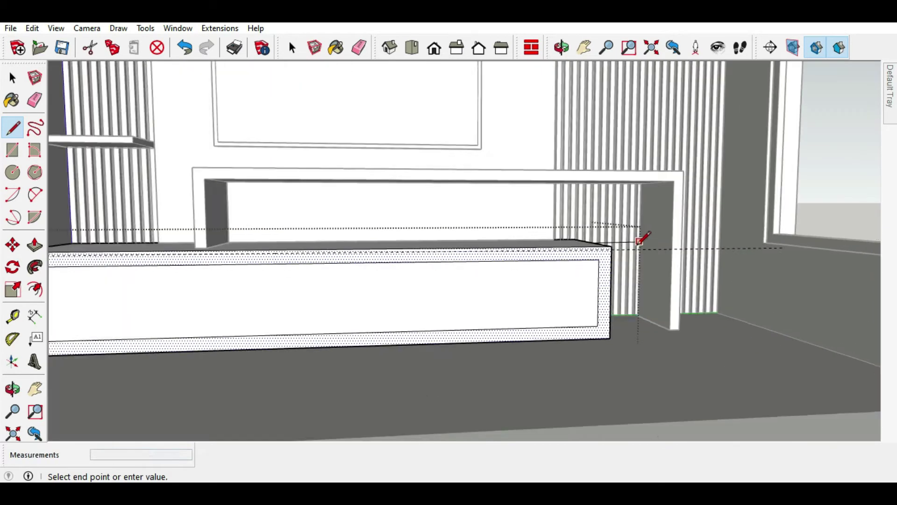
pyautogui.scroll(2, 581, 249)
pyautogui.scroll(2, 603, 238)
pyautogui.press('shift')
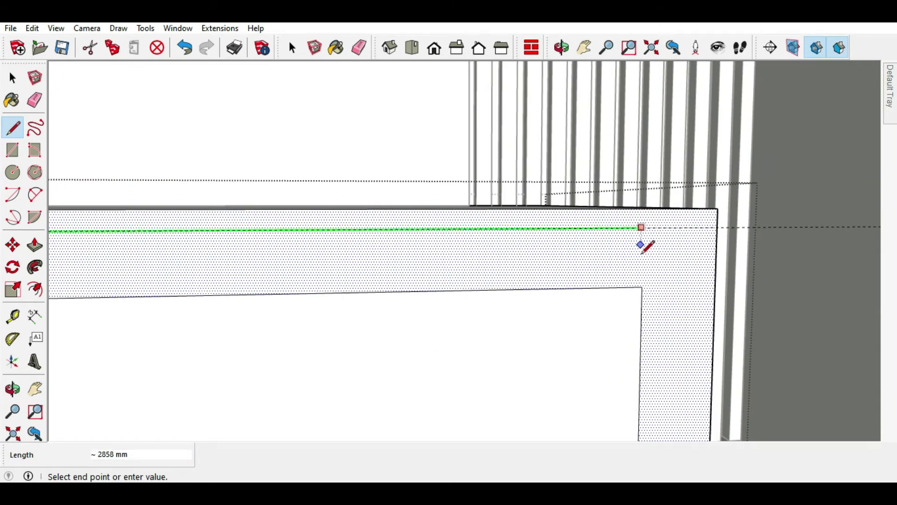
pyautogui.click(642, 286)
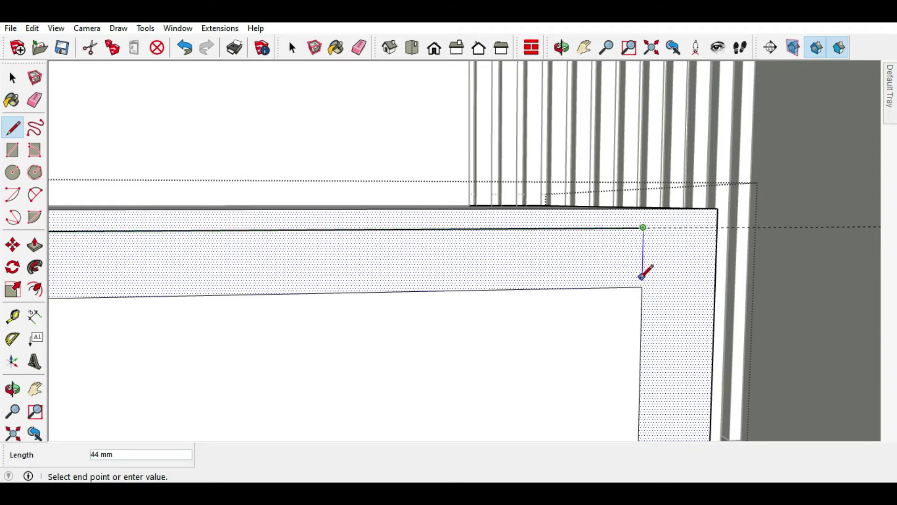
pyautogui.click(638, 288)
# Step: Erase the inset panel's old top edge and the leftover line pieces
pyautogui.click(35, 100)
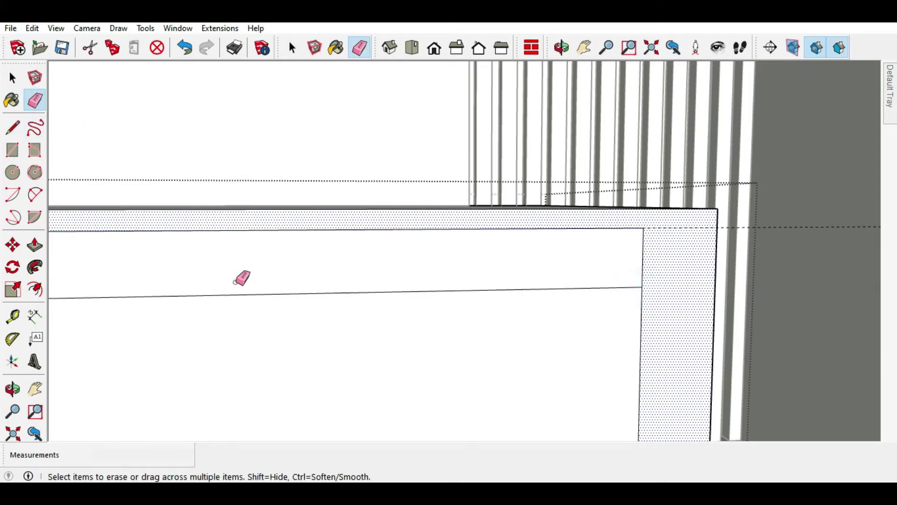
pyautogui.click(236, 294)
pyautogui.moveTo(359, 310); pyautogui.dragTo(556, 182, button='middle')
pyautogui.scroll(-3, 557, 183)
pyautogui.moveTo(506, 242); pyautogui.dragTo(529, 280, button='middle')
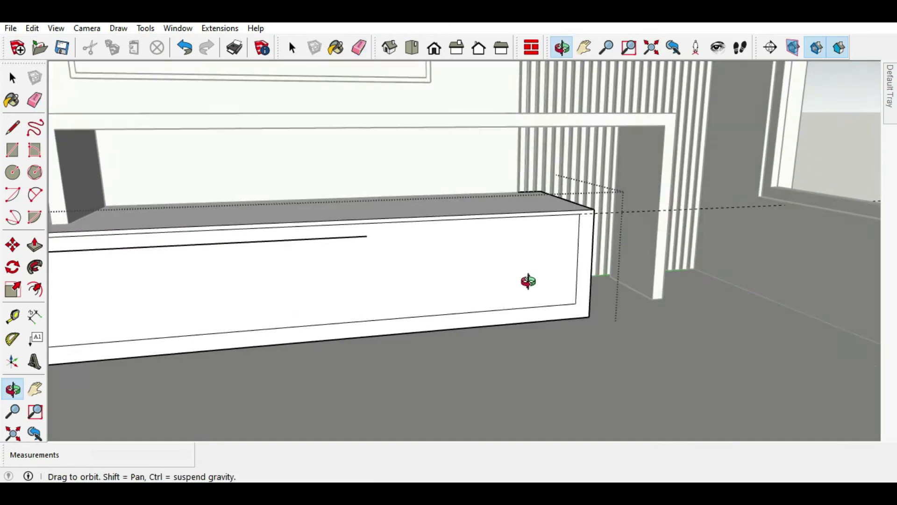
pyautogui.scroll(3, 528, 280)
pyautogui.click(36, 102)
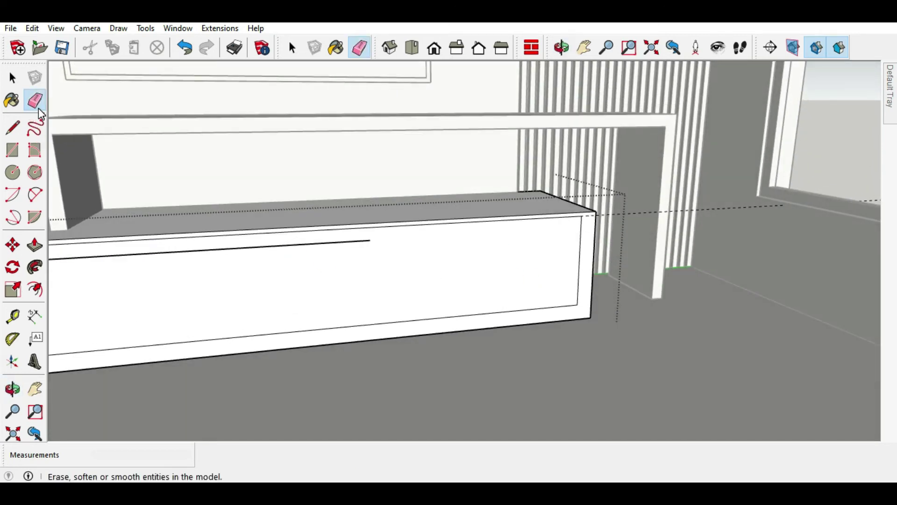
pyautogui.scroll(-3, 475, 229)
pyautogui.scroll(2, 336, 250)
pyautogui.scroll(2, 159, 249)
pyautogui.click(162, 252)
pyautogui.click(309, 246)
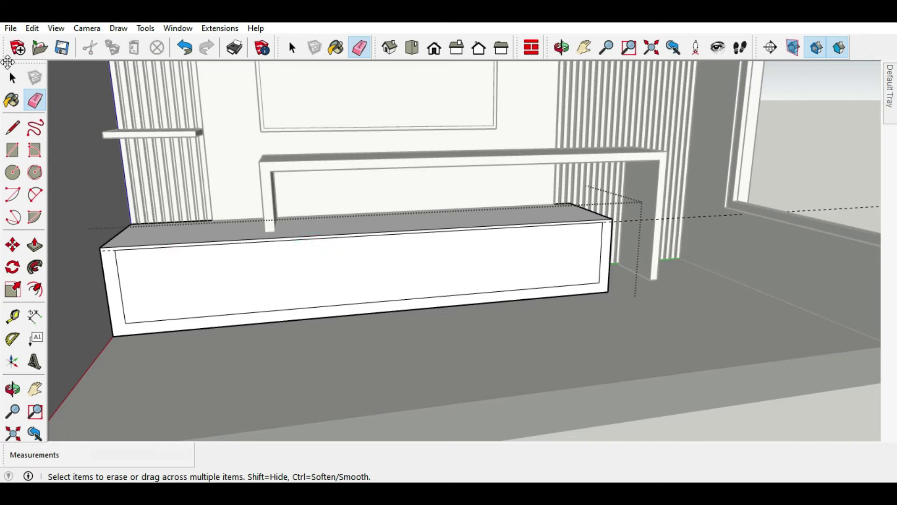
pyautogui.click(12, 77)
# Step: Divide the inset panel's top edge into three equal segments
pyautogui.scroll(3, 336, 183)
pyautogui.rightClick(336, 183)
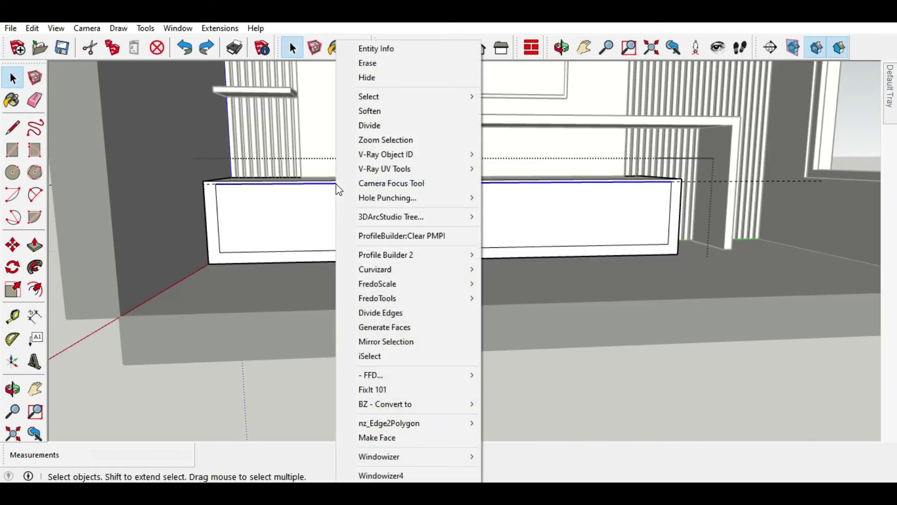
pyautogui.click(352, 125)
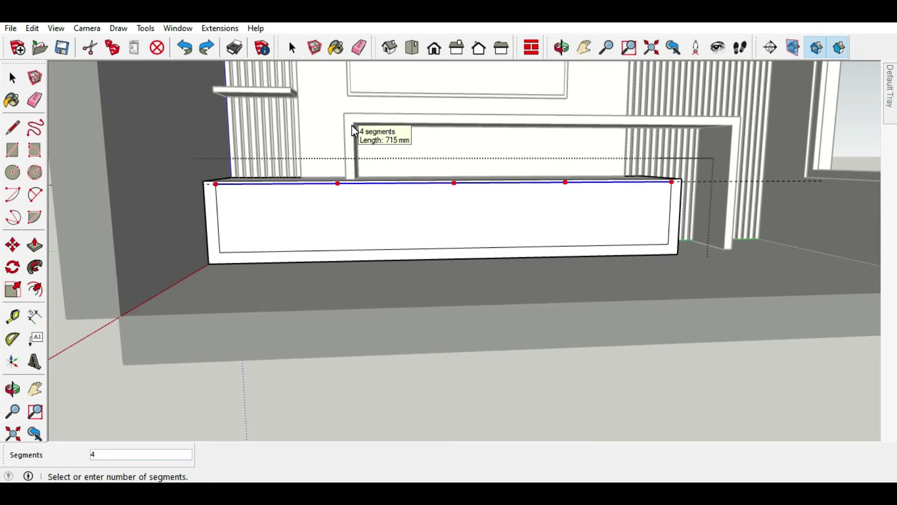
pyautogui.click(395, 180)
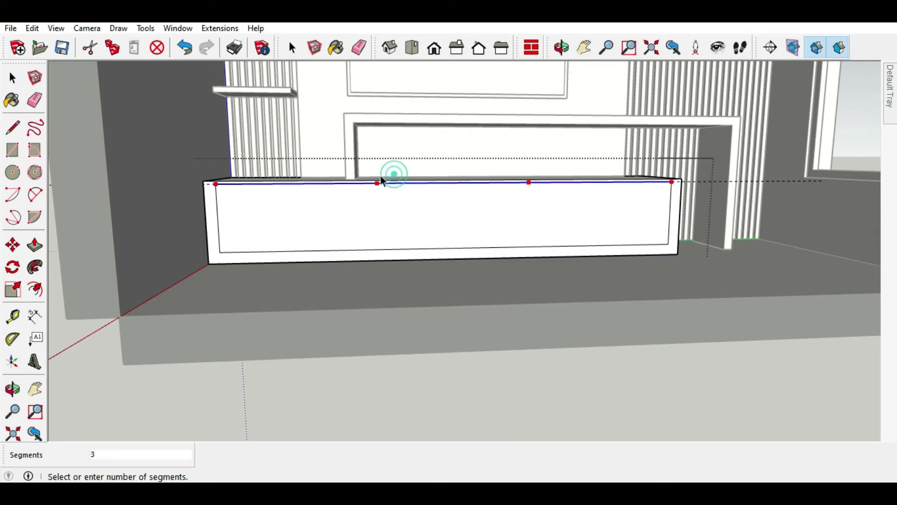
# Step: Draw two vertical dividers at the division points, forming three door fronts
pyautogui.click(12, 126)
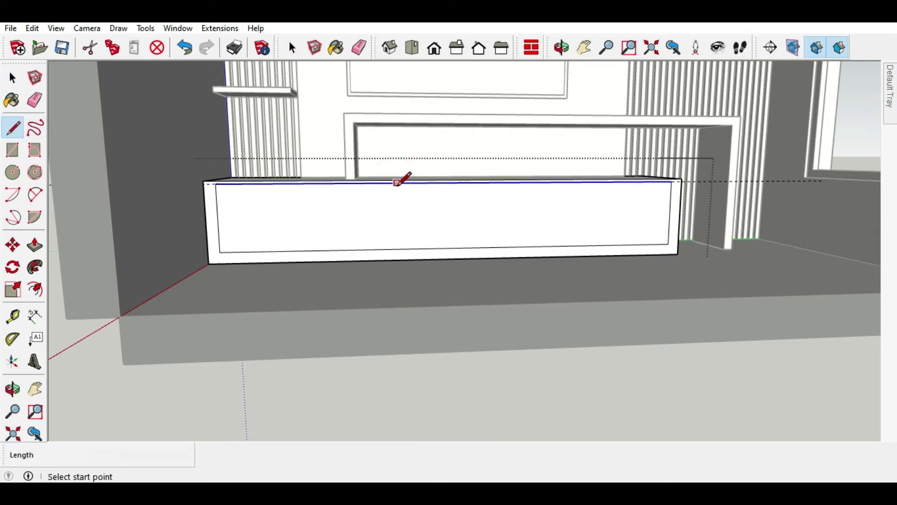
pyautogui.scroll(2, 402, 183)
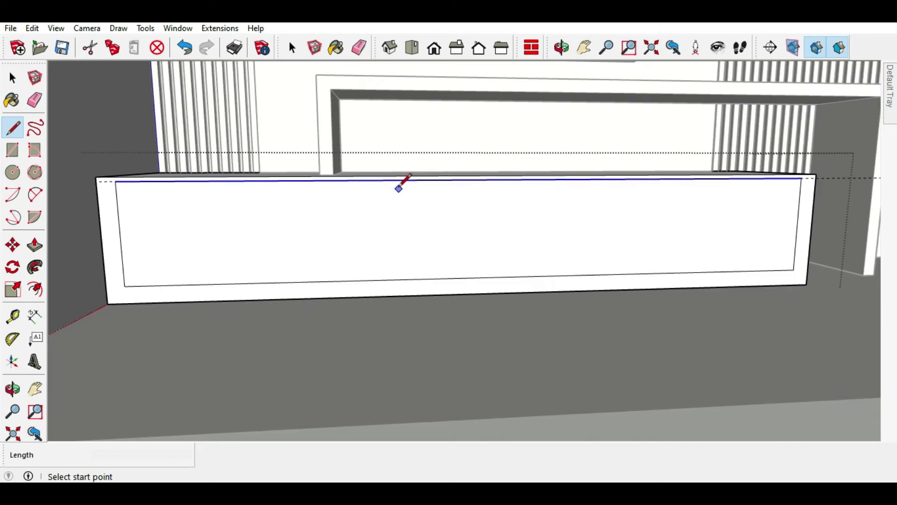
pyautogui.click(366, 180)
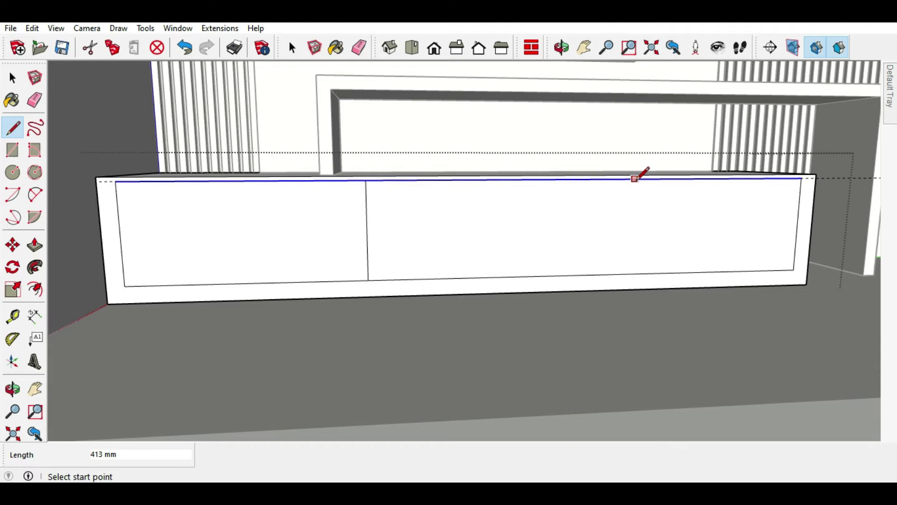
pyautogui.click(593, 179)
pyautogui.click(591, 275)
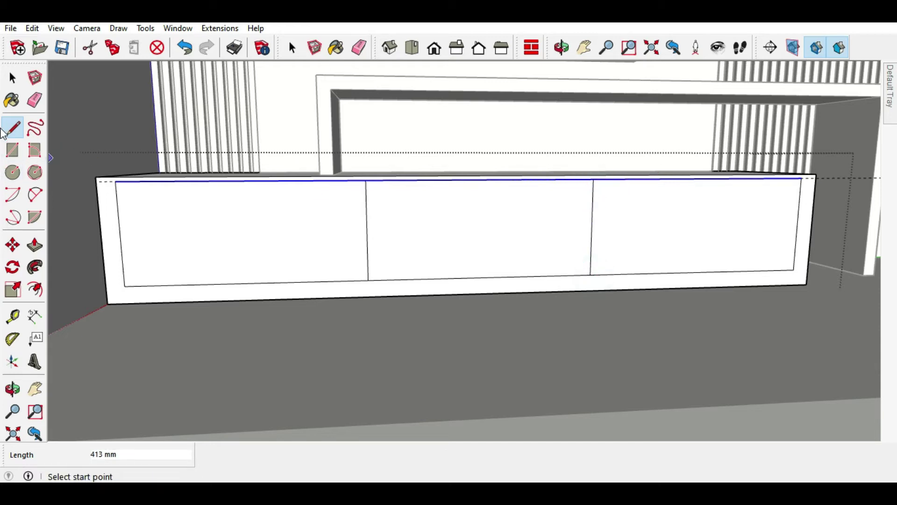
pyautogui.click(12, 78)
pyautogui.scroll(-3, 367, 254)
pyautogui.moveTo(367, 254); pyautogui.dragTo(216, 248, button='middle')
pyautogui.scroll(2, 219, 243)
pyautogui.click(222, 234)
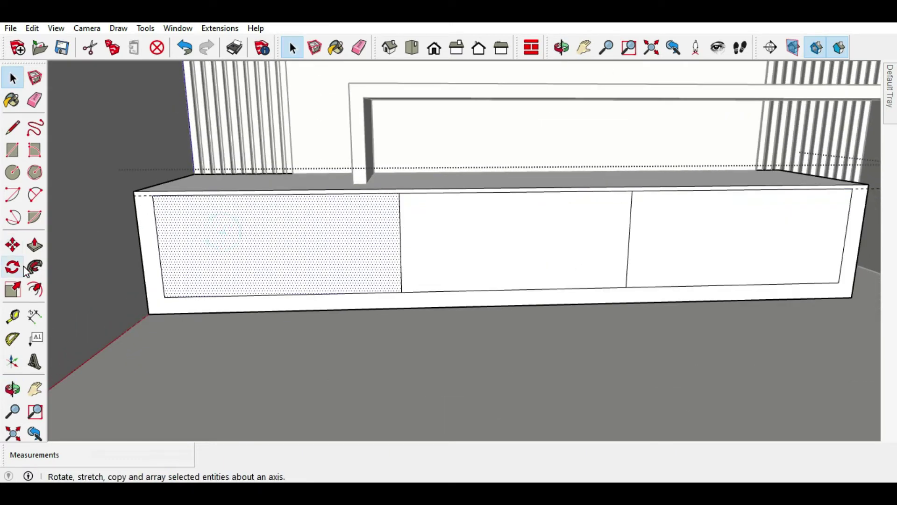
# Step: Offset thin inset outlines inside the left and middle doors, retrying the left with 8
pyautogui.click(35, 290)
pyautogui.click(161, 198)
pyautogui.write('3')
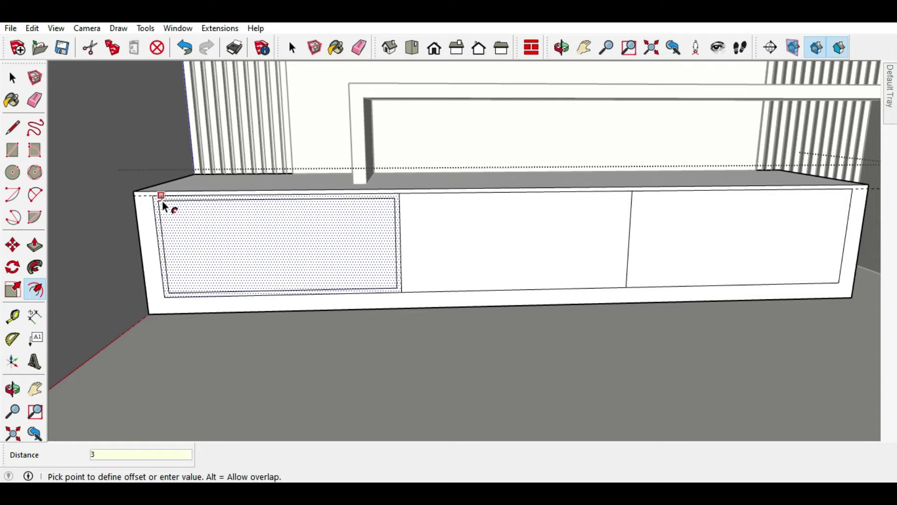
pyautogui.press('Return')
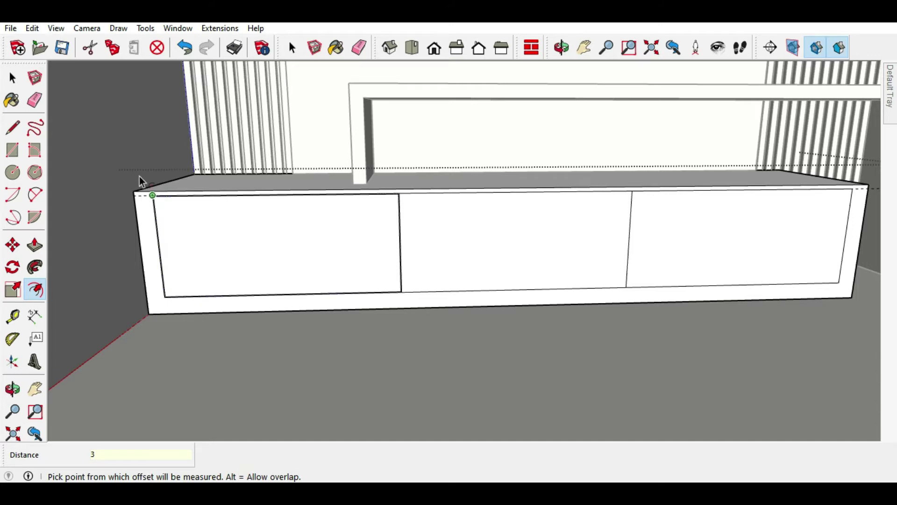
pyautogui.click(185, 47)
pyautogui.click(216, 196)
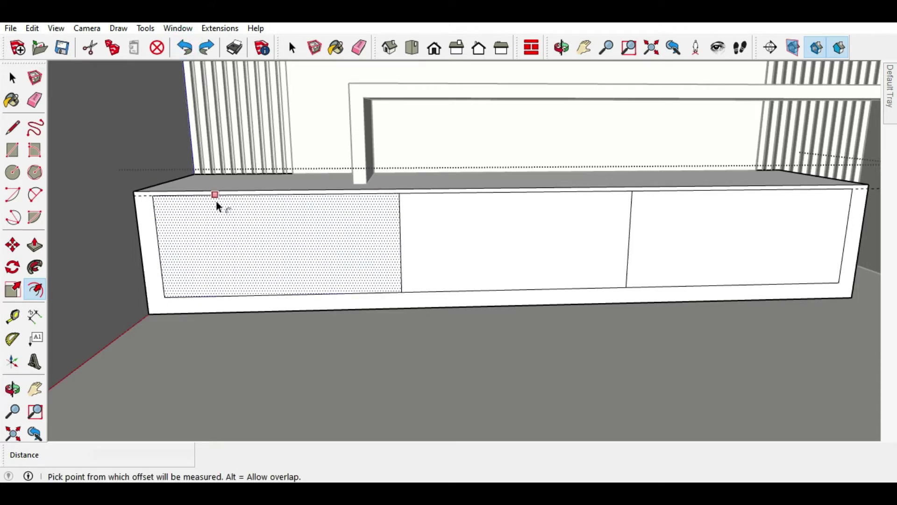
pyautogui.write('8')
pyautogui.press('Return')
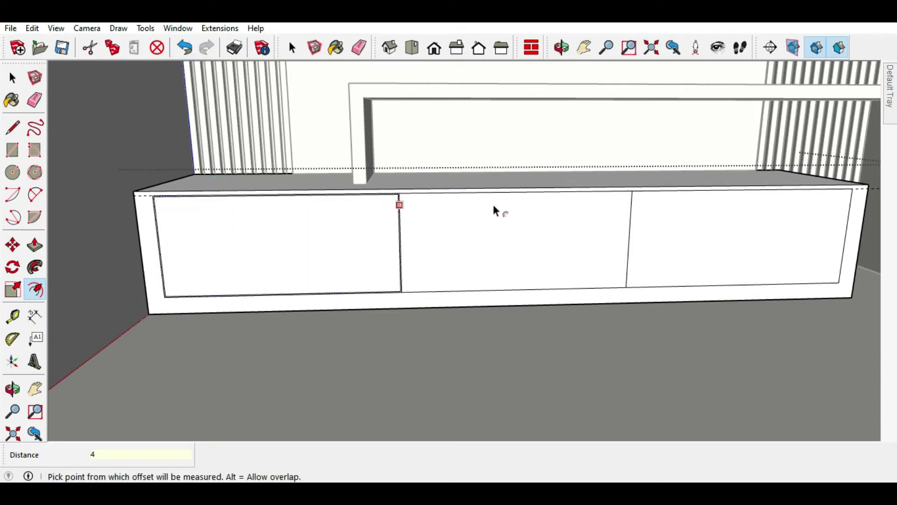
pyautogui.scroll(3, 493, 206)
pyautogui.scroll(2, 490, 215)
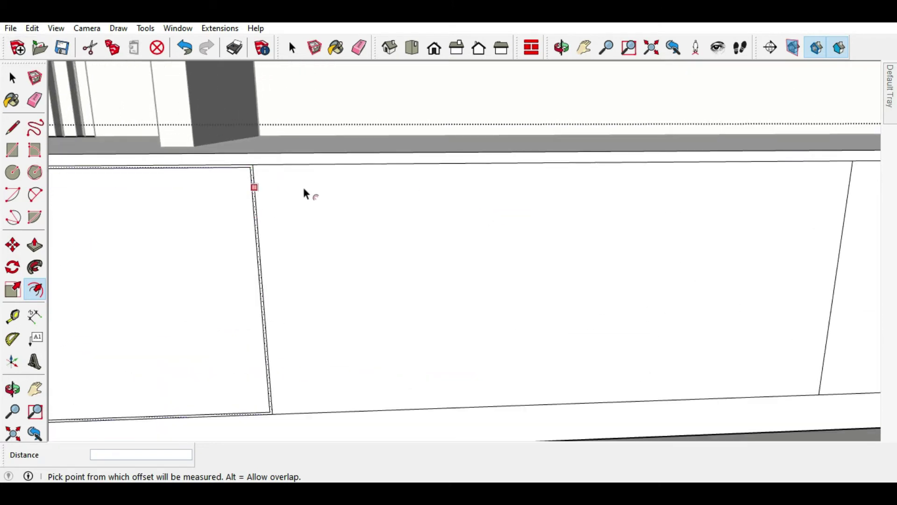
pyautogui.scroll(-2, 202, 175)
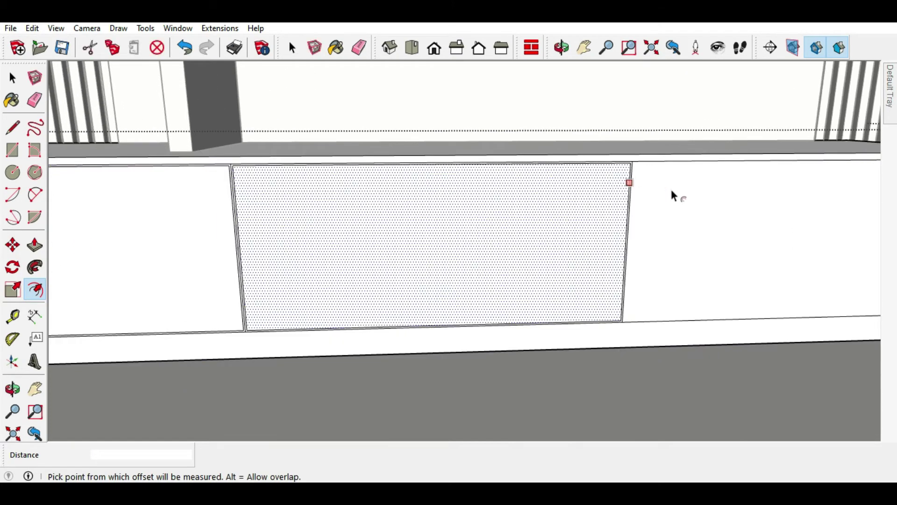
pyautogui.click(674, 188)
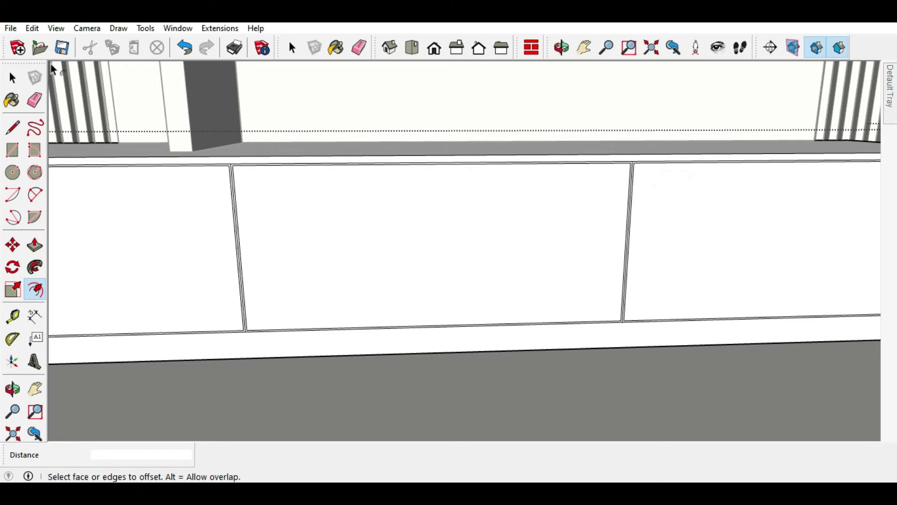
# Step: Orbit to the cabinet door corner and select the vertical edge between the left and middle doors
pyautogui.click(13, 78)
pyautogui.scroll(1, 250, 191)
pyautogui.scroll(2, 204, 150)
pyautogui.scroll(2, 224, 152)
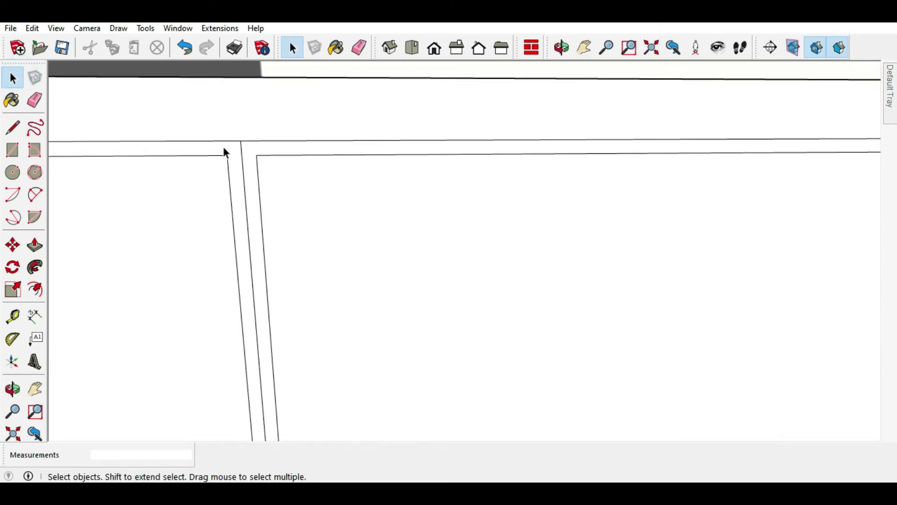
pyautogui.moveTo(242, 152)
pyautogui.mouseDown(button='middle')
pyautogui.moveTo(269, 154)
pyautogui.moveTo(191, 261)
pyautogui.mouseUp(button='middle')
pyautogui.scroll(1, 243, 174)
pyautogui.scroll(-2, 329, 147)
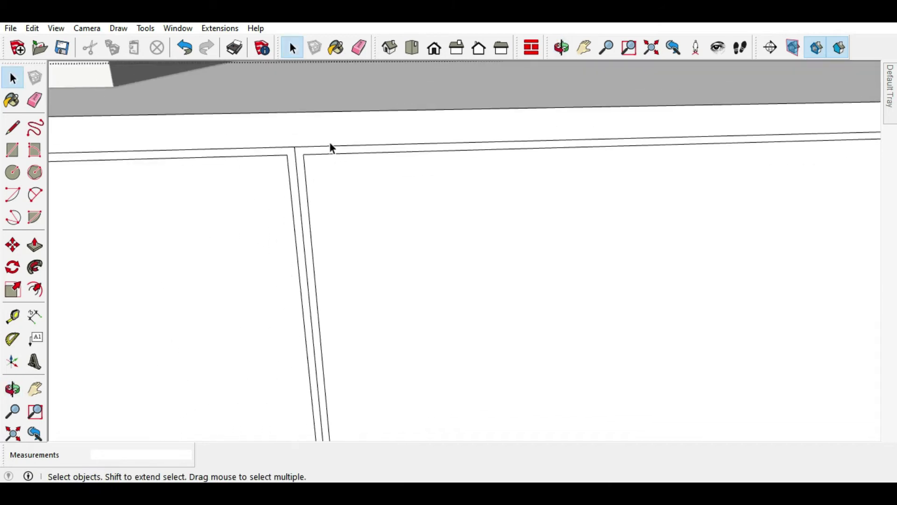
pyautogui.moveTo(289, 167)
pyautogui.mouseDown(button='middle')
pyautogui.moveTo(467, 132)
pyautogui.moveTo(280, 197)
pyautogui.moveTo(186, 196)
pyautogui.mouseUp(button='middle')
pyautogui.scroll(2, 294, 200)
pyautogui.scroll(2, 281, 196)
pyautogui.click(279, 197)
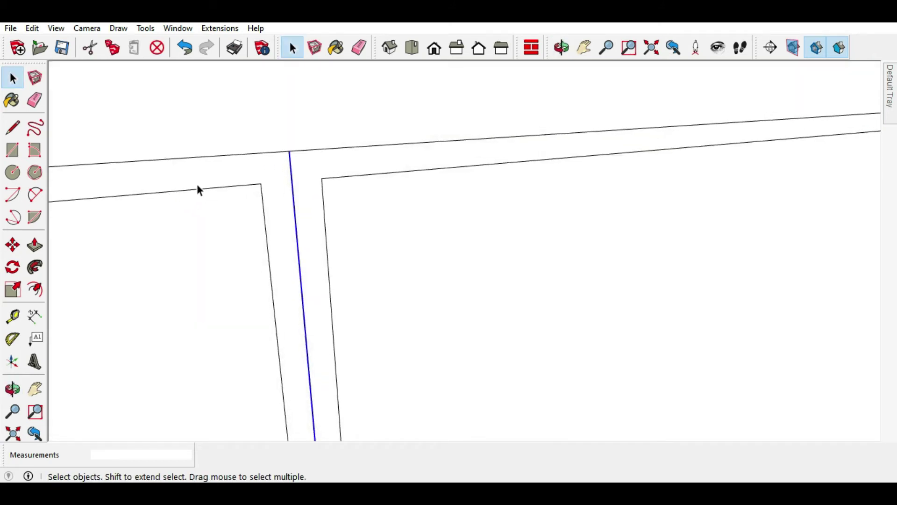
# Step: Copy the divider edge 2 mm to one side with Move+Ctrl
pyautogui.click(13, 245)
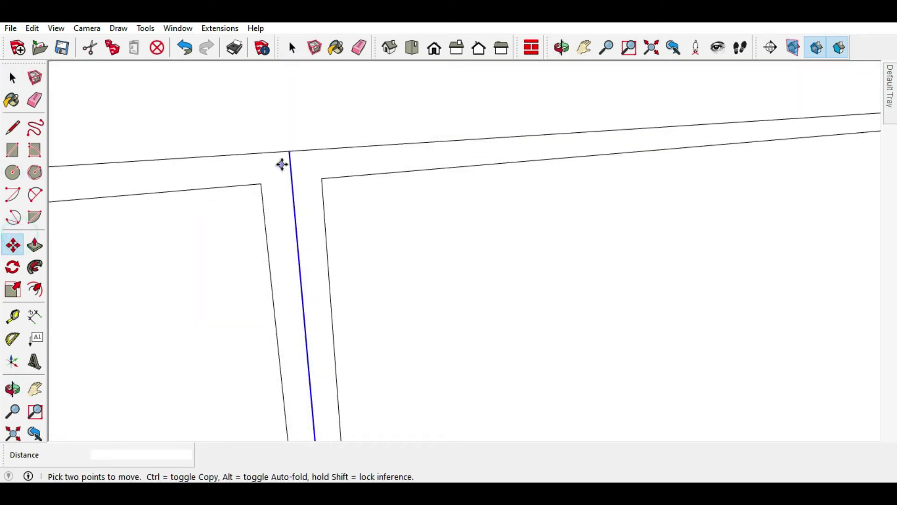
pyautogui.scroll(1, 289, 164)
pyautogui.press('ctrl')
pyautogui.click(296, 163)
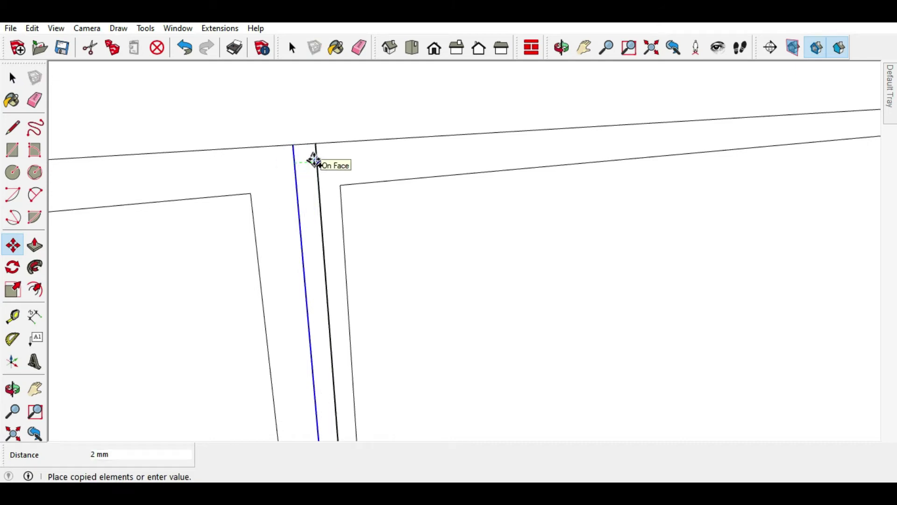
pyautogui.click(314, 161)
pyautogui.press('ctrl')
pyautogui.click(316, 159)
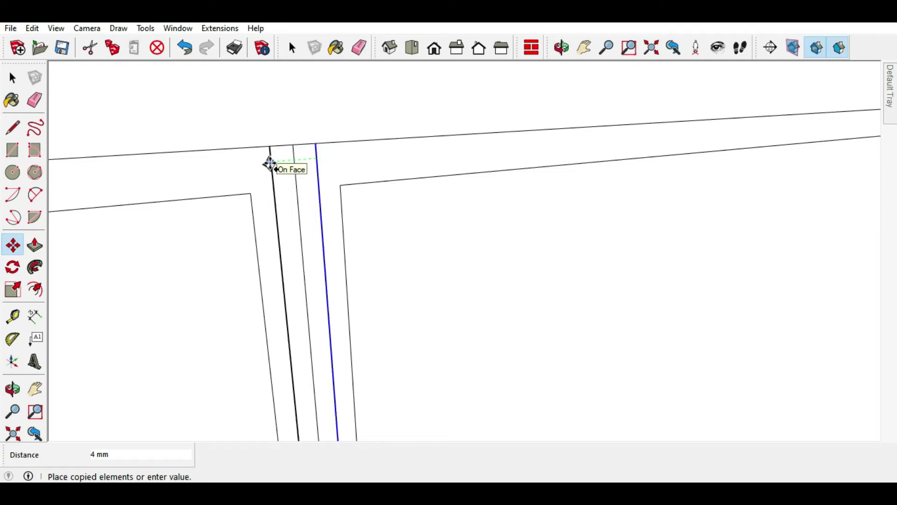
pyautogui.press('Return')
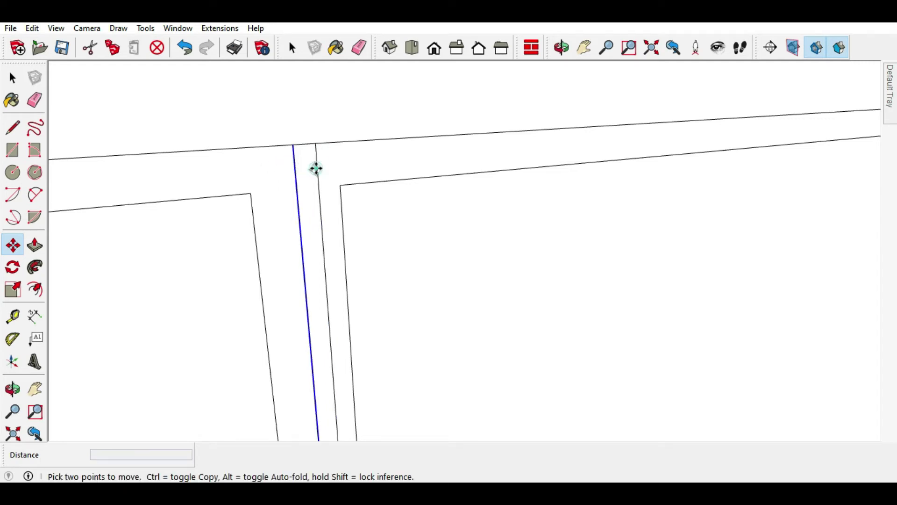
# Step: Undo the misplaced copies and copy the divider edge 2 mm to the other side
pyautogui.press('ctrl')
pyautogui.click(289, 169)
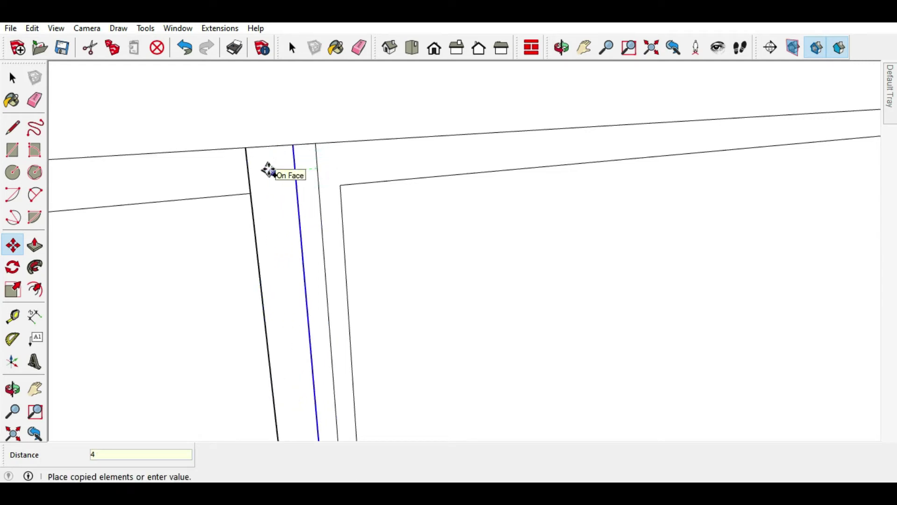
pyautogui.press('Escape')
pyautogui.click(192, 47)
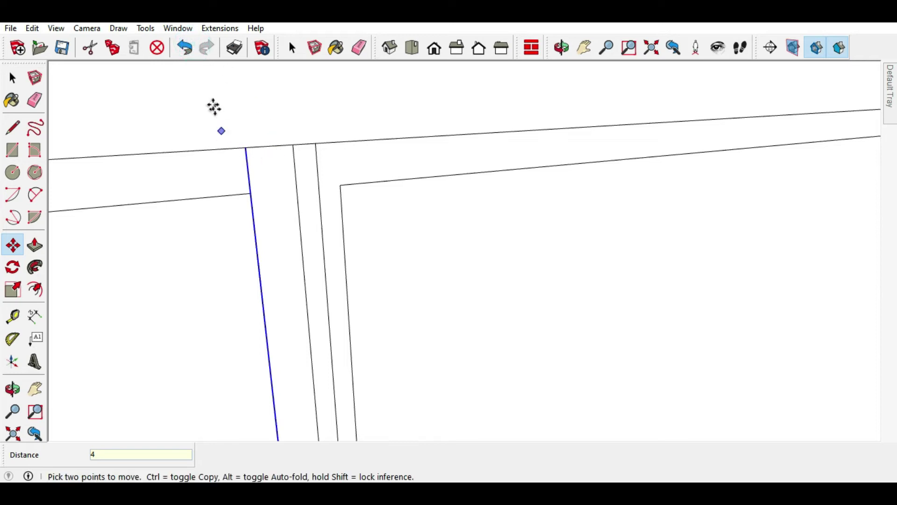
pyautogui.click(185, 47)
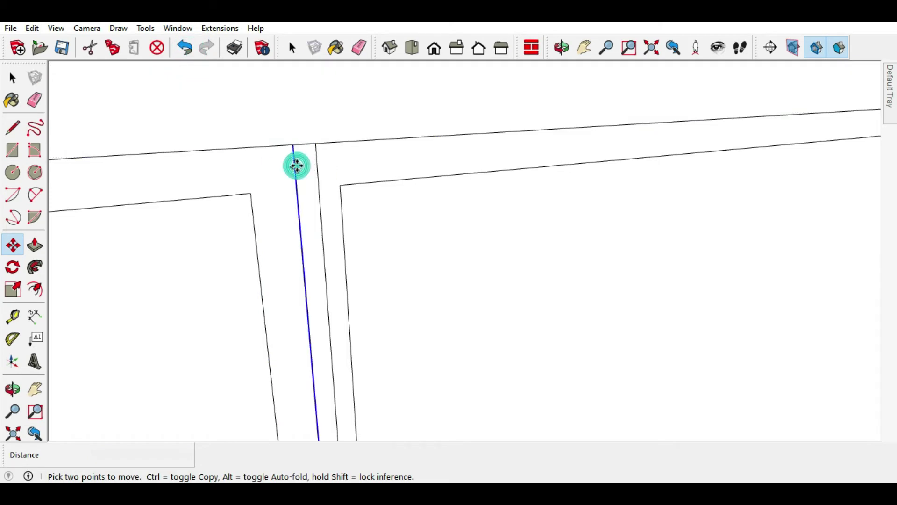
pyautogui.press('ctrl')
pyautogui.click(296, 166)
pyautogui.click(270, 169)
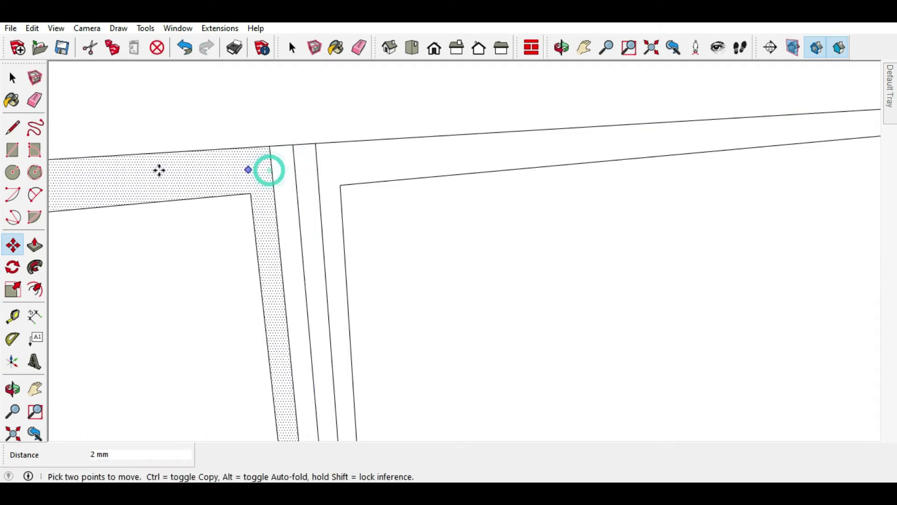
# Step: Erase the original divider edge, leaving the narrow double-line gap
pyautogui.click(35, 100)
pyautogui.moveTo(282, 167); pyautogui.dragTo(300, 167)
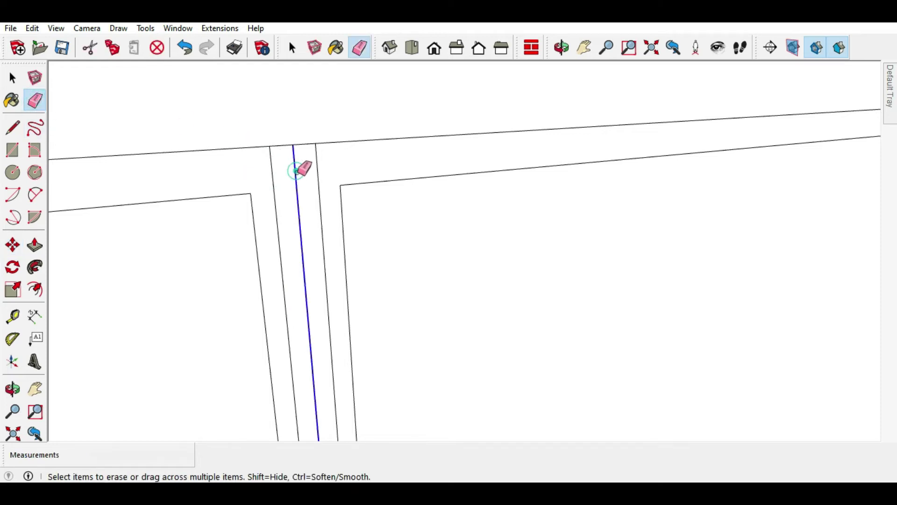
pyautogui.scroll(-3, 273, 203)
pyautogui.scroll(-3, 186, 172)
pyautogui.scroll(-2, 110, 157)
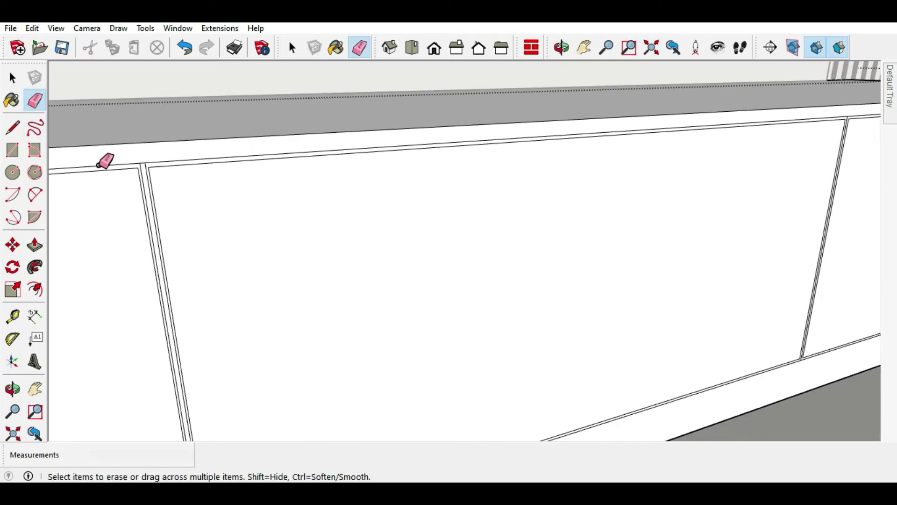
pyautogui.click(12, 78)
pyautogui.scroll(1, 89, 184)
pyautogui.scroll(2, 171, 162)
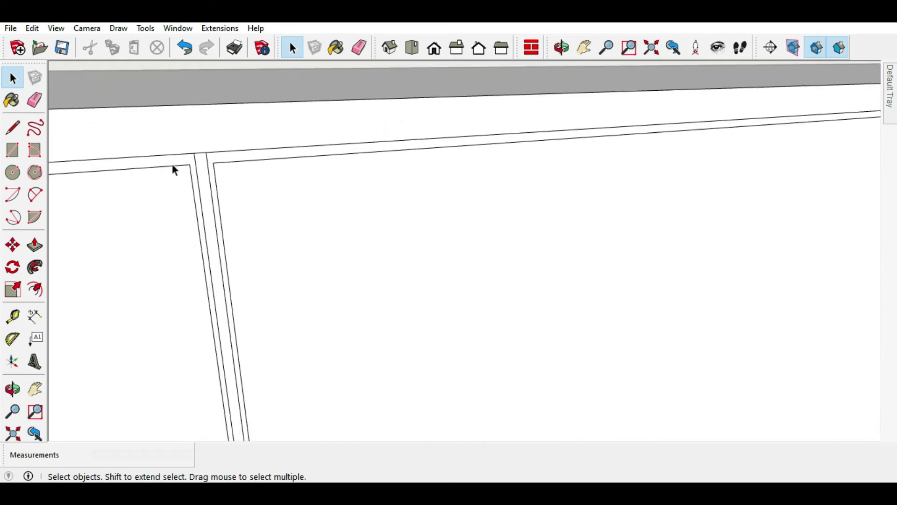
pyautogui.scroll(2, 178, 161)
# Step: Push the left door's gap strip 8 mm into the cabinet
pyautogui.click(178, 161)
pyautogui.click(41, 250)
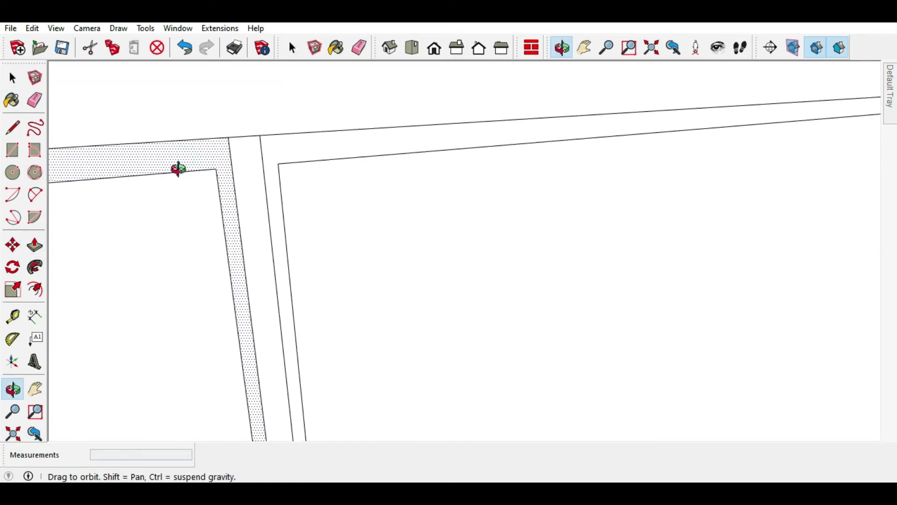
pyautogui.moveTo(176, 168); pyautogui.dragTo(225, 204, button='middle')
pyautogui.click(205, 201)
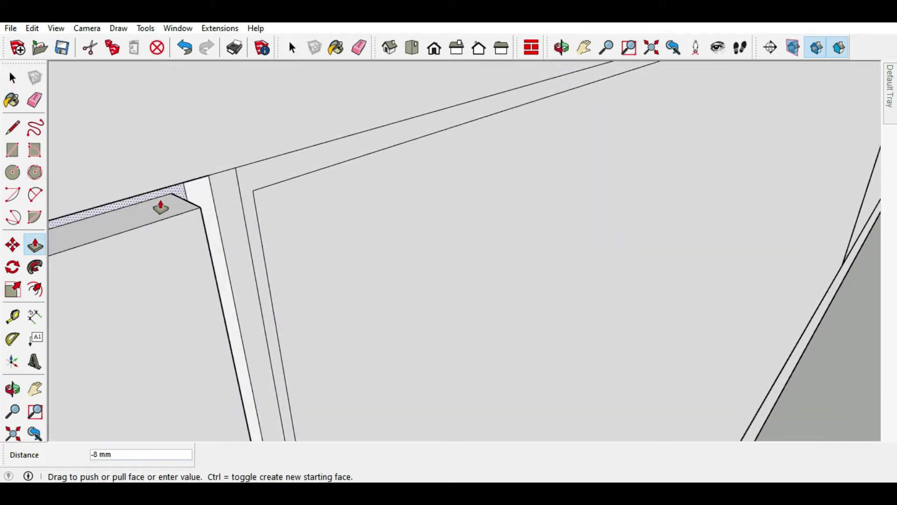
pyautogui.click(159, 208)
# Step: Copy the middle door divider edge 2 mm to each side and erase the original
pyautogui.moveTo(194, 214)
pyautogui.mouseDown(button='middle')
pyautogui.moveTo(153, 181)
pyautogui.moveTo(120, 190)
pyautogui.moveTo(186, 181)
pyautogui.moveTo(161, 166)
pyautogui.moveTo(100, 174)
pyautogui.moveTo(572, 133)
pyautogui.mouseUp(button='middle')
pyautogui.scroll(2, 553, 171)
pyautogui.scroll(3, 549, 172)
pyautogui.scroll(5, 549, 172)
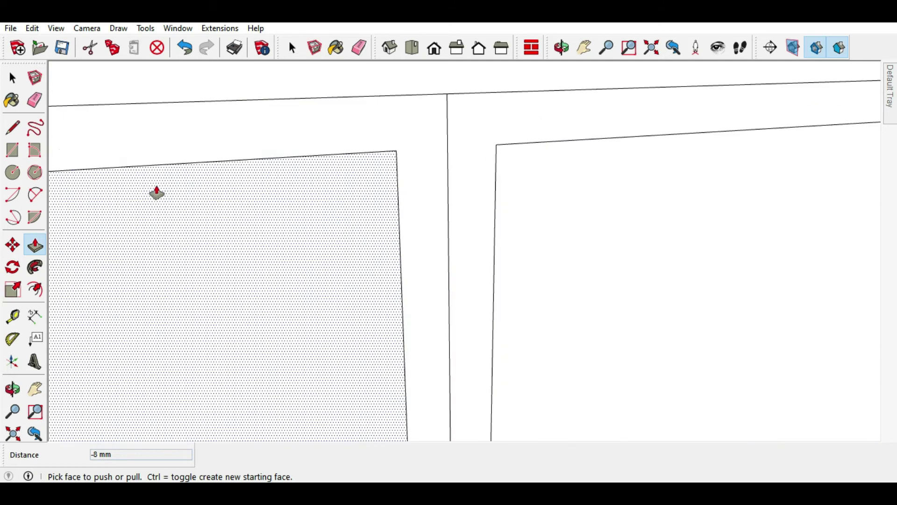
pyautogui.click(13, 245)
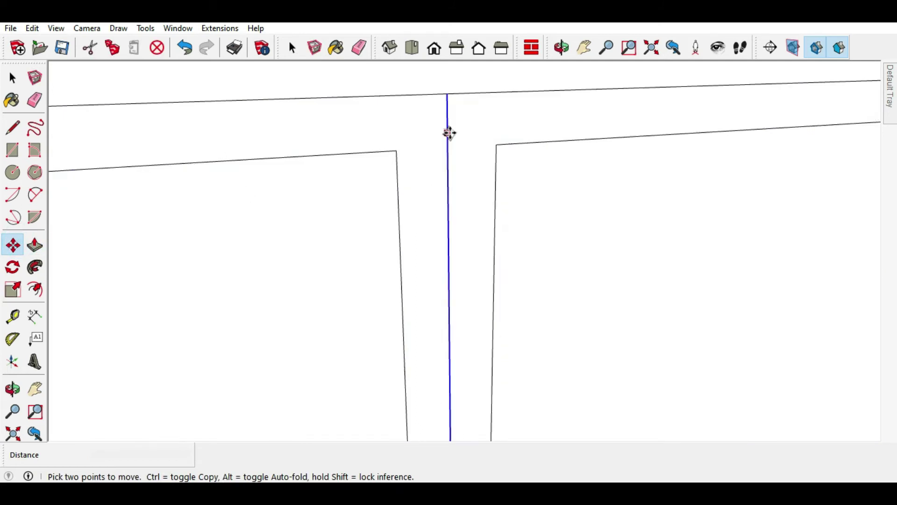
pyautogui.click(450, 133)
pyautogui.press('ctrl')
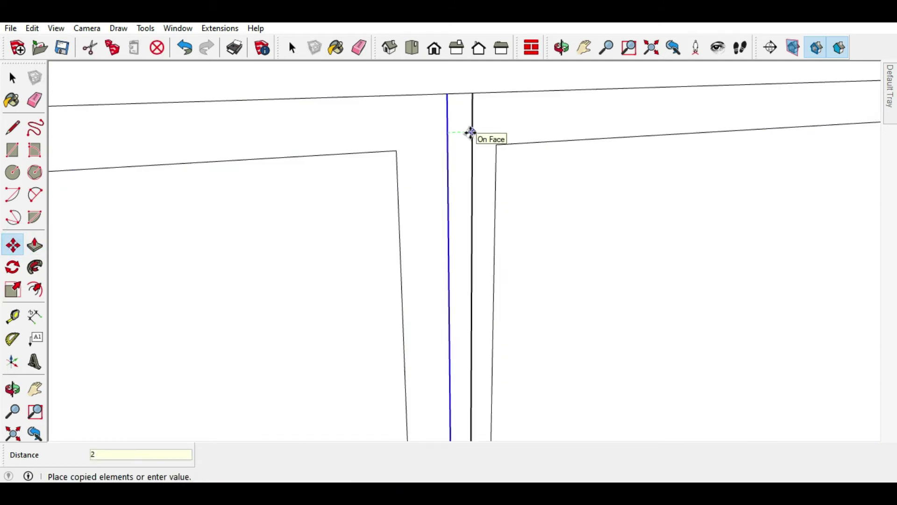
pyautogui.click(471, 133)
pyautogui.press('ctrl')
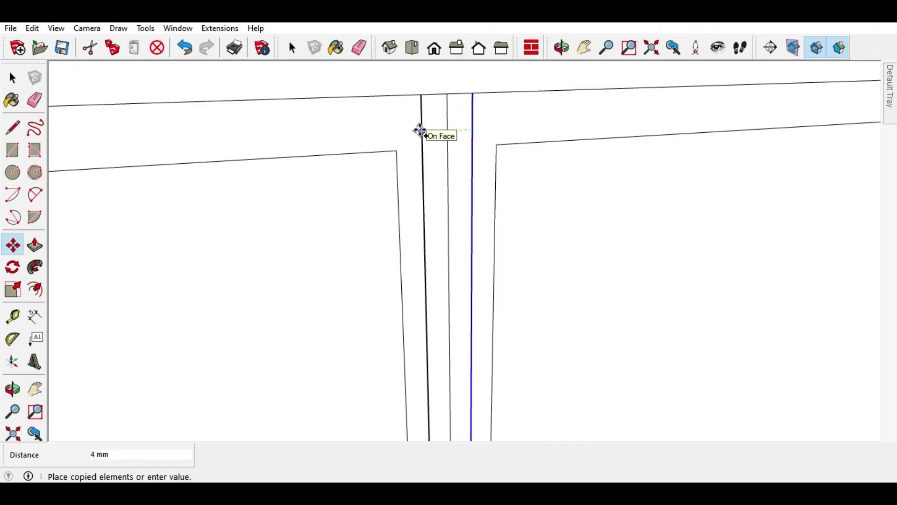
pyautogui.click(419, 131)
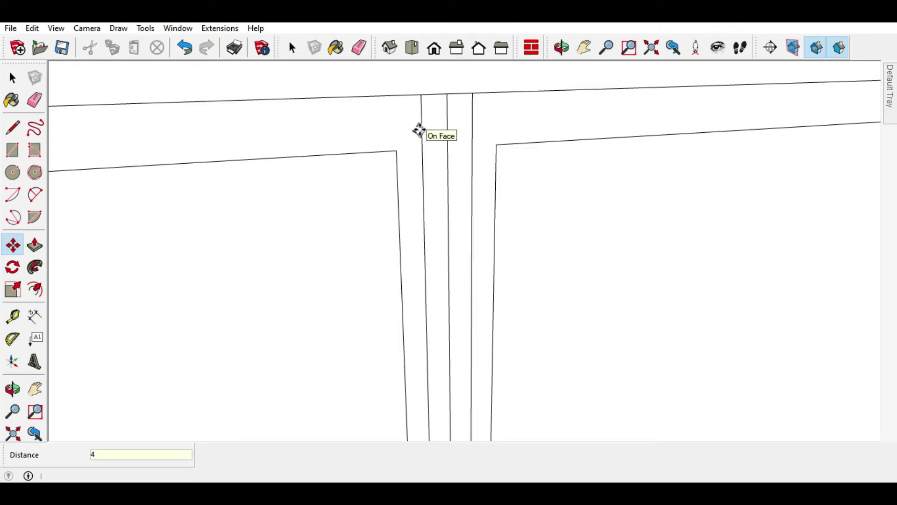
pyautogui.click(35, 100)
pyautogui.click(445, 127)
# Step: Recess the remaining gap strips to the same 8 mm depth with Push/Pull double-clicks
pyautogui.click(35, 244)
pyautogui.doubleClick(340, 139)
pyautogui.doubleClick(503, 124)
pyautogui.scroll(-3, 420, 141)
pyautogui.scroll(-3, 475, 126)
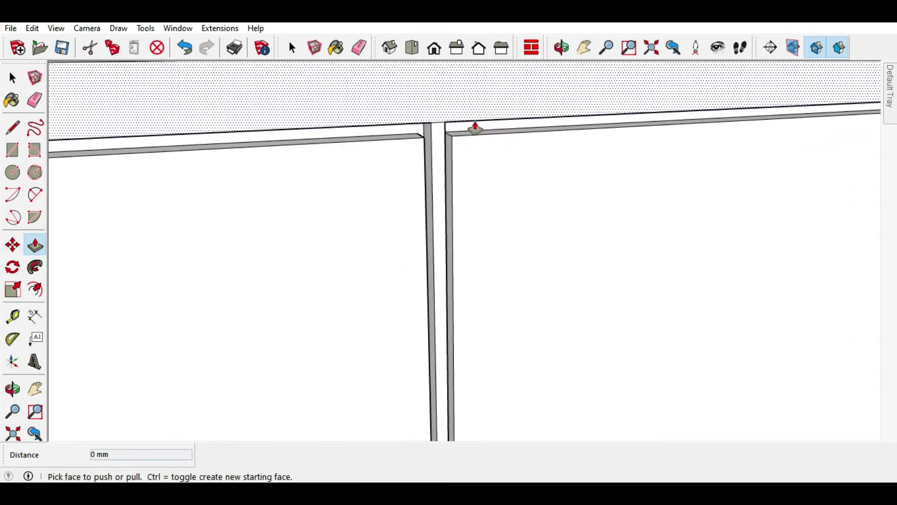
pyautogui.scroll(-3, 517, 114)
pyautogui.scroll(-3, 503, 119)
pyautogui.moveTo(504, 119)
pyautogui.mouseDown(button='middle')
pyautogui.moveTo(475, 162)
pyautogui.moveTo(464, 146)
pyautogui.moveTo(542, 178)
pyautogui.mouseUp(button='middle')
pyautogui.scroll(-3, 543, 178)
# Step: Place a vertical guide on the left drawer front from its left edge
pyautogui.click(12, 78)
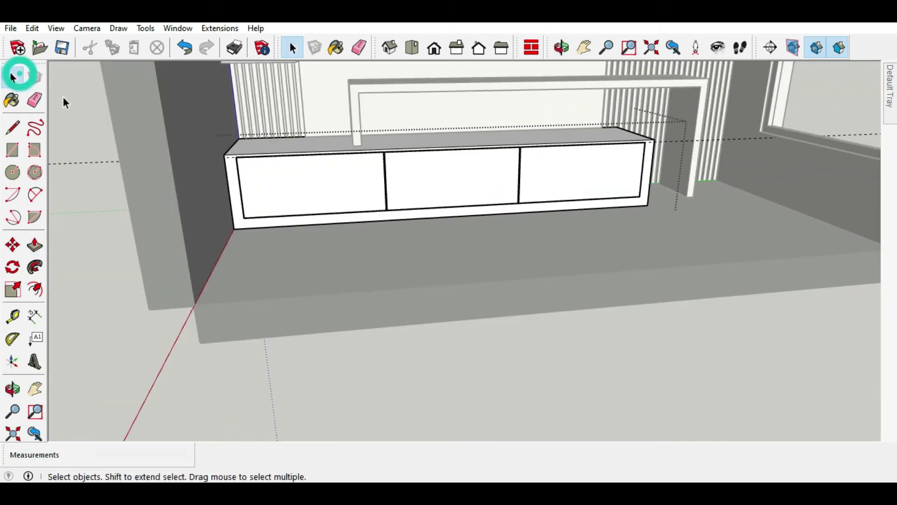
pyautogui.click(65, 96)
pyautogui.moveTo(382, 168)
pyautogui.mouseDown(button='middle')
pyautogui.moveTo(400, 175)
pyautogui.moveTo(367, 136)
pyautogui.moveTo(351, 158)
pyautogui.moveTo(372, 181)
pyautogui.moveTo(187, 154)
pyautogui.mouseUp(button='middle')
pyautogui.click(12, 127)
pyautogui.scroll(3, 271, 145)
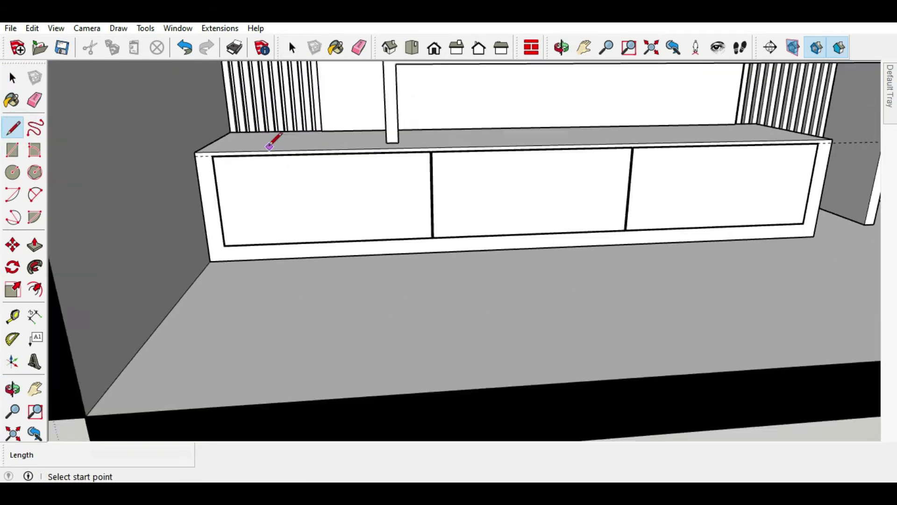
pyautogui.scroll(5, 269, 147)
pyautogui.click(13, 317)
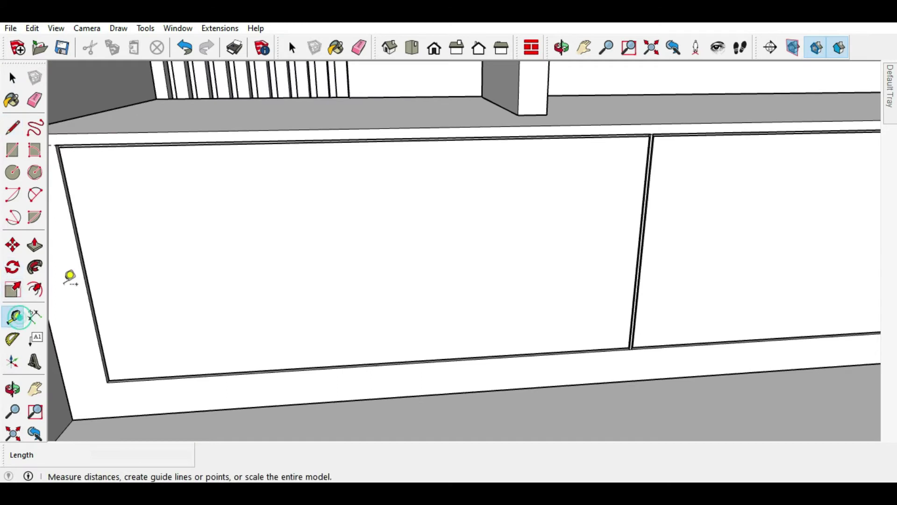
pyautogui.click(80, 246)
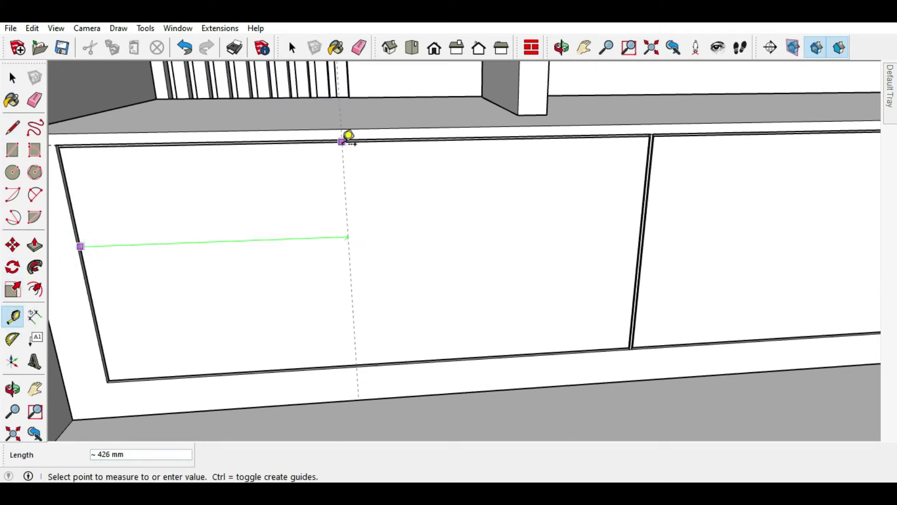
pyautogui.click(375, 138)
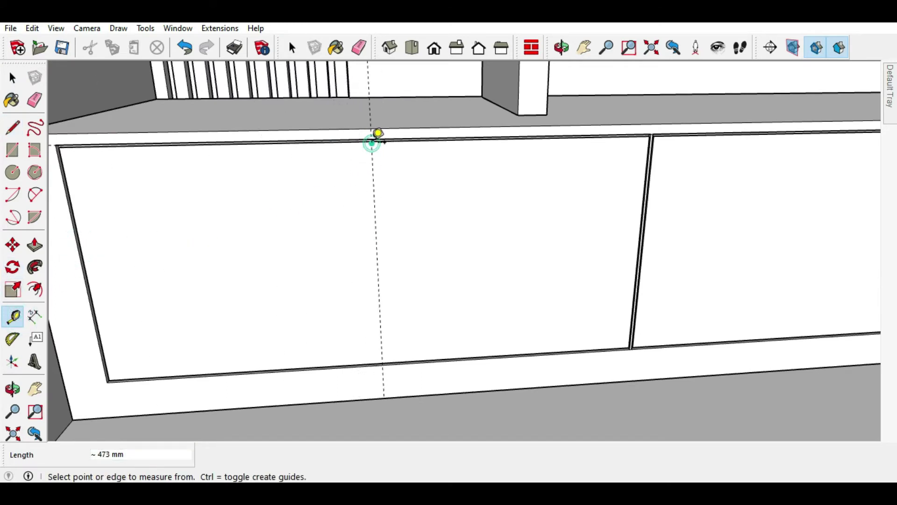
# Step: Add two parallel guides offset 60 mm from the vertical guide
pyautogui.click(18, 134)
pyautogui.click(13, 127)
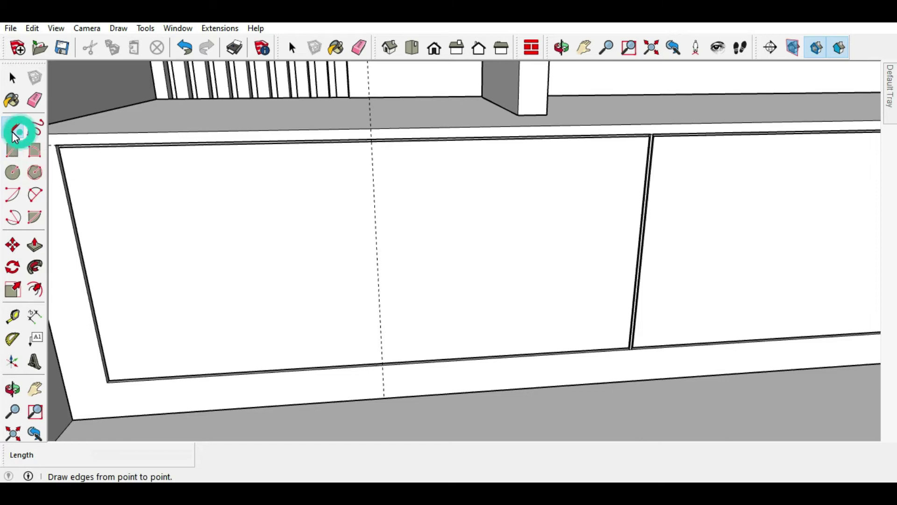
pyautogui.click(13, 317)
pyautogui.scroll(1, 291, 176)
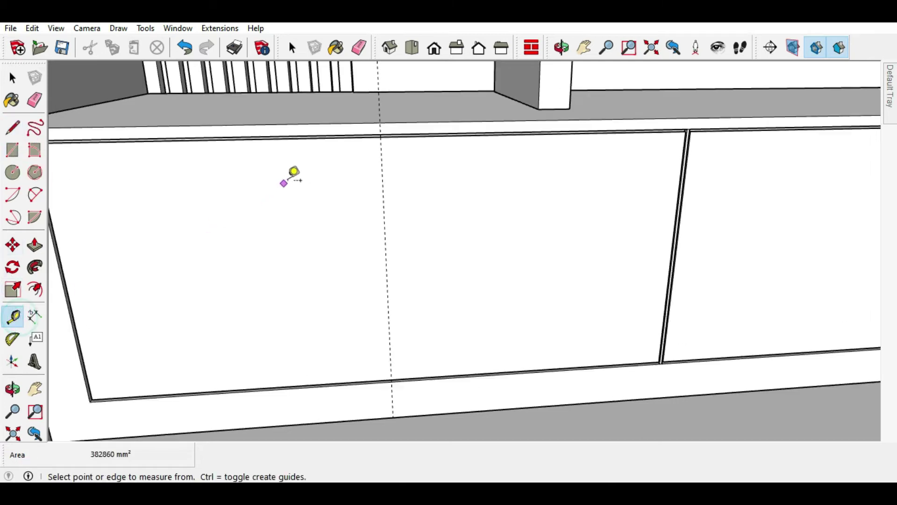
pyautogui.scroll(2, 299, 187)
pyautogui.click(410, 165)
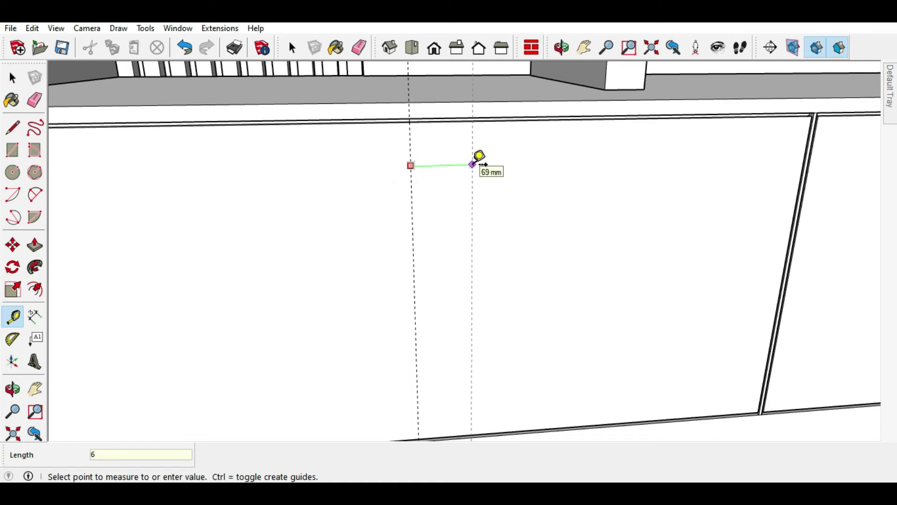
pyautogui.write('0')
pyautogui.press('Return')
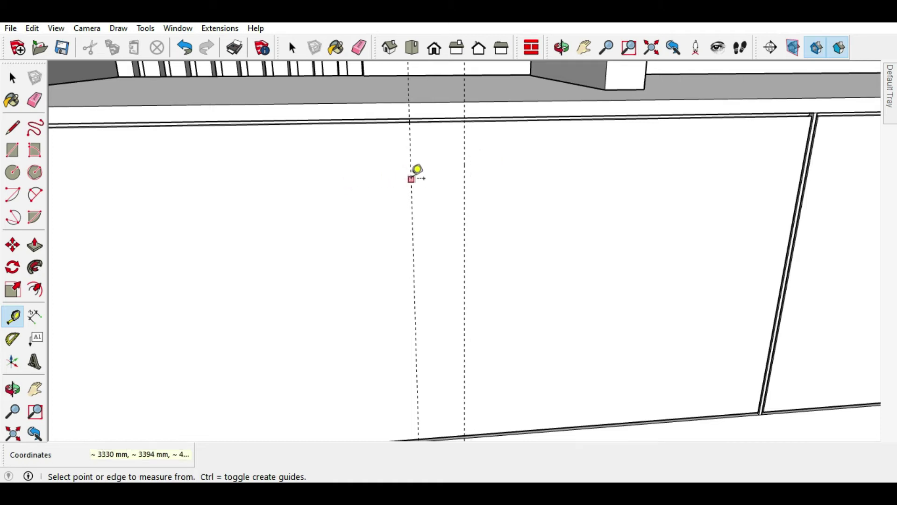
pyautogui.click(411, 179)
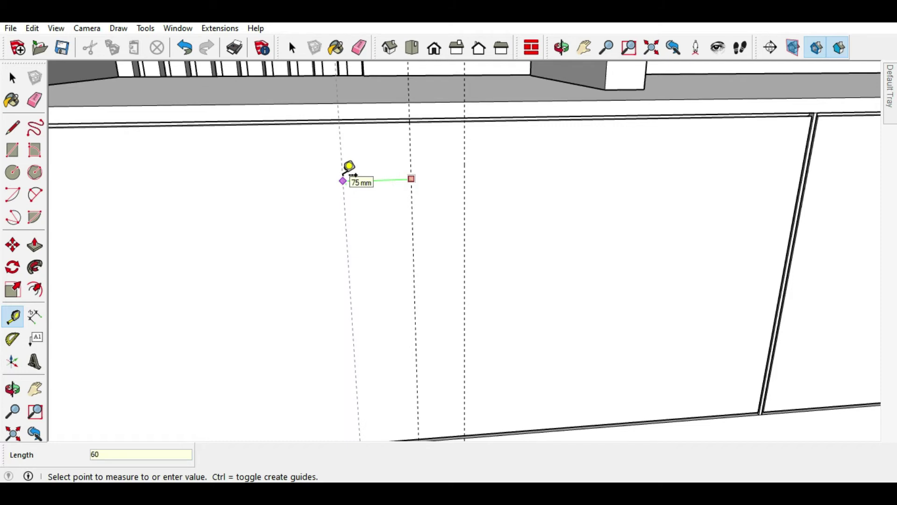
pyautogui.press('Return')
# Step: Add two horizontal guides 17 mm and 20 mm below the drawer's top edge
pyautogui.scroll(2, 434, 135)
pyautogui.click(432, 120)
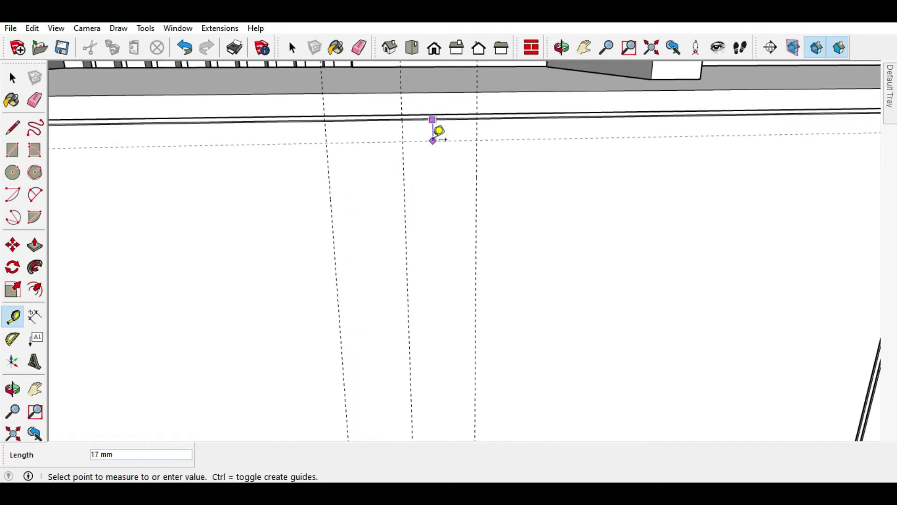
pyautogui.click(433, 140)
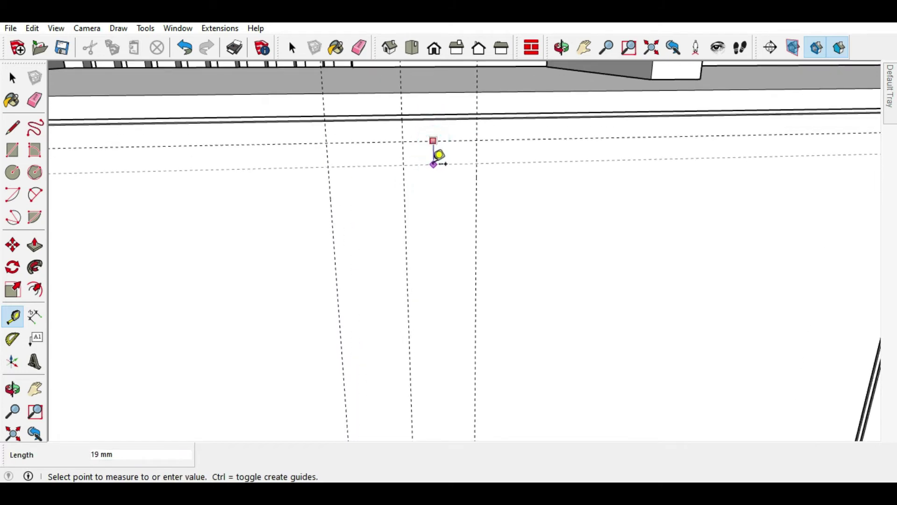
pyautogui.click(433, 166)
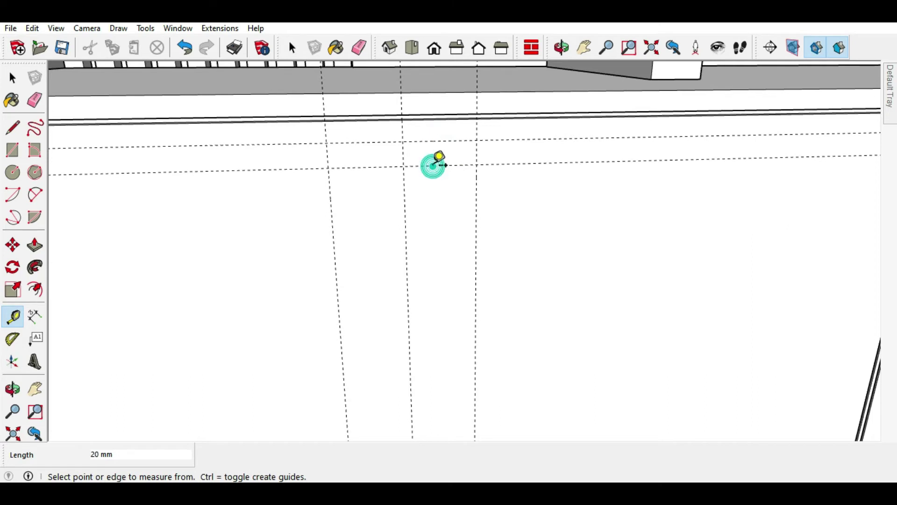
# Step: Draw a rectangle between the guide intersections and make it a group
pyautogui.click(12, 150)
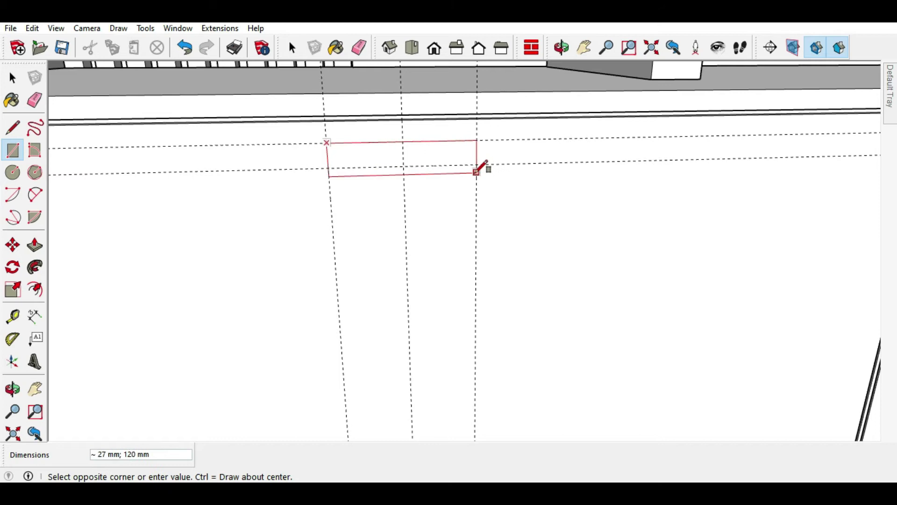
pyautogui.click(476, 164)
pyautogui.click(13, 79)
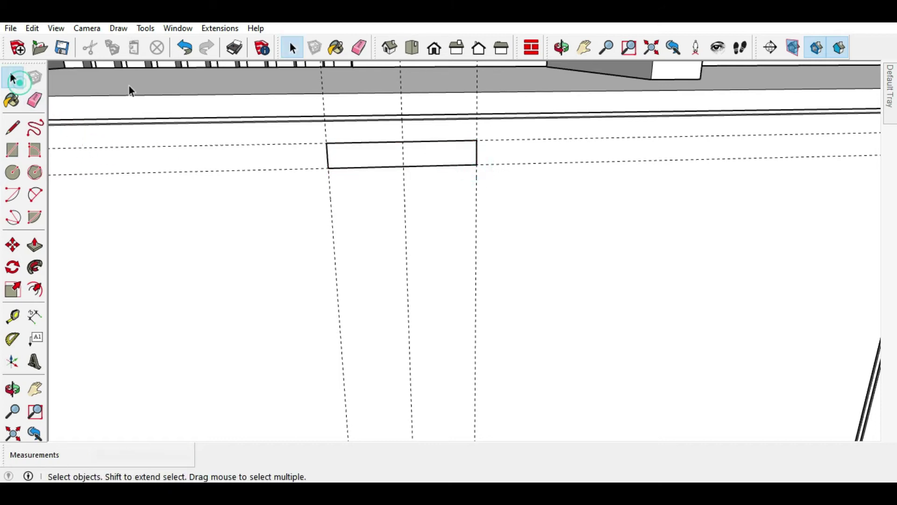
pyautogui.doubleClick(332, 154)
pyautogui.rightClick(337, 148)
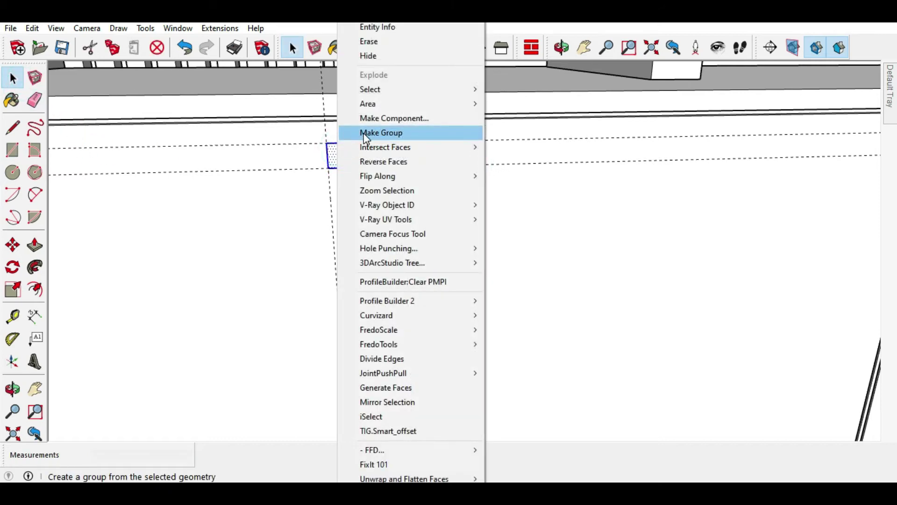
pyautogui.click(364, 132)
# Step: Delete all the guide lines and reverse the rectangle's faces
pyautogui.click(34, 100)
pyautogui.click(154, 130)
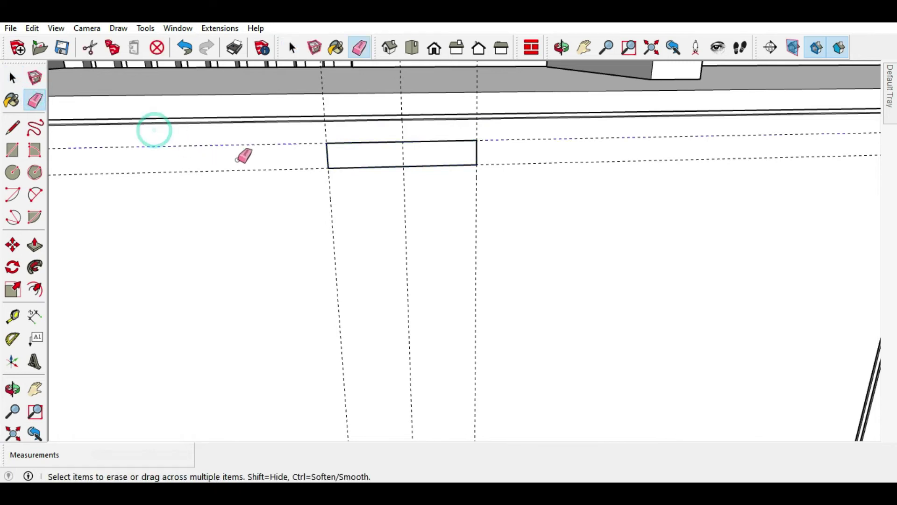
pyautogui.press('Delete')
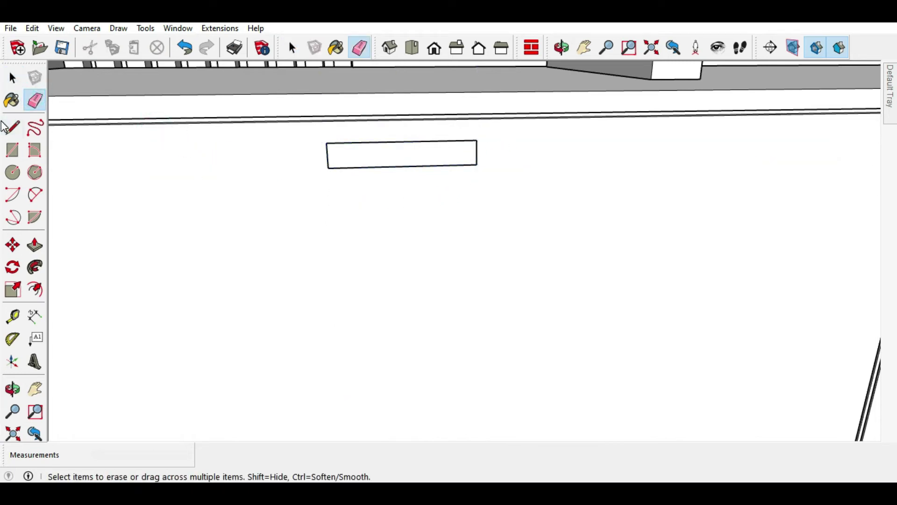
pyautogui.click(12, 77)
pyautogui.click(339, 152)
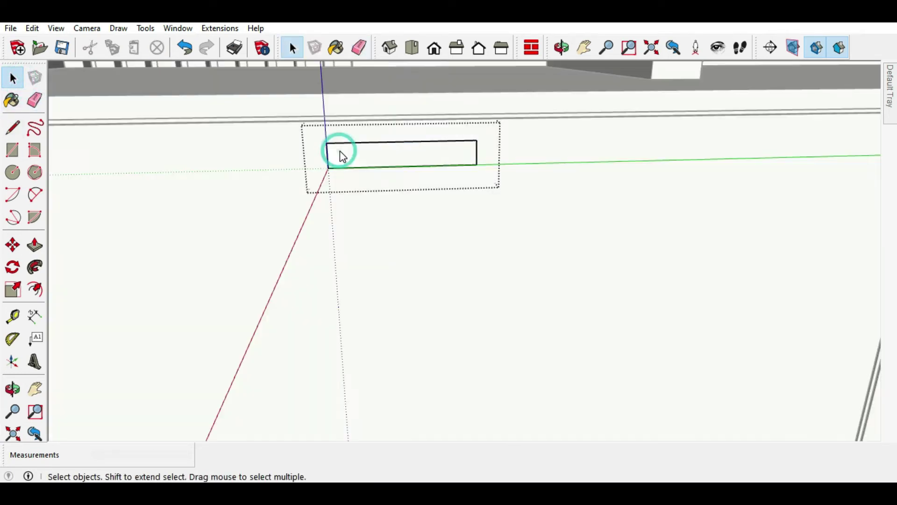
pyautogui.rightClick(341, 152)
pyautogui.click(345, 147)
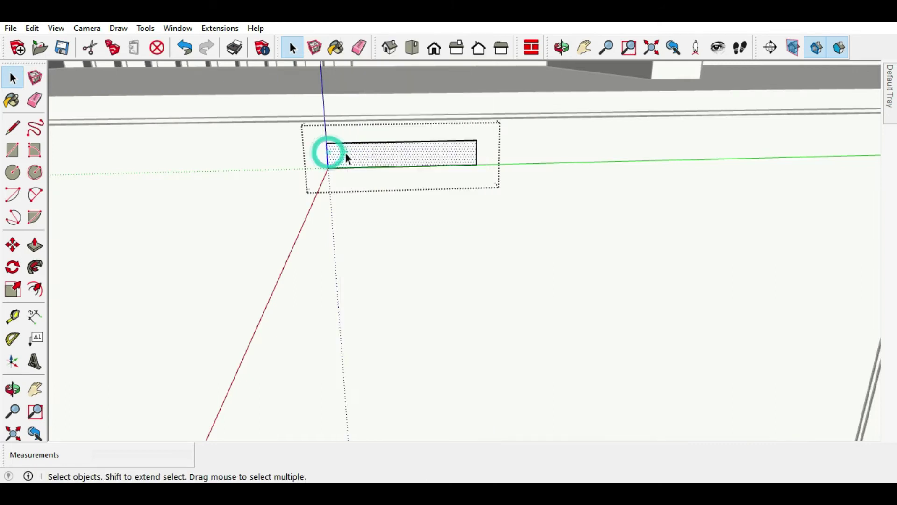
pyautogui.rightClick(346, 152)
pyautogui.click(335, 154)
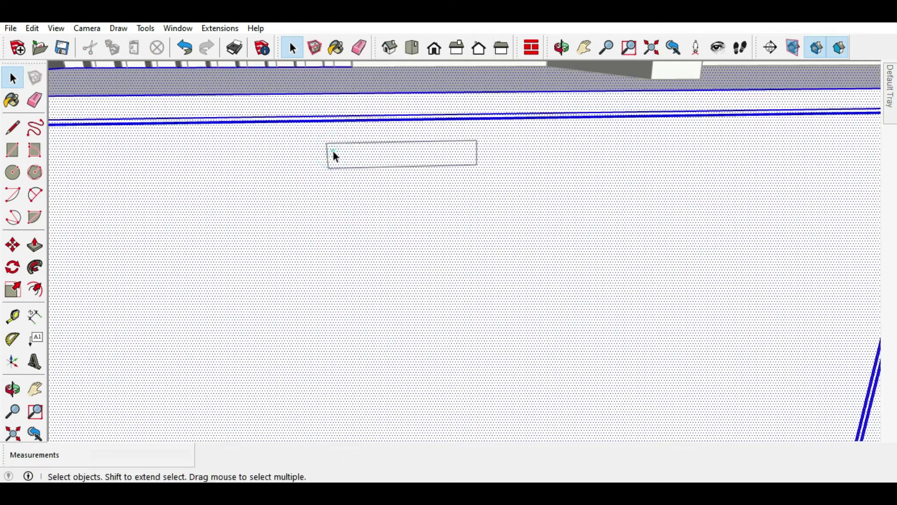
# Step: Regroup the rectangle and pull it out 40 mm into a handle block
pyautogui.click(379, 162)
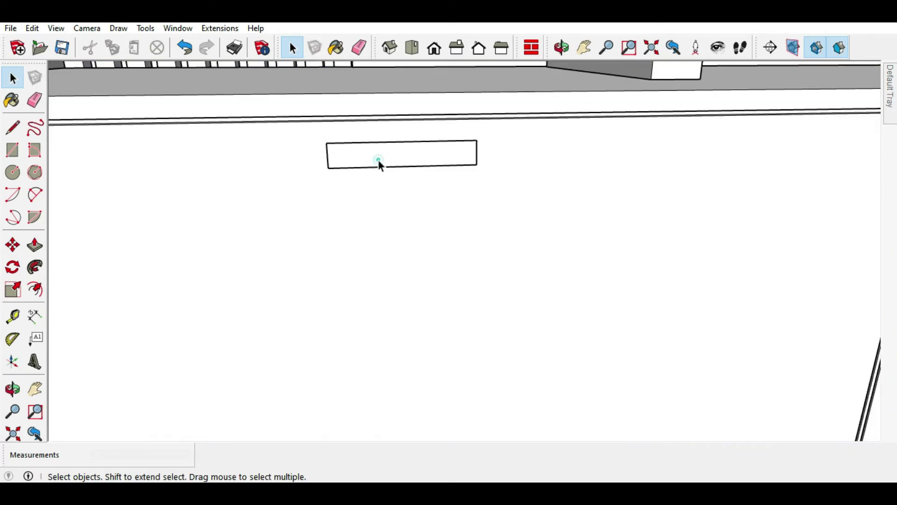
pyautogui.rightClick(379, 161)
pyautogui.click(433, 133)
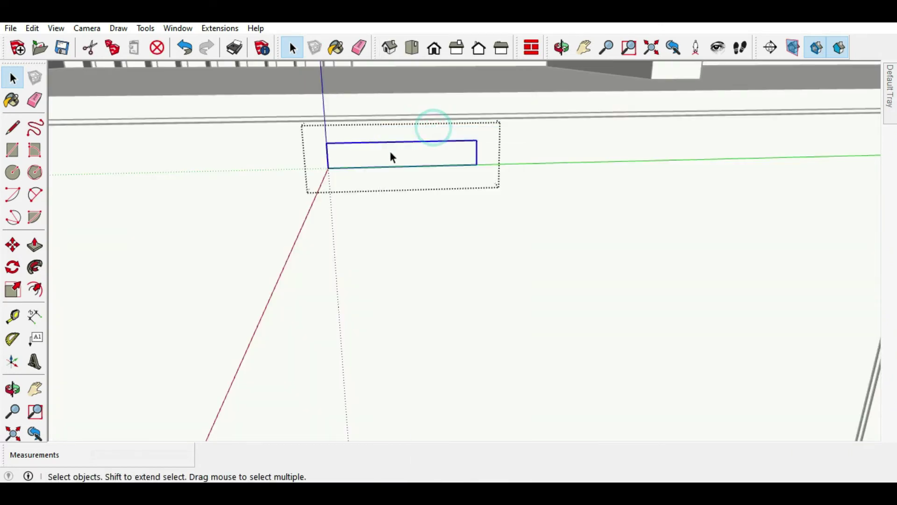
pyautogui.moveTo(390, 151); pyautogui.dragTo(453, 156, button='middle')
pyautogui.click(452, 154)
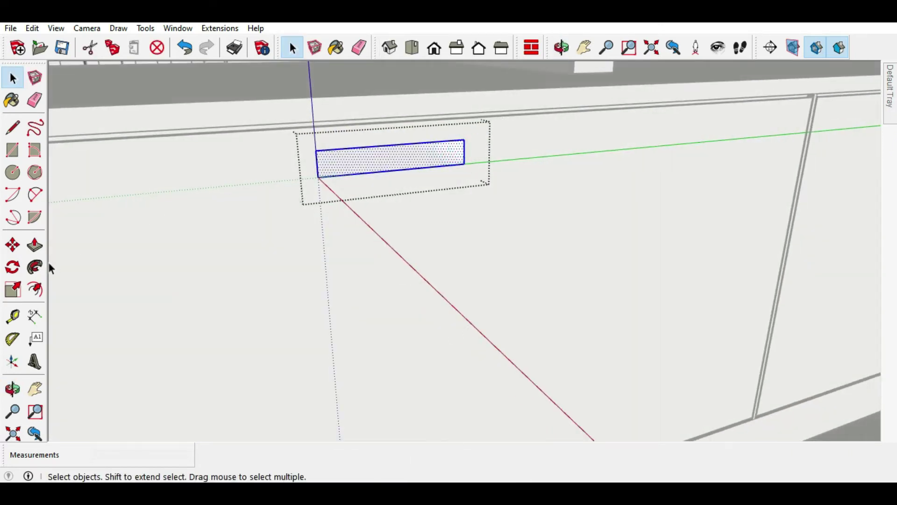
pyautogui.click(35, 245)
pyautogui.moveTo(364, 170); pyautogui.dragTo(386, 174)
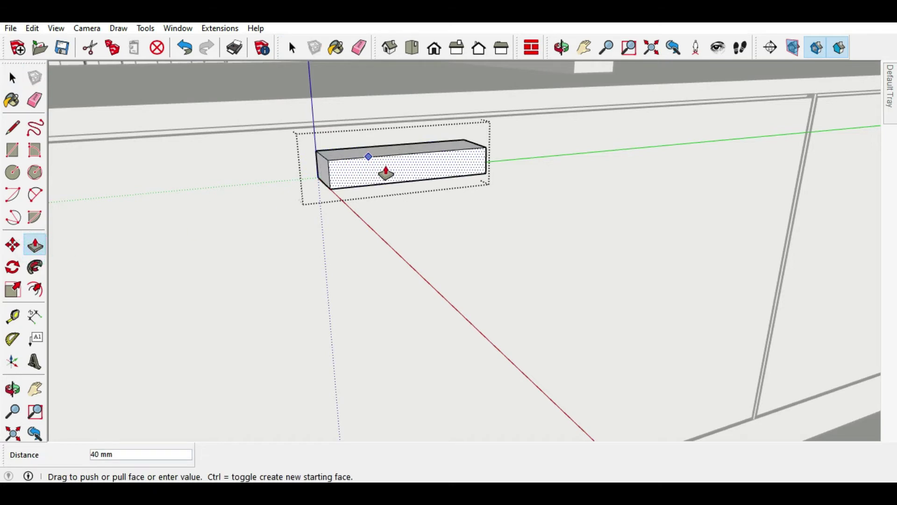
pyautogui.moveTo(356, 142); pyautogui.dragTo(456, 99, button='middle')
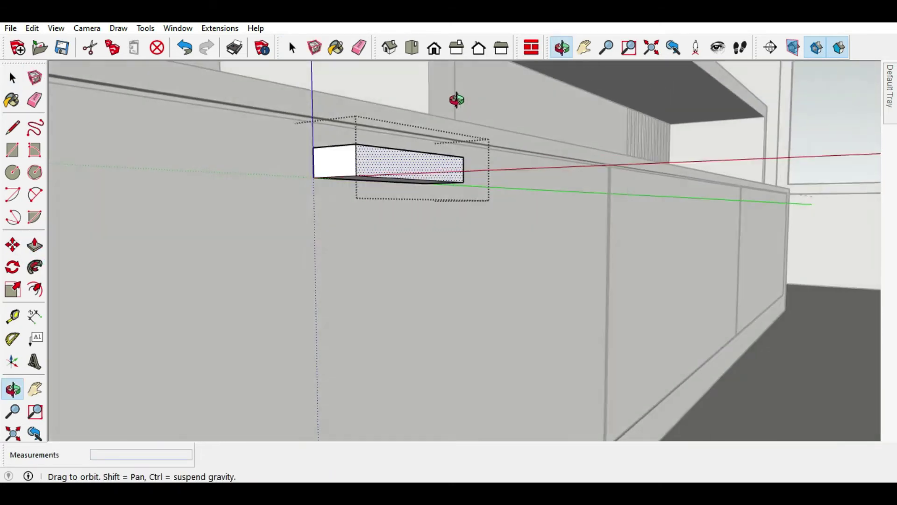
# Step: Place a guide 9 mm in from the handle block's end edge
pyautogui.click(13, 150)
pyautogui.scroll(2, 261, 140)
pyautogui.scroll(2, 444, 217)
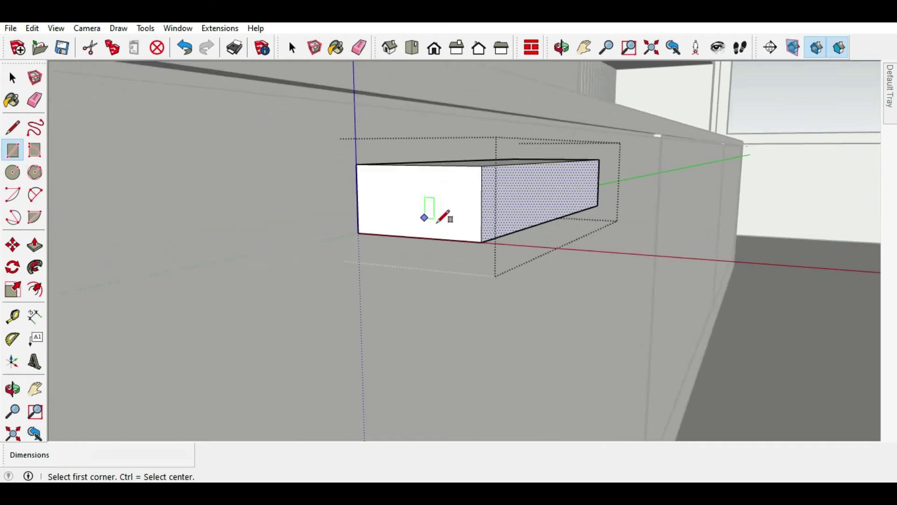
pyautogui.scroll(1, 438, 220)
pyautogui.click(492, 247)
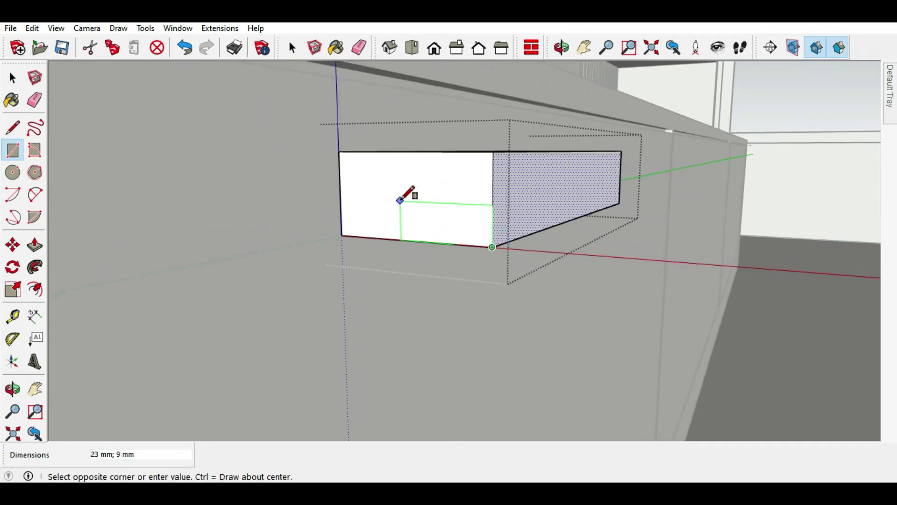
pyautogui.press('Escape')
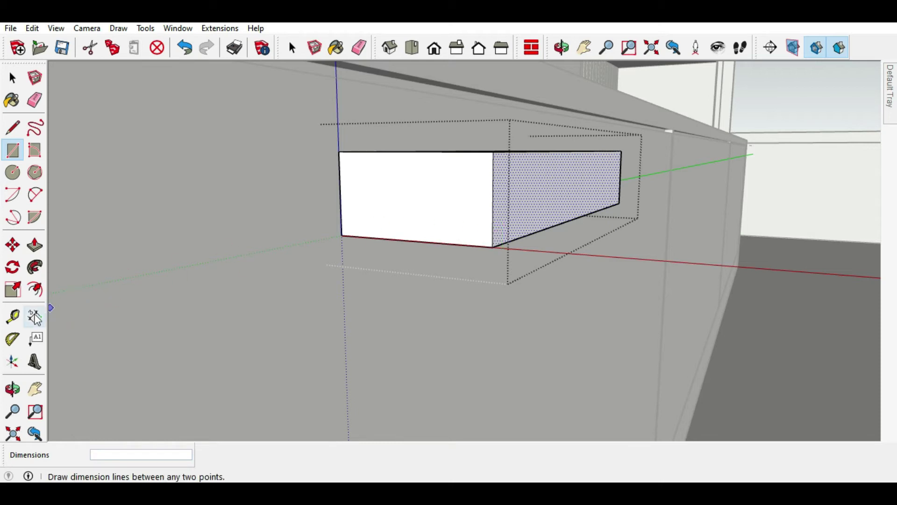
pyautogui.click(13, 316)
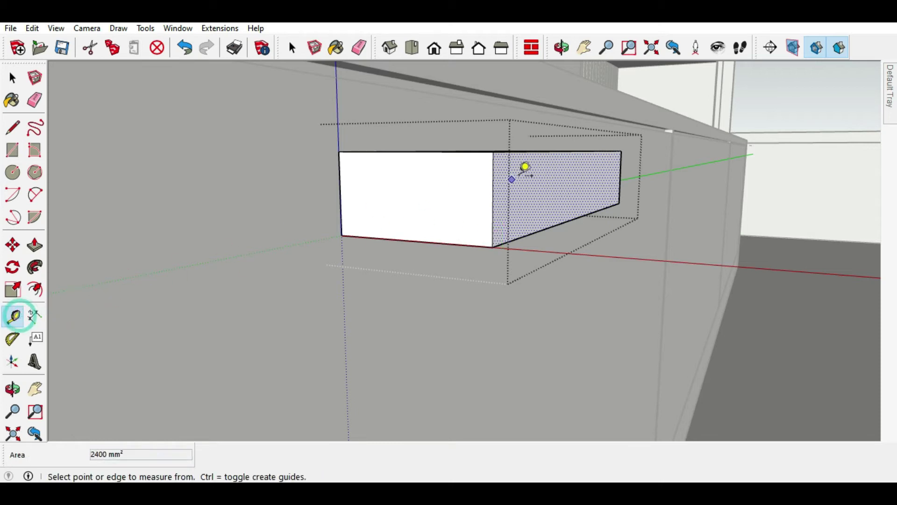
pyautogui.click(494, 206)
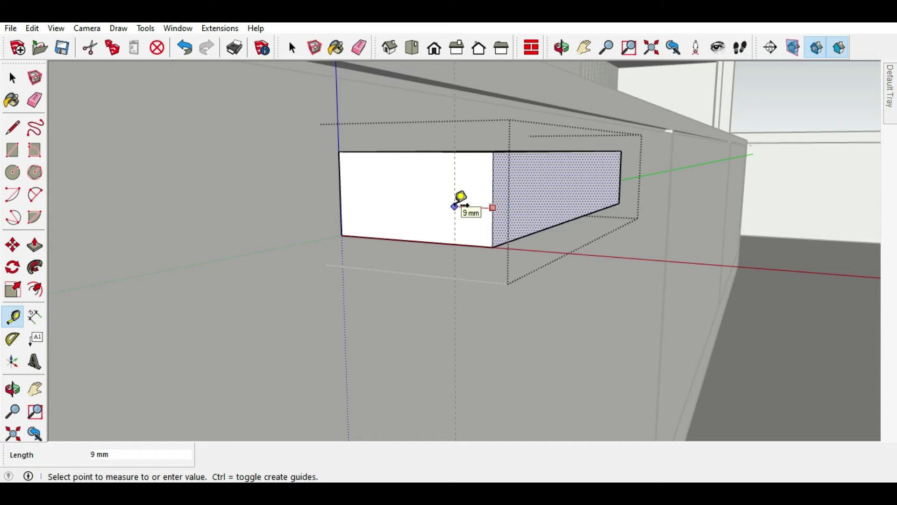
pyautogui.click(450, 205)
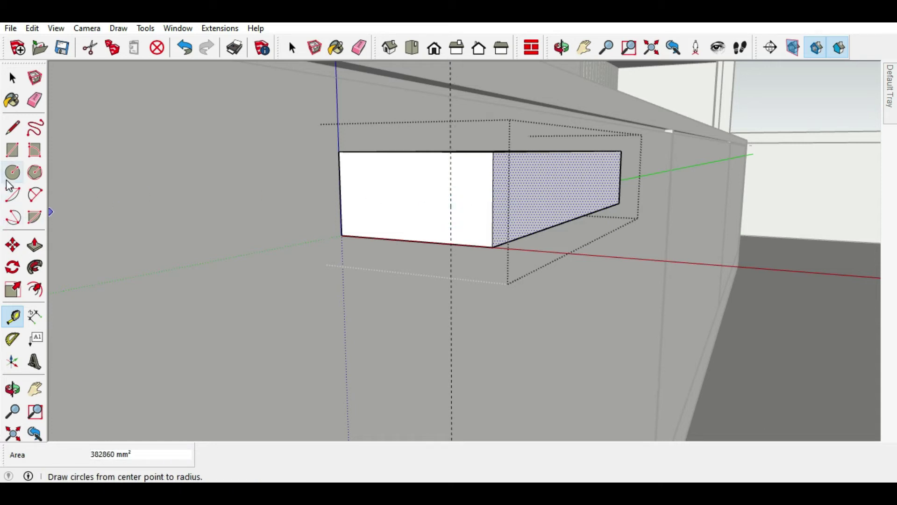
# Step: Draw a rectangle on the block's end face and push it 65 mm through the box
pyautogui.click(12, 150)
pyautogui.click(450, 244)
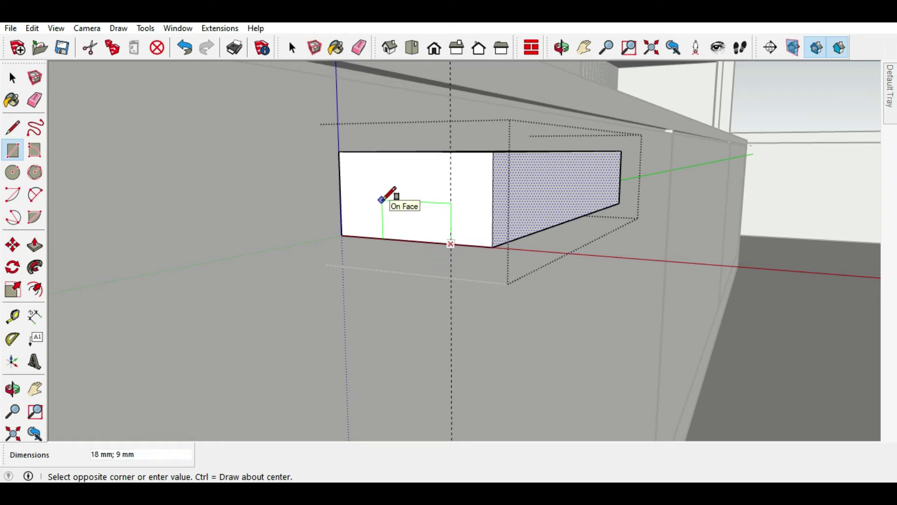
pyautogui.click(382, 201)
pyautogui.click(35, 245)
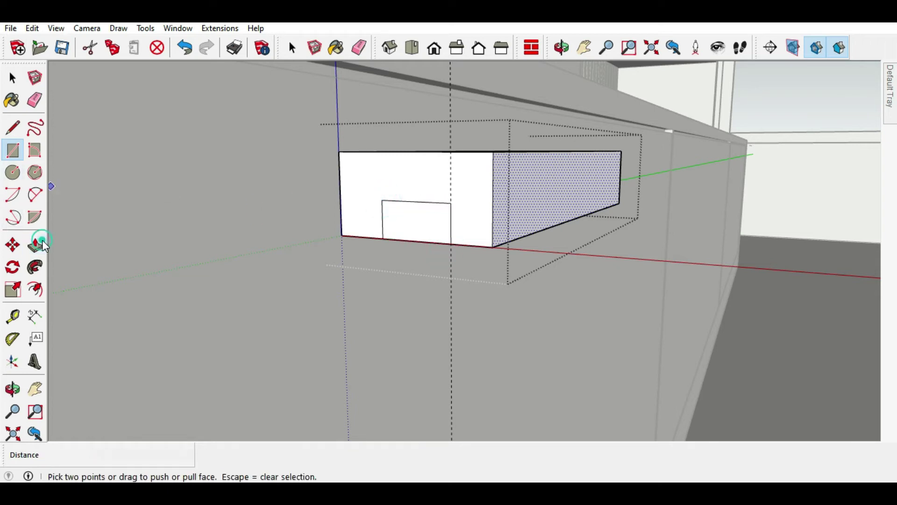
pyautogui.press('space')
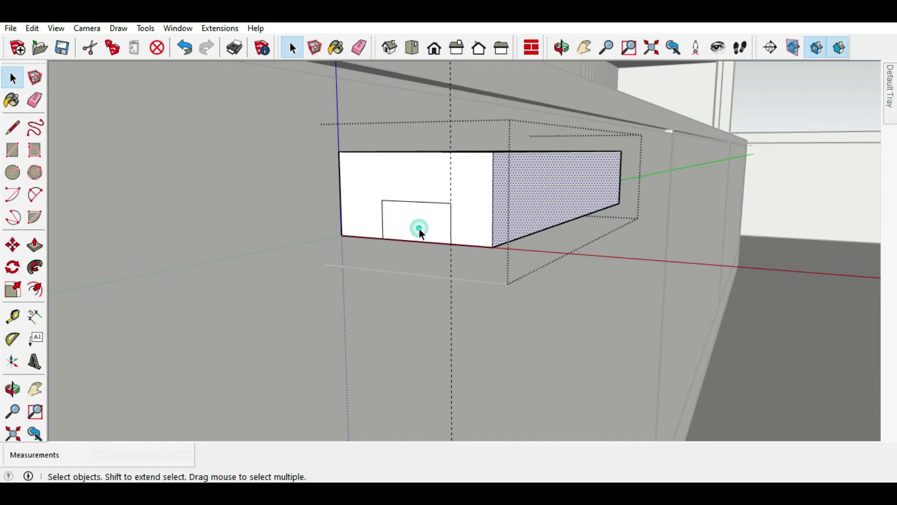
pyautogui.click(419, 229)
pyautogui.click(35, 245)
pyautogui.moveTo(453, 224); pyautogui.dragTo(536, 199)
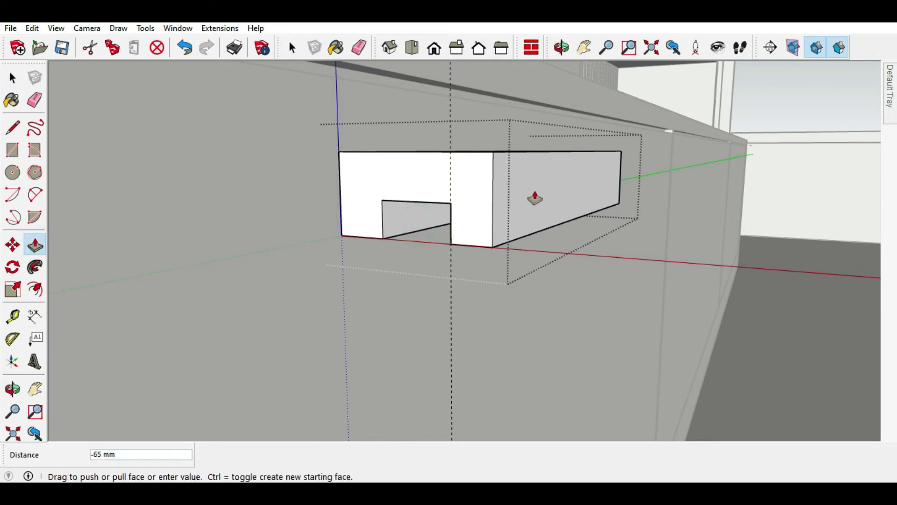
# Step: Orbit to check the groove underneath and exit the handle group
pyautogui.click(619, 173)
pyautogui.moveTo(619, 173); pyautogui.dragTo(380, 236, button='middle')
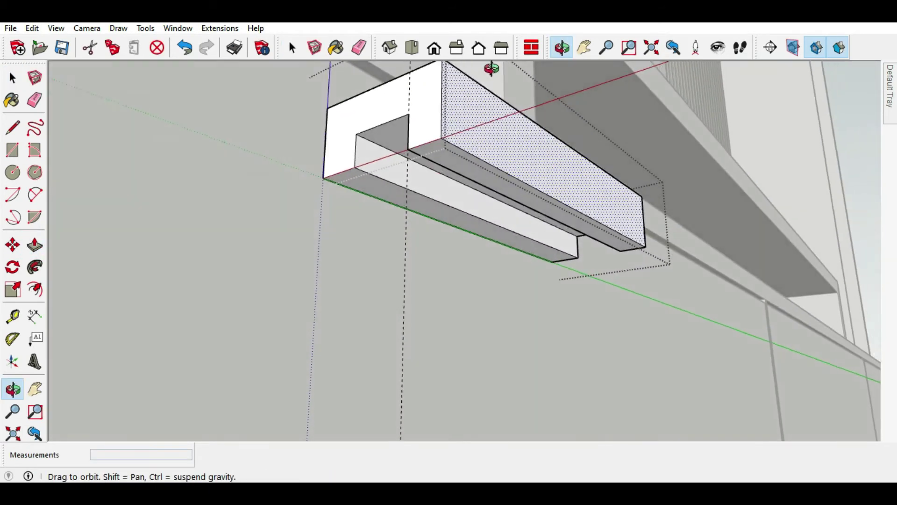
pyautogui.click(13, 78)
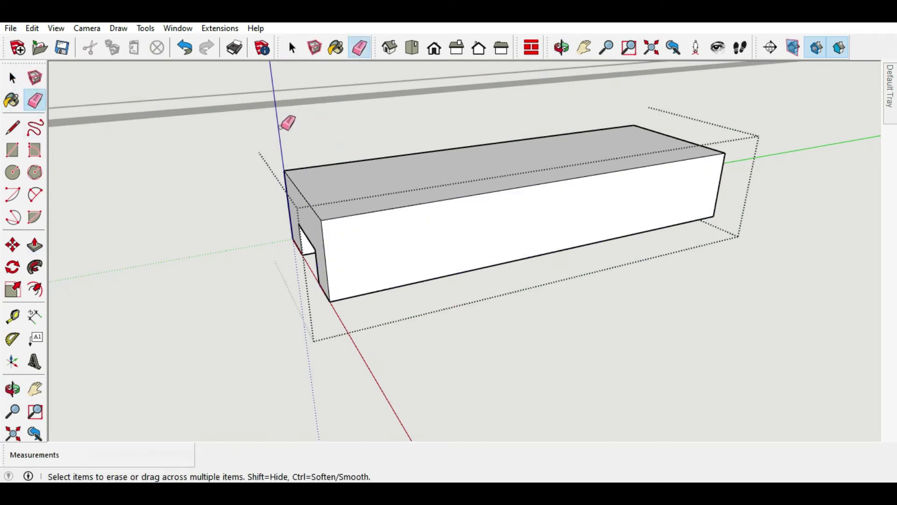
pyautogui.click(248, 158)
# Step: Copy the finished handle onto the middle drawer front
pyautogui.click(349, 201)
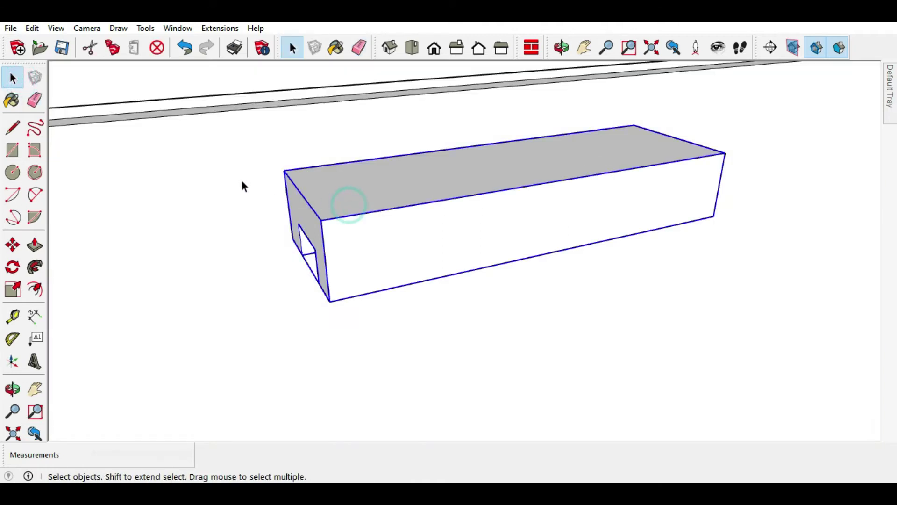
pyautogui.scroll(-3, 189, 108)
pyautogui.scroll(-2, 321, 166)
pyautogui.moveTo(322, 166); pyautogui.dragTo(252, 166, button='middle')
pyautogui.scroll(-3, 168, 186)
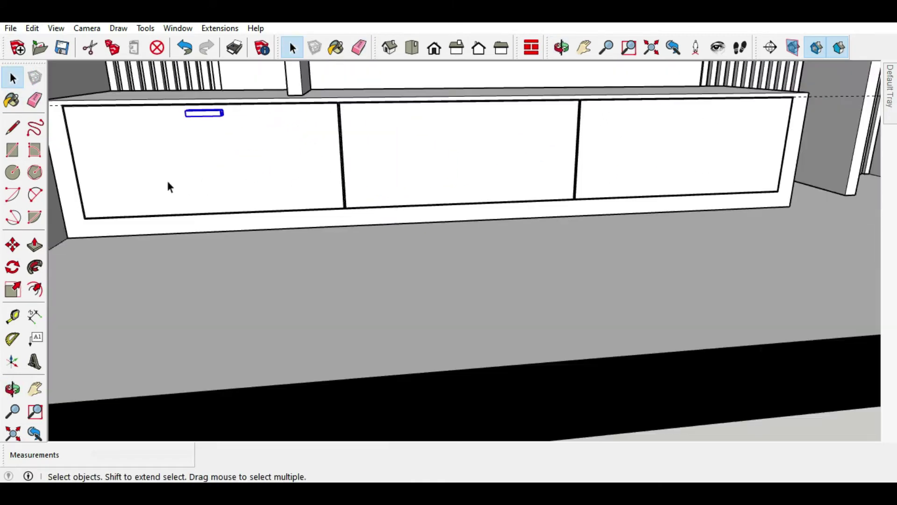
pyautogui.scroll(-1, 168, 186)
pyautogui.click(10, 246)
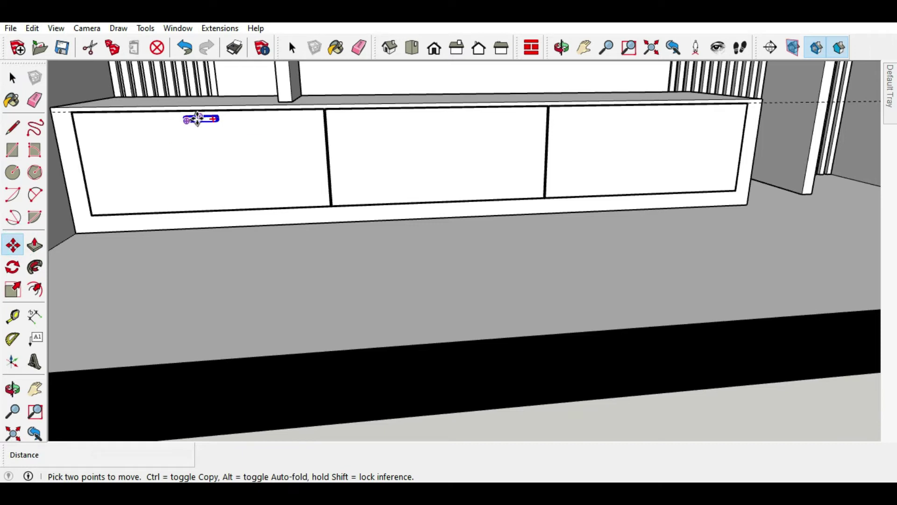
pyautogui.click(197, 118)
pyautogui.press('ctrl')
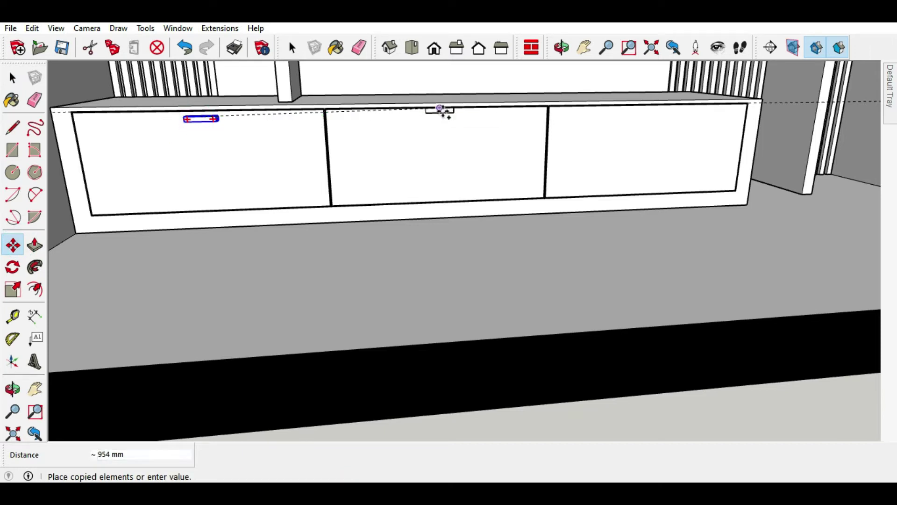
pyautogui.scroll(2, 453, 115)
pyautogui.scroll(2, 443, 112)
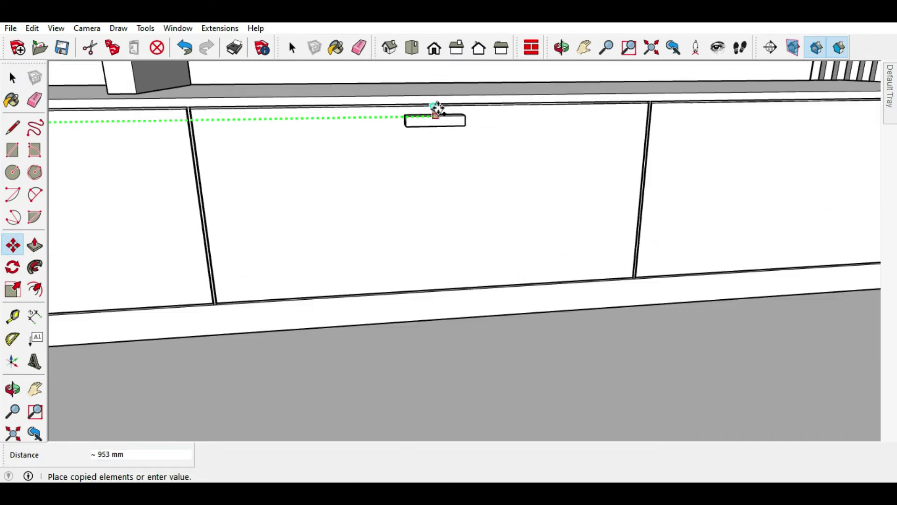
pyautogui.click(428, 140)
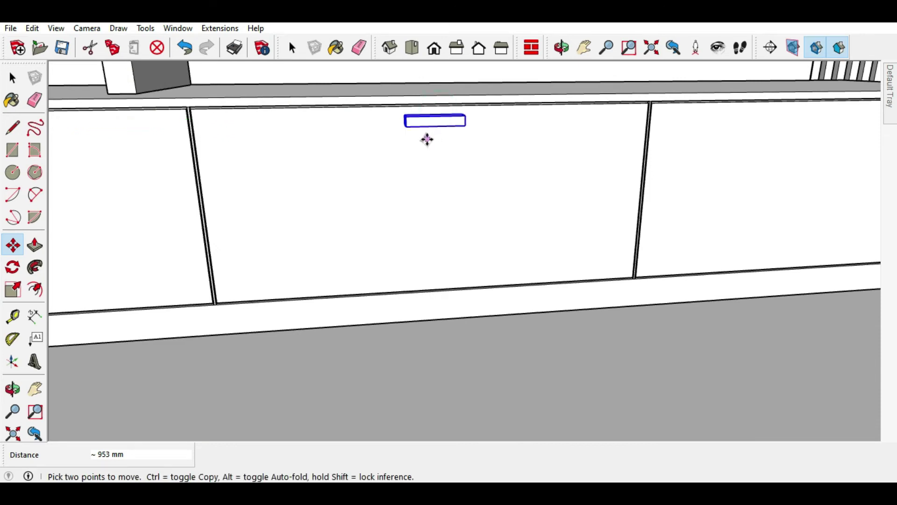
# Step: Copy the handle another 1000 mm over onto the right drawer front
pyautogui.click(434, 116)
pyautogui.press('ctrl')
pyautogui.scroll(-3, 405, 122)
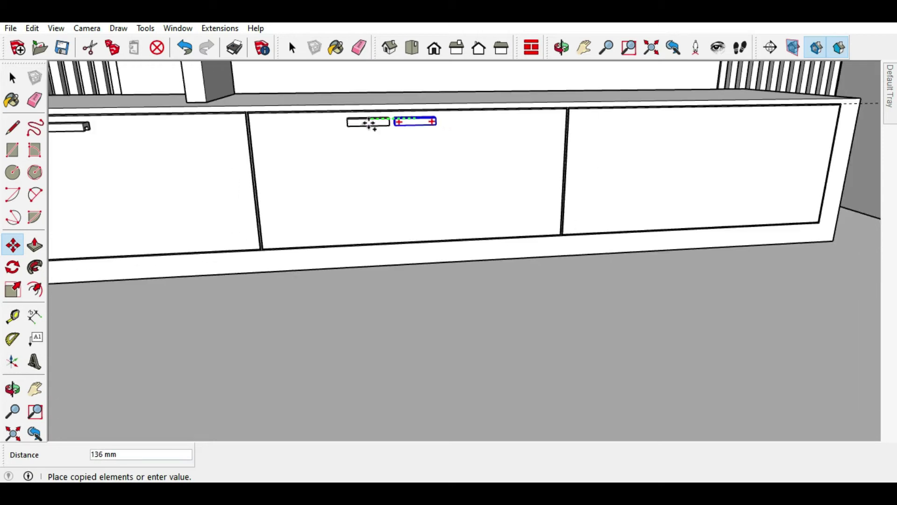
pyautogui.scroll(-2, 467, 119)
pyautogui.click(621, 107)
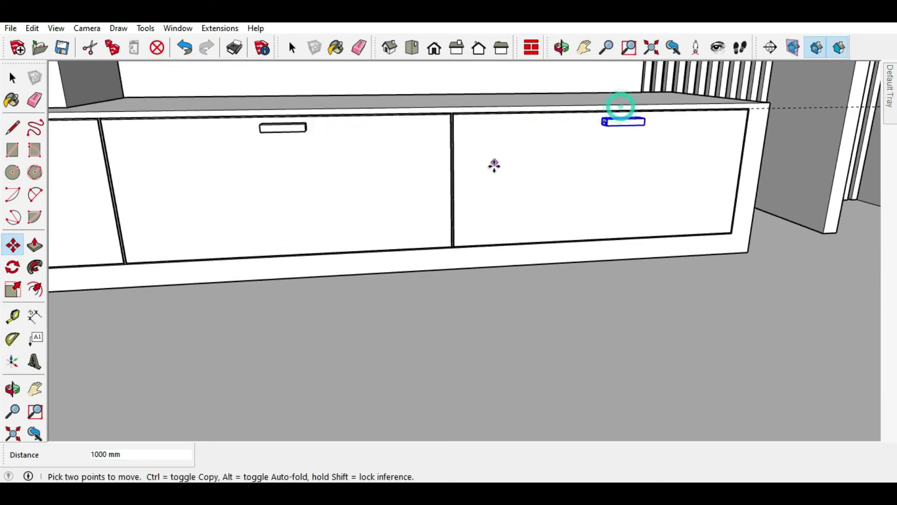
pyautogui.scroll(-4, 581, 184)
pyautogui.click(17, 78)
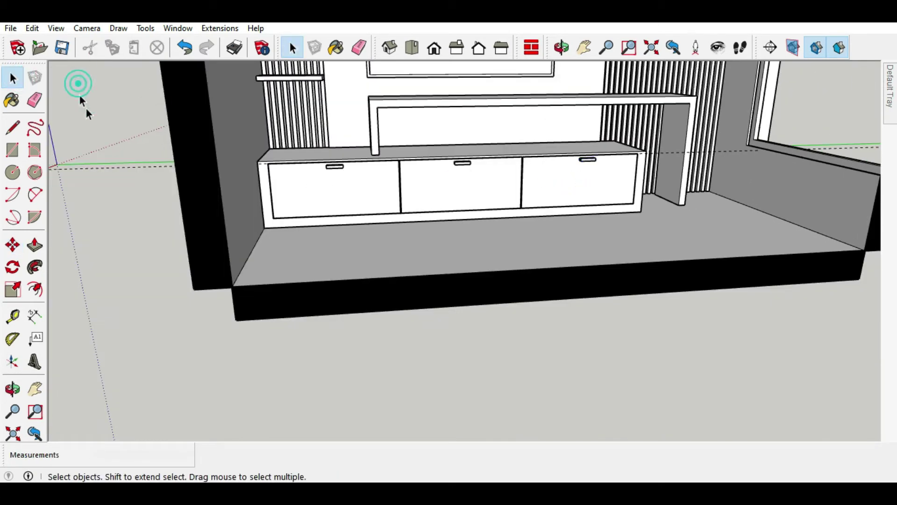
pyautogui.scroll(-4, 252, 225)
pyautogui.moveTo(360, 289); pyautogui.dragTo(276, 204, button='middle')
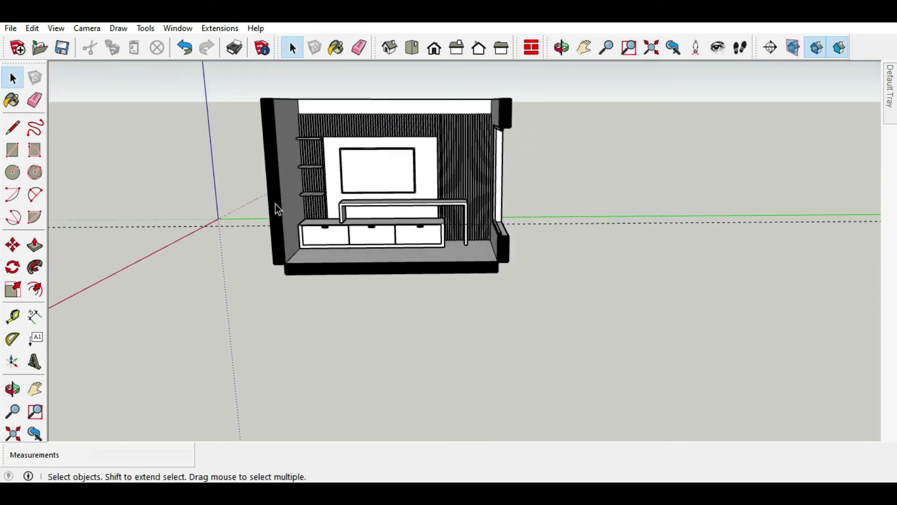
pyautogui.scroll(3, 223, 85)
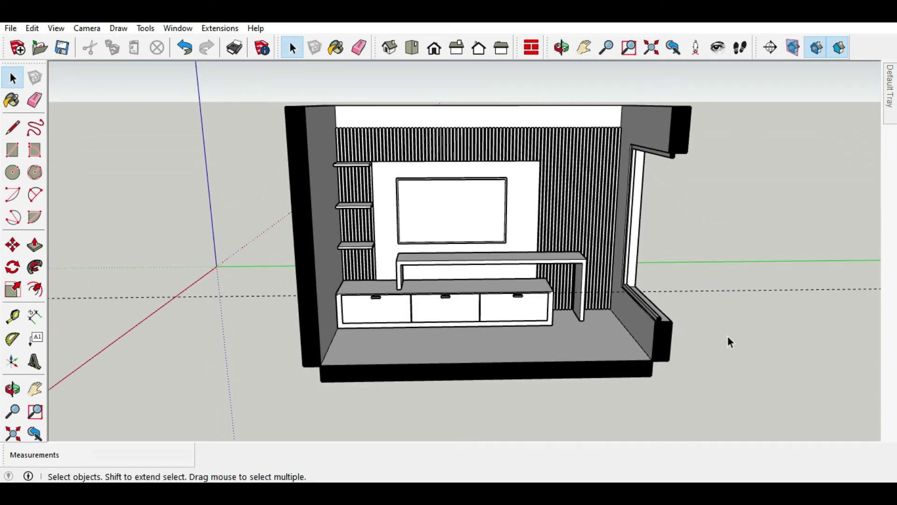
pyautogui.moveTo(590, 318); pyautogui.dragTo(585, 269, button='middle')
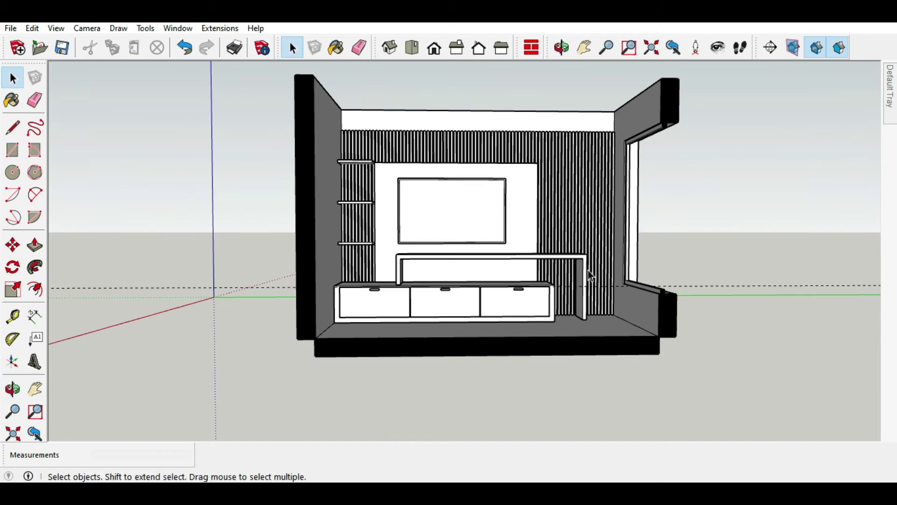
pyautogui.scroll(2, 510, 232)
pyautogui.scroll(2, 509, 232)
pyautogui.scroll(2, 514, 295)
pyautogui.moveTo(538, 290)
pyautogui.mouseDown()
pyautogui.moveTo(563, 271)
pyautogui.moveTo(585, 287)
pyautogui.moveTo(517, 302)
pyautogui.moveTo(485, 291)
pyautogui.moveTo(468, 310)
pyautogui.moveTo(475, 324)
pyautogui.mouseUp()
pyautogui.press('space')
pyautogui.click(651, 337)
pyautogui.doubleClick(651, 339)
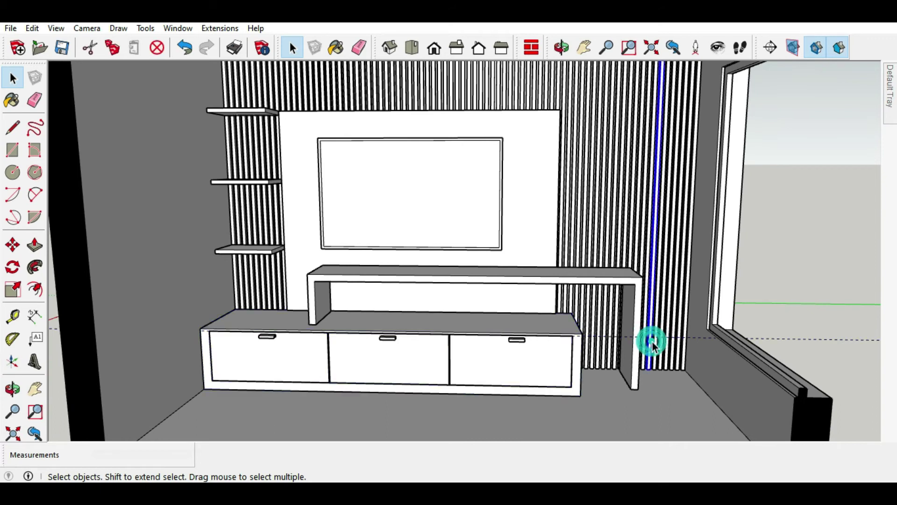
pyautogui.hotkey('ctrl', 'z')
pyautogui.hotkey('ctrl', 'z')
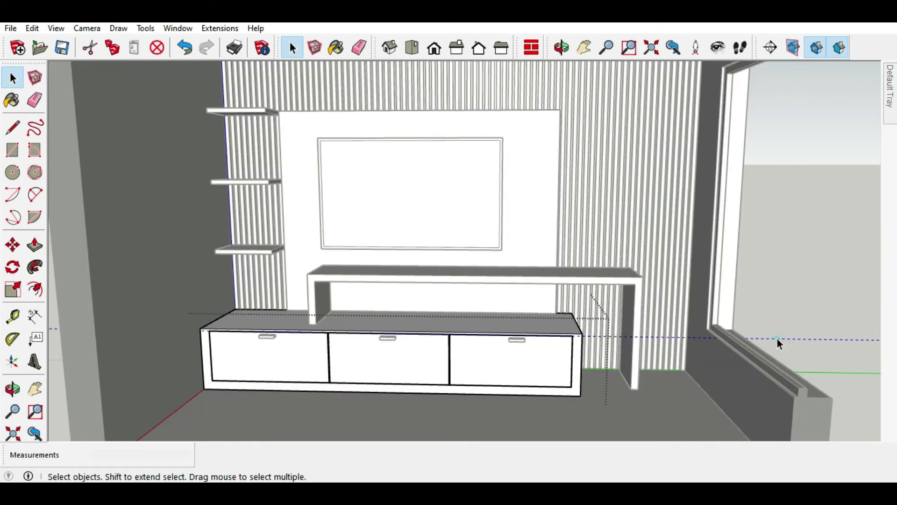
pyautogui.click(776, 337)
pyautogui.scroll(-3, 450, 269)
pyautogui.moveTo(449, 268); pyautogui.dragTo(481, 313, button='middle')
pyautogui.scroll(3, 482, 313)
pyautogui.moveTo(473, 344)
pyautogui.mouseDown(button='middle')
pyautogui.moveTo(481, 325)
pyautogui.moveTo(471, 344)
pyautogui.mouseUp(button='middle')
pyautogui.scroll(-2, 445, 355)
pyautogui.scroll(1, 550, 217)
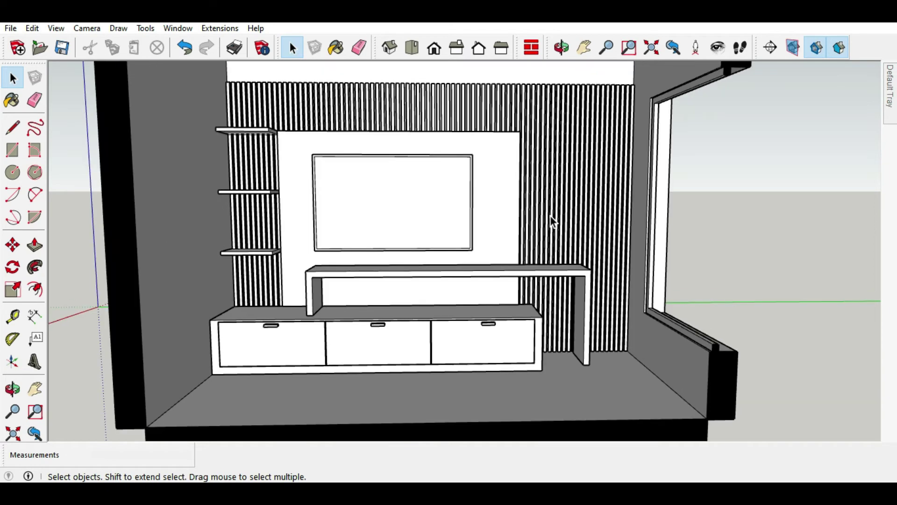
pyautogui.moveTo(487, 301); pyautogui.dragTo(489, 277, button='middle')
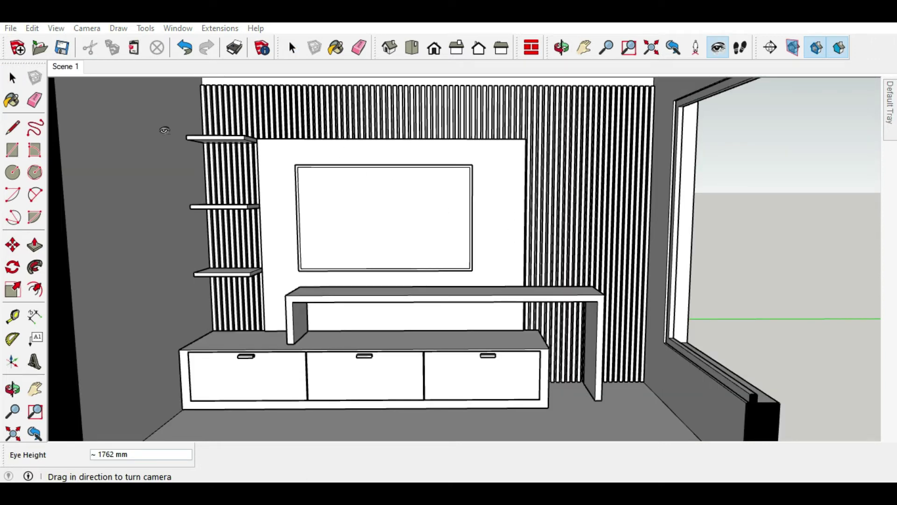
# Step: Select the large and small picture frames, ring ornament, sculpture and book stack
pyautogui.click(12, 78)
pyautogui.scroll(-4, 683, 274)
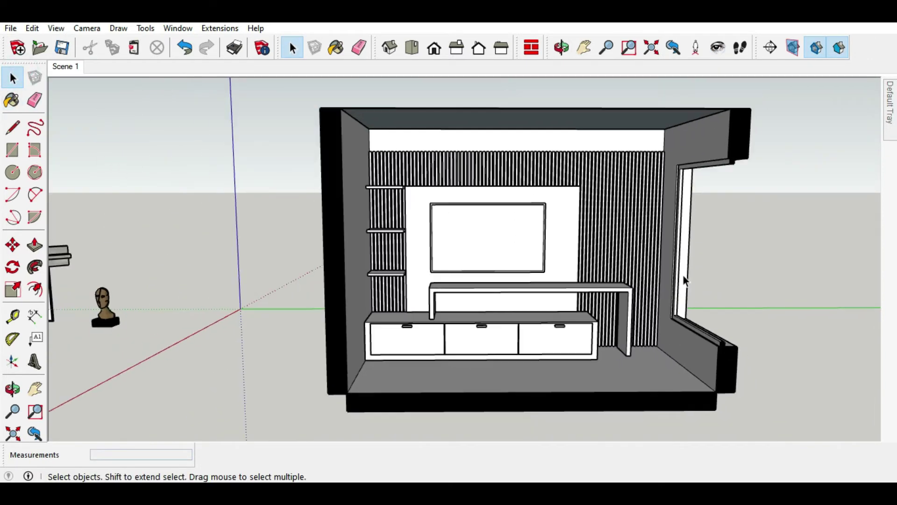
pyautogui.scroll(-2, 607, 272)
pyautogui.scroll(-2, 607, 271)
pyautogui.scroll(1, 272, 270)
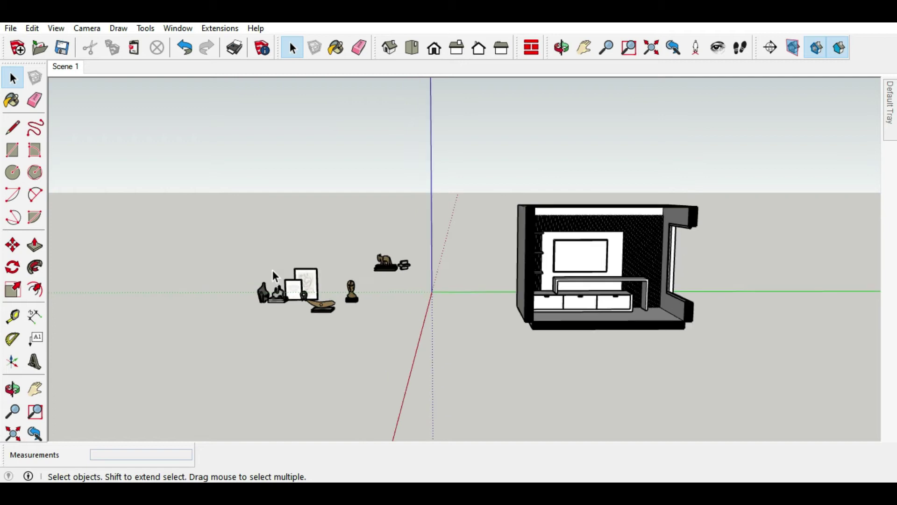
pyautogui.scroll(1, 274, 272)
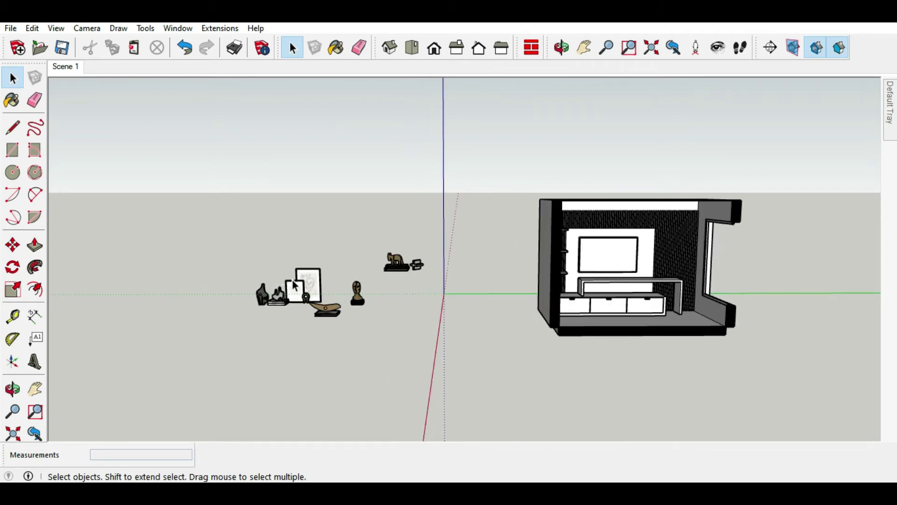
pyautogui.scroll(1, 293, 280)
pyautogui.scroll(1, 294, 284)
pyautogui.scroll(2, 307, 292)
pyautogui.scroll(2, 344, 273)
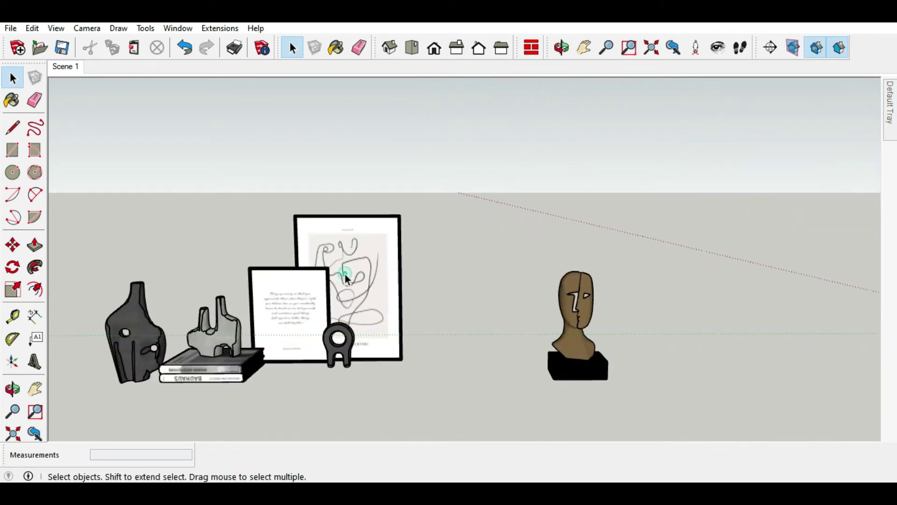
pyautogui.click(345, 275)
pyautogui.keyDown('shift'); pyautogui.click(313, 277); pyautogui.keyUp('shift')
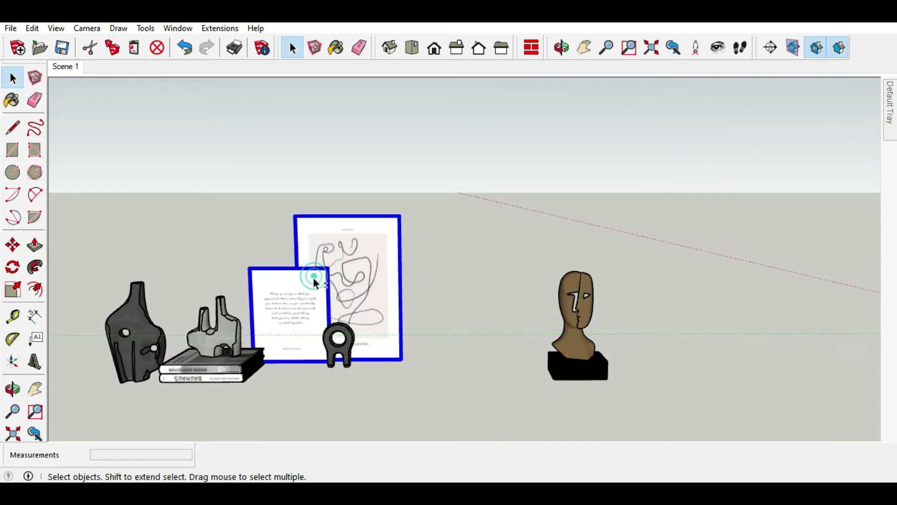
pyautogui.keyDown('shift'); pyautogui.click(341, 349); pyautogui.keyUp('shift')
pyautogui.keyDown('shift'); pyautogui.click(222, 331); pyautogui.keyUp('shift')
pyautogui.keyDown('shift'); pyautogui.click(225, 369); pyautogui.keyUp('shift')
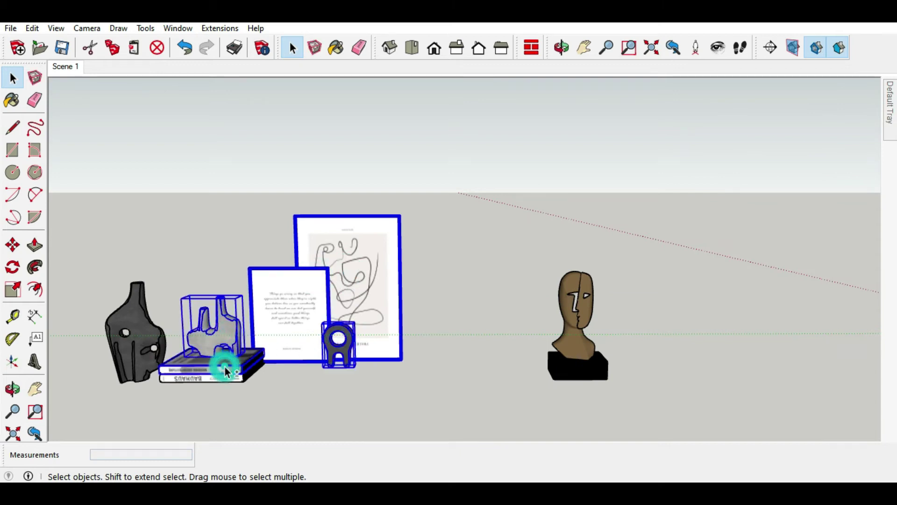
# Step: Move the selected props beside the black sculpture
pyautogui.click(13, 245)
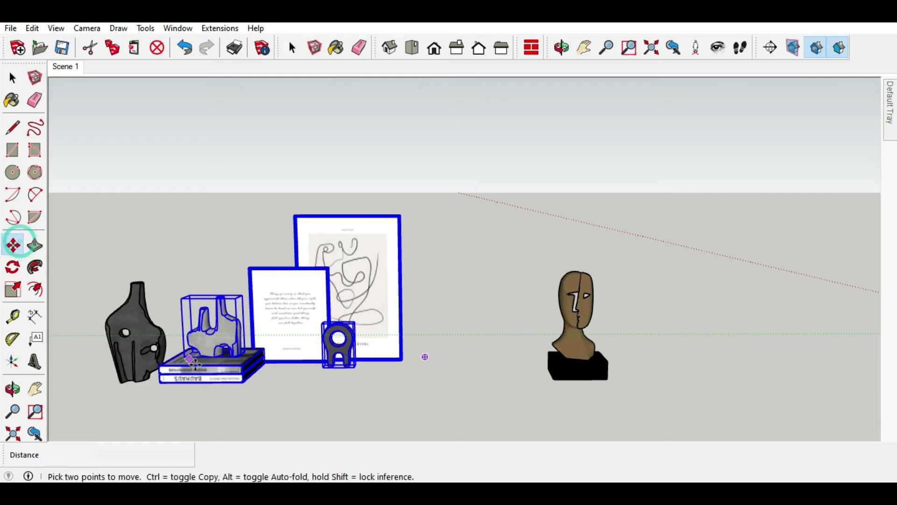
pyautogui.click(224, 376)
pyautogui.scroll(-2, 167, 298)
pyautogui.scroll(-2, 167, 298)
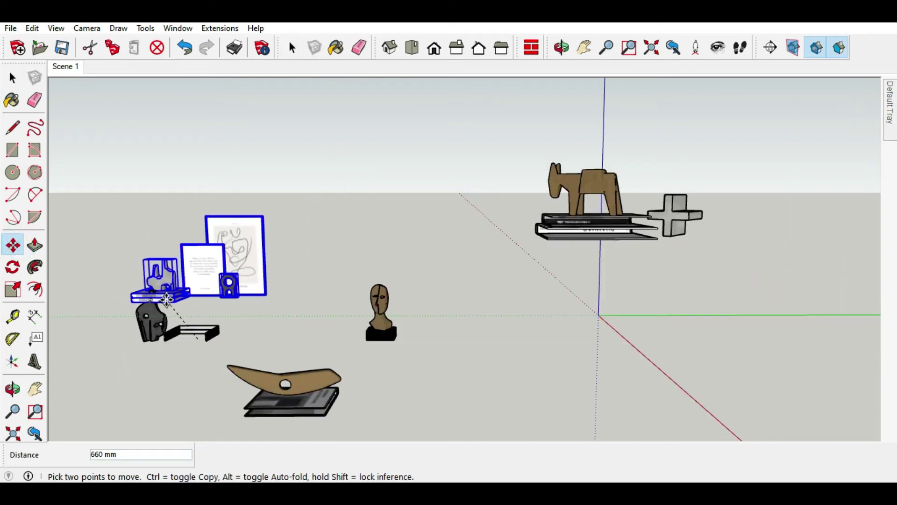
pyautogui.click(177, 334)
pyautogui.scroll(3, 194, 336)
pyautogui.scroll(2, 194, 337)
pyautogui.click(12, 78)
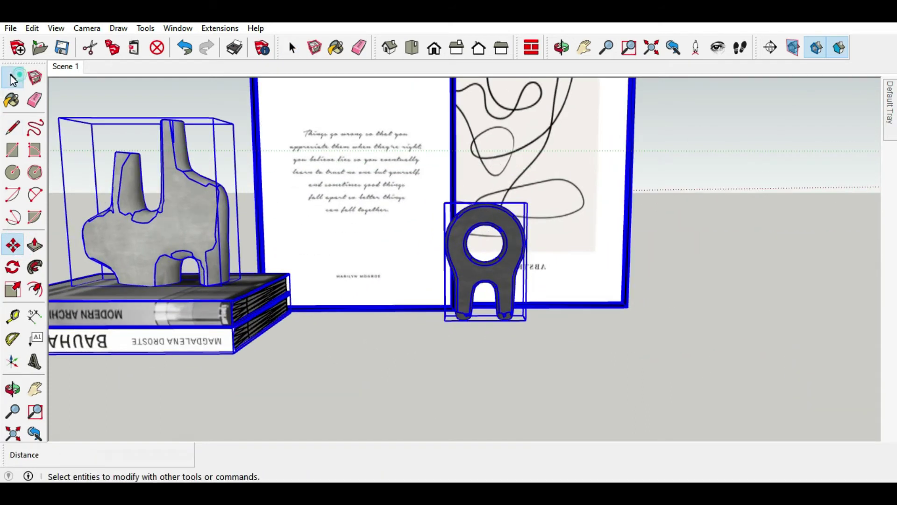
# Step: Make the two stacked books into one group
pyautogui.keyDown('shift'); pyautogui.click(251, 306); pyautogui.keyUp('shift')
pyautogui.keyDown('shift'); pyautogui.click(248, 332); pyautogui.keyUp('shift')
pyautogui.rightClick(248, 329)
pyautogui.click(299, 148)
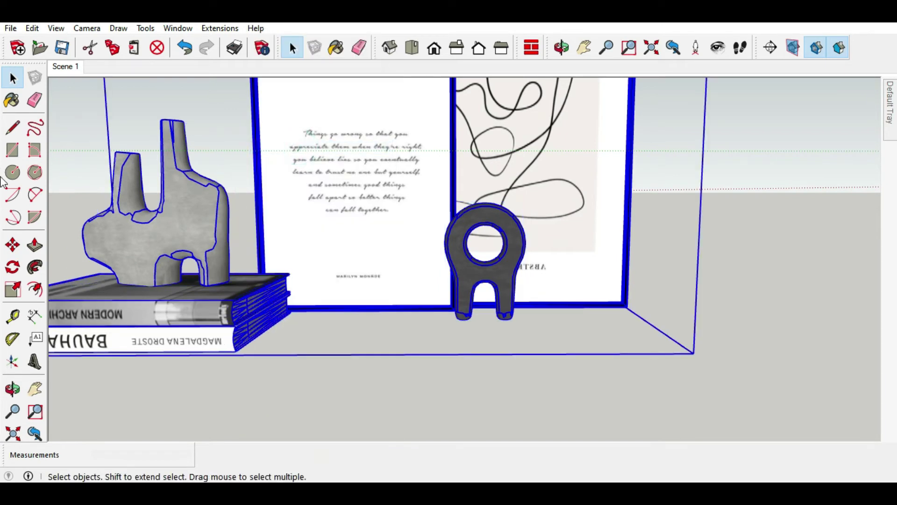
# Step: Pick up the decor arrangement and carry it toward the TV cabinet
pyautogui.click(13, 245)
pyautogui.click(212, 302)
pyautogui.scroll(-3, 211, 303)
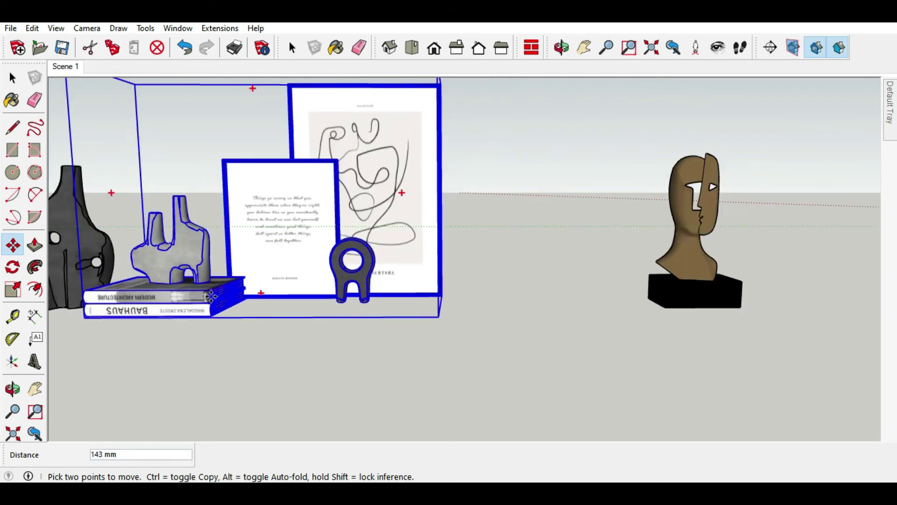
pyautogui.scroll(-3, 210, 304)
pyautogui.scroll(-2, 210, 307)
pyautogui.scroll(-3, 210, 307)
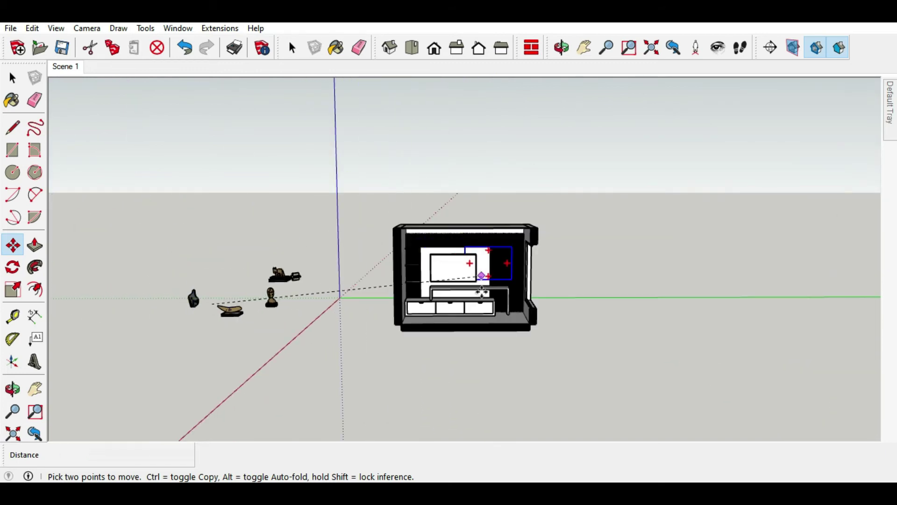
pyautogui.scroll(5, 455, 280)
# Step: With the decor on the console, lift the ring sculpture upward
pyautogui.scroll(5, 461, 292)
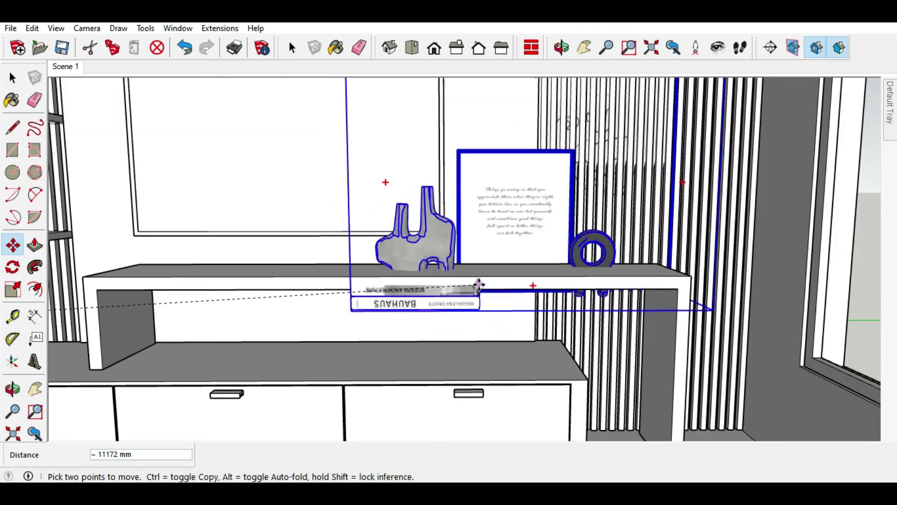
pyautogui.moveTo(473, 270)
pyautogui.mouseDown(button='middle')
pyautogui.moveTo(507, 324)
pyautogui.moveTo(537, 281)
pyautogui.moveTo(531, 236)
pyautogui.moveTo(456, 168)
pyautogui.mouseUp(button='middle')
pyautogui.scroll(5, 507, 243)
pyautogui.scroll(3, 526, 253)
pyautogui.scroll(-3, 615, 198)
pyautogui.scroll(4, 603, 215)
pyautogui.moveTo(569, 274); pyautogui.dragTo(561, 195)
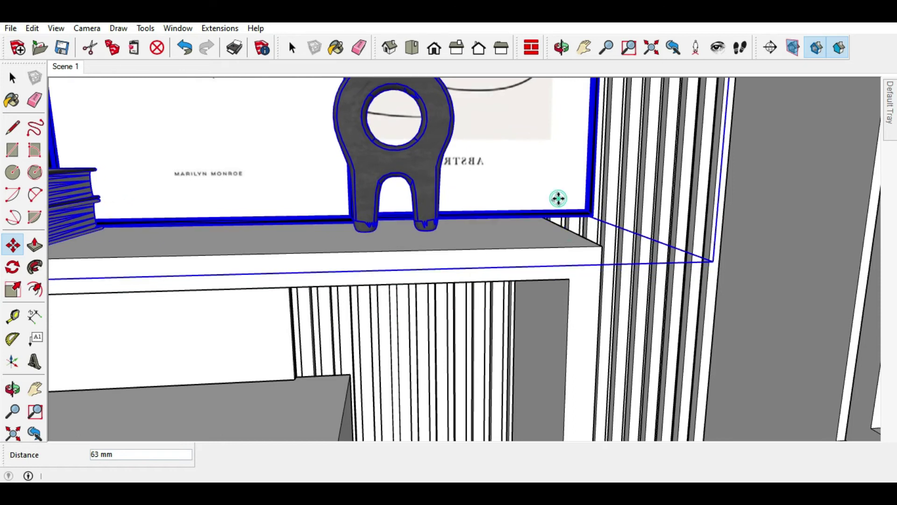
pyautogui.scroll(3, 494, 248)
# Step: Lower the ring sculpture until its feet rest on the shelf surface
pyautogui.moveTo(494, 248)
pyautogui.mouseDown(button='middle')
pyautogui.moveTo(486, 206)
pyautogui.moveTo(474, 216)
pyautogui.mouseUp(button='middle')
pyautogui.scroll(3, 390, 246)
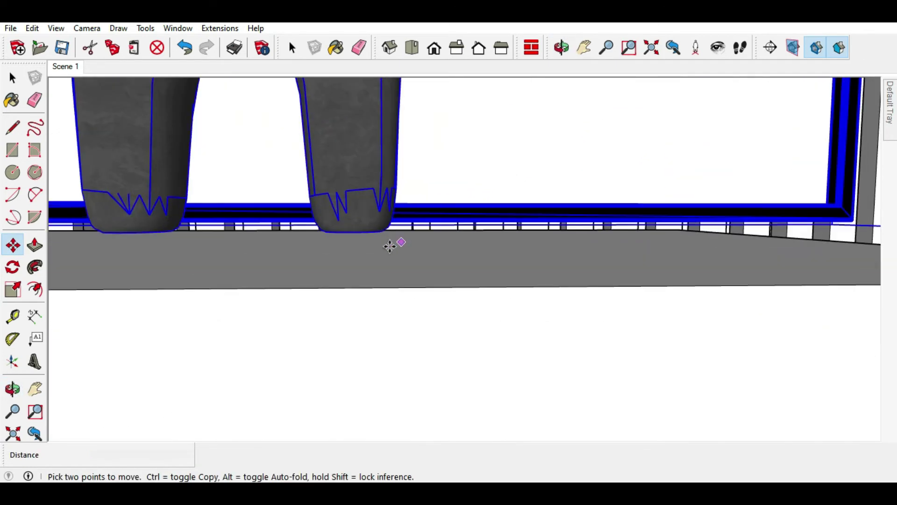
pyautogui.moveTo(383, 231); pyautogui.dragTo(382, 244)
pyautogui.scroll(-3, 575, 331)
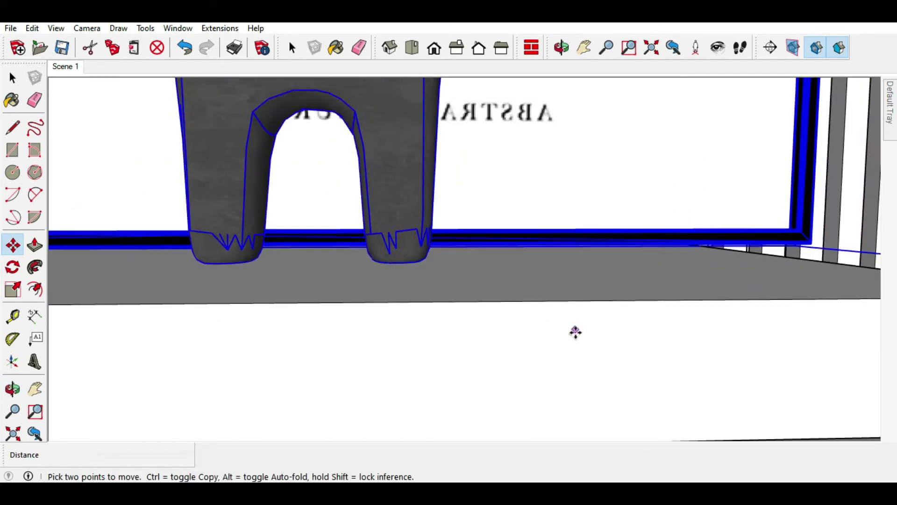
pyautogui.scroll(-3, 575, 331)
pyautogui.scroll(-3, 575, 330)
pyautogui.moveTo(575, 331); pyautogui.dragTo(502, 358, button='middle')
pyautogui.scroll(-2, 503, 359)
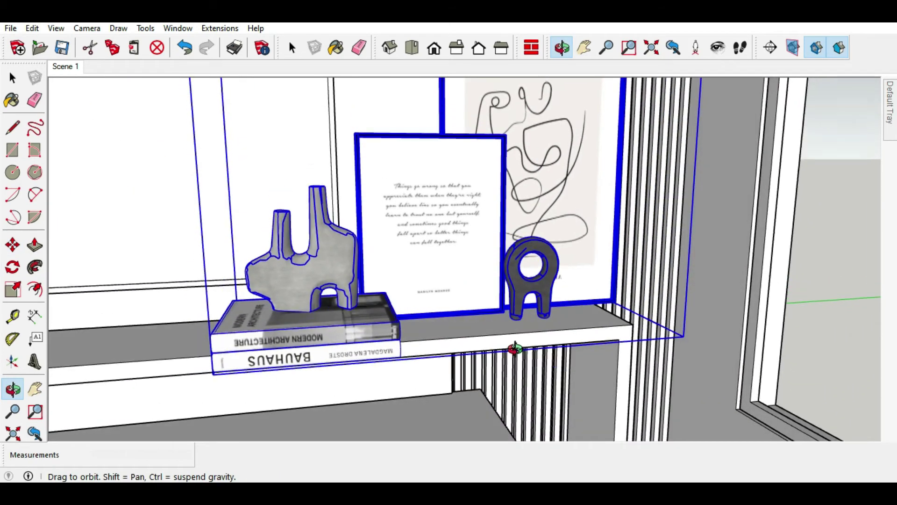
pyautogui.scroll(-2, 514, 344)
pyautogui.scroll(-5, 482, 366)
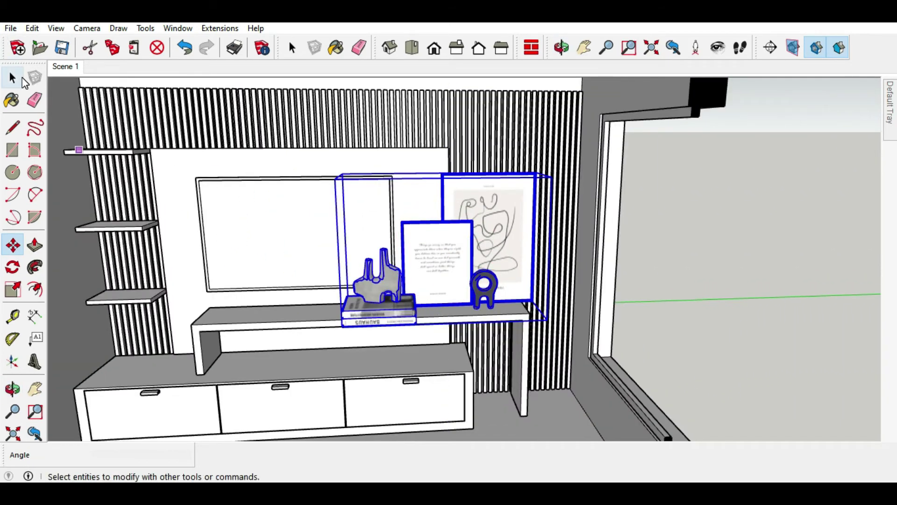
# Step: Scale the shelf decor arrangement down to 0.68
pyautogui.click(13, 78)
pyautogui.scroll(3, 378, 326)
pyautogui.click(18, 289)
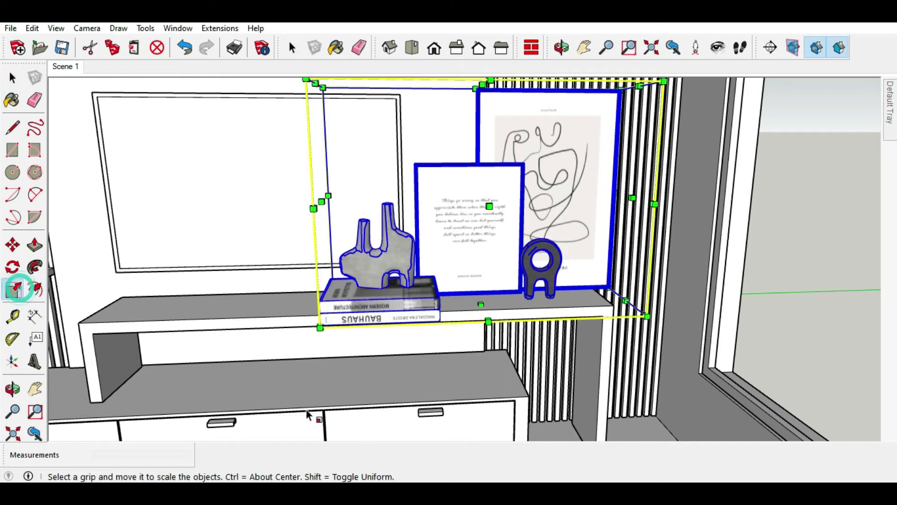
pyautogui.scroll(-2, 315, 186)
pyautogui.moveTo(303, 135)
pyautogui.mouseDown()
pyautogui.moveTo(400, 206)
pyautogui.moveTo(411, 201)
pyautogui.mouseUp()
# Step: Move the resized decor 158 mm to the left on the console
pyautogui.click(13, 245)
pyautogui.scroll(3, 514, 327)
pyautogui.click(520, 283)
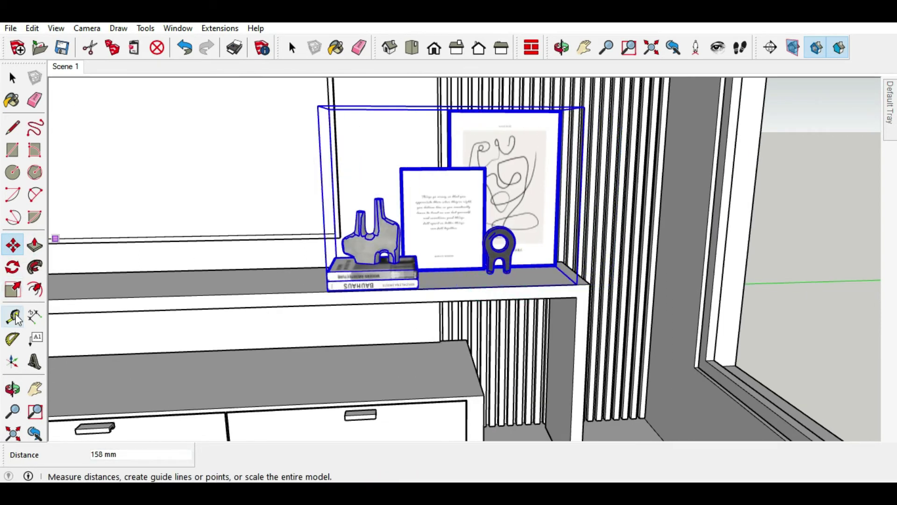
pyautogui.scroll(3, 358, 271)
pyautogui.scroll(2, 358, 271)
pyautogui.scroll(2, 359, 271)
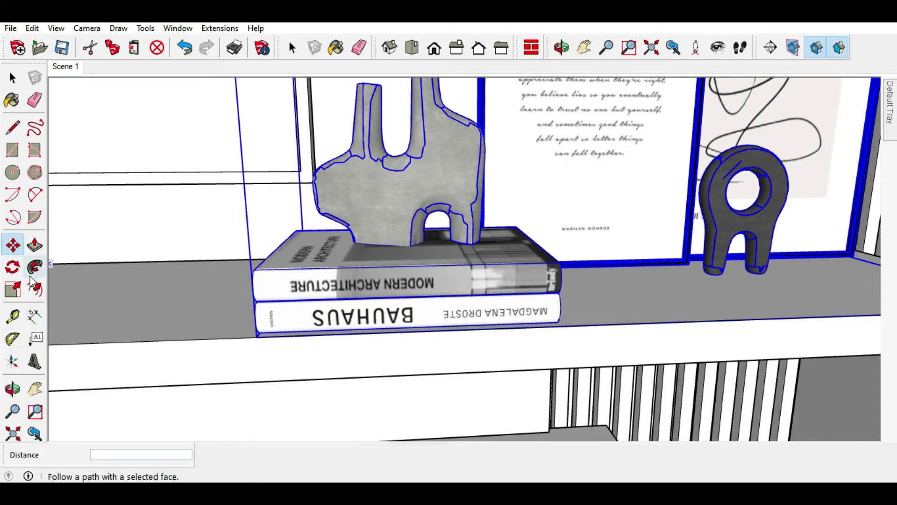
# Step: Measure the book stack's length, about 368 mm, with Tape Measure
pyautogui.click(12, 317)
pyautogui.click(254, 287)
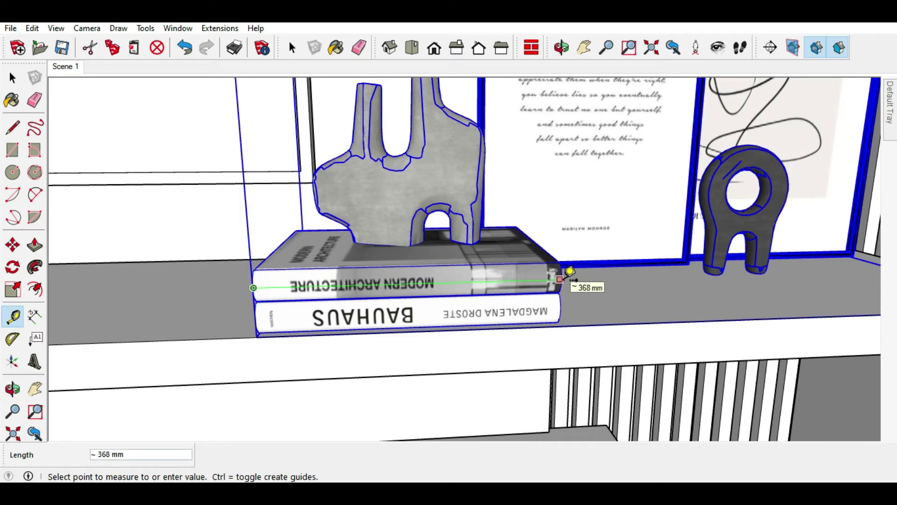
pyautogui.click(12, 77)
pyautogui.scroll(-3, 478, 305)
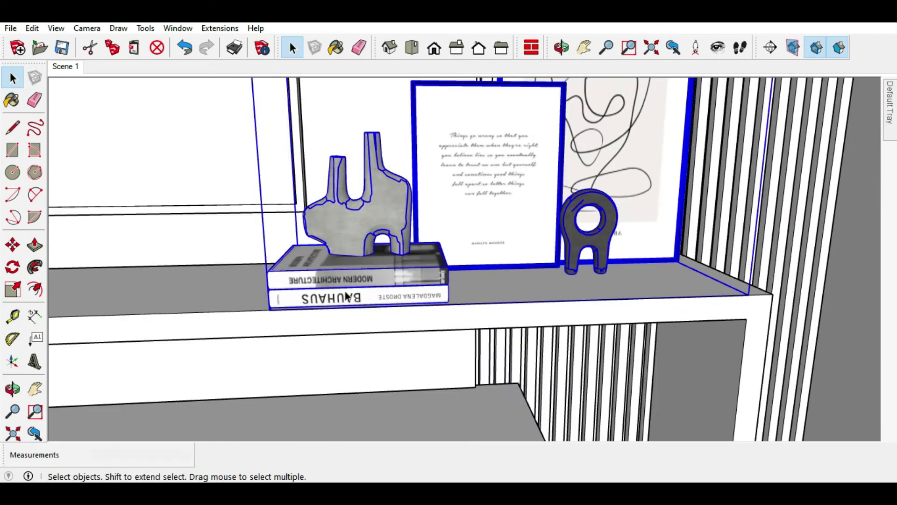
pyautogui.scroll(-3, 477, 305)
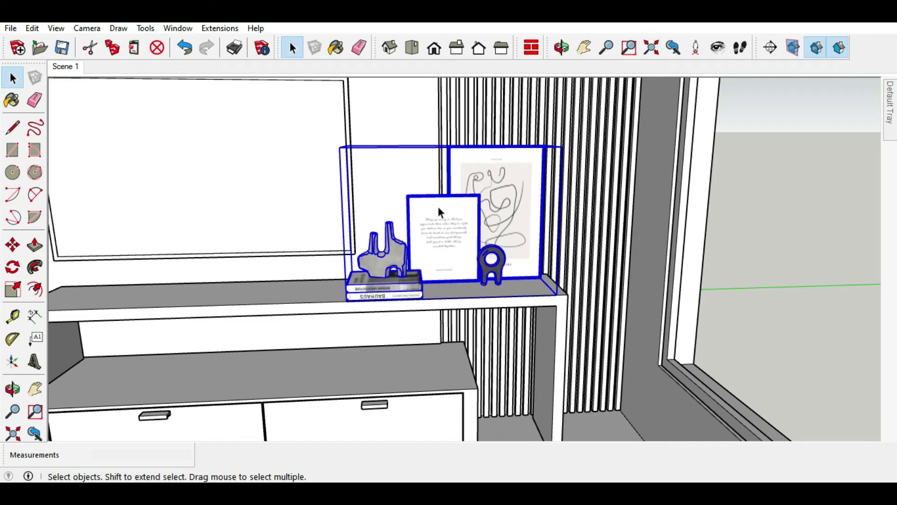
pyautogui.scroll(3, 415, 232)
pyautogui.scroll(3, 396, 249)
# Step: Open the decor group and select the concrete sculpture and book stack
pyautogui.doubleClick(397, 249)
pyautogui.click(396, 248)
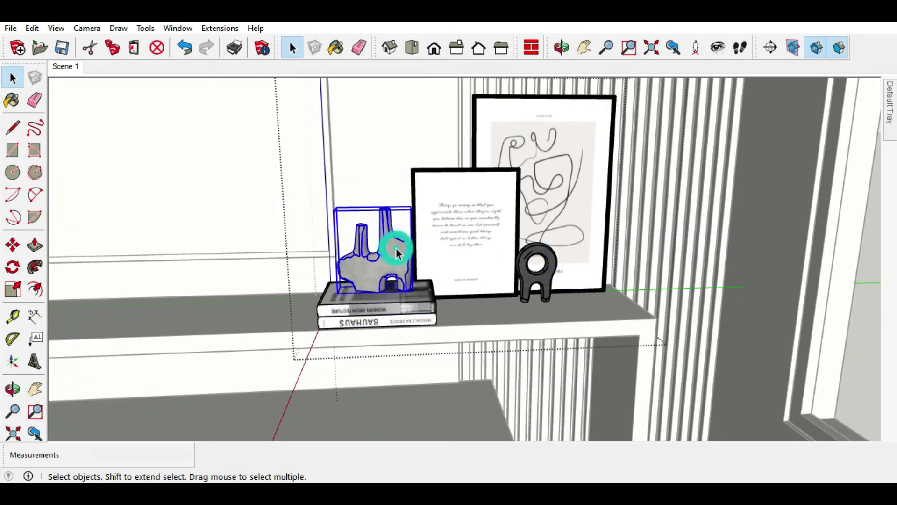
pyautogui.keyDown('shift'); pyautogui.click(406, 311); pyautogui.keyUp('shift')
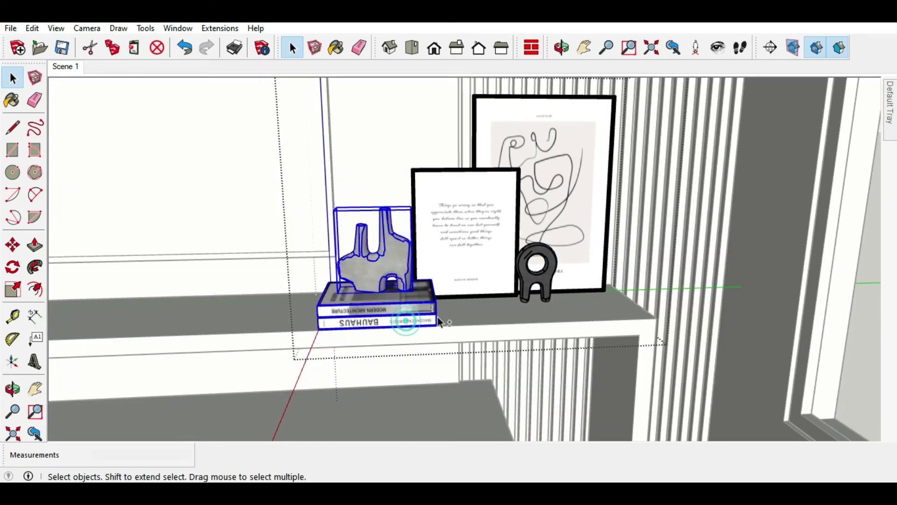
pyautogui.moveTo(406, 312); pyautogui.dragTo(373, 285, button='middle')
pyautogui.scroll(3, 405, 299)
# Step: Group the concrete sculpture with its book stack and orbit out to the whole cabinet
pyautogui.scroll(3, 406, 301)
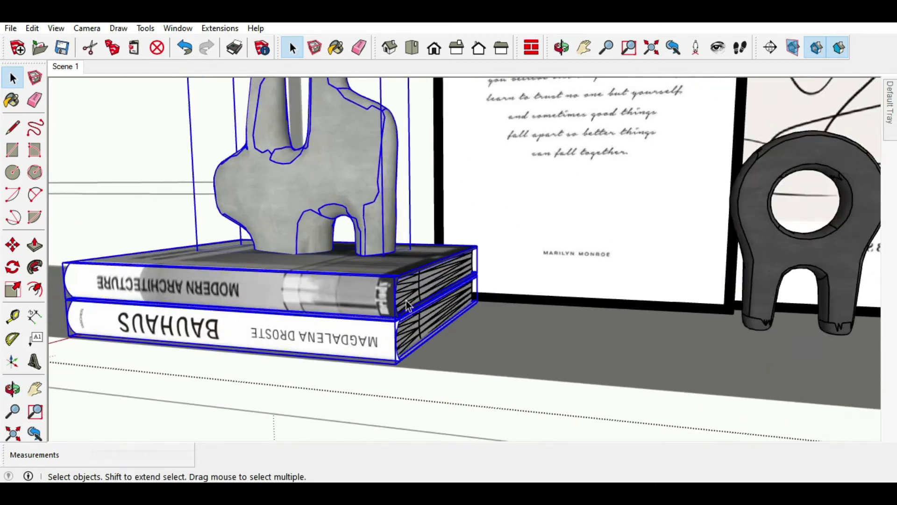
pyautogui.scroll(2, 407, 296)
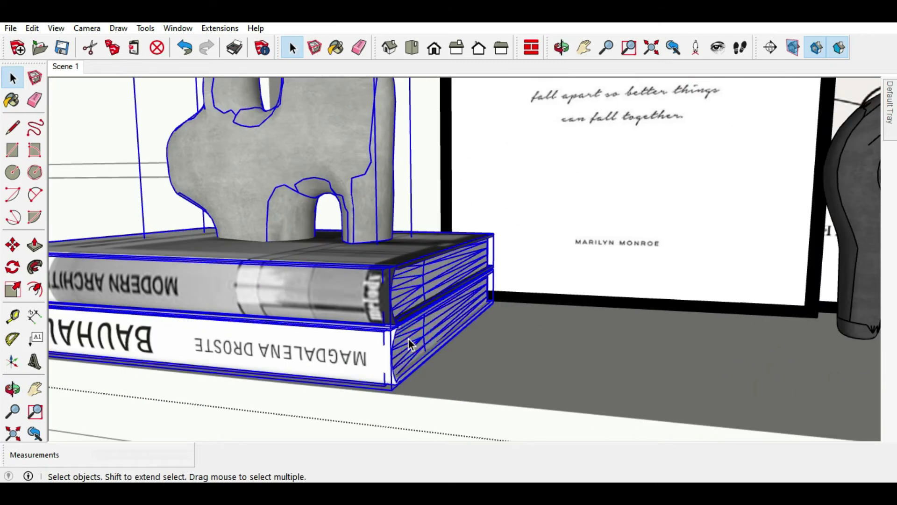
pyautogui.rightClick(417, 340)
pyautogui.click(440, 145)
pyautogui.scroll(-4, 578, 207)
pyautogui.scroll(-3, 517, 273)
pyautogui.moveTo(517, 273)
pyautogui.mouseDown(button='middle')
pyautogui.moveTo(487, 262)
pyautogui.moveTo(125, 251)
pyautogui.mouseUp(button='middle')
pyautogui.click(12, 245)
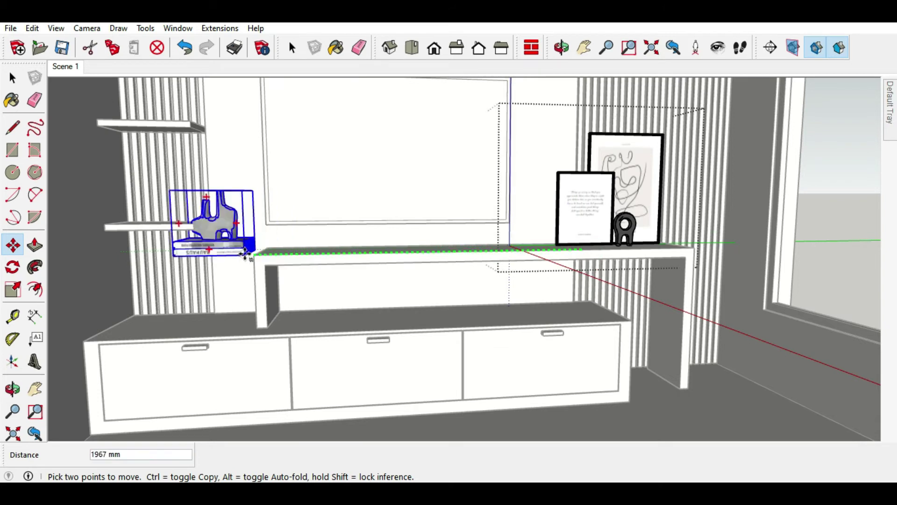
# Step: Set the sculpture-and-books group on the cabinet top, shifted slightly left
pyautogui.click(223, 254)
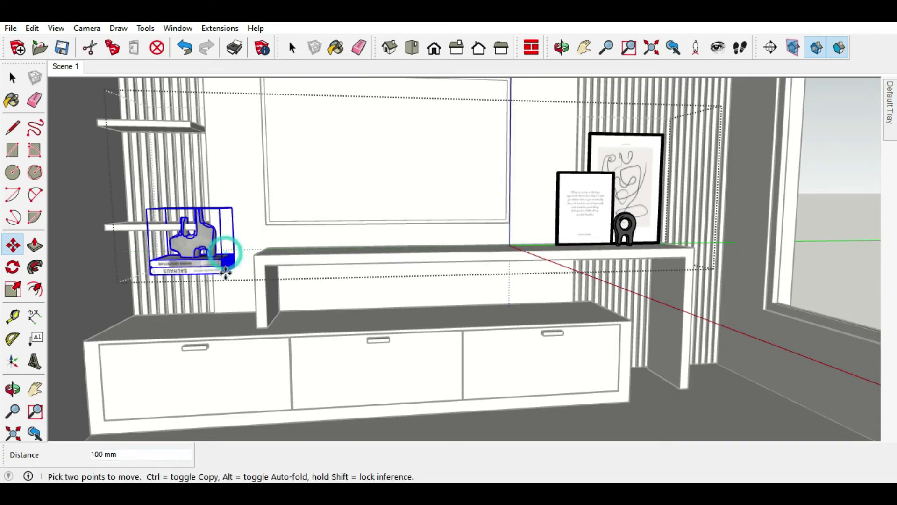
pyautogui.click(226, 316)
pyautogui.scroll(5, 142, 346)
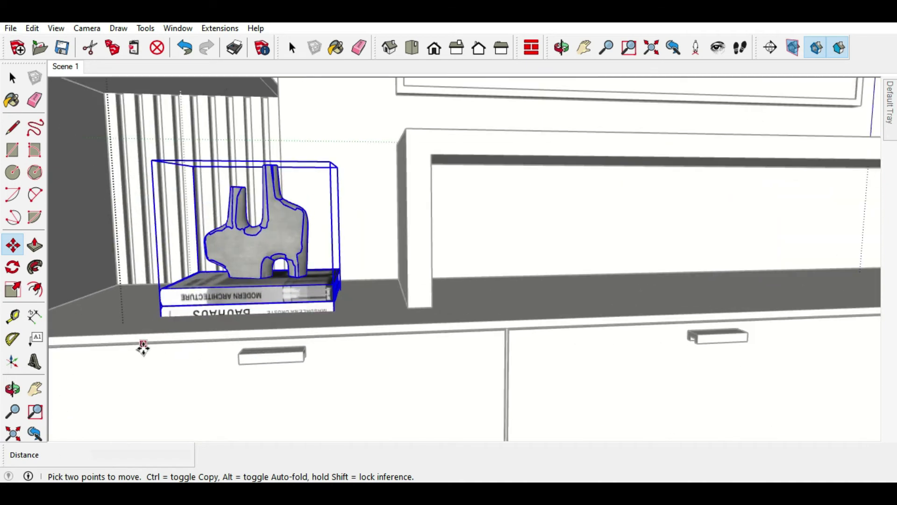
pyautogui.scroll(3, 182, 403)
pyautogui.moveTo(181, 388)
pyautogui.mouseDown(button='middle')
pyautogui.moveTo(184, 300)
pyautogui.moveTo(223, 270)
pyautogui.moveTo(209, 321)
pyautogui.mouseUp(button='middle')
pyautogui.scroll(-3, 276, 341)
pyautogui.moveTo(276, 341); pyautogui.dragTo(313, 316, button='middle')
pyautogui.click(313, 316)
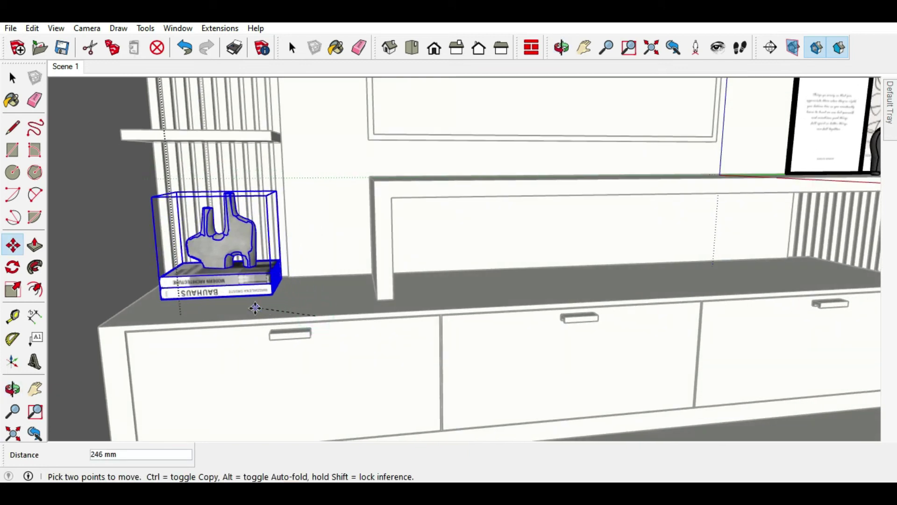
pyautogui.click(238, 318)
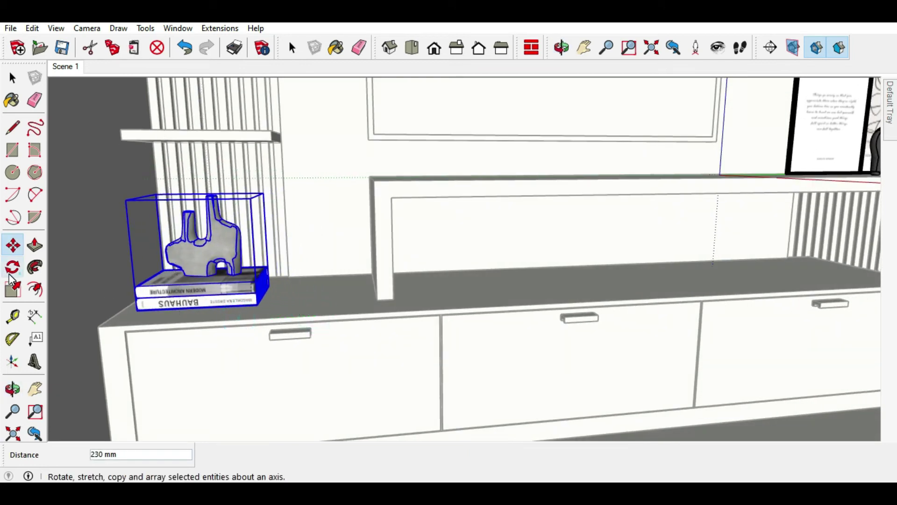
# Step: Rotate the books and sculpture about 10 degrees around a point under the books
pyautogui.click(10, 276)
pyautogui.scroll(3, 208, 309)
pyautogui.scroll(4, 208, 309)
pyautogui.click(214, 326)
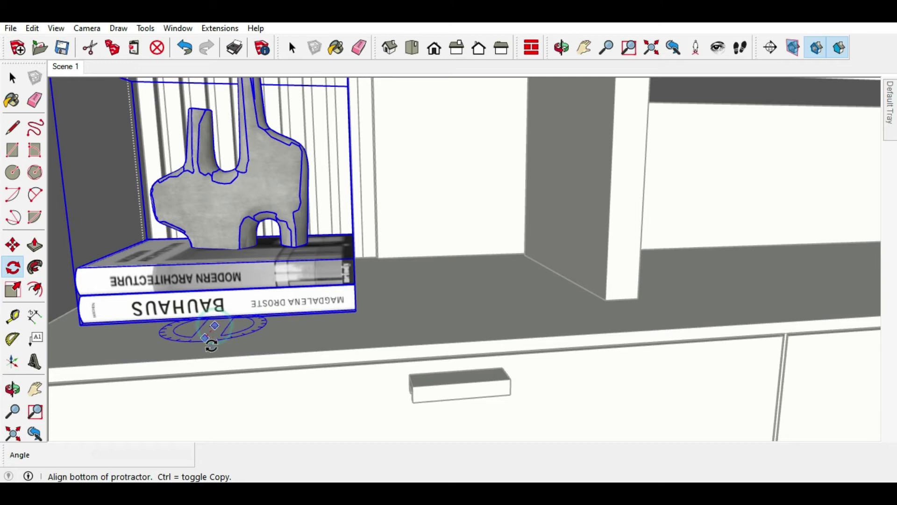
pyautogui.click(184, 374)
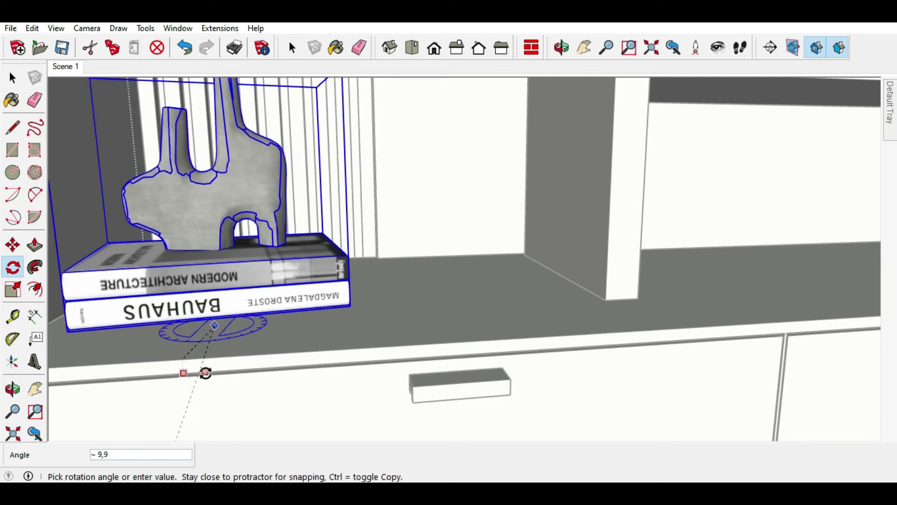
pyautogui.click(207, 370)
pyautogui.scroll(-3, 207, 371)
pyautogui.moveTo(207, 370); pyautogui.dragTo(150, 370, button='middle')
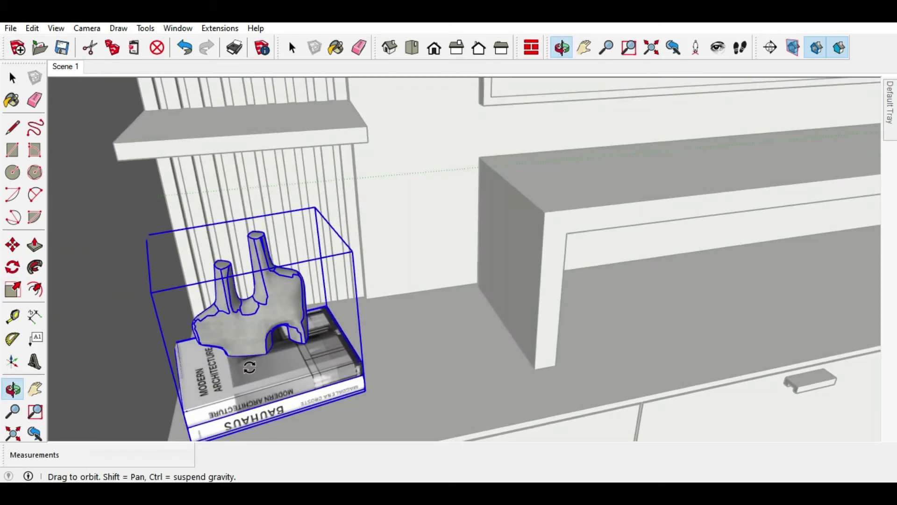
pyautogui.scroll(4, 150, 371)
pyautogui.scroll(3, 150, 371)
# Step: Nudge the group 28 mm right and settle it on the cabinet's left end
pyautogui.click(13, 244)
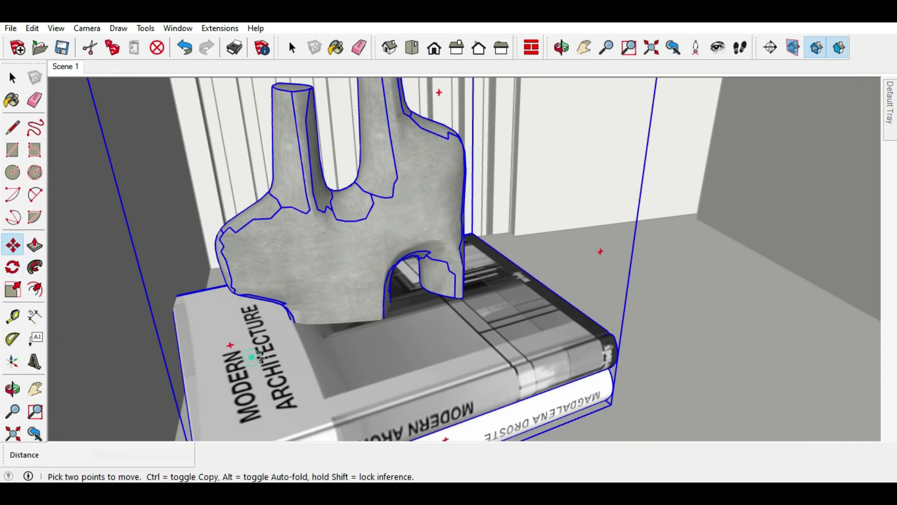
pyautogui.click(257, 357)
pyautogui.moveTo(546, 317); pyautogui.dragTo(506, 351, button='middle')
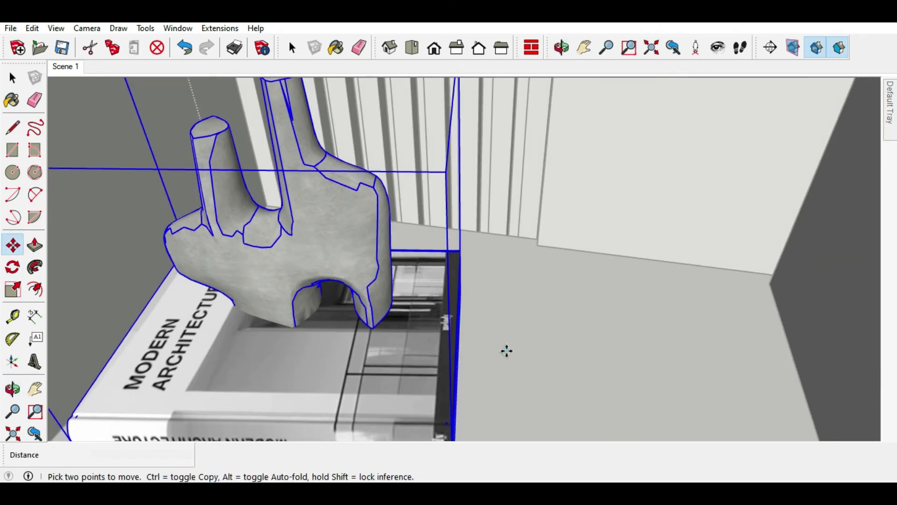
pyautogui.click(514, 313)
pyautogui.moveTo(514, 313); pyautogui.dragTo(512, 233, button='middle')
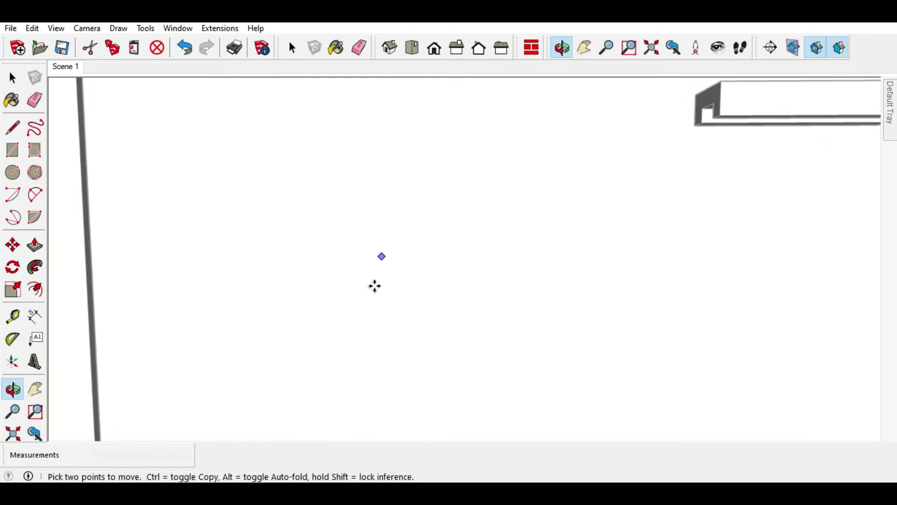
pyautogui.scroll(-3, 374, 287)
pyautogui.scroll(-2, 317, 335)
# Step: Return to the Scene 1 wide view of the TV wall with Select active
pyautogui.click(66, 67)
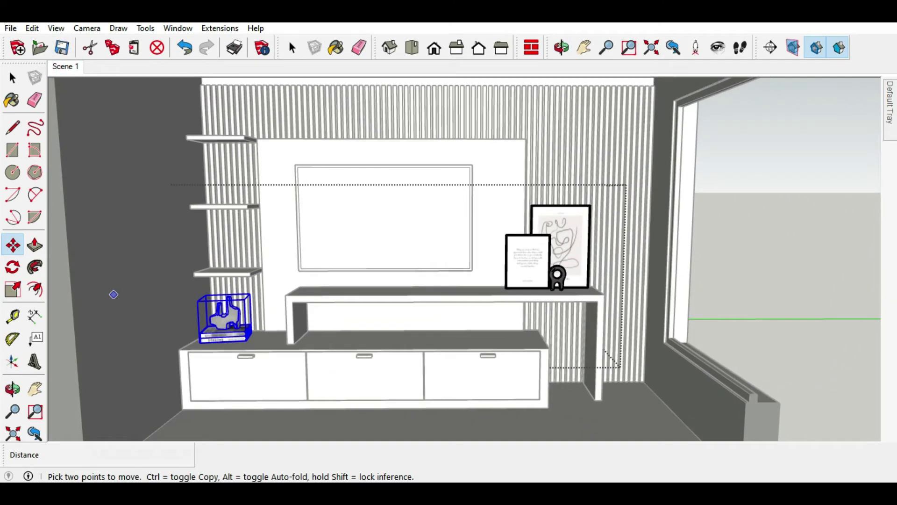
pyautogui.click(13, 78)
pyautogui.scroll(5, 560, 279)
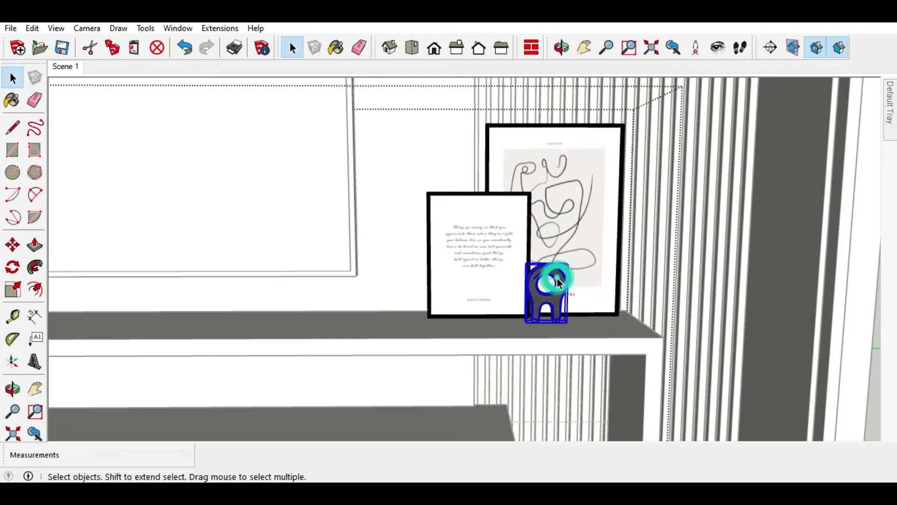
# Step: Shift the two picture frames and black ornament 30 mm left along the console top
pyautogui.keyDown('shift'); pyautogui.click(507, 212); pyautogui.keyUp('shift')
pyautogui.keyDown('shift'); pyautogui.click(551, 190); pyautogui.keyUp('shift')
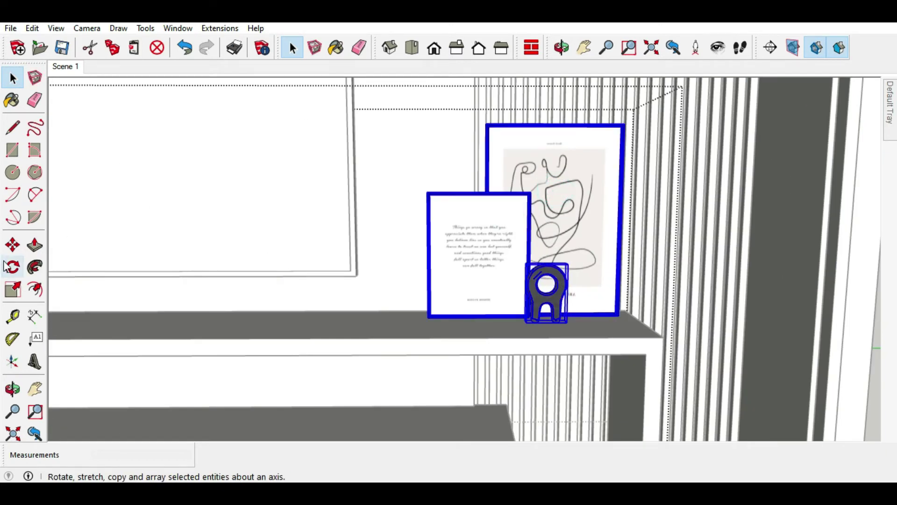
pyautogui.scroll(3, 580, 329)
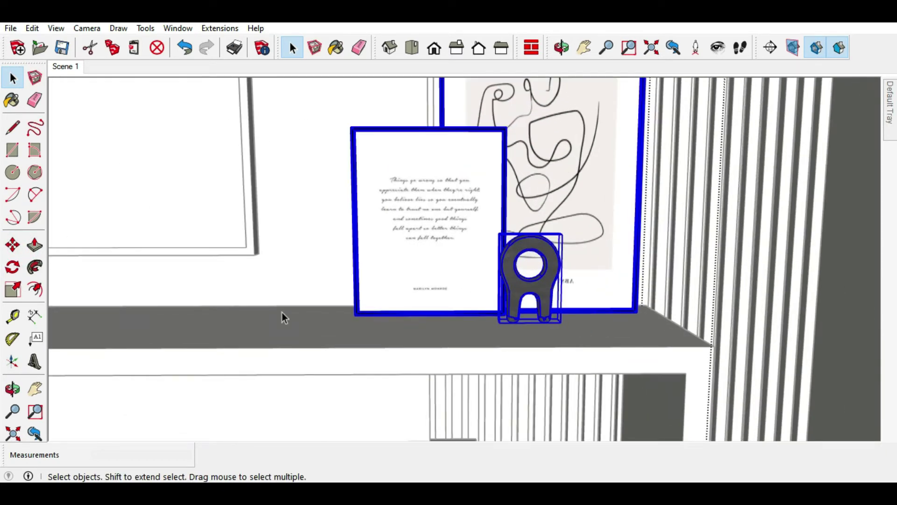
pyautogui.click(13, 245)
pyautogui.moveTo(569, 334); pyautogui.dragTo(552, 329)
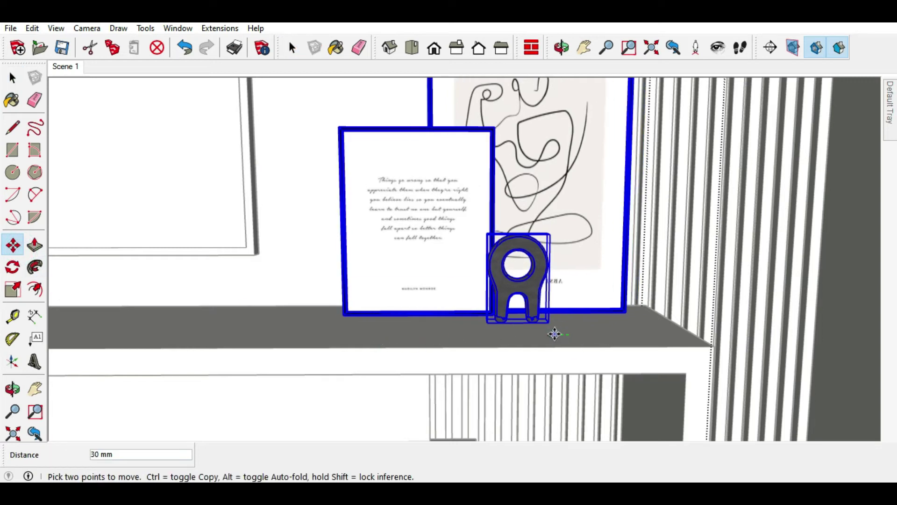
# Step: Explode the frame group into separate frames, then select both frames
pyautogui.click(13, 78)
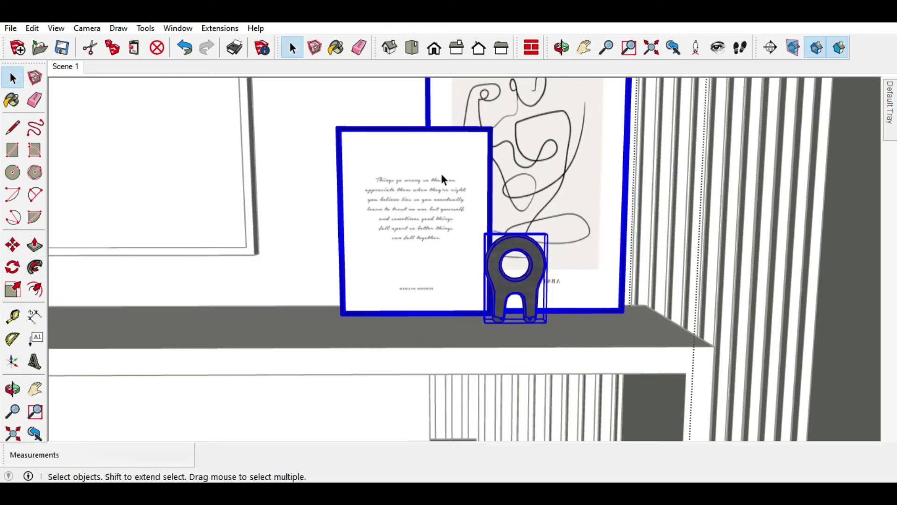
pyautogui.click(442, 168)
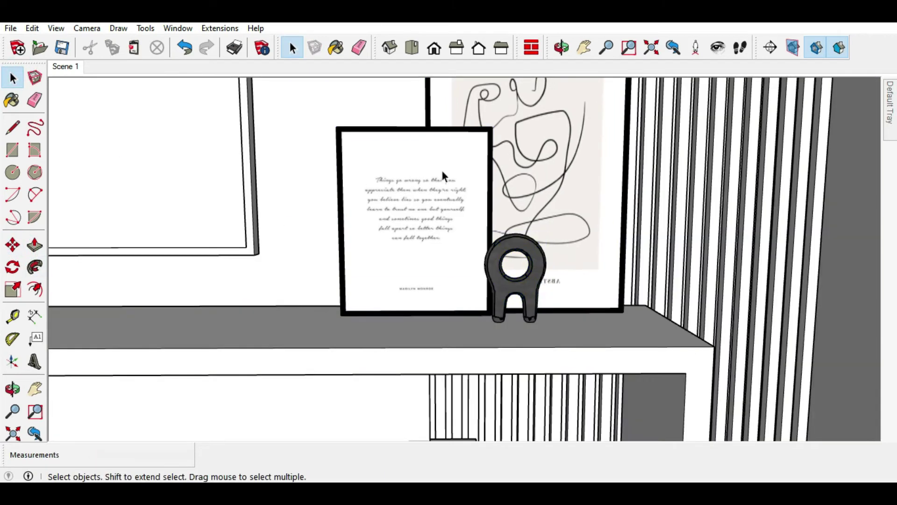
pyautogui.rightClick(532, 263)
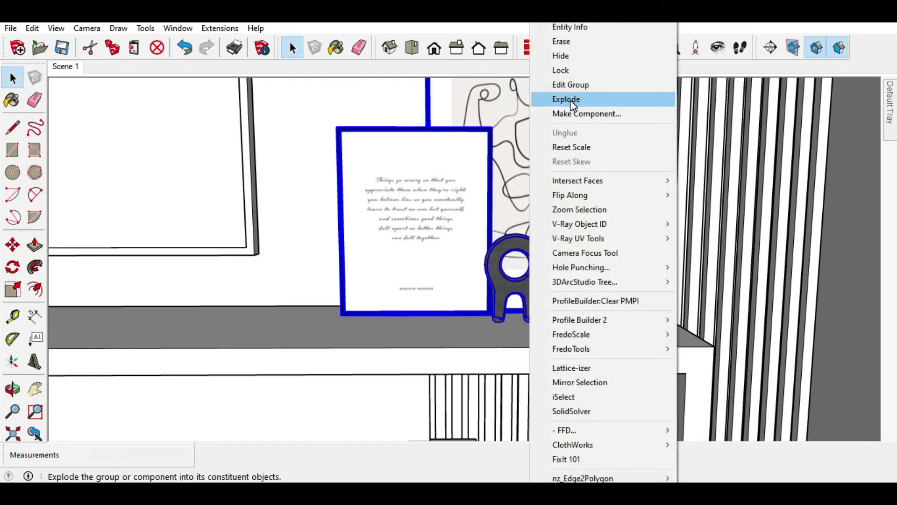
pyautogui.click(572, 99)
pyautogui.click(434, 170)
pyautogui.keyDown('ctrl'); pyautogui.click(514, 140); pyautogui.keyUp('ctrl')
pyautogui.moveTo(514, 140); pyautogui.dragTo(699, 251, button='middle')
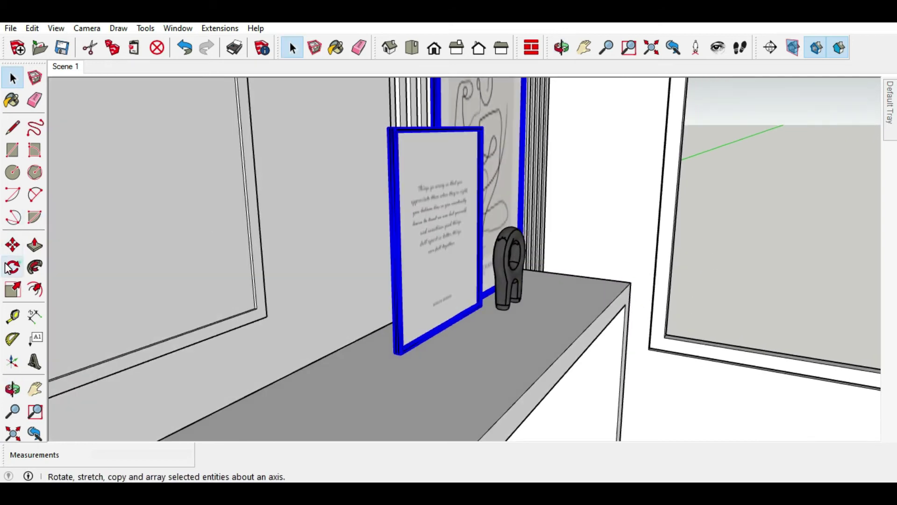
# Step: Tilt the back picture frame a few degrees back about its bottom corner
pyautogui.click(13, 267)
pyautogui.scroll(3, 356, 360)
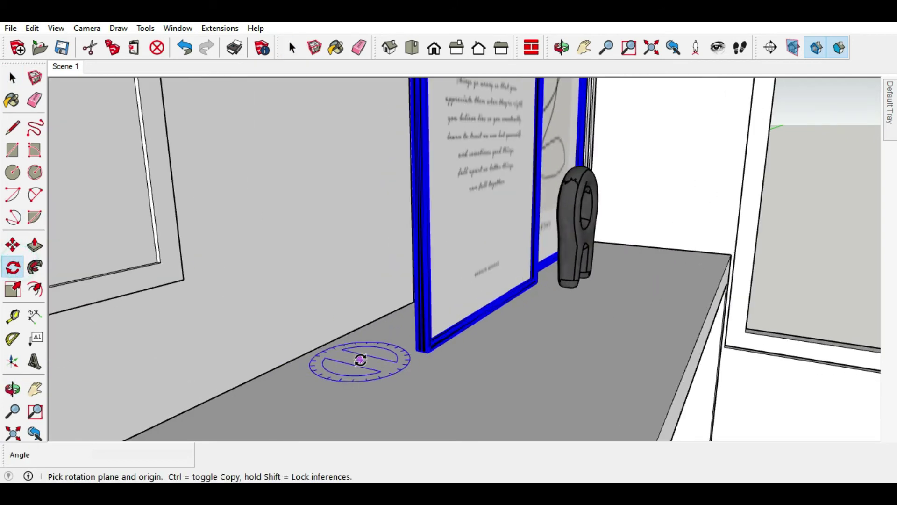
pyautogui.scroll(2, 408, 353)
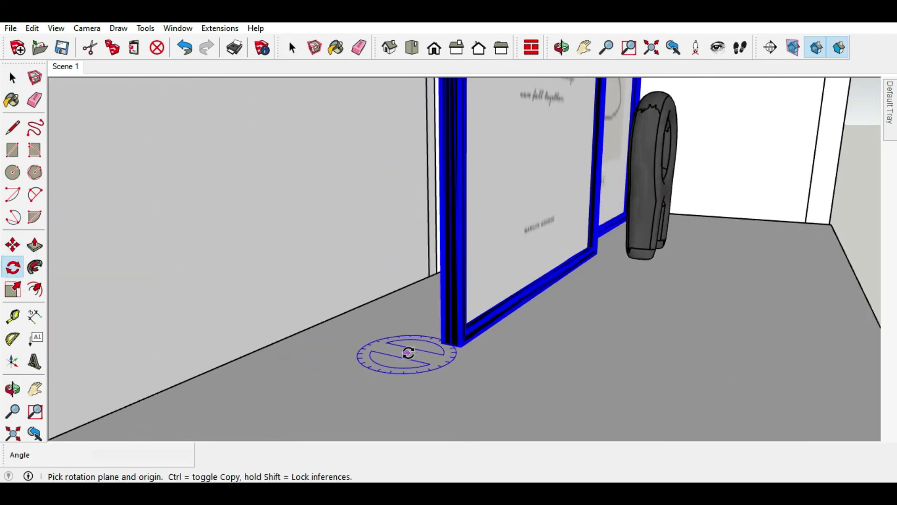
pyautogui.click(461, 344)
pyautogui.press('Escape')
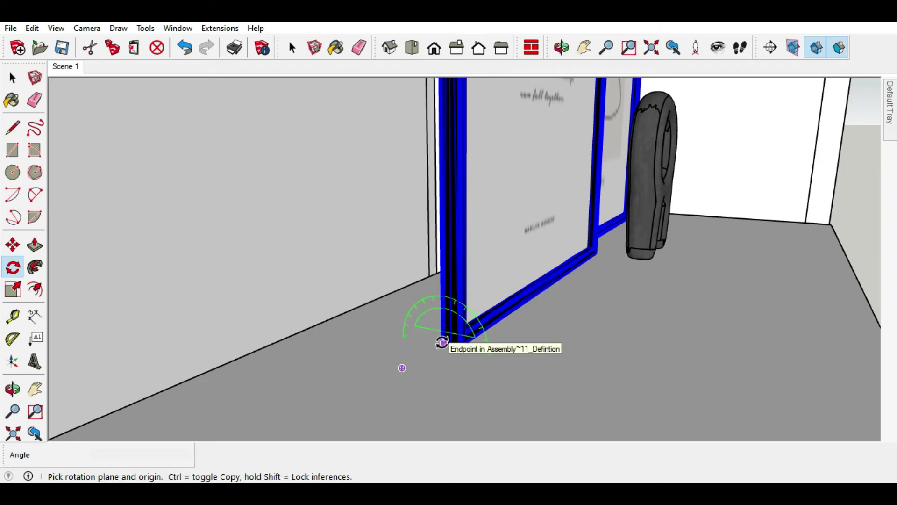
pyautogui.moveTo(443, 139); pyautogui.dragTo(430, 122, button='middle')
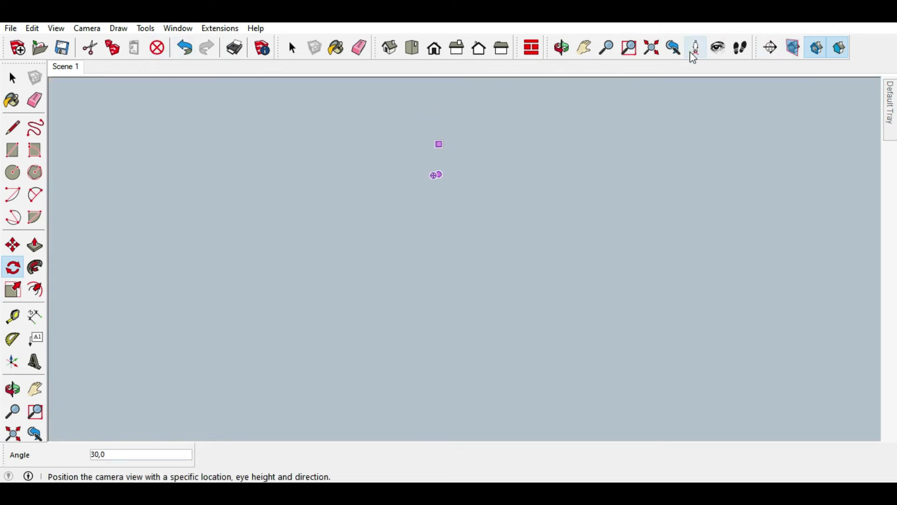
pyautogui.click(674, 47)
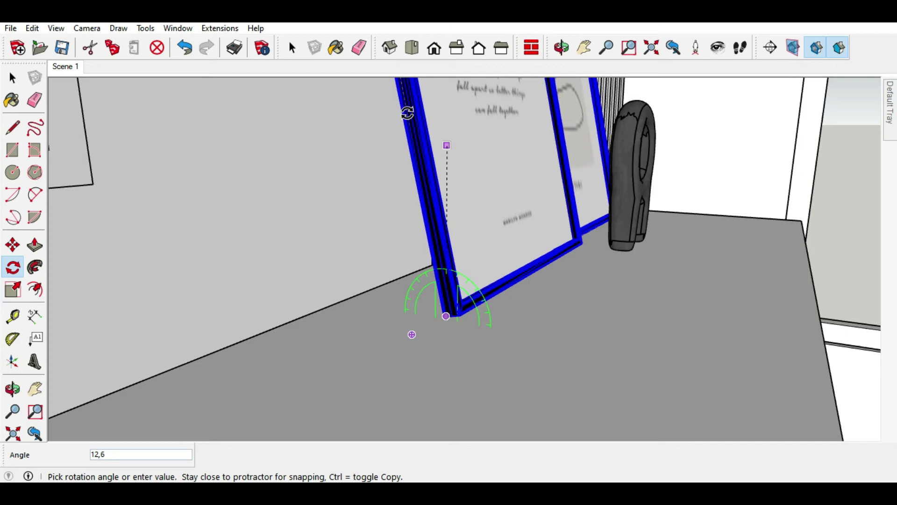
pyautogui.click(408, 112)
# Step: Tilt the front picture frame back about its bottom corner so it leans on the wall
pyautogui.scroll(-5, 480, 260)
pyautogui.moveTo(481, 260)
pyautogui.mouseDown(button='middle')
pyautogui.moveTo(316, 279)
pyautogui.moveTo(376, 258)
pyautogui.mouseUp(button='middle')
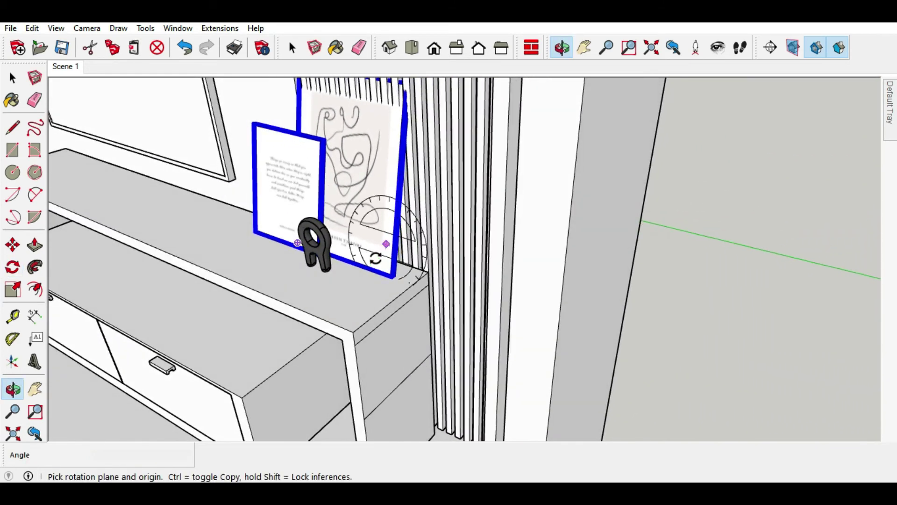
pyautogui.scroll(3, 376, 258)
pyautogui.scroll(3, 411, 260)
pyautogui.moveTo(401, 296)
pyautogui.mouseDown(button='middle')
pyautogui.moveTo(357, 284)
pyautogui.moveTo(391, 284)
pyautogui.mouseUp(button='middle')
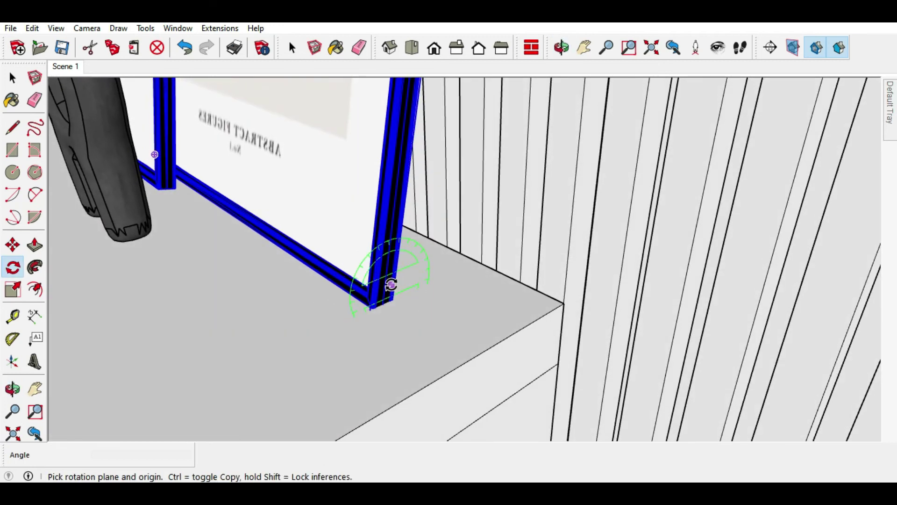
pyautogui.click(393, 299)
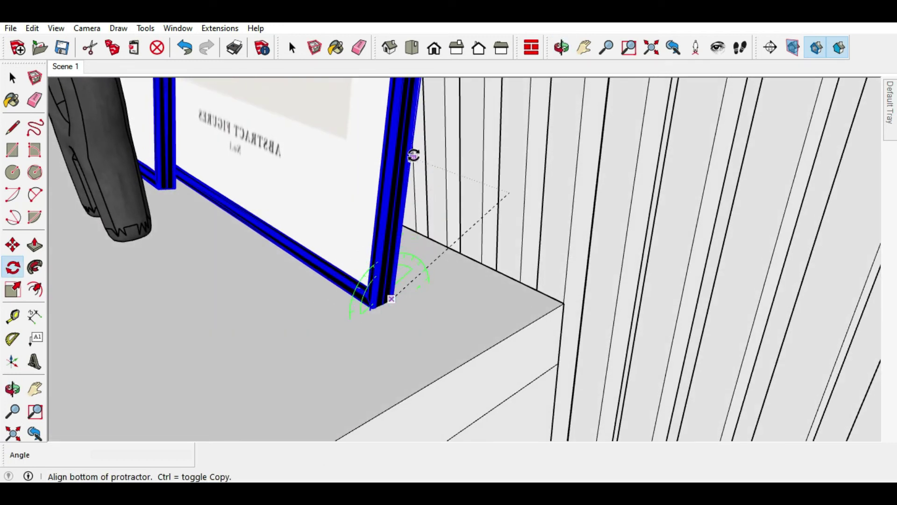
pyautogui.click(410, 129)
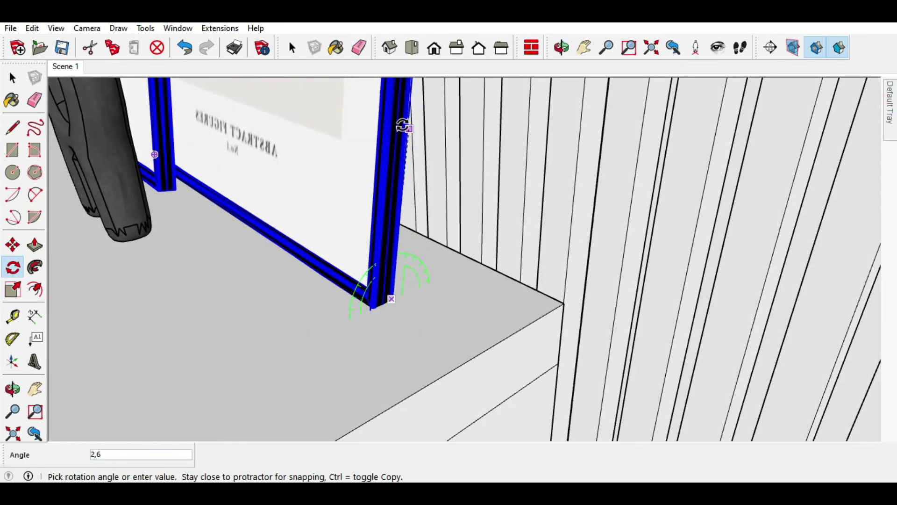
pyautogui.click(391, 133)
pyautogui.scroll(-3, 356, 250)
pyautogui.moveTo(356, 251)
pyautogui.mouseDown(button='middle')
pyautogui.moveTo(481, 286)
pyautogui.moveTo(530, 366)
pyautogui.moveTo(617, 240)
pyautogui.mouseUp(button='middle')
pyautogui.scroll(2, 528, 354)
pyautogui.scroll(-3, 528, 354)
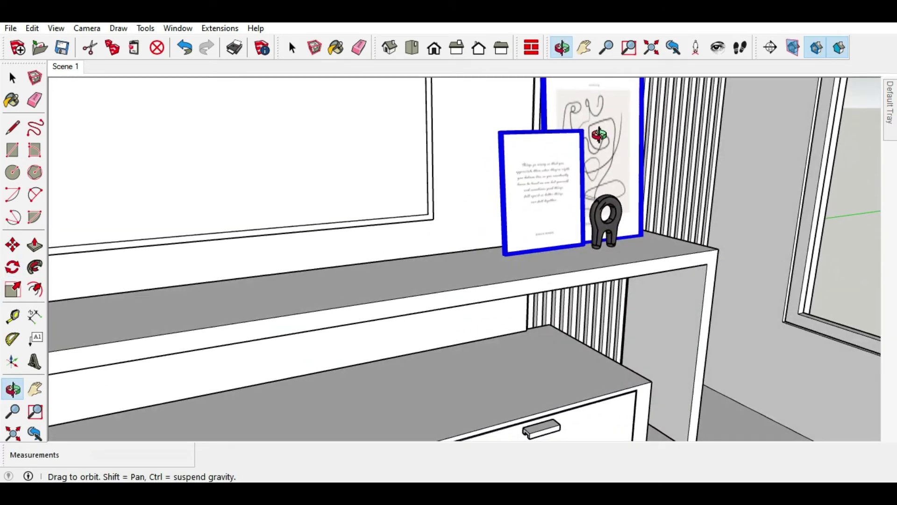
pyautogui.scroll(2, 617, 240)
pyautogui.scroll(-2, 617, 239)
pyautogui.scroll(3, 531, 150)
pyautogui.moveTo(531, 150)
pyautogui.mouseDown(button='middle')
pyautogui.moveTo(633, 210)
pyautogui.moveTo(641, 201)
pyautogui.mouseUp(button='middle')
# Step: Nudge the tilted frames about 38 mm toward the slatted wall
pyautogui.click(12, 245)
pyautogui.scroll(-1, 461, 281)
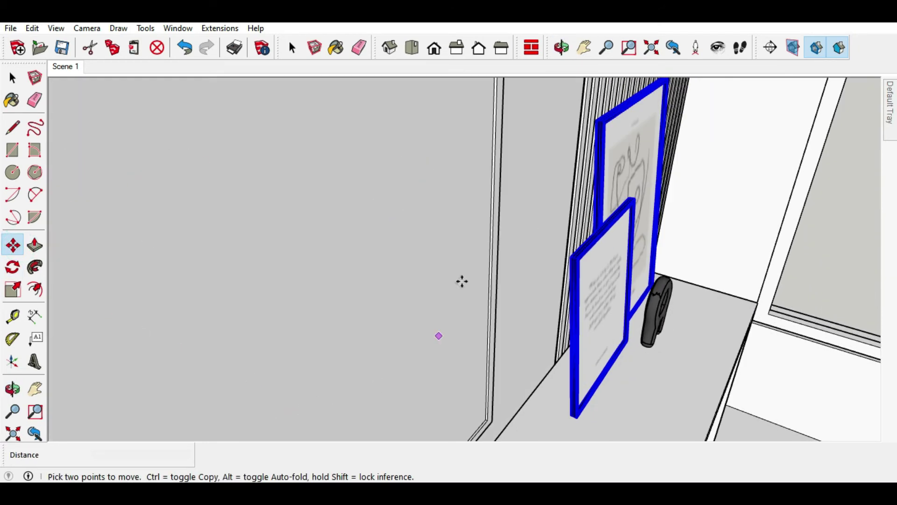
pyautogui.scroll(2, 581, 104)
pyautogui.scroll(2, 589, 136)
pyautogui.scroll(2, 576, 146)
pyautogui.moveTo(576, 146); pyautogui.dragTo(659, 108, button='middle')
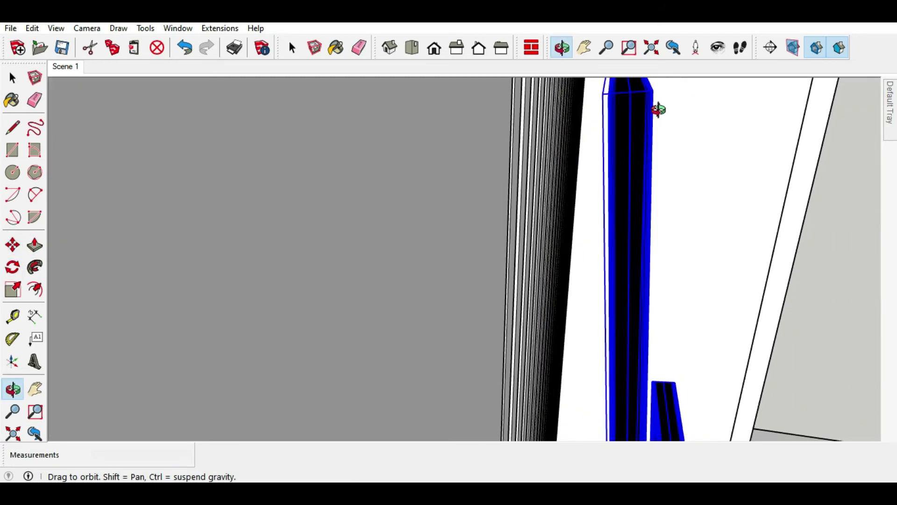
pyautogui.click(647, 110)
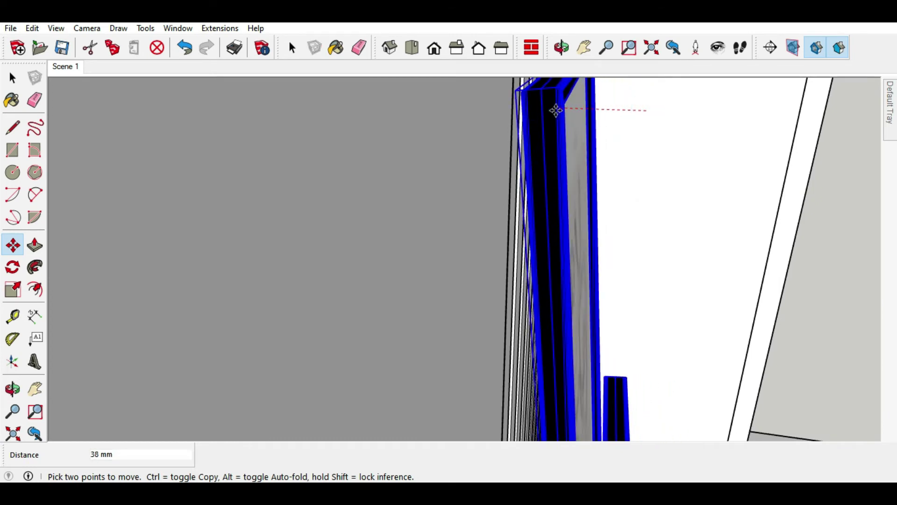
pyautogui.moveTo(550, 111); pyautogui.dragTo(467, 218, button='middle')
pyautogui.scroll(-3, 374, 184)
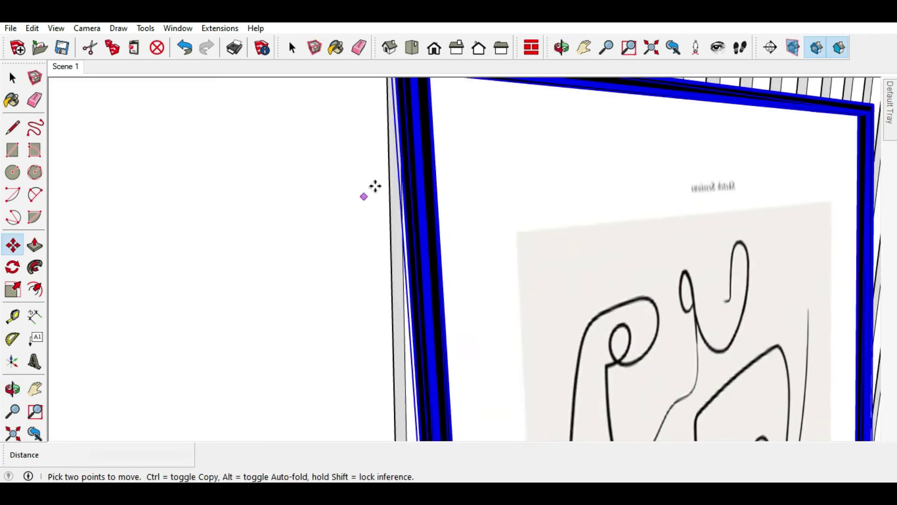
pyautogui.scroll(-3, 381, 170)
pyautogui.scroll(-2, 393, 213)
pyautogui.moveTo(393, 213)
pyautogui.mouseDown(button='middle')
pyautogui.moveTo(330, 330)
pyautogui.moveTo(316, 297)
pyautogui.moveTo(516, 266)
pyautogui.mouseUp(button='middle')
pyautogui.scroll(-3, 493, 254)
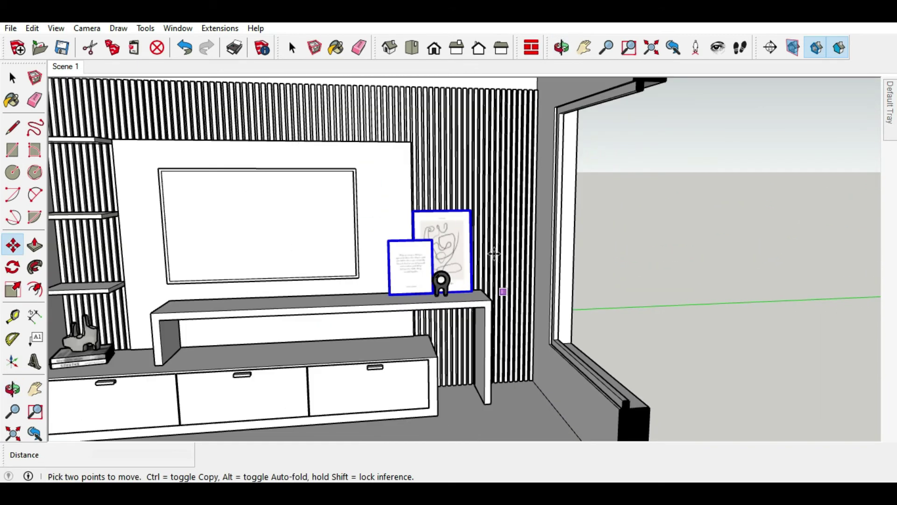
# Step: Return to the Scene 1 wide view of the TV wall and zoom out
pyautogui.click(66, 67)
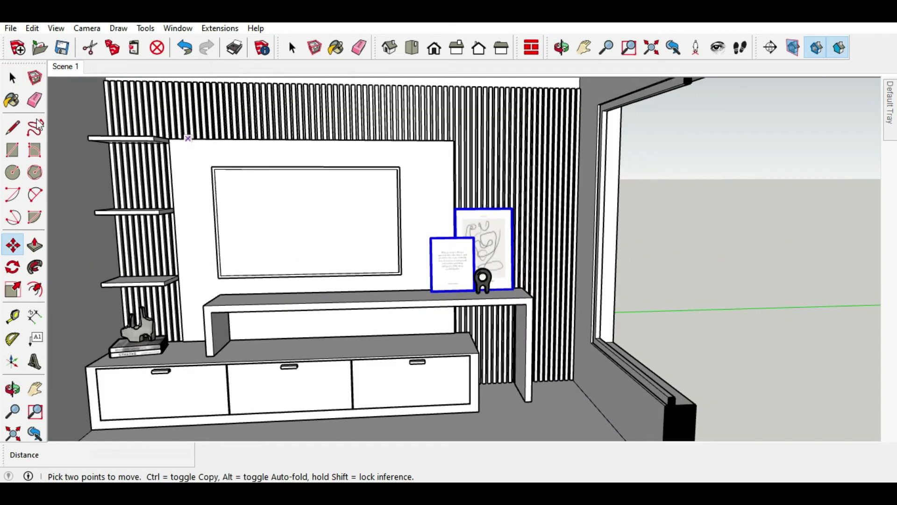
pyautogui.click(12, 80)
pyautogui.click(13, 80)
pyautogui.scroll(-3, 546, 243)
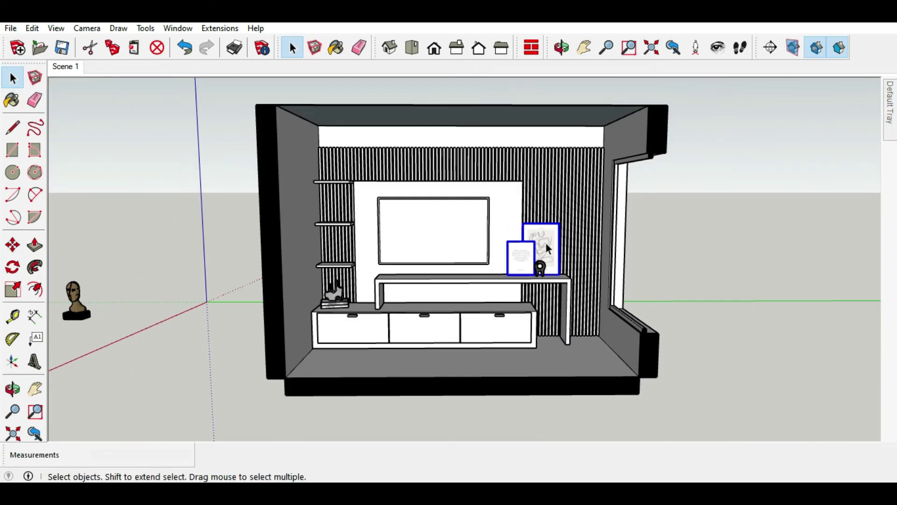
pyautogui.scroll(-2, 554, 271)
pyautogui.scroll(-2, 300, 287)
pyautogui.scroll(1, 318, 299)
pyautogui.scroll(2, 323, 304)
pyautogui.scroll(3, 329, 311)
pyautogui.scroll(2, 330, 310)
# Step: Select the bust and the curved sculpture with its base, and carry them toward the TV cabinet
pyautogui.click(330, 309)
pyautogui.scroll(-2, 329, 309)
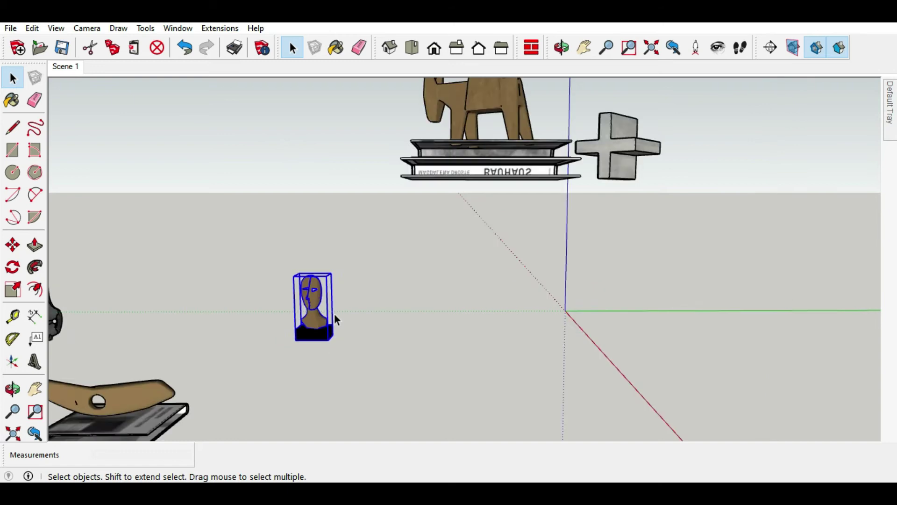
pyautogui.scroll(-2, 335, 311)
pyautogui.keyDown('shift'); pyautogui.click(233, 374); pyautogui.keyUp('shift')
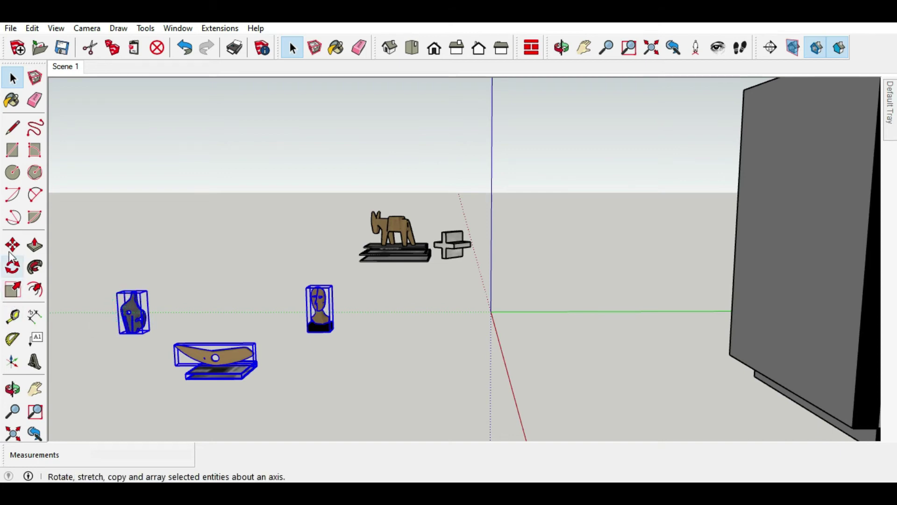
pyautogui.click(14, 244)
pyautogui.click(236, 367)
pyautogui.moveTo(140, 381); pyautogui.dragTo(360, 376, button='middle')
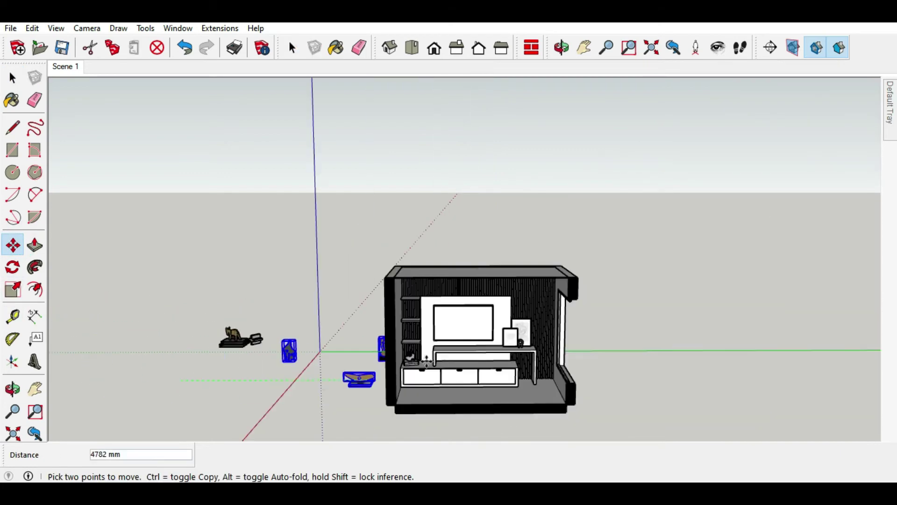
pyautogui.scroll(3, 430, 358)
pyautogui.scroll(2, 498, 382)
pyautogui.scroll(-2, 499, 382)
# Step: Select only the small head bust and move it onto the console
pyautogui.scroll(-5, 491, 382)
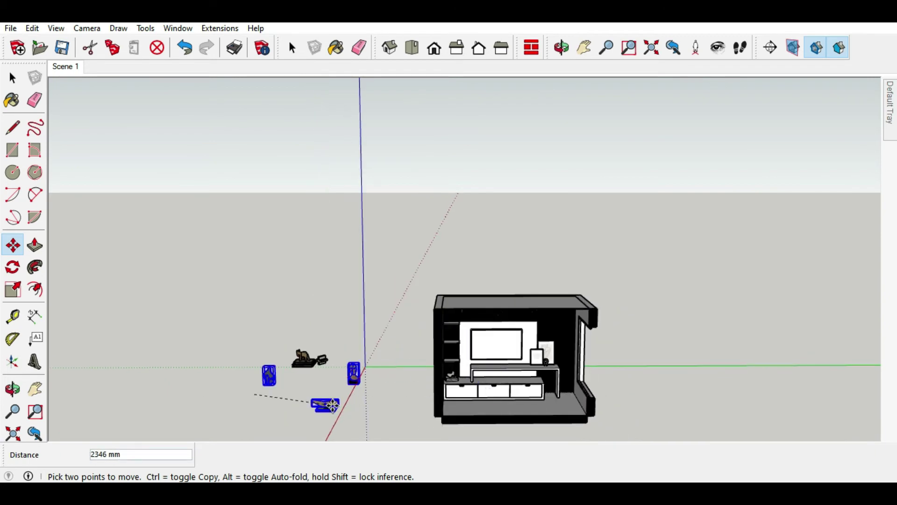
pyautogui.click(12, 78)
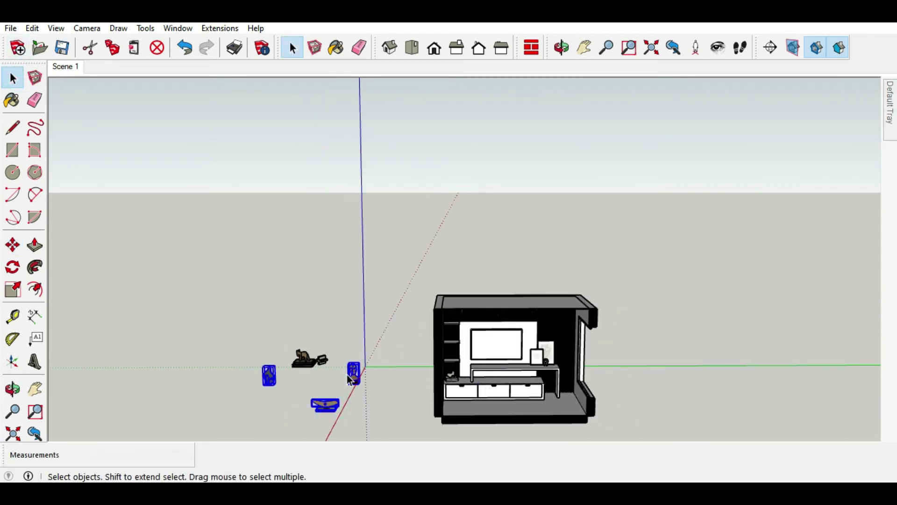
pyautogui.click(363, 347)
pyautogui.click(348, 396)
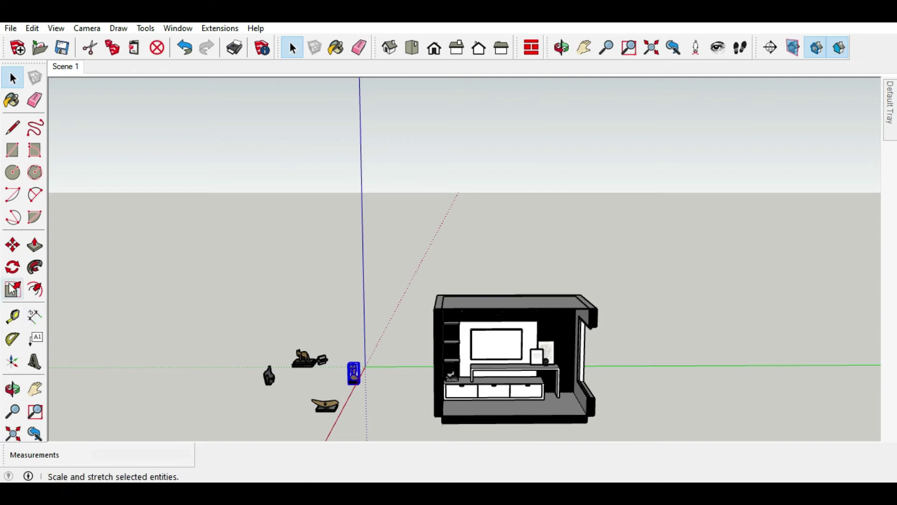
pyautogui.click(13, 251)
pyautogui.scroll(5, 474, 374)
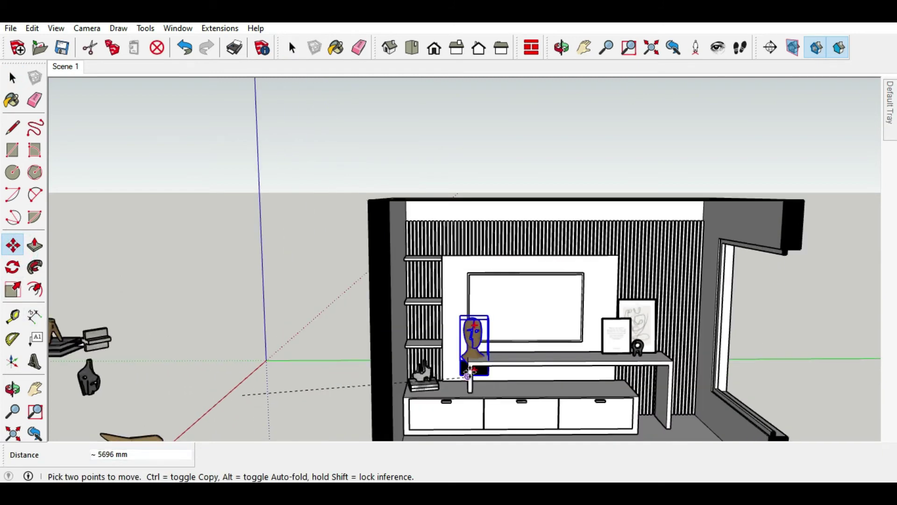
pyautogui.scroll(4, 474, 374)
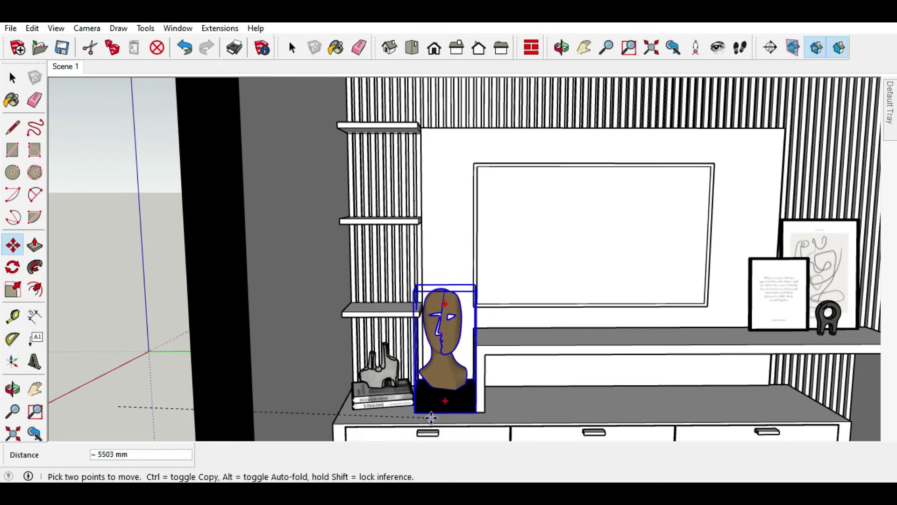
# Step: Scale the bust down to about two-thirds size and set it beside the books
pyautogui.click(20, 287)
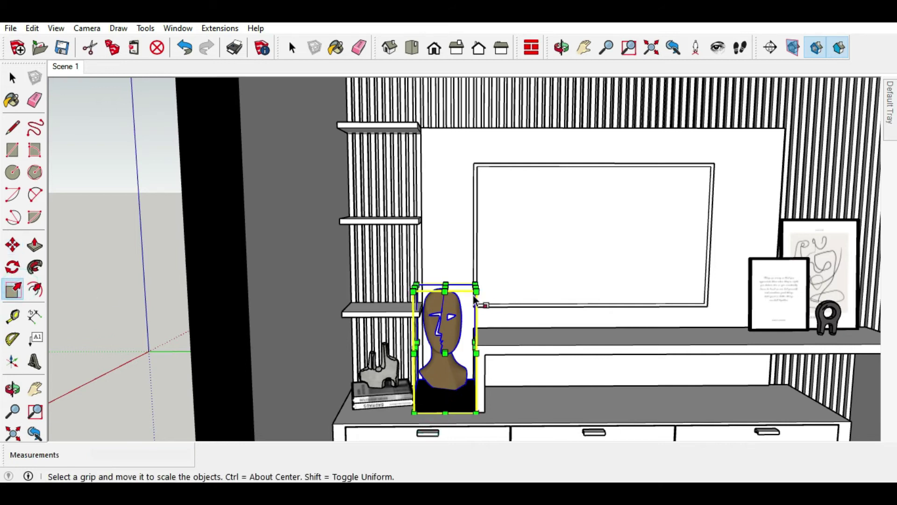
pyautogui.moveTo(475, 290); pyautogui.dragTo(458, 329)
pyautogui.click(12, 245)
pyautogui.scroll(3, 388, 406)
pyautogui.scroll(2, 380, 410)
pyautogui.click(369, 397)
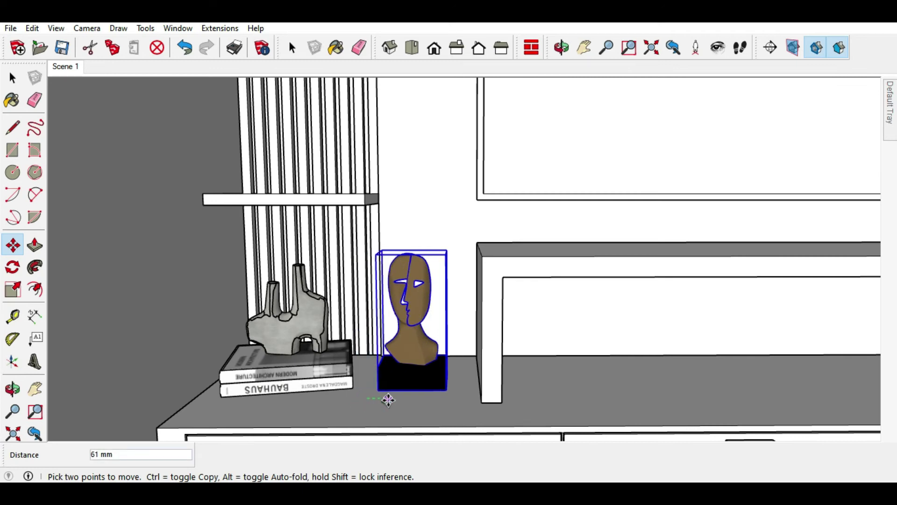
pyautogui.scroll(-3, 388, 400)
pyautogui.scroll(-5, 420, 317)
pyautogui.scroll(-3, 343, 224)
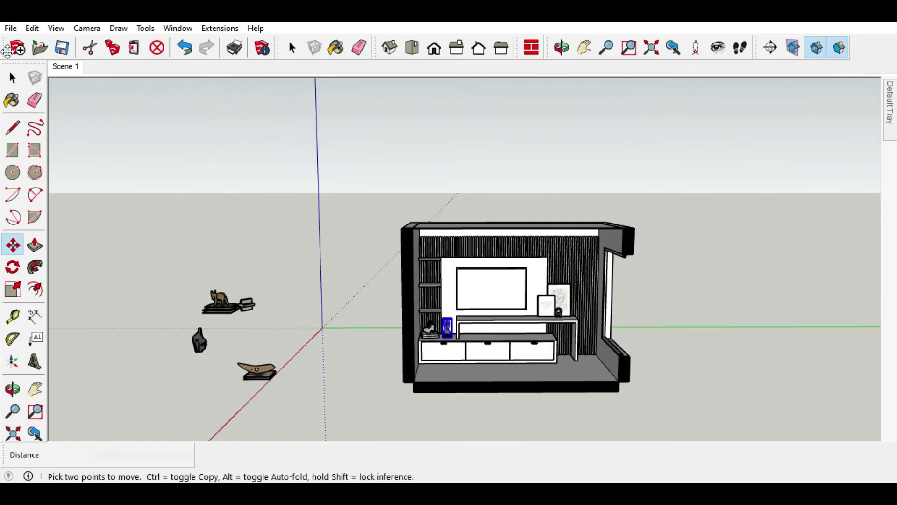
pyautogui.moveTo(121, 206)
pyautogui.mouseDown(button='middle')
pyautogui.moveTo(315, 296)
pyautogui.moveTo(243, 308)
pyautogui.moveTo(267, 249)
pyautogui.mouseUp(button='middle')
# Step: Move the boomerang sculpture and its book onto the lowest wall shelf
pyautogui.scroll(-2, 241, 305)
pyautogui.click(241, 305)
pyautogui.scroll(-2, 241, 304)
pyautogui.scroll(3, 335, 352)
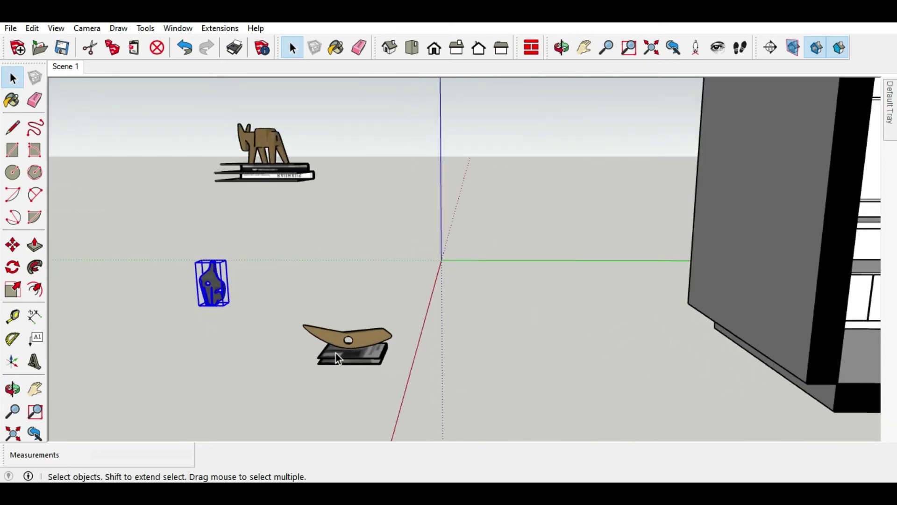
pyautogui.scroll(2, 335, 352)
pyautogui.click(342, 349)
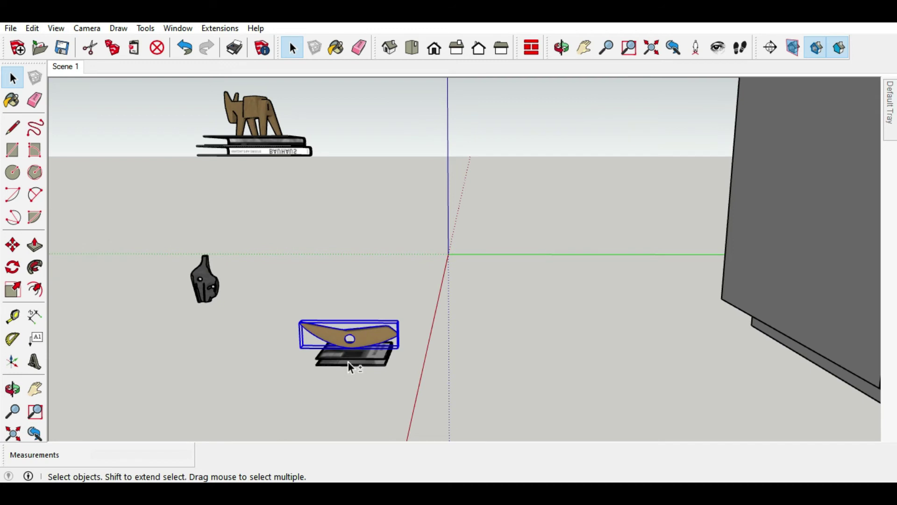
pyautogui.keyDown('shift'); pyautogui.click(348, 362); pyautogui.keyUp('shift')
pyautogui.click(13, 244)
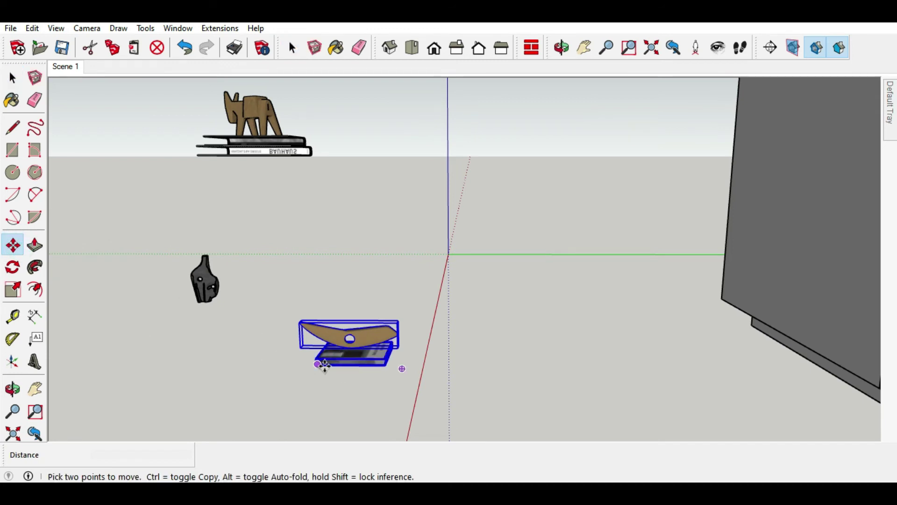
pyautogui.click(324, 366)
pyautogui.scroll(-3, 281, 357)
pyautogui.scroll(-2, 260, 371)
pyautogui.scroll(5, 425, 305)
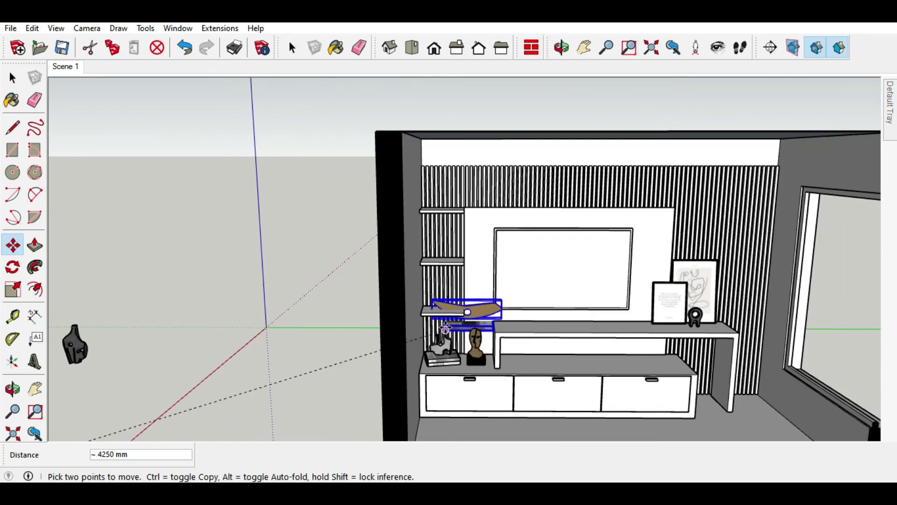
pyautogui.scroll(2, 445, 328)
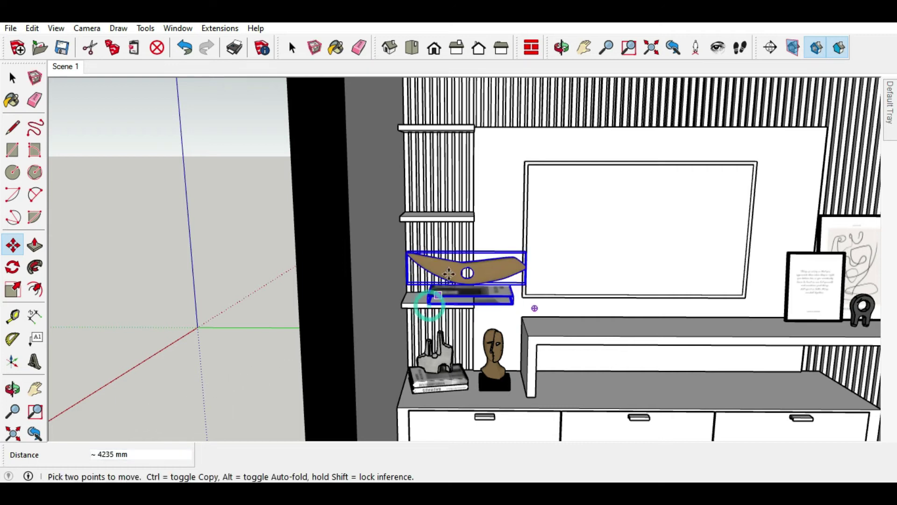
pyautogui.scroll(3, 449, 294)
pyautogui.moveTo(449, 294); pyautogui.dragTo(411, 299, button='middle')
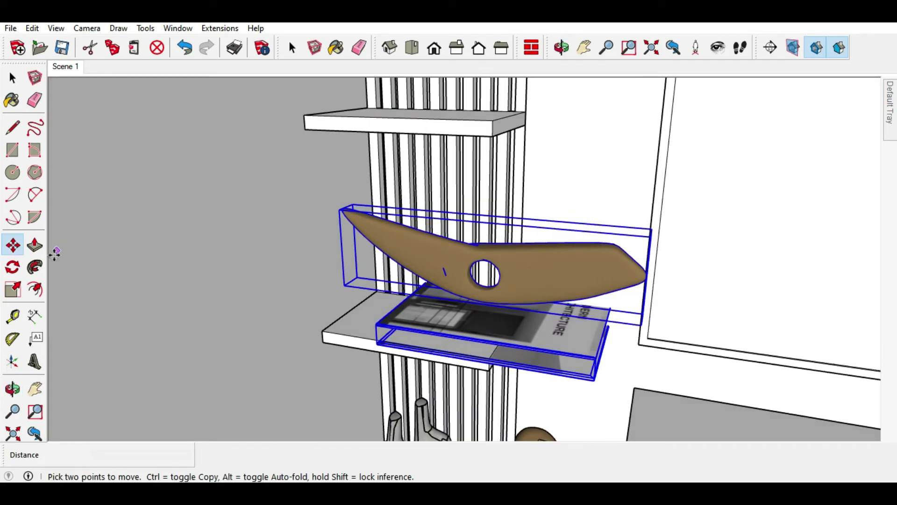
# Step: Scale the sculpture and book to about 0.6 and settle them on the shelf
pyautogui.click(14, 290)
pyautogui.moveTo(317, 217); pyautogui.dragTo(172, 312)
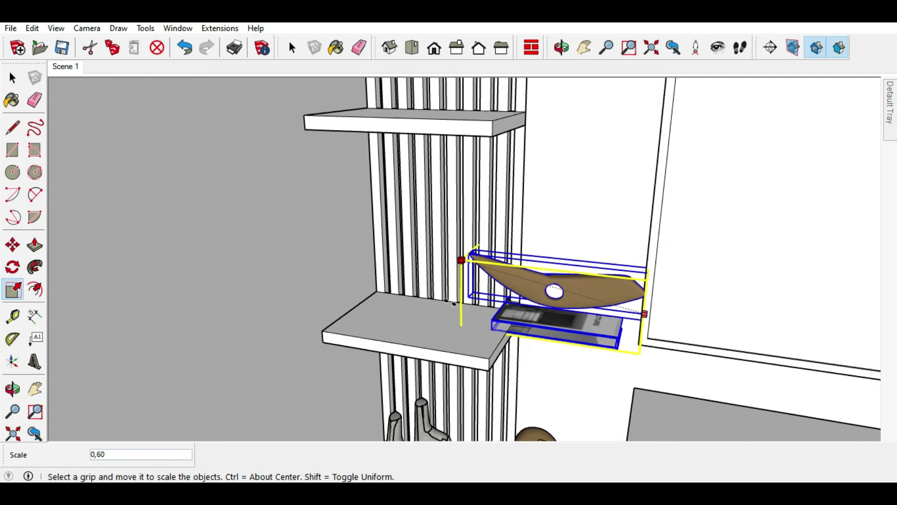
pyautogui.click(12, 245)
pyautogui.click(485, 340)
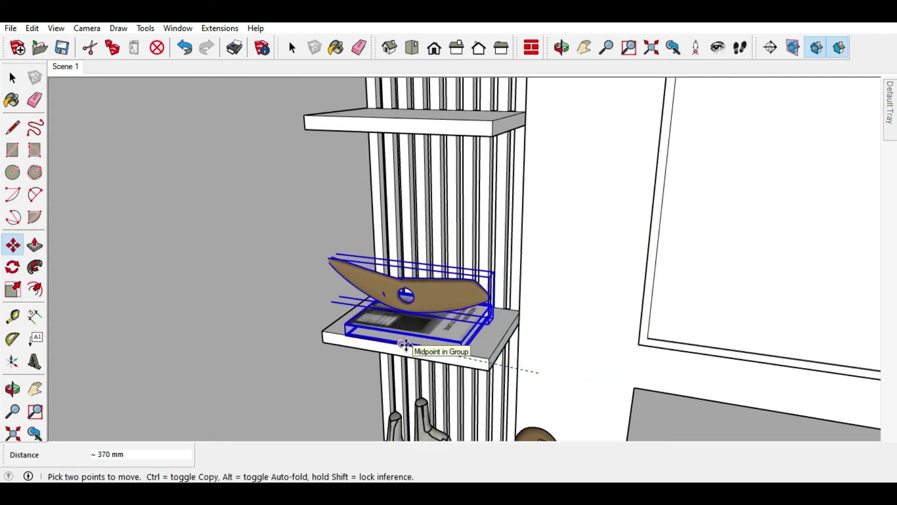
pyautogui.click(402, 344)
pyautogui.scroll(2, 401, 345)
pyautogui.scroll(3, 556, 367)
pyautogui.moveTo(556, 367)
pyautogui.mouseDown(button='middle')
pyautogui.moveTo(436, 315)
pyautogui.moveTo(475, 370)
pyautogui.moveTo(576, 413)
pyautogui.mouseUp(button='middle')
pyautogui.click(475, 371)
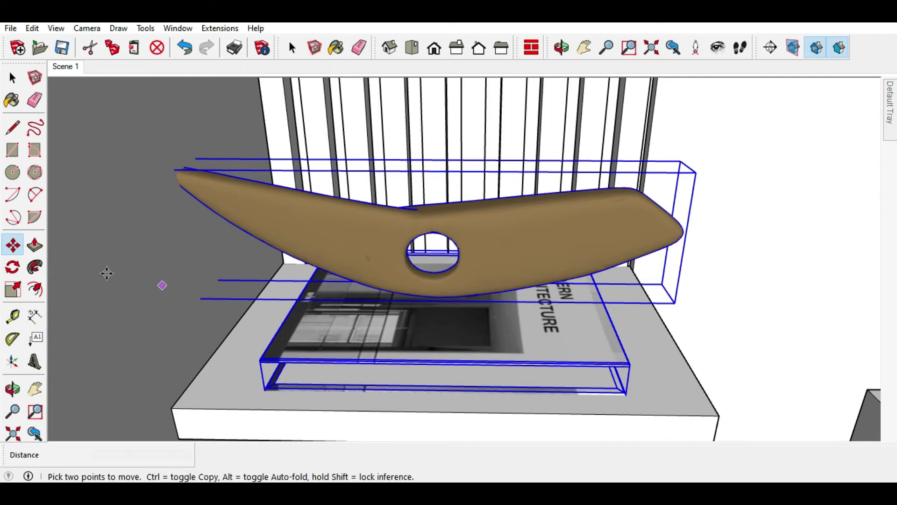
# Step: Rotate the boomerang sculpture and Modern Architecture book 180° so the spine faces out
pyautogui.click(11, 269)
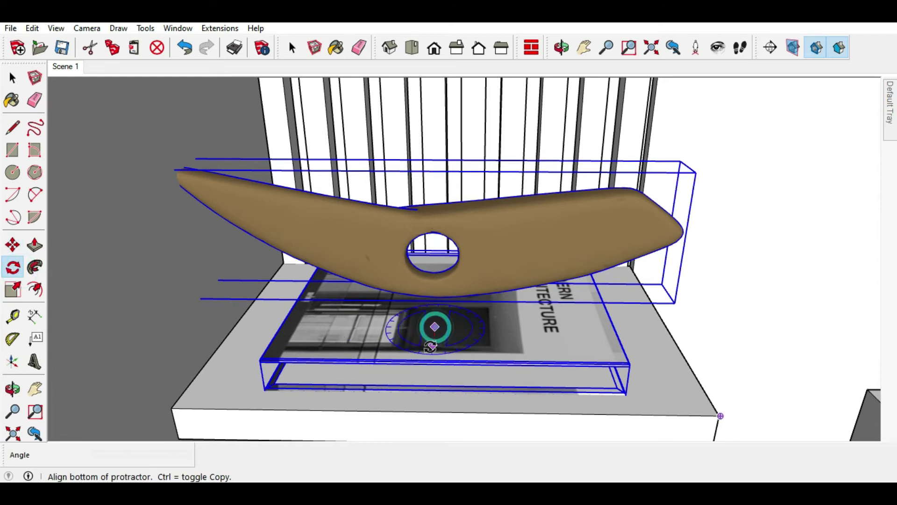
pyautogui.click(431, 350)
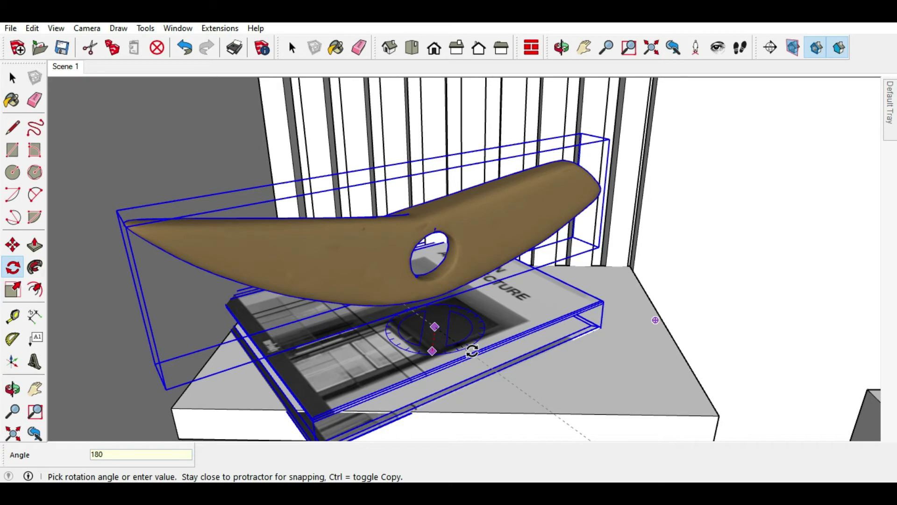
pyautogui.click(472, 350)
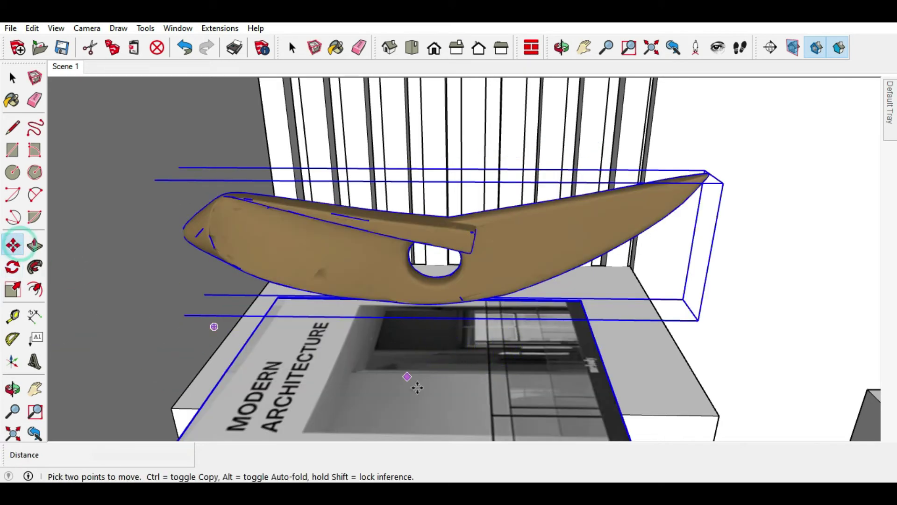
pyautogui.moveTo(388, 355); pyautogui.dragTo(346, 358, button='middle')
pyautogui.scroll(-3, 346, 357)
pyautogui.scroll(3, 346, 357)
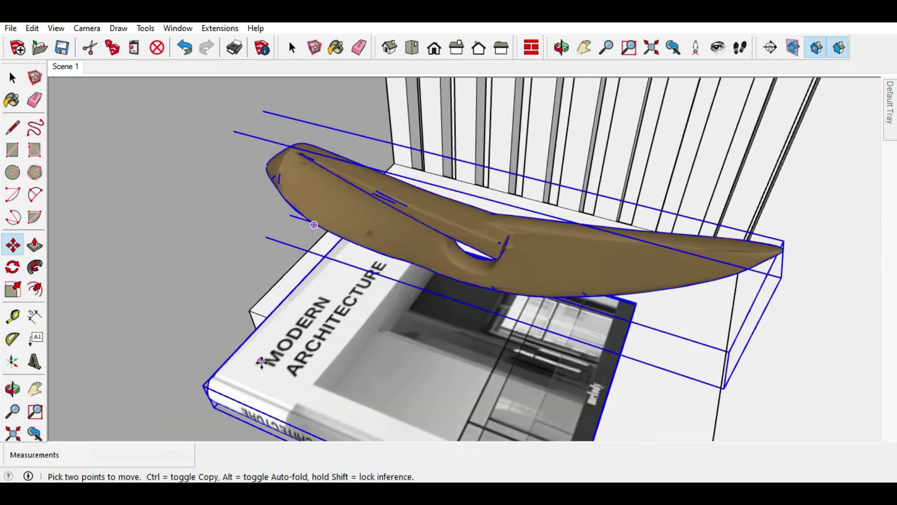
pyautogui.scroll(5, 344, 358)
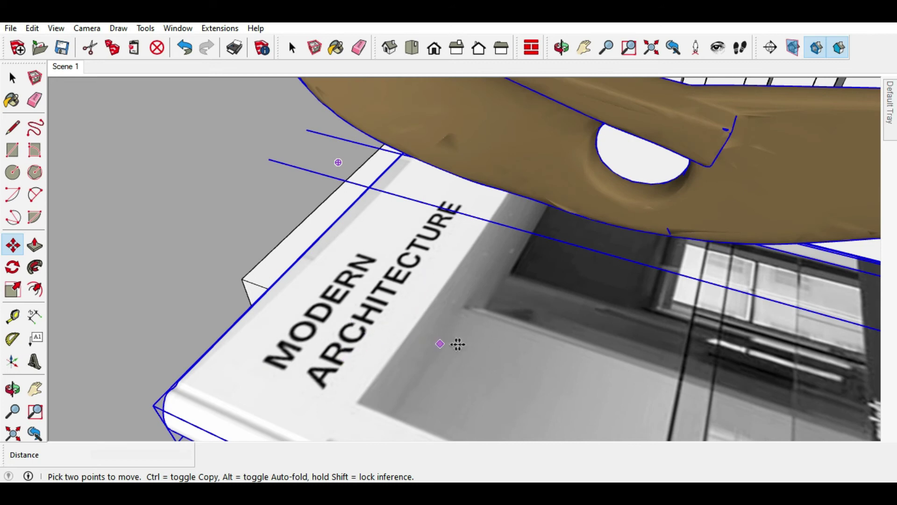
pyautogui.moveTo(458, 345); pyautogui.dragTo(310, 317, button='middle')
pyautogui.scroll(-3, 308, 289)
pyautogui.moveTo(306, 260)
pyautogui.mouseDown(button='middle')
pyautogui.moveTo(487, 391)
pyautogui.moveTo(592, 352)
pyautogui.mouseUp(button='middle')
# Step: Lower the book and sculpture until the book rests flat on the shelf surface
pyautogui.click(570, 352)
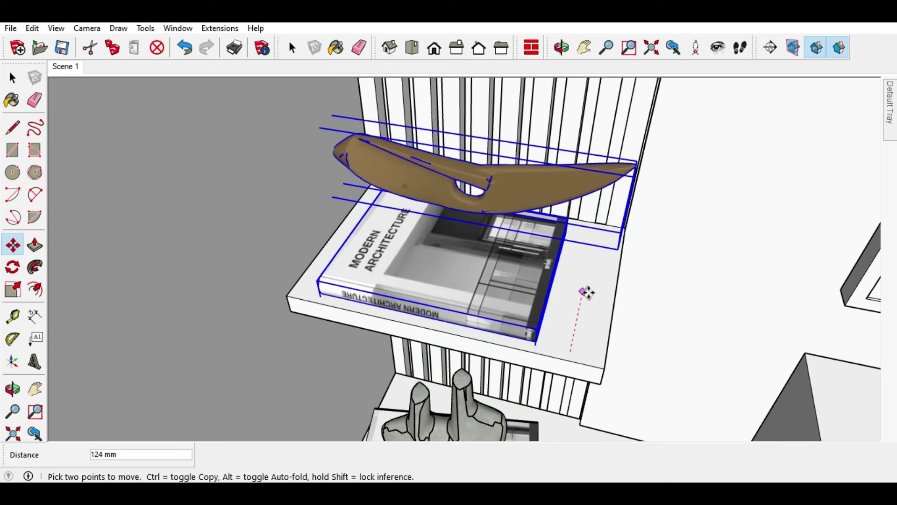
pyautogui.moveTo(586, 290); pyautogui.dragTo(570, 282, button='middle')
pyautogui.scroll(3, 419, 250)
pyautogui.scroll(2, 438, 295)
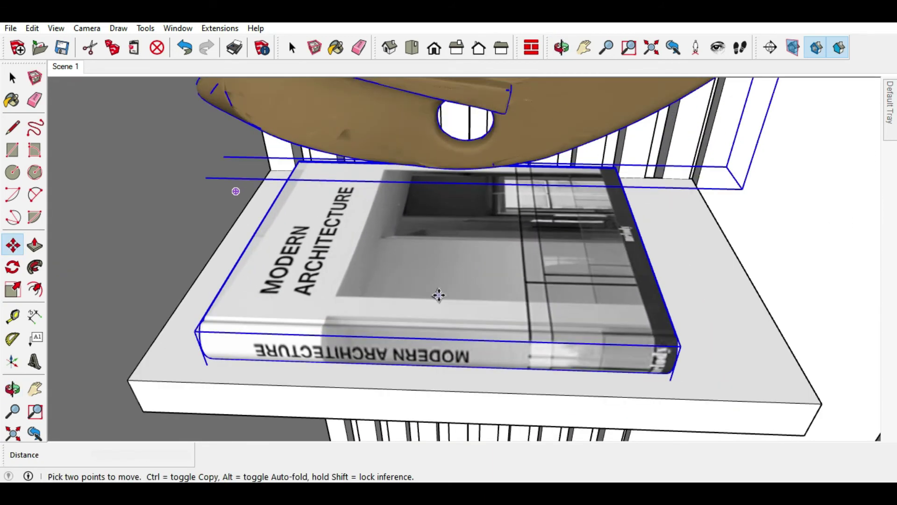
pyautogui.moveTo(467, 294)
pyautogui.mouseDown(button='middle')
pyautogui.moveTo(578, 208)
pyautogui.moveTo(577, 240)
pyautogui.mouseUp(button='middle')
pyautogui.click(577, 306)
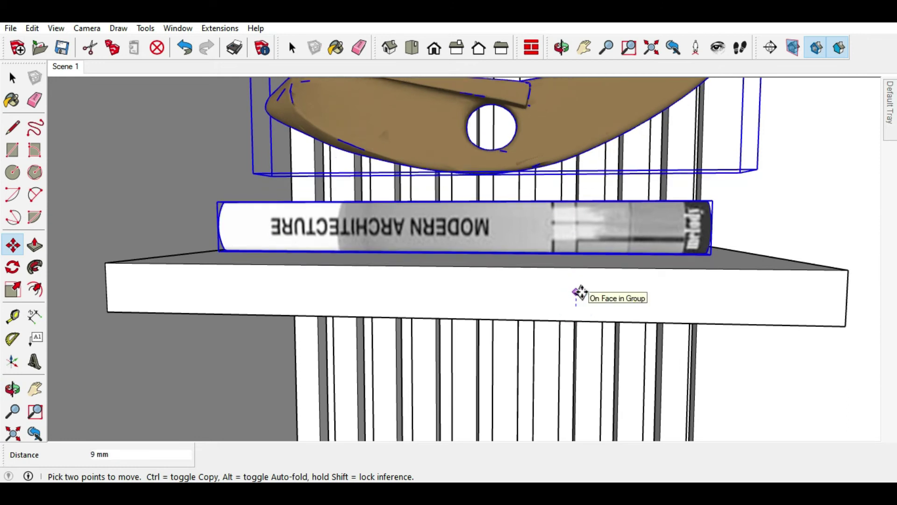
pyautogui.moveTo(580, 293); pyautogui.dragTo(567, 378, button='middle')
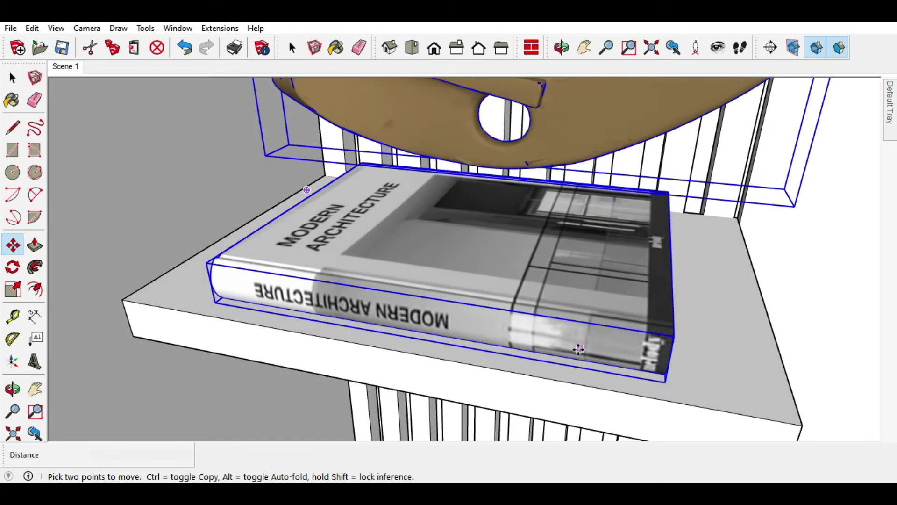
pyautogui.moveTo(575, 332); pyautogui.dragTo(621, 233, button='middle')
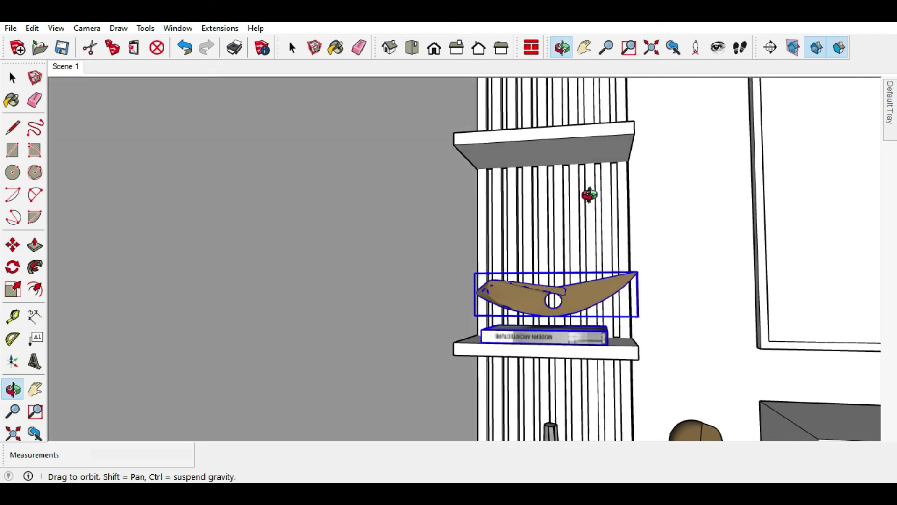
pyautogui.scroll(2, 565, 297)
pyautogui.scroll(2, 565, 297)
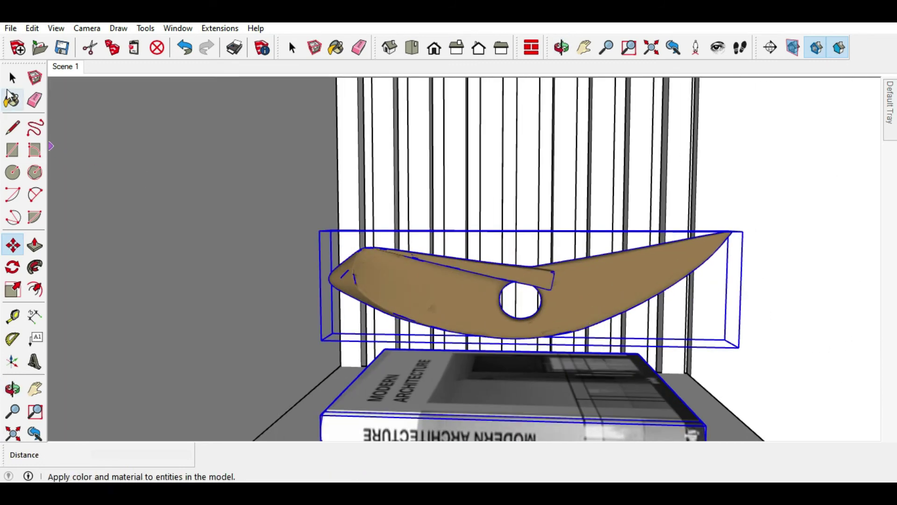
# Step: Inside its group, lower the wooden bowl sculpture so it rests on the books
pyautogui.doubleClick(563, 309)
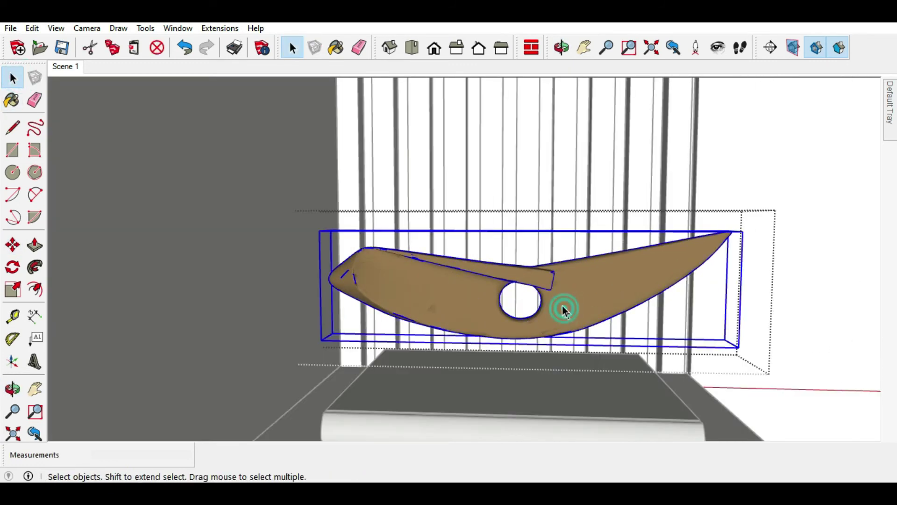
pyautogui.click(14, 246)
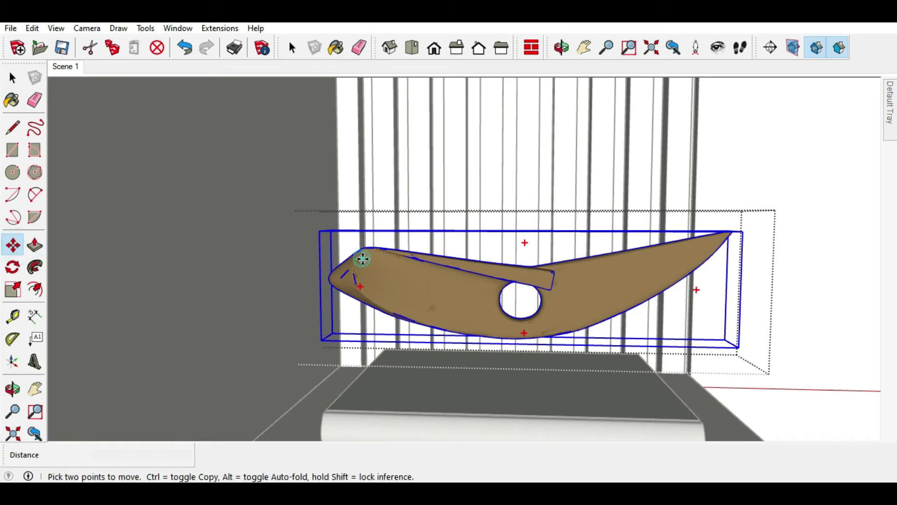
pyautogui.click(362, 259)
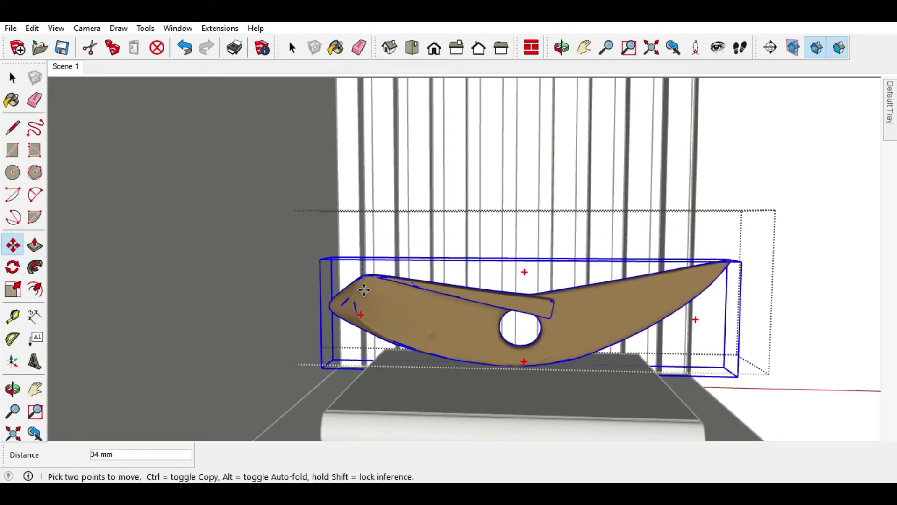
pyautogui.click(364, 287)
pyautogui.moveTo(477, 383)
pyautogui.mouseDown(button='middle')
pyautogui.moveTo(527, 341)
pyautogui.moveTo(340, 251)
pyautogui.mouseUp(button='middle')
pyautogui.scroll(-3, 341, 251)
pyautogui.scroll(-2, 247, 226)
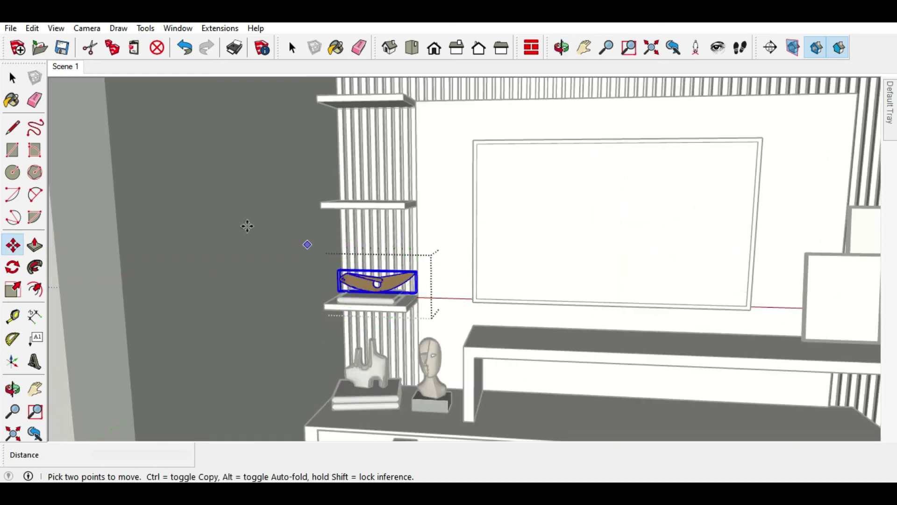
# Step: Tilt the bowl about 8° so it sits naturally on the books
pyautogui.click(13, 266)
pyautogui.scroll(3, 374, 285)
pyautogui.scroll(3, 389, 333)
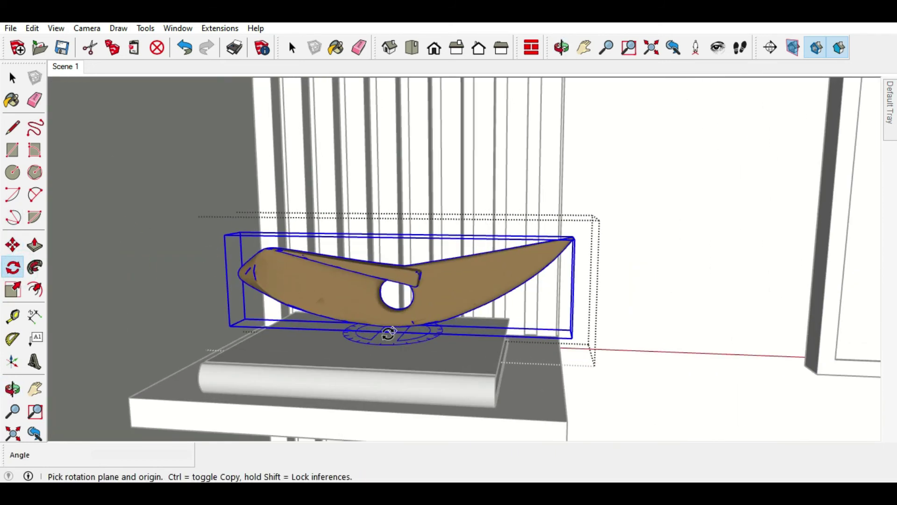
pyautogui.click(370, 362)
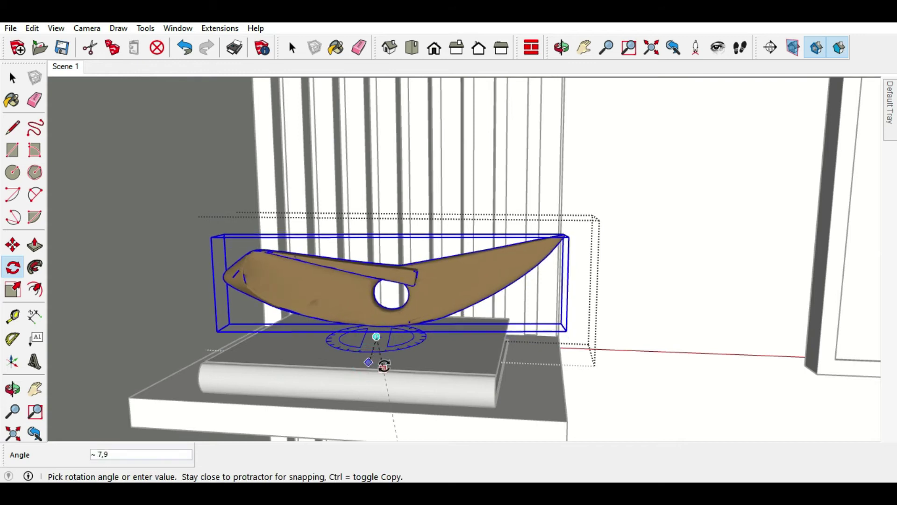
pyautogui.click(385, 369)
pyautogui.click(13, 79)
pyautogui.scroll(-3, 180, 198)
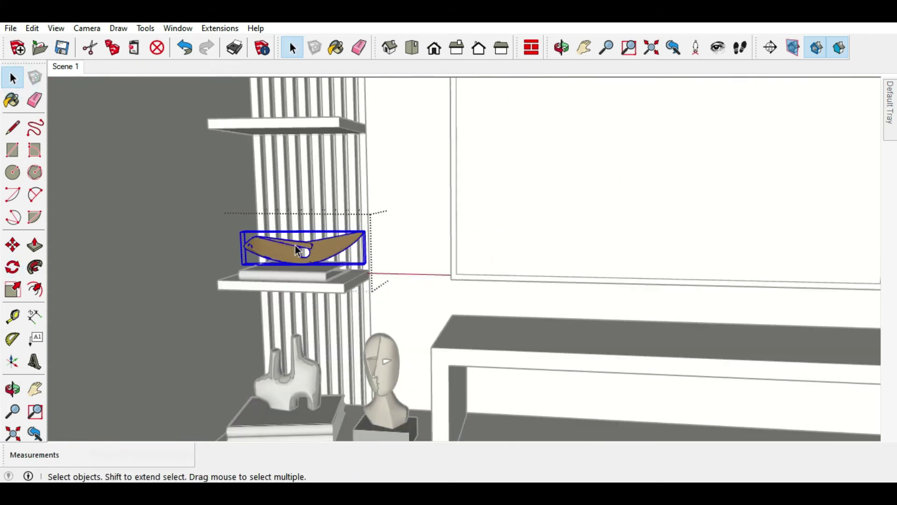
pyautogui.scroll(-3, 180, 224)
pyautogui.scroll(-2, 182, 262)
pyautogui.moveTo(181, 257); pyautogui.dragTo(190, 258, button='middle')
# Step: Carry the wooden donkey figurine into the room above the upper wall shelf
pyautogui.scroll(-3, 74, 245)
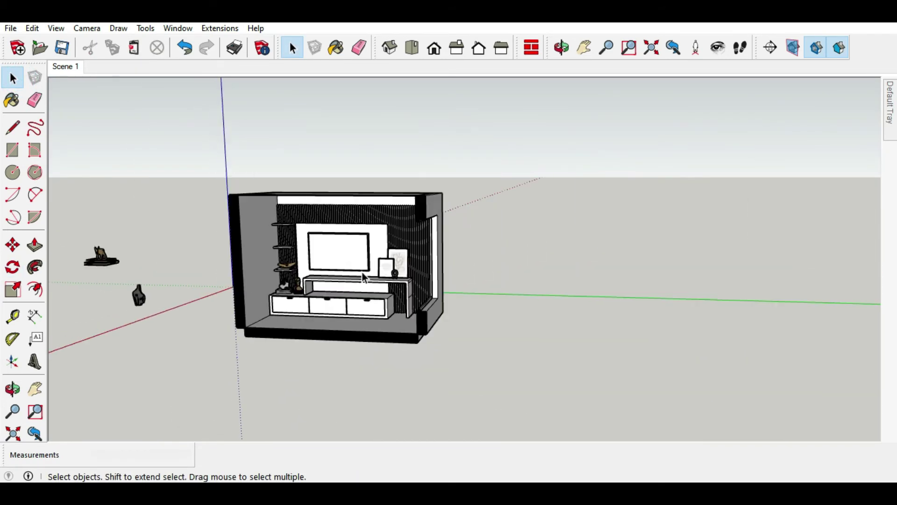
pyautogui.scroll(3, 231, 277)
pyautogui.scroll(3, 231, 276)
pyautogui.scroll(3, 248, 271)
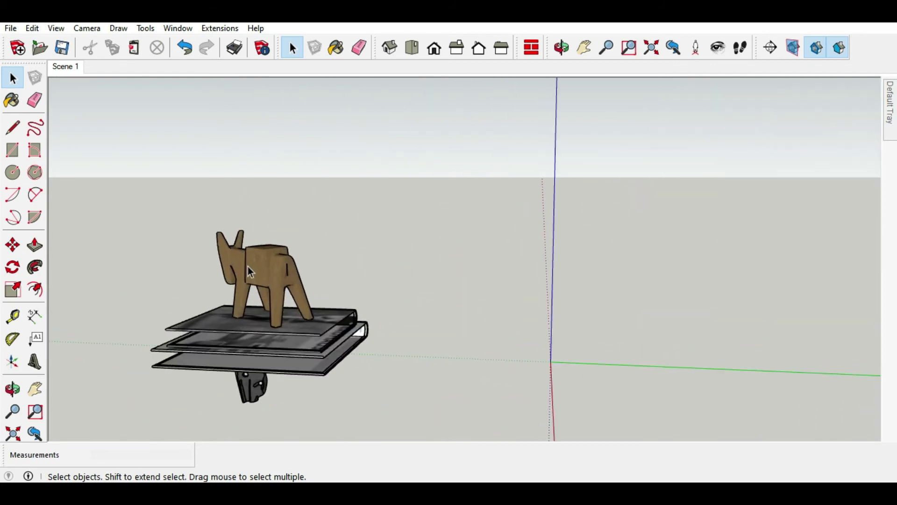
pyautogui.moveTo(256, 275)
pyautogui.mouseDown(button='middle')
pyautogui.moveTo(380, 314)
pyautogui.moveTo(504, 238)
pyautogui.moveTo(453, 286)
pyautogui.moveTo(301, 287)
pyautogui.moveTo(304, 299)
pyautogui.mouseUp(button='middle')
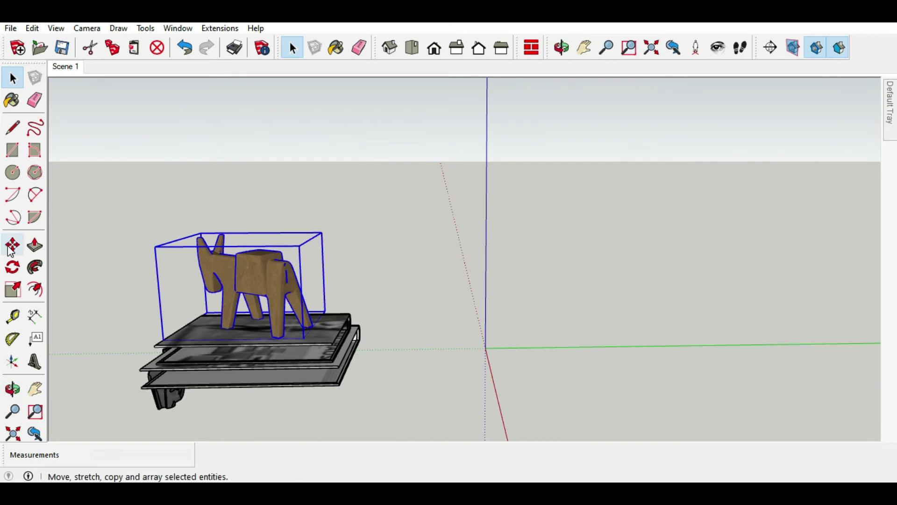
pyautogui.click(12, 246)
pyautogui.scroll(-2, 140, 292)
pyautogui.scroll(-3, 117, 289)
pyautogui.scroll(-3, 100, 289)
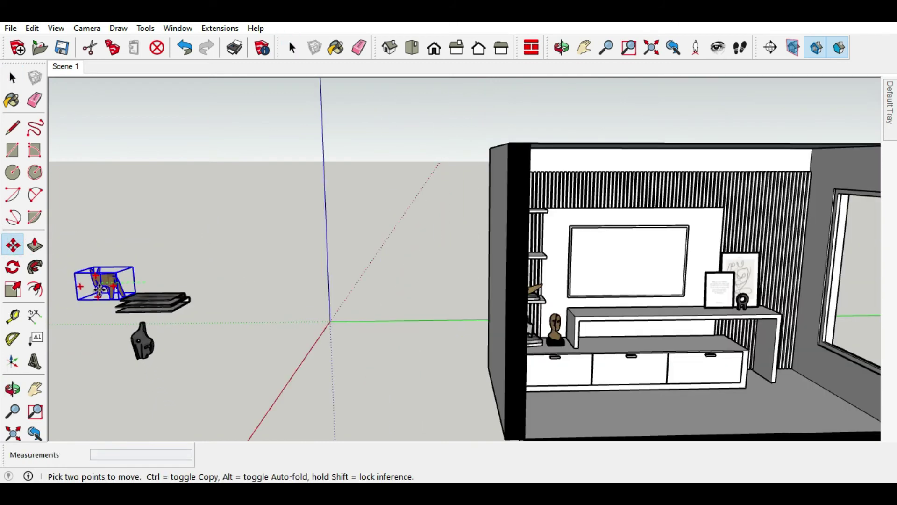
pyautogui.click(99, 289)
pyautogui.scroll(2, 424, 254)
pyautogui.scroll(3, 441, 246)
pyautogui.moveTo(425, 270)
pyautogui.mouseDown(button='middle')
pyautogui.moveTo(322, 344)
pyautogui.moveTo(366, 297)
pyautogui.mouseUp(button='middle')
pyautogui.scroll(3, 325, 345)
pyautogui.scroll(3, 407, 304)
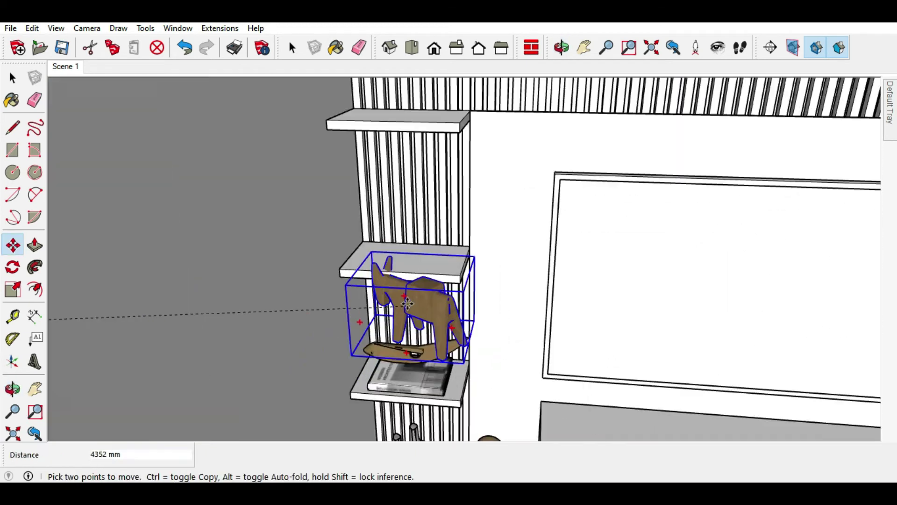
pyautogui.scroll(3, 407, 303)
pyautogui.scroll(2, 396, 225)
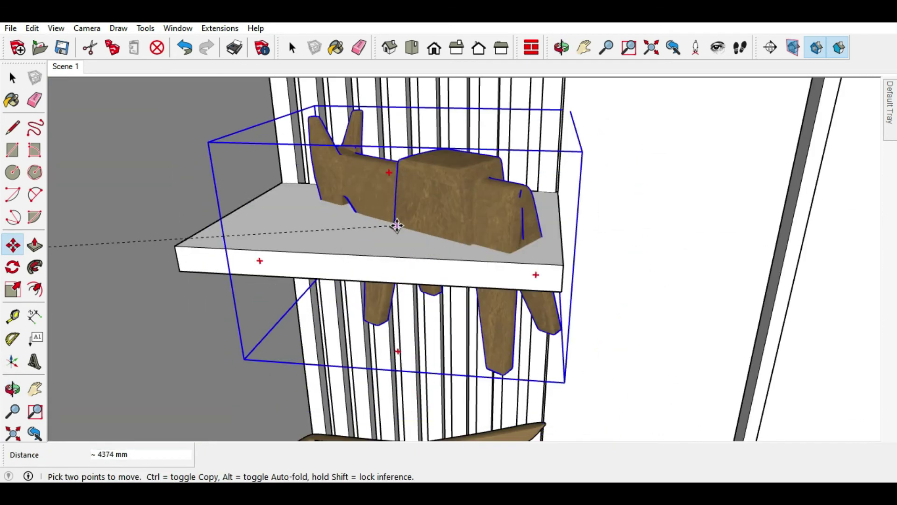
# Step: Shrink the donkey to 0.72 of its size and set it down on the shelf top with a 5 mm move
pyautogui.click(14, 290)
pyautogui.moveTo(209, 142); pyautogui.dragTo(340, 193)
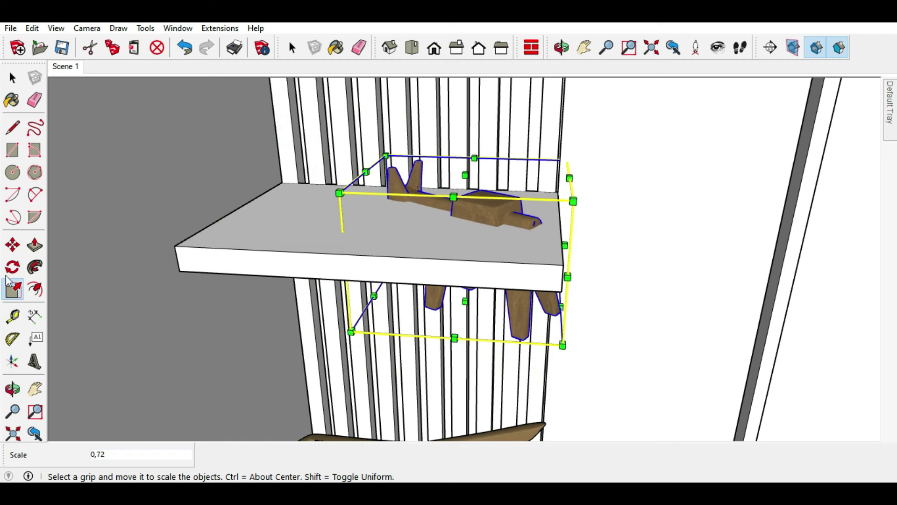
pyautogui.click(13, 244)
pyautogui.click(290, 208)
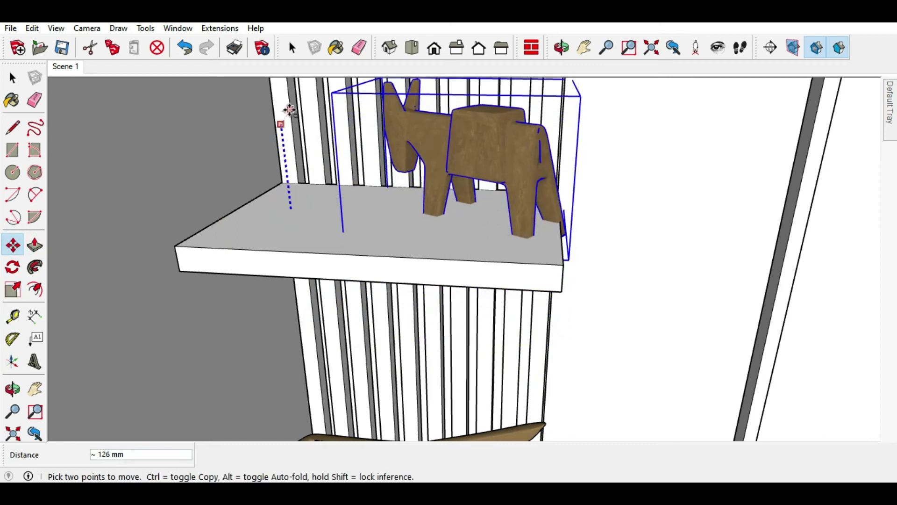
pyautogui.click(399, 159)
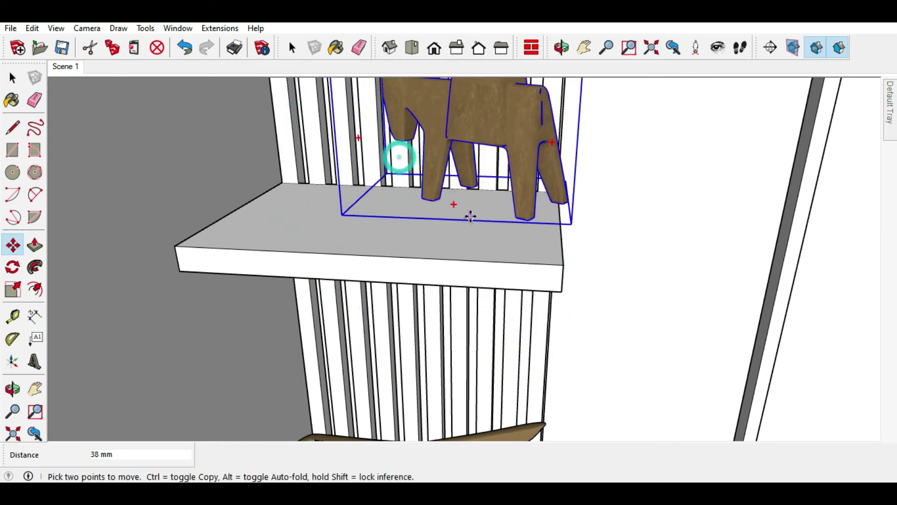
pyautogui.moveTo(470, 217); pyautogui.dragTo(540, 203, button='middle')
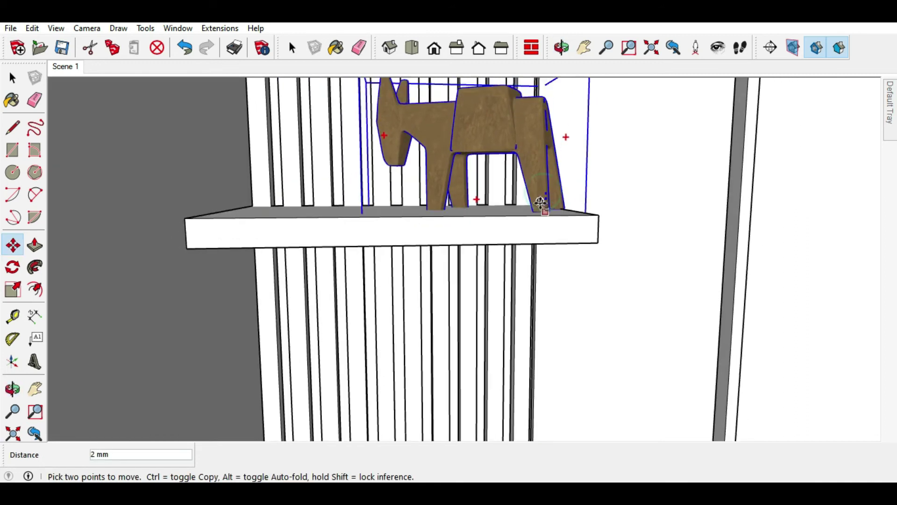
pyautogui.moveTo(408, 187); pyautogui.dragTo(378, 215, button='middle')
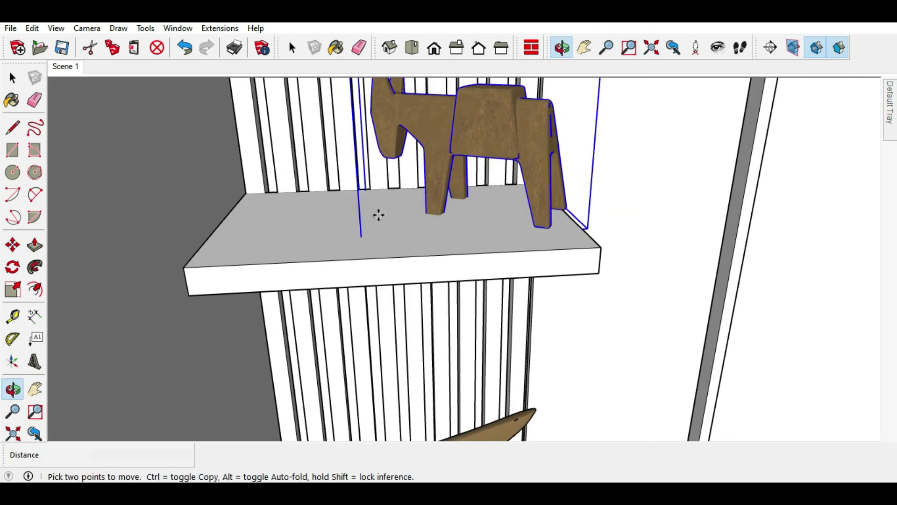
pyautogui.click(346, 162)
pyautogui.write('5')
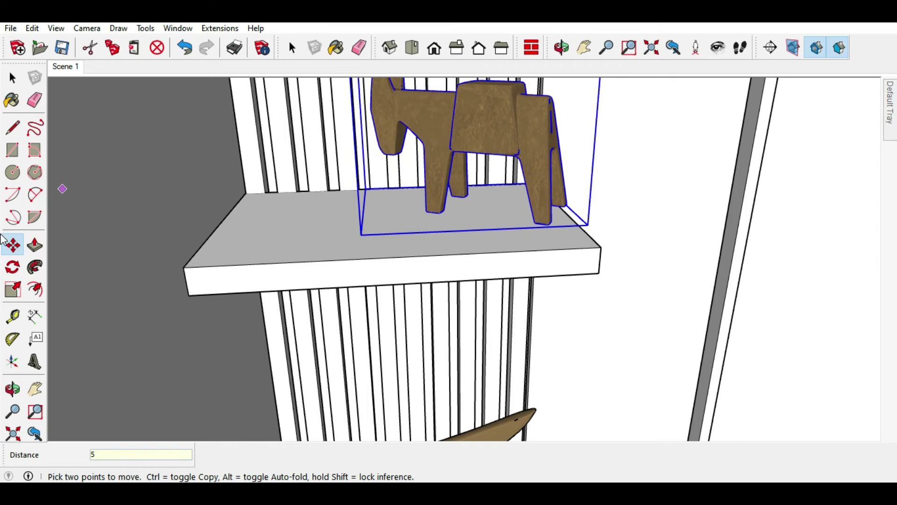
pyautogui.click(459, 228)
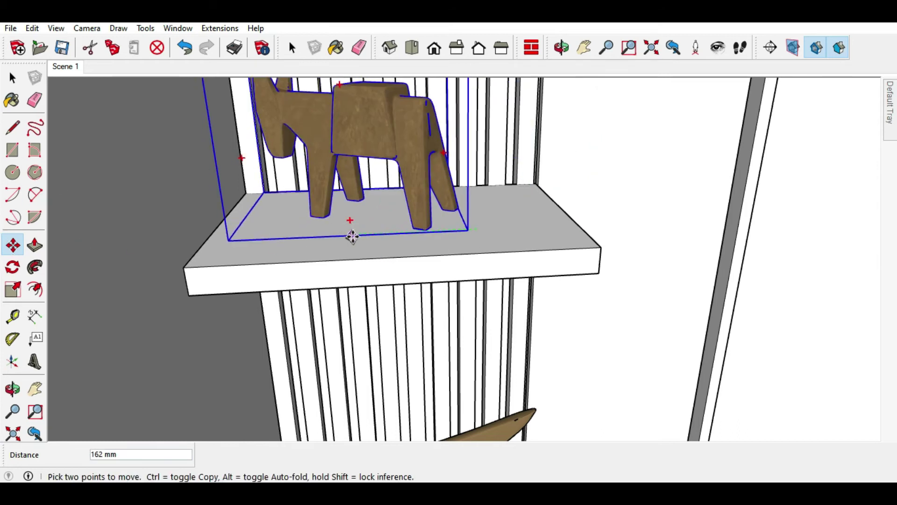
# Step: Turn the donkey 90° on the shelf and finish positioning it
pyautogui.click(19, 268)
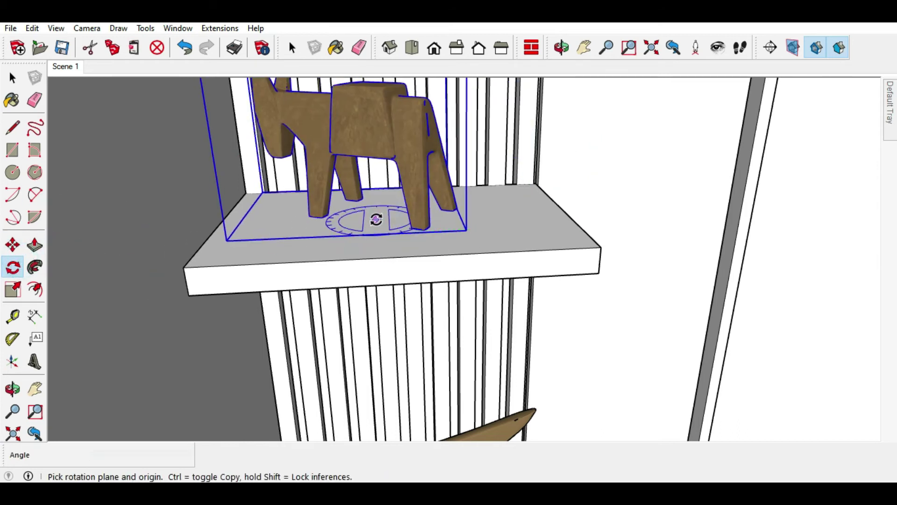
pyautogui.click(307, 258)
pyautogui.click(419, 234)
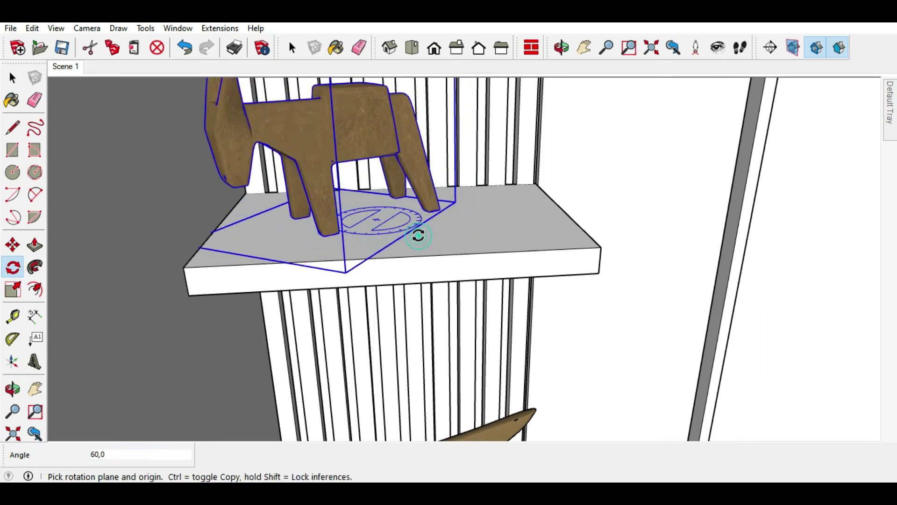
pyautogui.moveTo(418, 234); pyautogui.dragTo(179, 186, button='middle')
pyautogui.scroll(-5, 179, 186)
pyautogui.scroll(5, 199, 190)
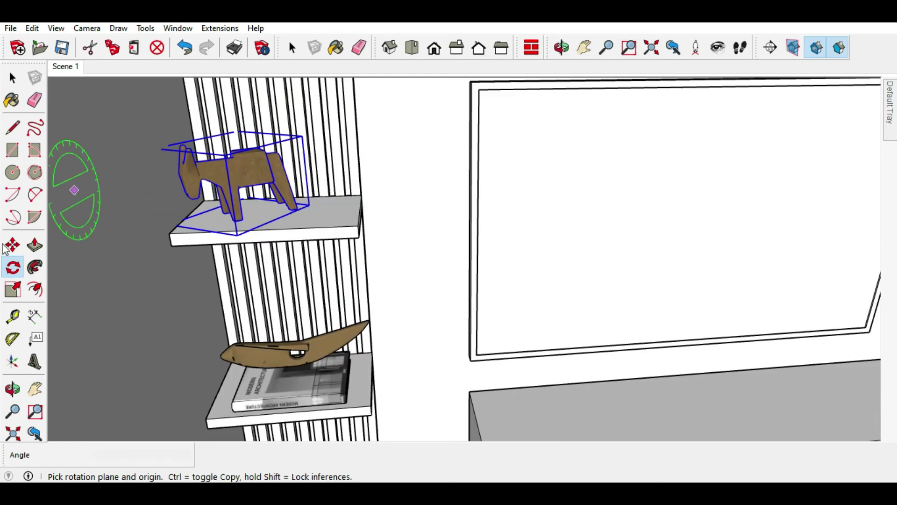
pyautogui.click(17, 243)
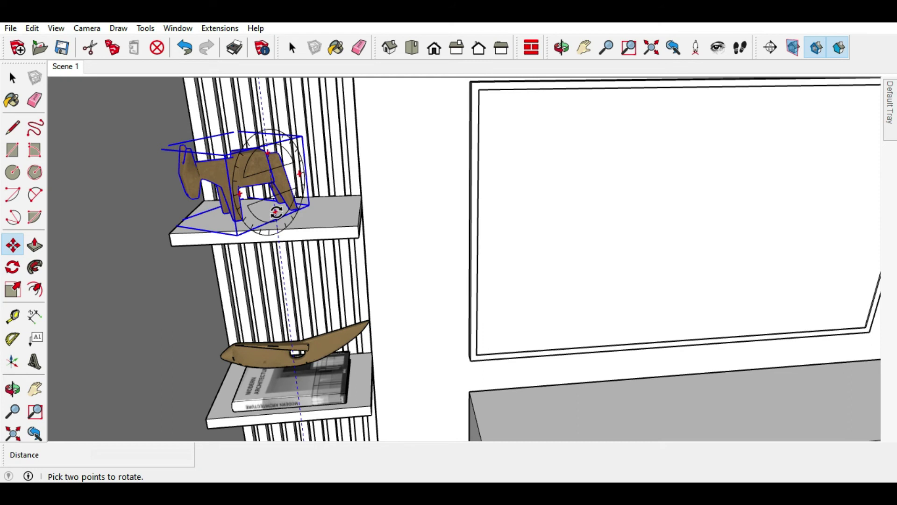
pyautogui.click(283, 219)
# Step: Zoom out to view the whole room and clear the selection
pyautogui.scroll(-4, 280, 225)
pyautogui.scroll(-3, 283, 244)
pyautogui.moveTo(283, 244); pyautogui.dragTo(327, 243, button='middle')
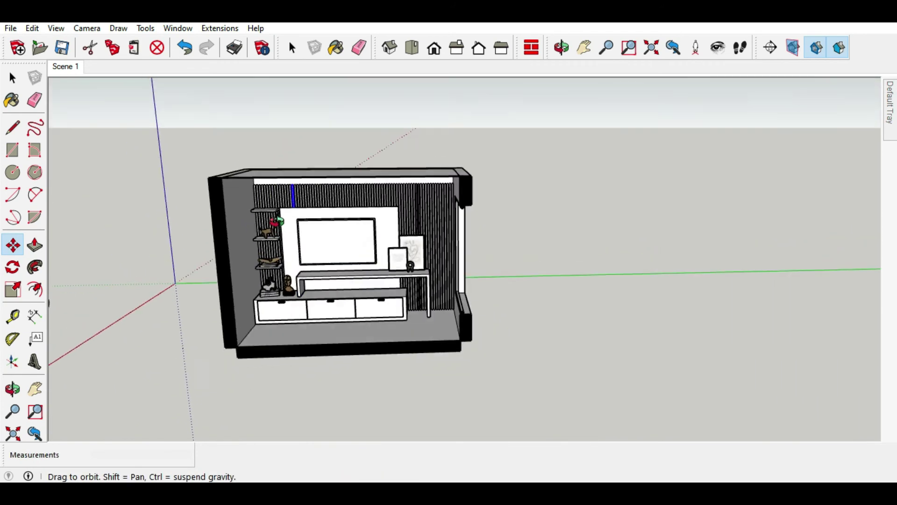
pyautogui.scroll(-3, 398, 253)
pyautogui.scroll(-2, 397, 252)
pyautogui.press('space')
pyautogui.scroll(2, 374, 327)
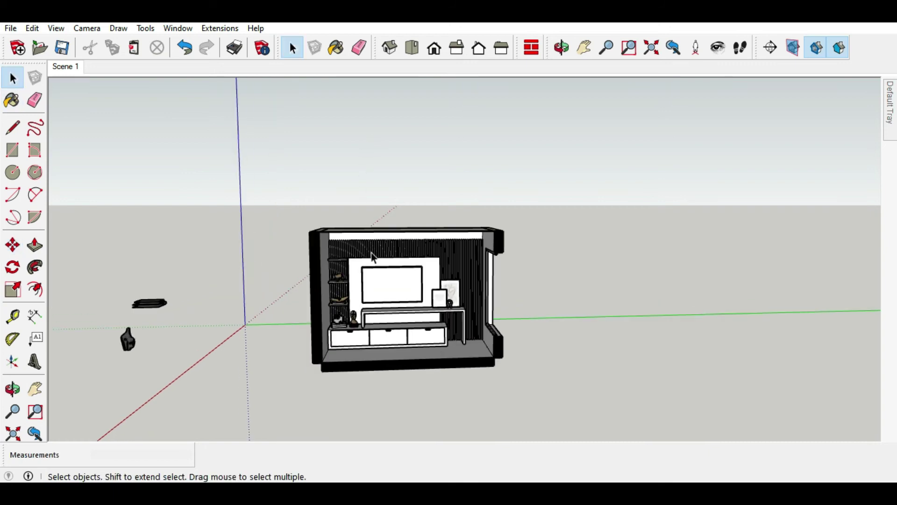
pyautogui.scroll(2, 374, 327)
pyautogui.scroll(2, 374, 327)
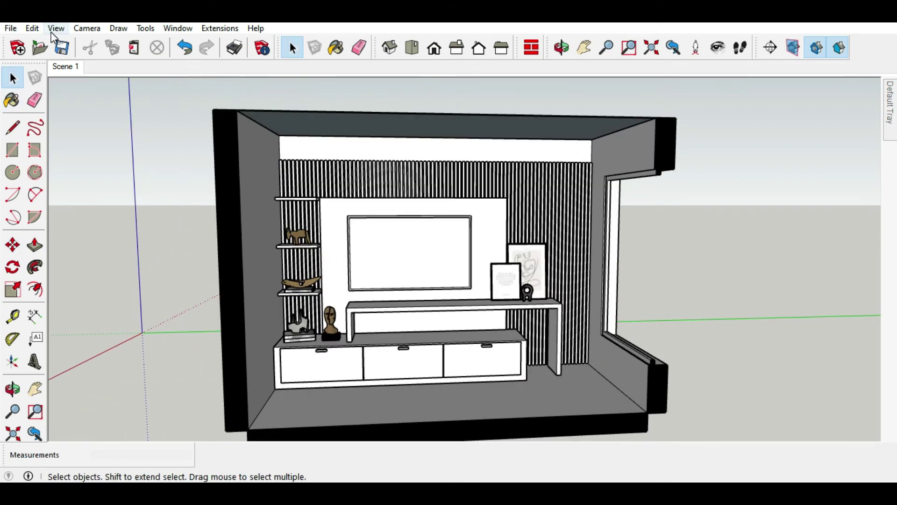
pyautogui.click(31, 30)
# Step: Paste the dark lattice piece in front of the cabinet and turn it 90°
pyautogui.click(78, 107)
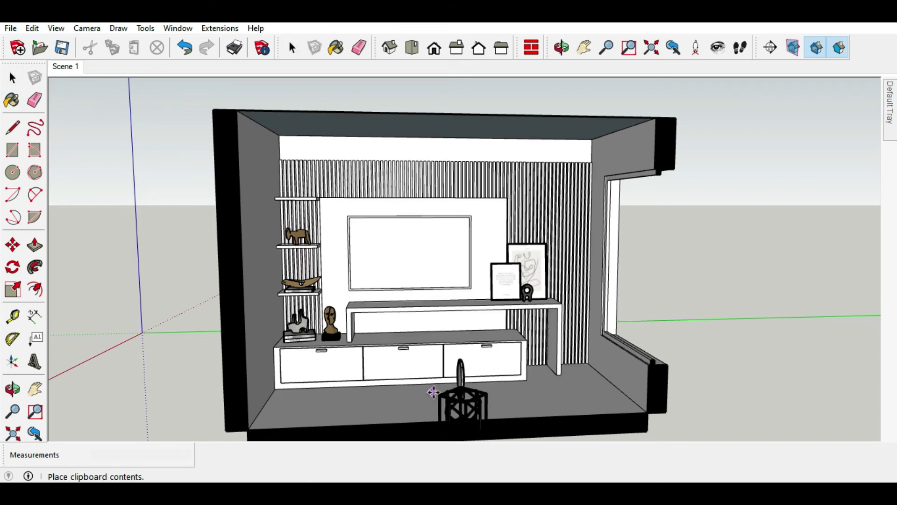
pyautogui.click(418, 387)
pyautogui.moveTo(418, 387); pyautogui.dragTo(166, 356, button='middle')
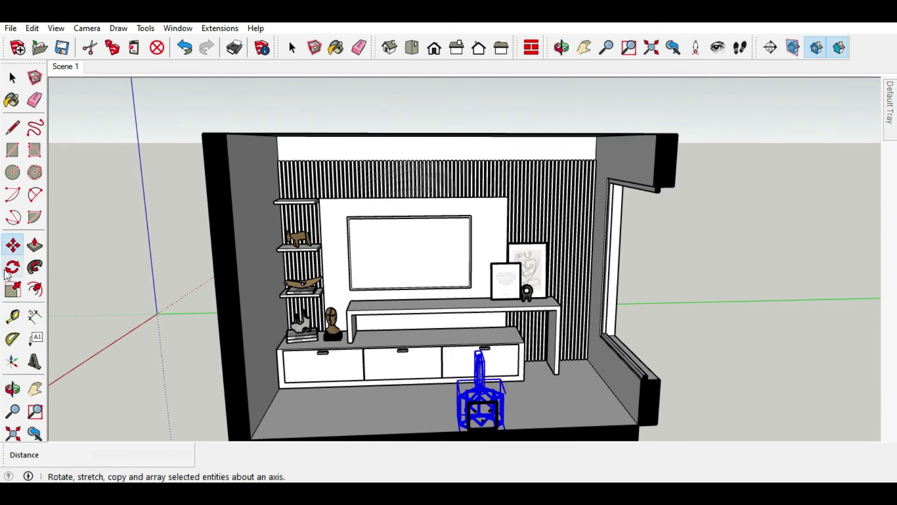
pyautogui.click(415, 427)
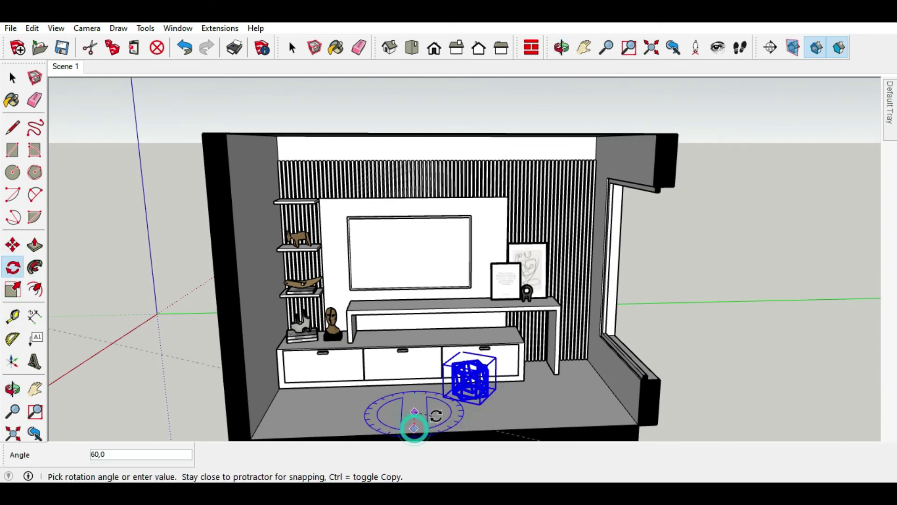
pyautogui.write('90')
pyautogui.press('Return')
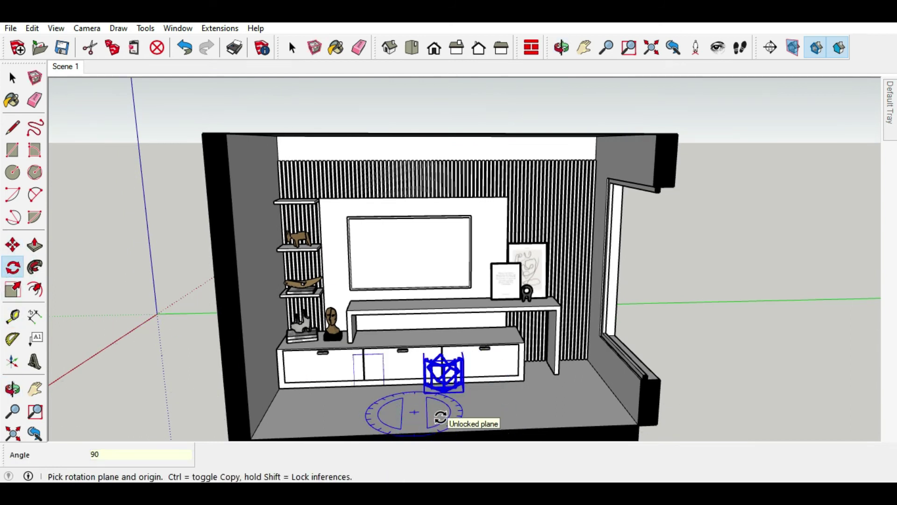
# Step: Move the lattice piece and stone disc together beside the cabinet
pyautogui.click(12, 244)
pyautogui.scroll(4, 510, 376)
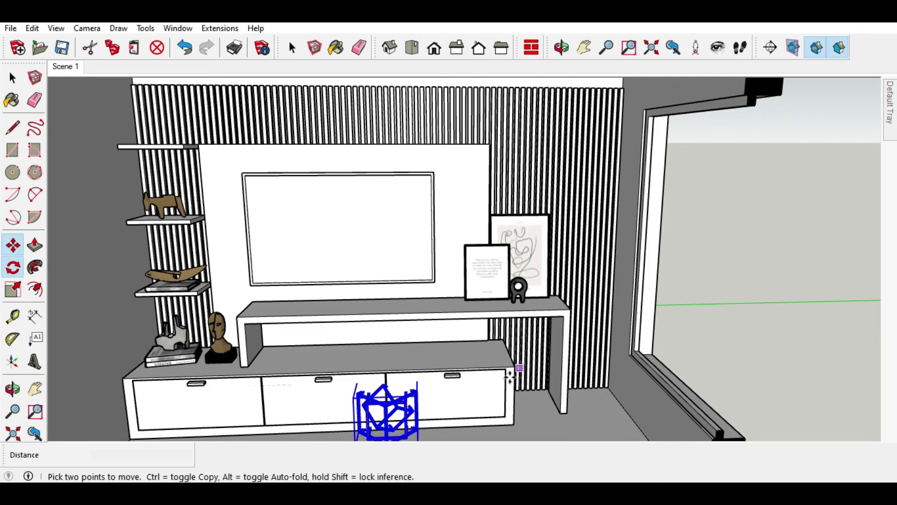
pyautogui.scroll(-6, 378, 295)
pyautogui.moveTo(72, 245)
pyautogui.mouseDown(button='middle')
pyautogui.moveTo(407, 362)
pyautogui.moveTo(327, 369)
pyautogui.mouseUp(button='middle')
pyautogui.scroll(3, 407, 363)
pyautogui.click(414, 360)
pyautogui.click(407, 372)
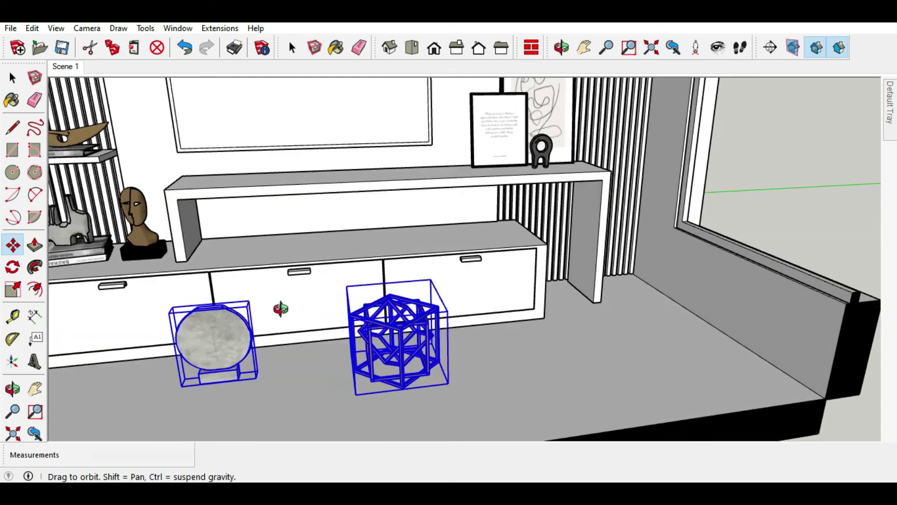
# Step: Rotate both sculptures 180° on the floor plane and lift them onto the cabinet top
pyautogui.click(12, 268)
pyautogui.moveTo(310, 392); pyautogui.dragTo(349, 386)
pyautogui.click(349, 387)
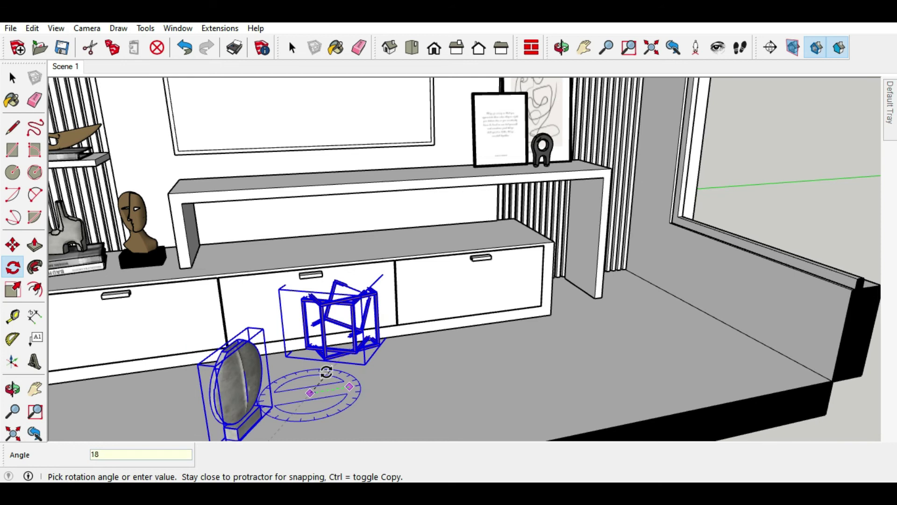
pyautogui.write('0')
pyautogui.press('Return')
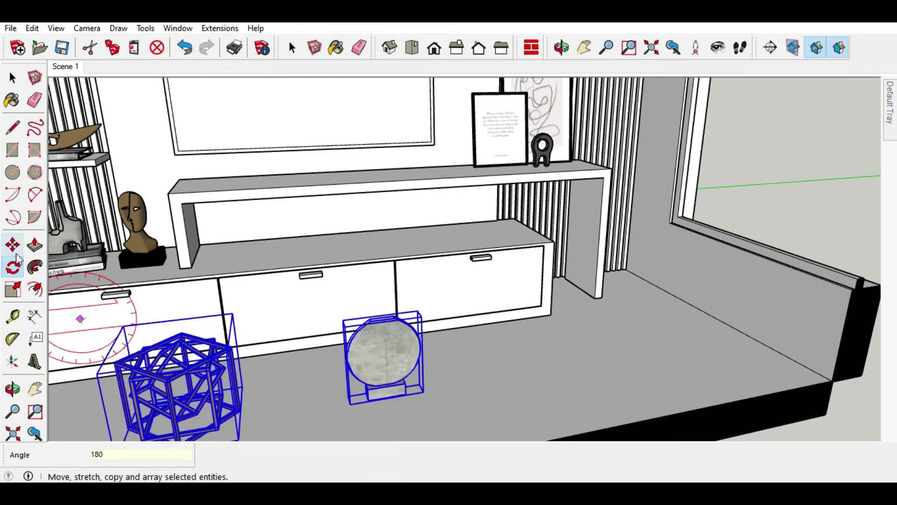
pyautogui.click(13, 246)
pyautogui.click(466, 362)
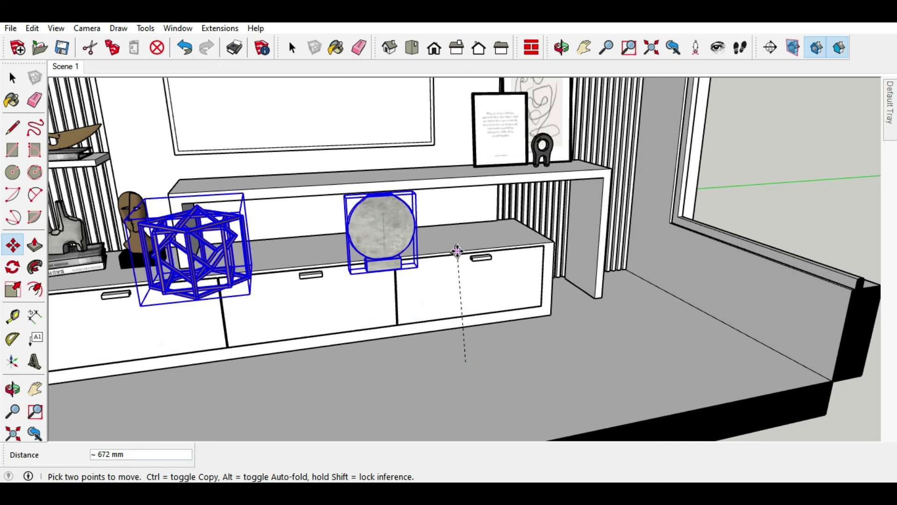
pyautogui.click(457, 250)
# Step: Lower the stone disc so it sits on the cabinet top
pyautogui.scroll(3, 406, 247)
pyautogui.moveTo(403, 247)
pyautogui.mouseDown(button='middle')
pyautogui.moveTo(477, 222)
pyautogui.moveTo(362, 239)
pyautogui.mouseUp(button='middle')
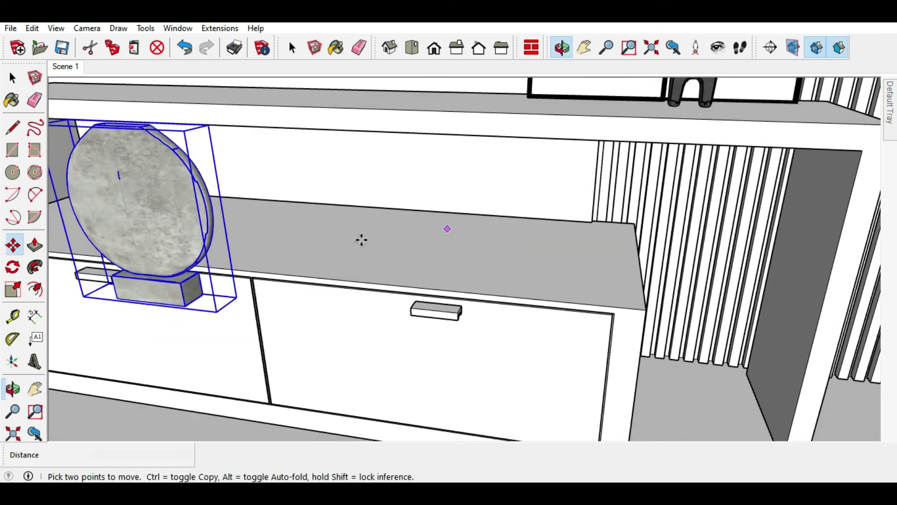
pyautogui.moveTo(415, 220)
pyautogui.mouseDown(button='middle')
pyautogui.moveTo(330, 145)
pyautogui.moveTo(336, 166)
pyautogui.moveTo(327, 154)
pyautogui.mouseUp(button='middle')
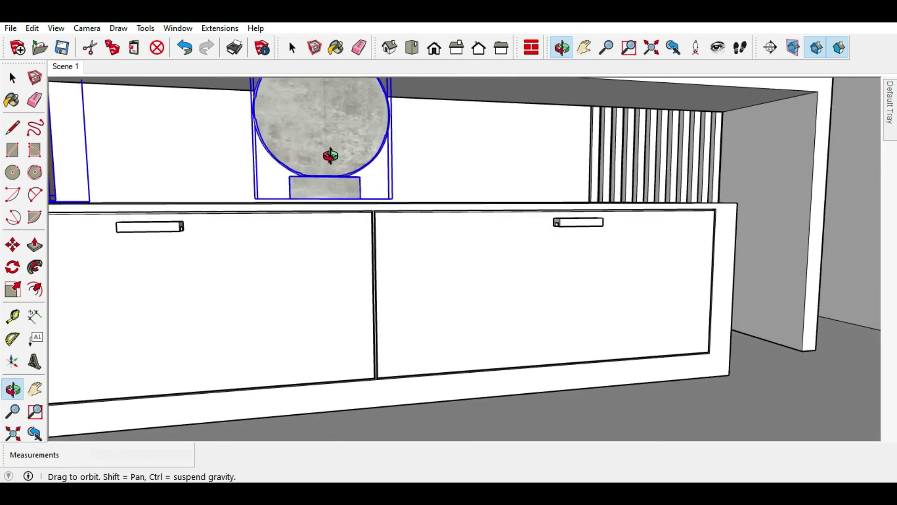
pyautogui.scroll(2, 314, 188)
pyautogui.scroll(2, 314, 189)
pyautogui.click(328, 215)
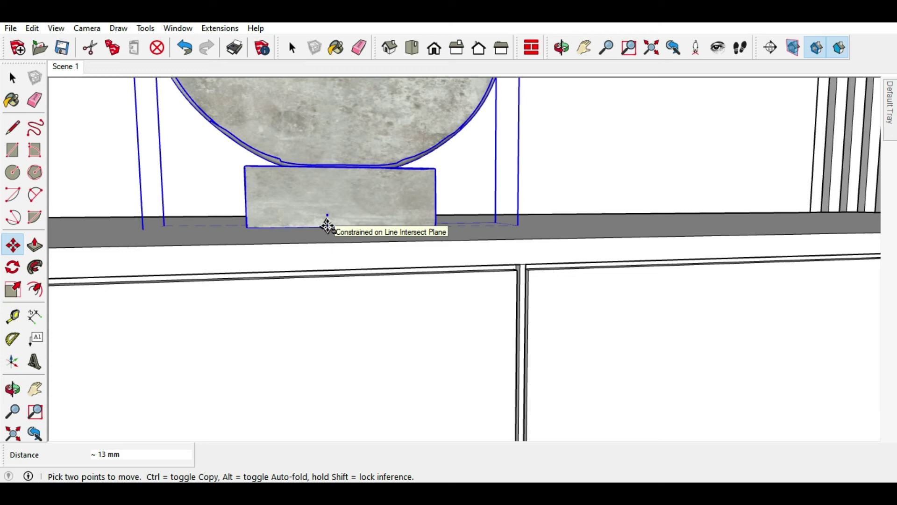
pyautogui.moveTo(426, 270); pyautogui.dragTo(387, 294, button='middle')
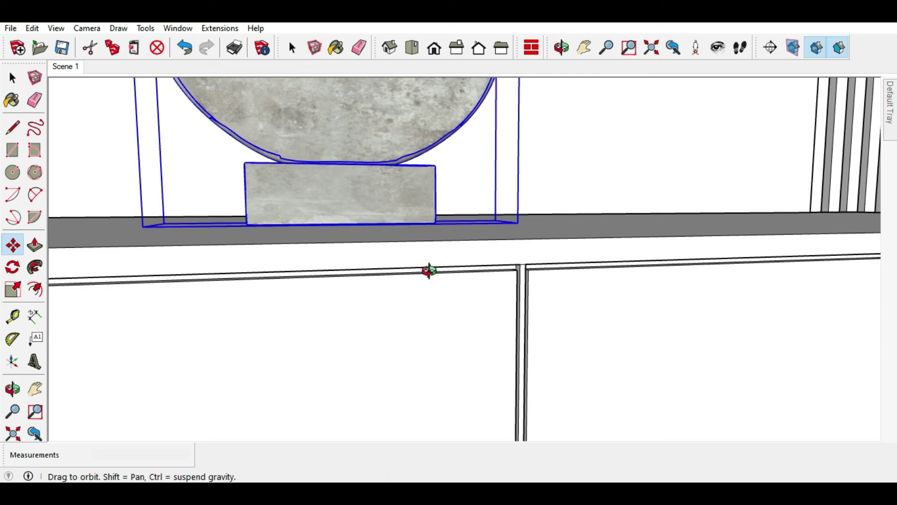
pyautogui.scroll(-5, 387, 293)
pyautogui.moveTo(336, 307); pyautogui.dragTo(299, 299, button='middle')
# Step: Scale both sculptures to 0.78 and move them 358 mm to the right
pyautogui.click(12, 290)
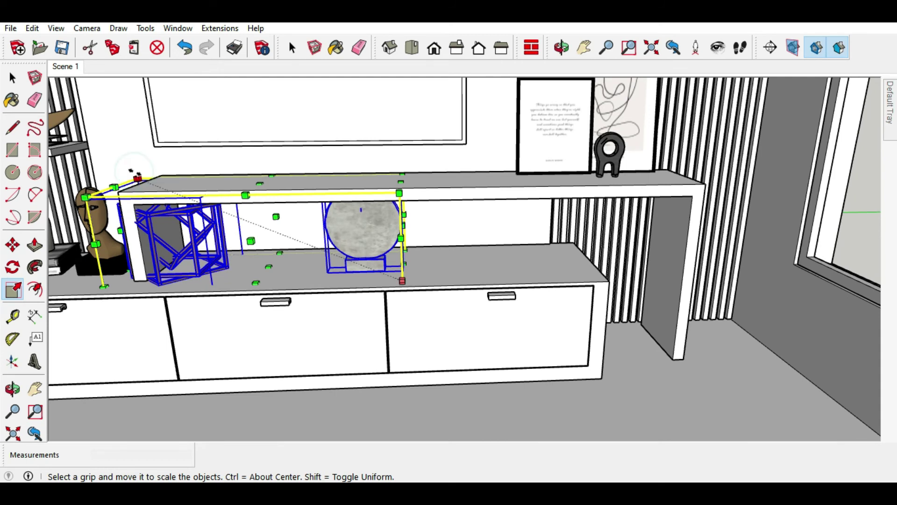
pyautogui.moveTo(137, 178); pyautogui.dragTo(160, 217)
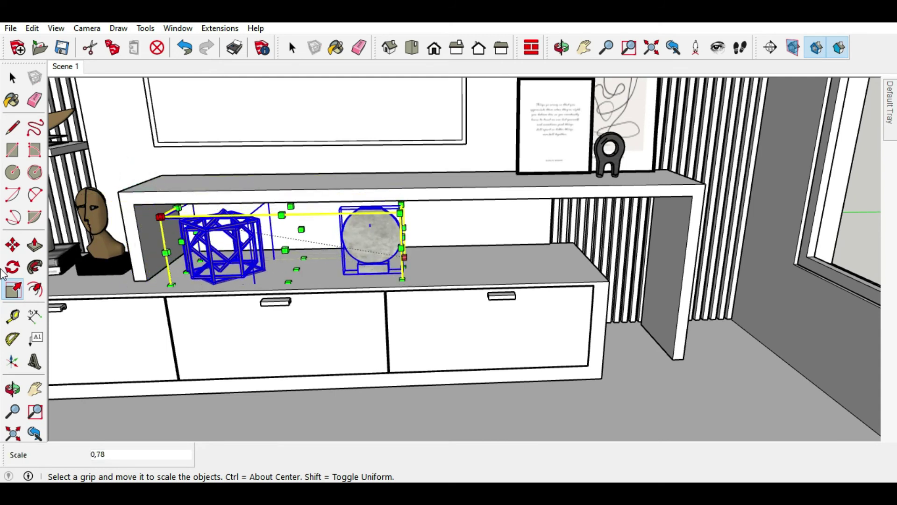
pyautogui.click(13, 245)
pyautogui.click(304, 266)
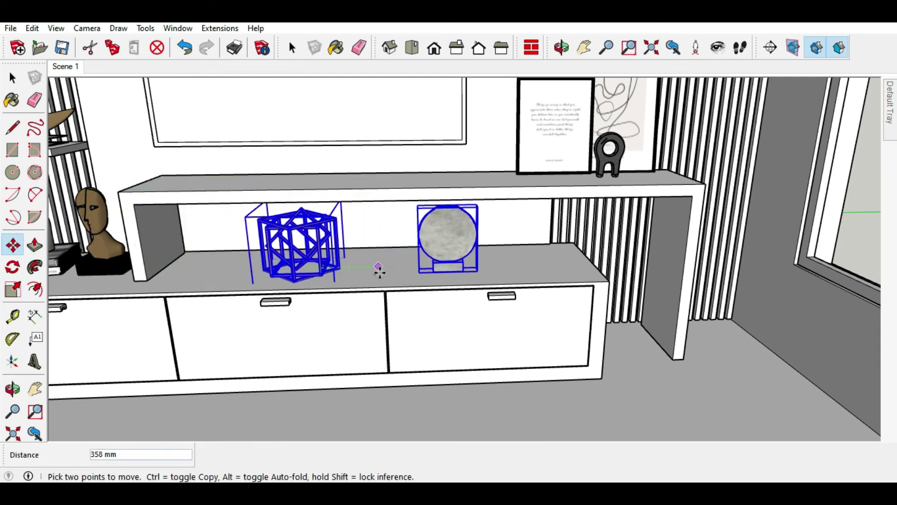
pyautogui.click(386, 272)
# Step: Return to the Scene 1 view and deselect the two sculptures
pyautogui.scroll(-3, 493, 352)
pyautogui.scroll(-2, 465, 337)
pyautogui.moveTo(464, 336); pyautogui.dragTo(445, 302, button='middle')
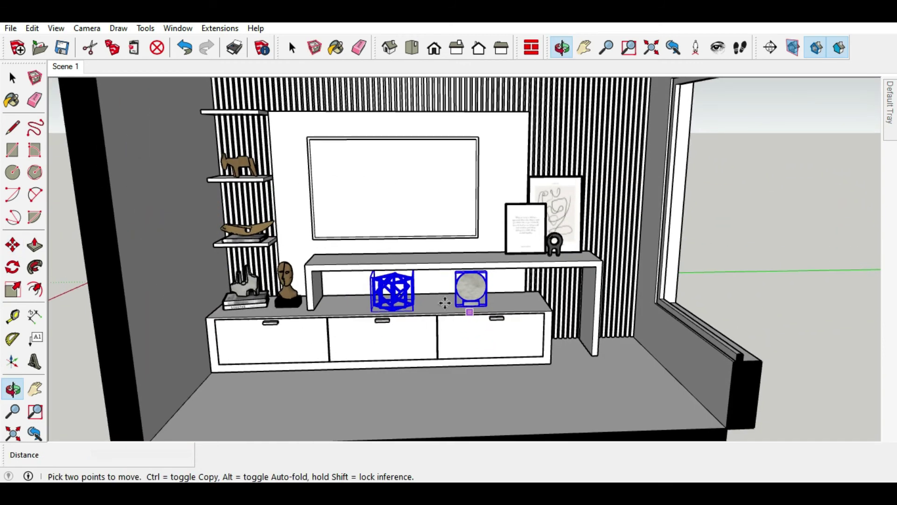
pyautogui.click(63, 67)
pyautogui.click(13, 78)
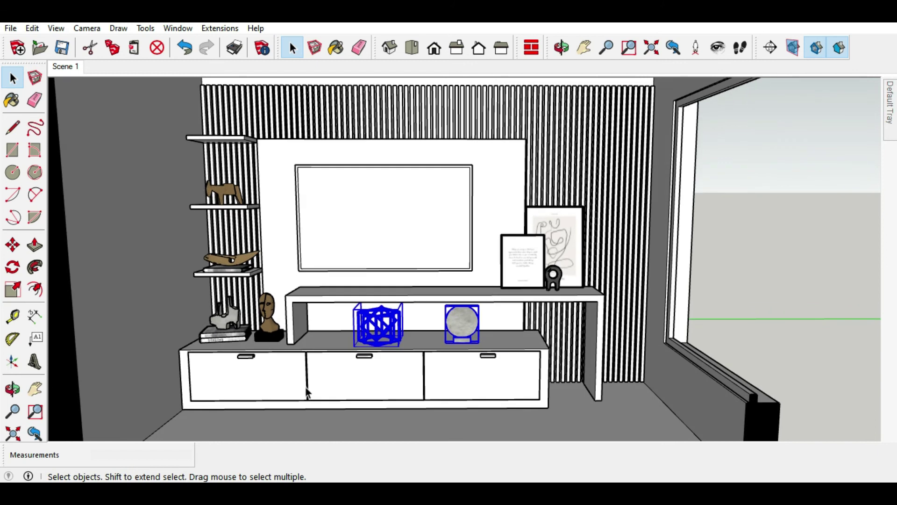
pyautogui.click(744, 279)
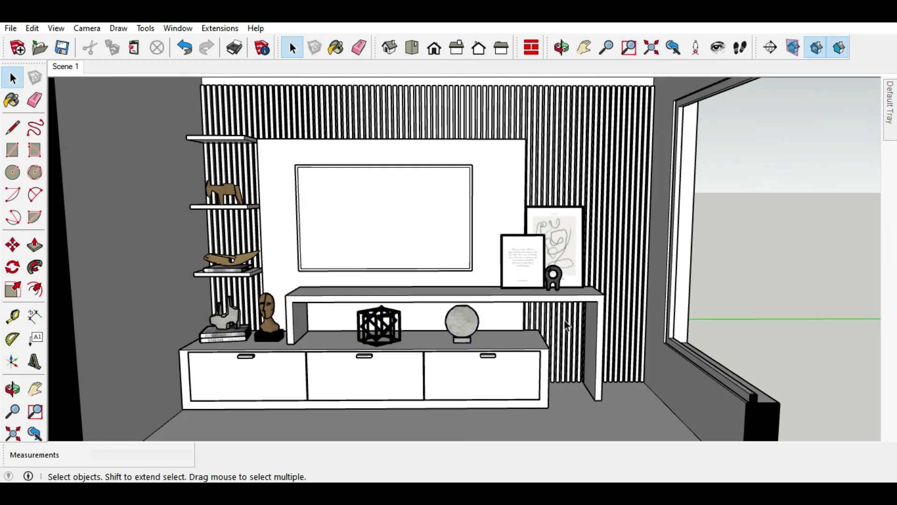
# Step: Orbit and zoom out to bring the curtain set into view
pyautogui.scroll(-5, 475, 256)
pyautogui.scroll(-3, 486, 259)
pyautogui.moveTo(486, 259)
pyautogui.mouseDown(button='middle')
pyautogui.moveTo(293, 253)
pyautogui.moveTo(124, 217)
pyautogui.moveTo(168, 269)
pyautogui.moveTo(176, 303)
pyautogui.mouseUp(button='middle')
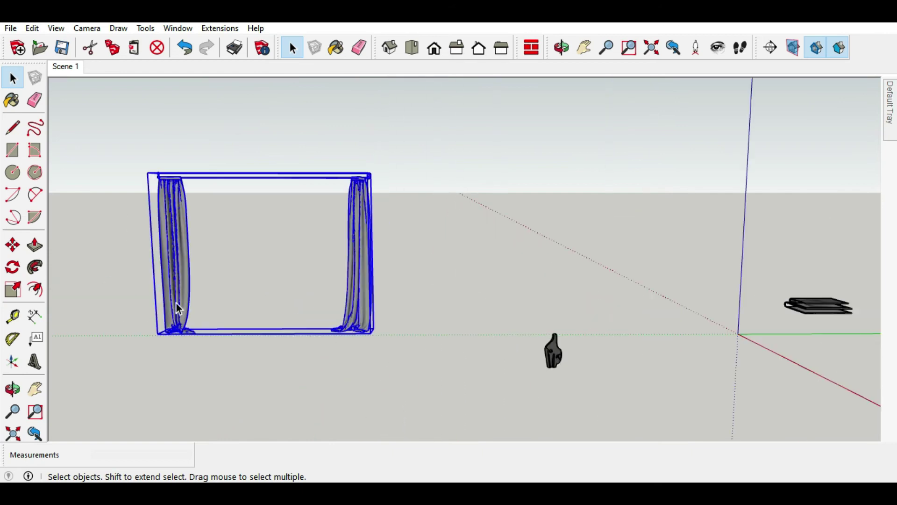
pyautogui.scroll(3, 169, 347)
pyautogui.scroll(2, 170, 346)
pyautogui.moveTo(169, 347); pyautogui.dragTo(287, 350, button='middle')
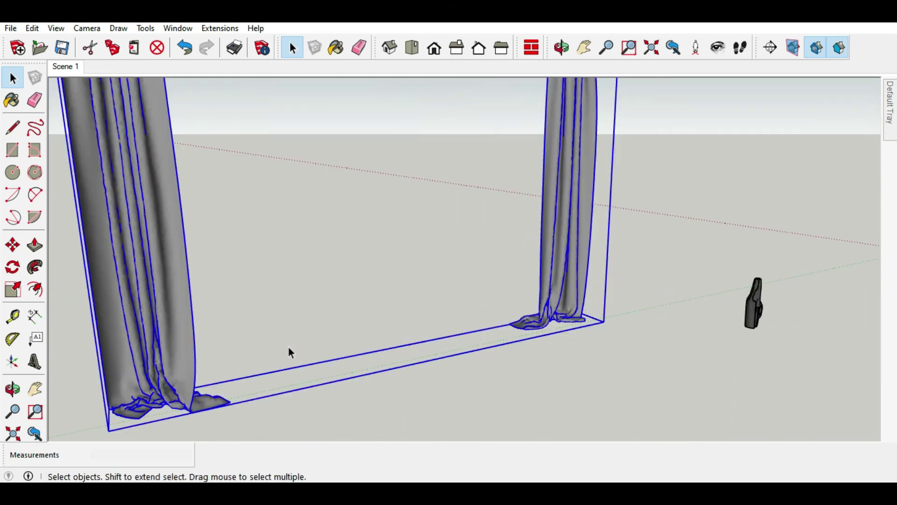
pyautogui.moveTo(169, 390)
pyautogui.mouseDown(button='middle')
pyautogui.moveTo(290, 386)
pyautogui.moveTo(563, 326)
pyautogui.moveTo(507, 363)
pyautogui.moveTo(337, 380)
pyautogui.moveTo(327, 421)
pyautogui.mouseUp(button='middle')
pyautogui.scroll(-2, 382, 391)
pyautogui.scroll(-2, 274, 227)
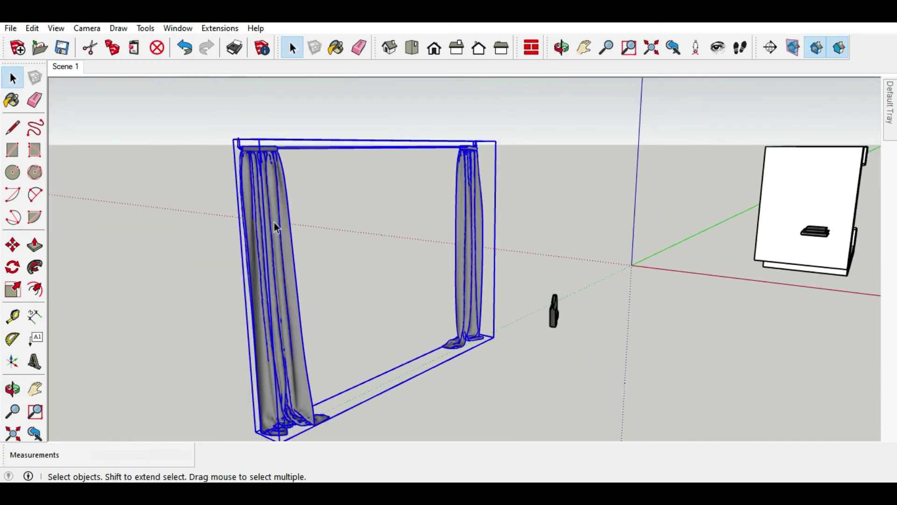
pyautogui.scroll(2, 262, 150)
pyautogui.scroll(4, 249, 152)
pyautogui.scroll(-3, 249, 152)
pyautogui.moveTo(244, 215)
pyautogui.mouseDown(button='middle')
pyautogui.moveTo(346, 210)
pyautogui.moveTo(164, 344)
pyautogui.mouseUp(button='middle')
pyautogui.scroll(-3, 221, 197)
pyautogui.scroll(-1, 221, 197)
pyautogui.scroll(1, 377, 331)
pyautogui.scroll(-1, 378, 332)
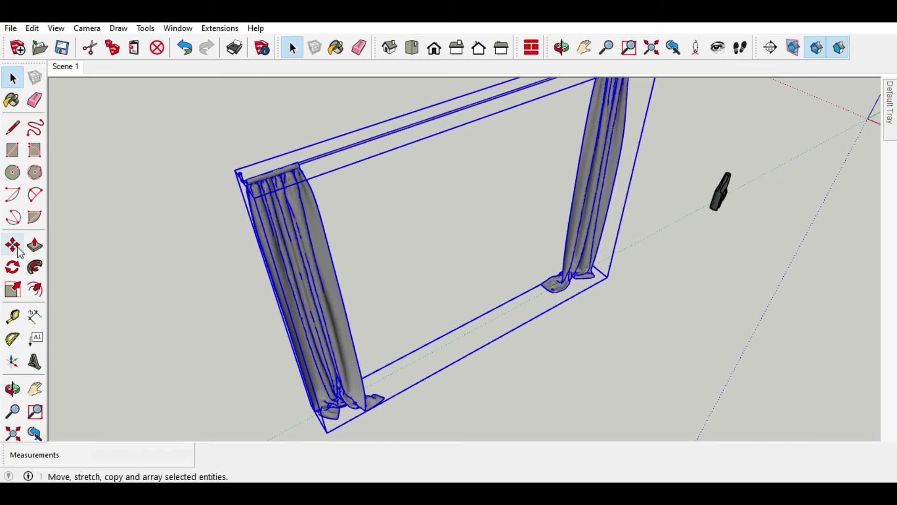
# Step: Rotate the curtain set 90° on the ground plane
pyautogui.click(12, 274)
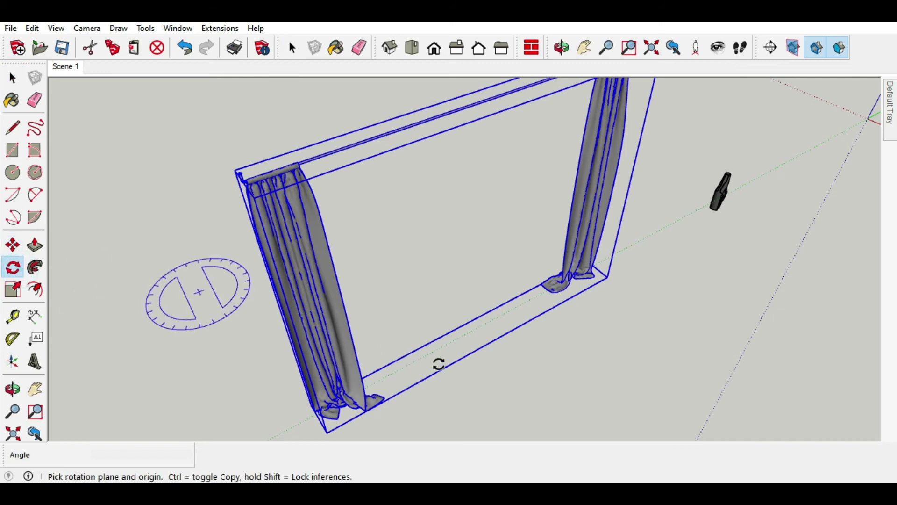
pyautogui.click(514, 329)
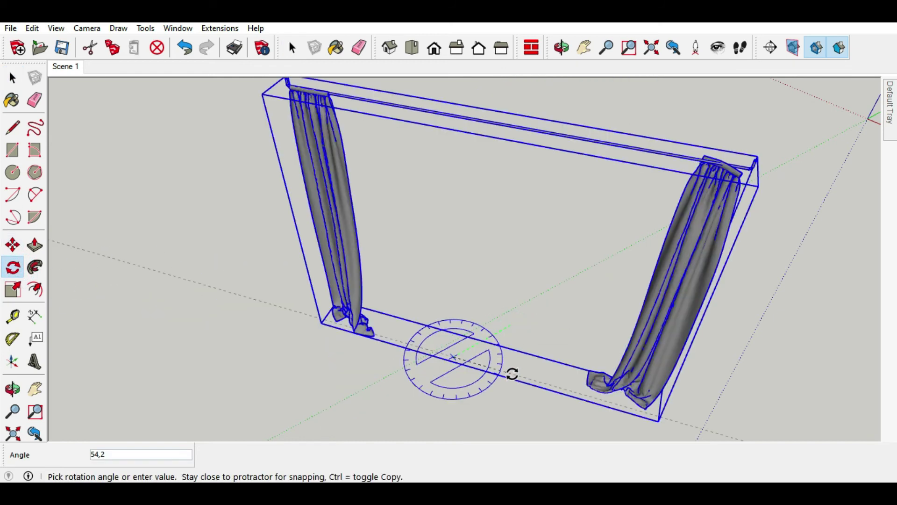
pyautogui.click(513, 374)
pyautogui.scroll(-2, 310, 205)
pyautogui.scroll(-2, 270, 205)
pyautogui.scroll(-2, 135, 250)
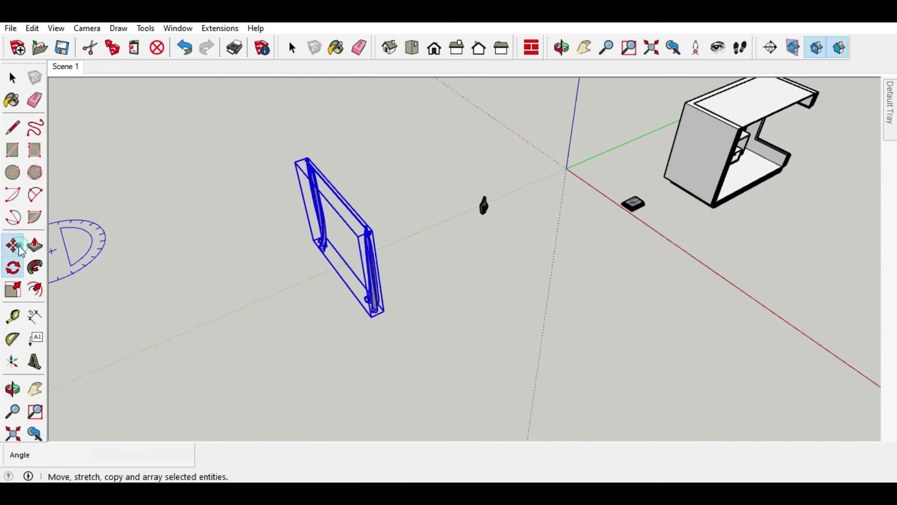
# Step: Carry the rotated curtains toward the window wall beside the low cabinet, then check the fit
pyautogui.click(21, 251)
pyautogui.click(282, 342)
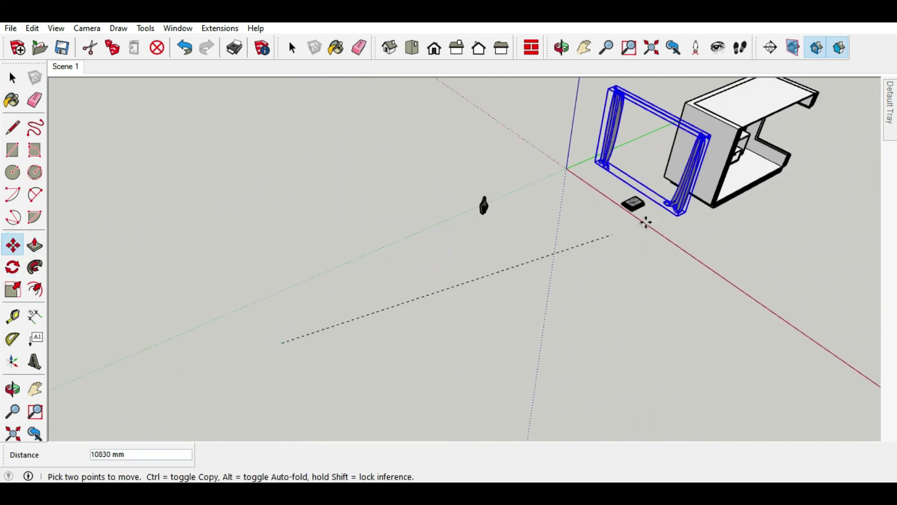
pyautogui.click(709, 190)
pyautogui.scroll(-1, 521, 266)
pyautogui.scroll(-1, 520, 266)
pyautogui.scroll(2, 753, 147)
pyautogui.scroll(2, 747, 187)
pyautogui.moveTo(736, 205); pyautogui.dragTo(626, 175, button='middle')
pyautogui.scroll(-1, 534, 206)
pyautogui.scroll(3, 698, 247)
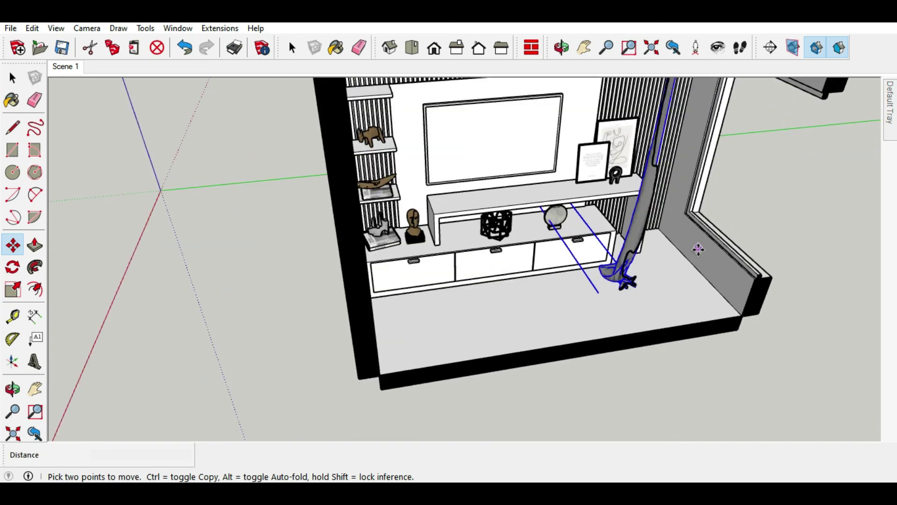
pyautogui.scroll(2, 676, 291)
pyautogui.moveTo(617, 307); pyautogui.dragTo(537, 237, button='middle')
pyautogui.scroll(2, 514, 201)
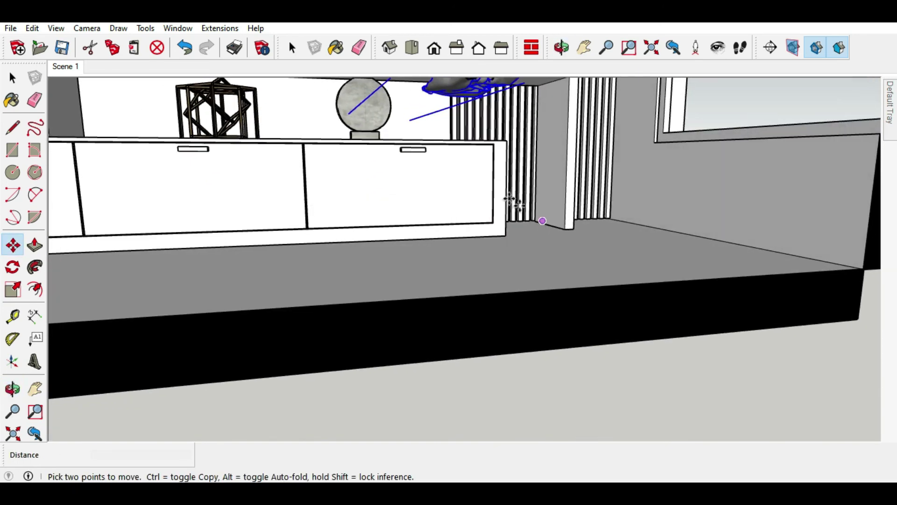
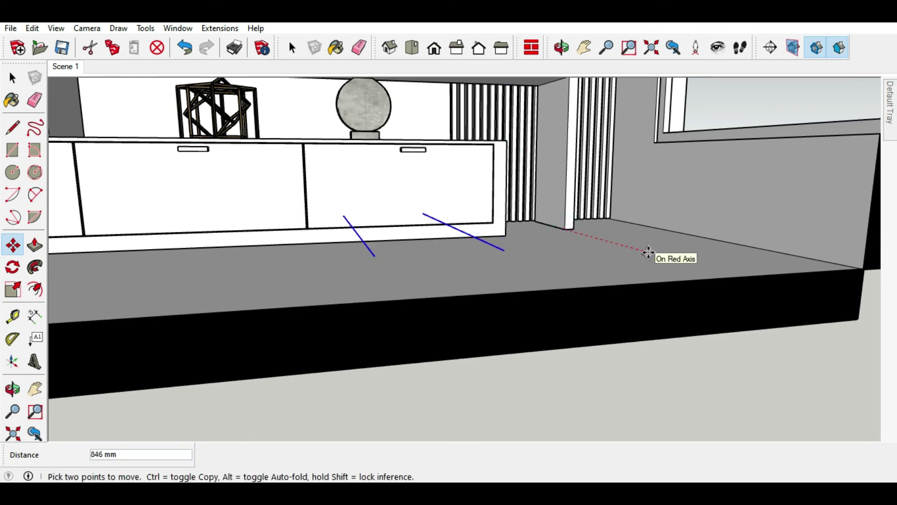
# Step: Drop the curtain on the floor, then undo to return it upright beside the cabinet
pyautogui.click(519, 235)
pyautogui.moveTo(519, 235)
pyautogui.mouseDown(button='middle')
pyautogui.moveTo(215, 162)
pyautogui.moveTo(412, 190)
pyautogui.mouseUp(button='middle')
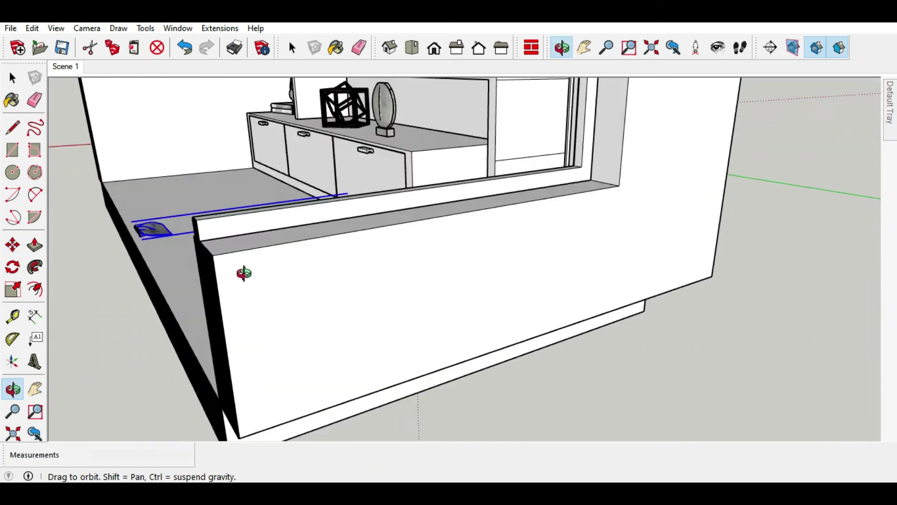
pyautogui.scroll(-4, 412, 191)
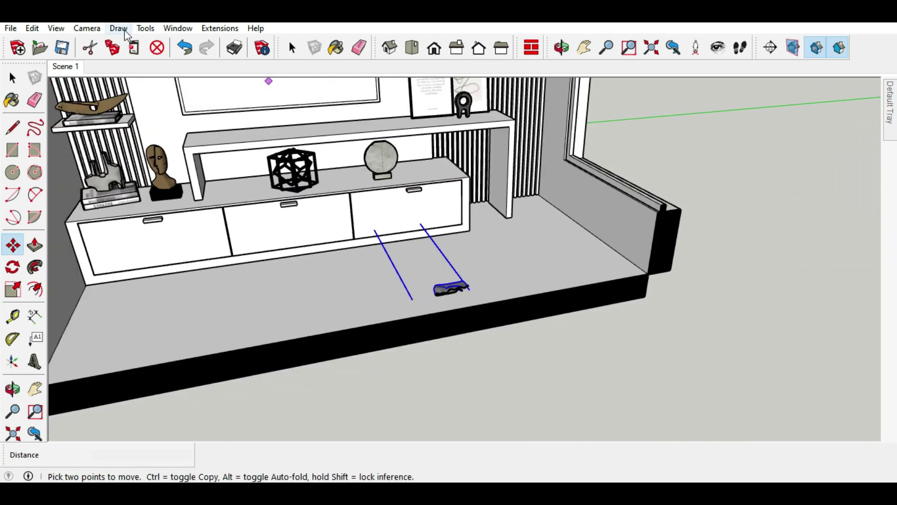
pyautogui.click(186, 47)
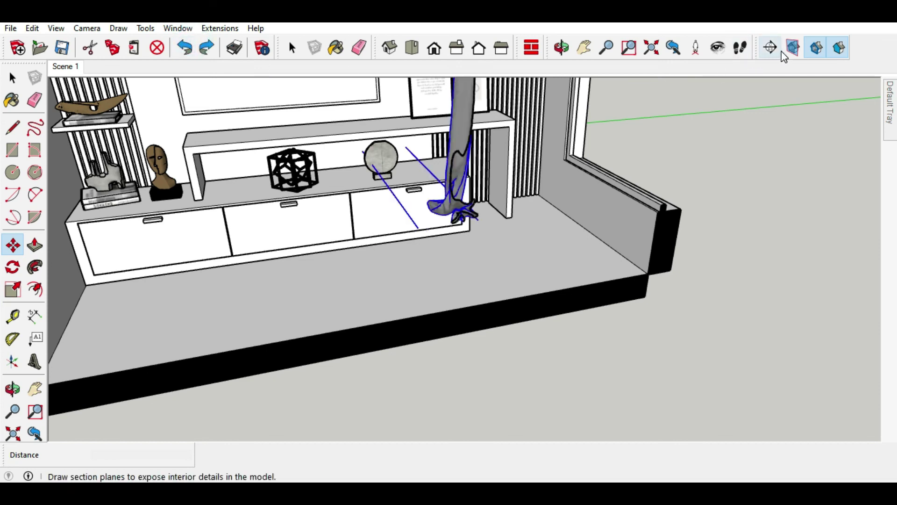
# Step: Turn off Display Section Cuts and zoom out to see the whole closed room box
pyautogui.click(817, 47)
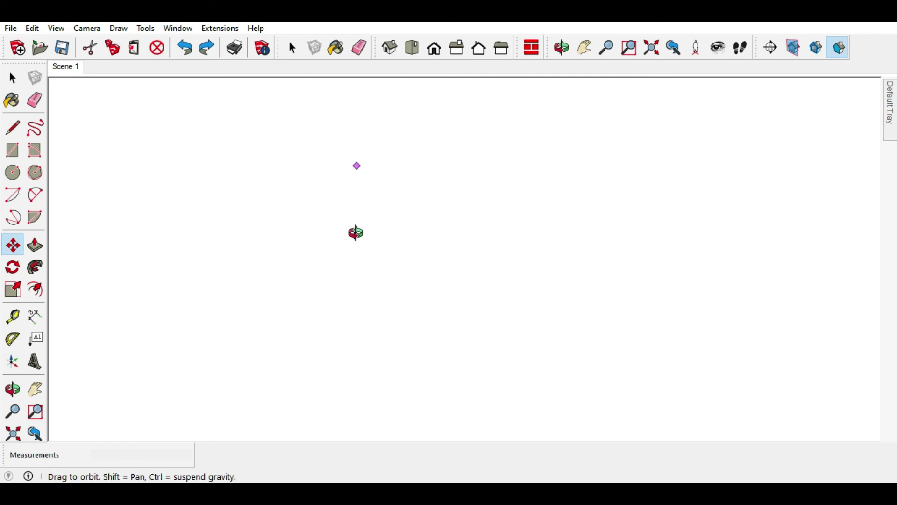
pyautogui.moveTo(339, 242); pyautogui.dragTo(397, 260, button='middle')
pyautogui.scroll(-1, 402, 244)
pyautogui.scroll(-2, 408, 127)
pyautogui.scroll(-2, 485, 148)
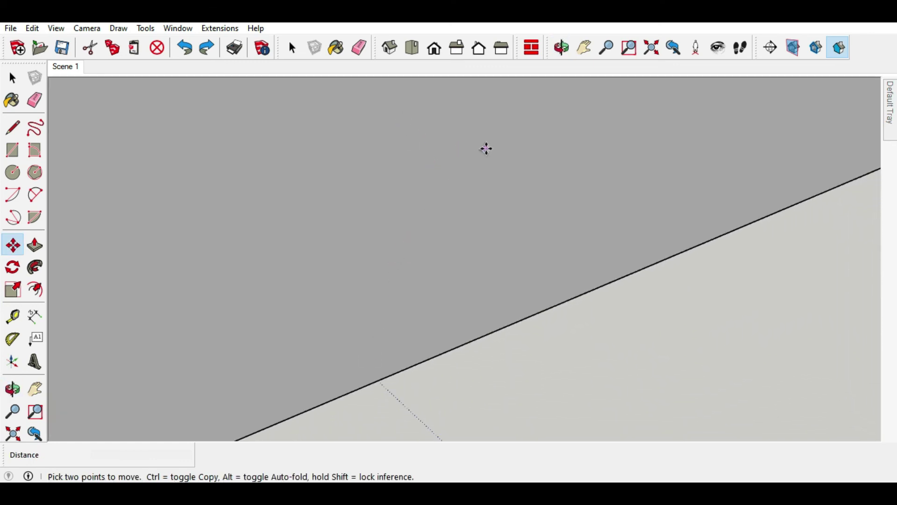
pyautogui.scroll(-3, 486, 147)
pyautogui.scroll(-2, 442, 270)
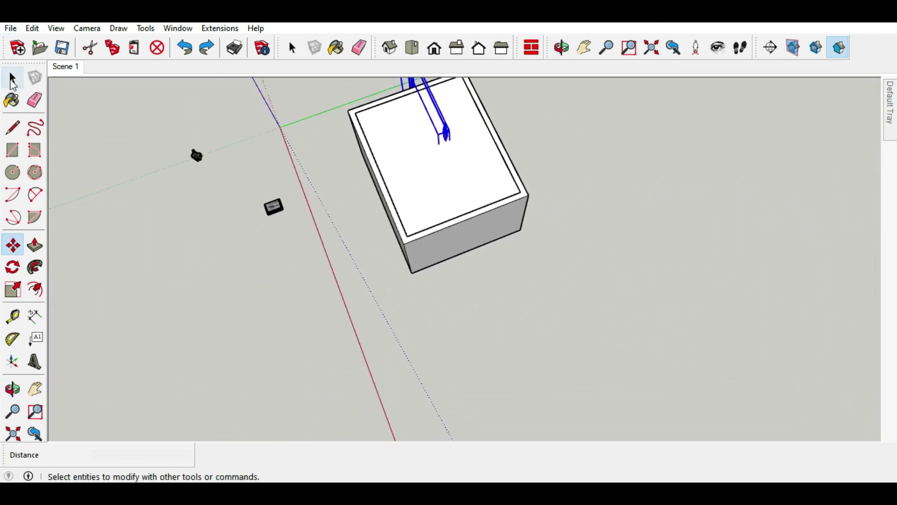
# Step: Make the roof face a group and hide it to reveal the room interior
pyautogui.click(13, 78)
pyautogui.click(444, 167)
pyautogui.doubleClick(429, 148)
pyautogui.rightClick(430, 148)
pyautogui.click(485, 132)
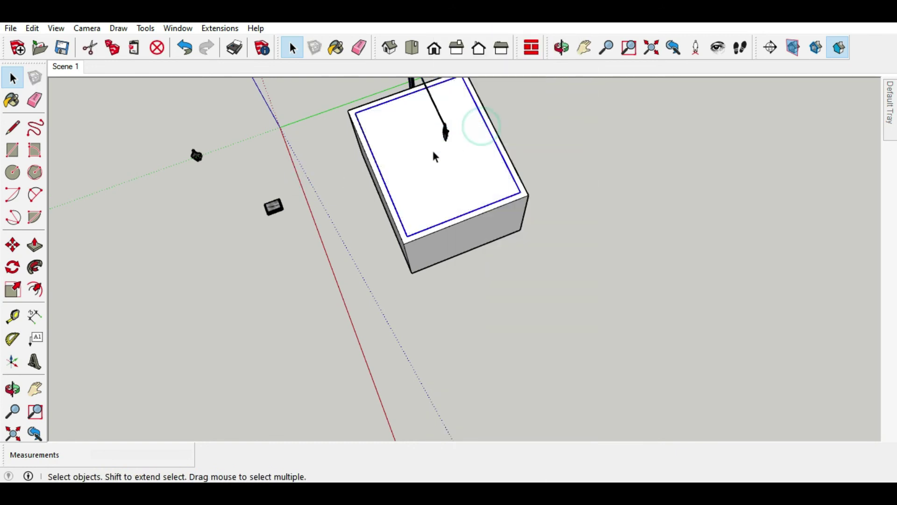
pyautogui.rightClick(432, 148)
pyautogui.click(474, 57)
# Step: Move the pair of curtains on their rod across to the window wall
pyautogui.scroll(3, 434, 155)
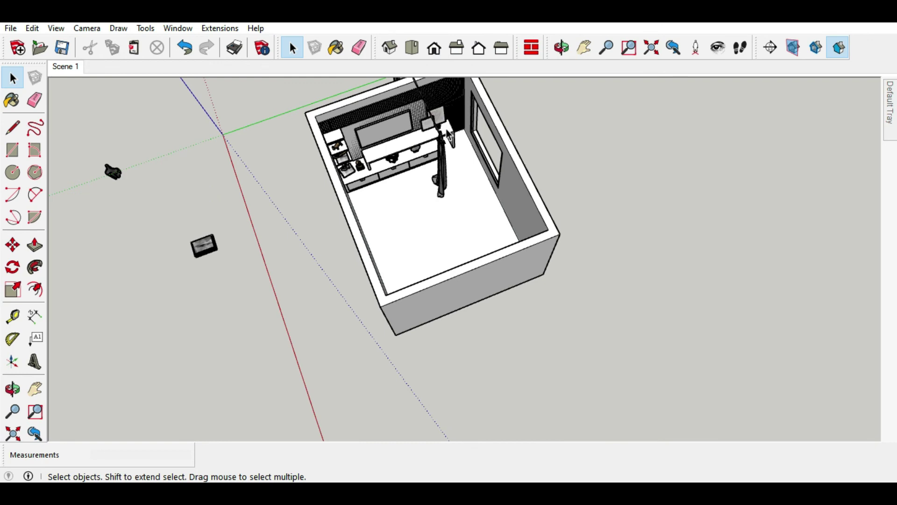
pyautogui.scroll(2, 435, 155)
pyautogui.click(431, 160)
pyautogui.moveTo(430, 161)
pyautogui.mouseDown(button='middle')
pyautogui.moveTo(567, 194)
pyautogui.moveTo(2, 215)
pyautogui.mouseUp(button='middle')
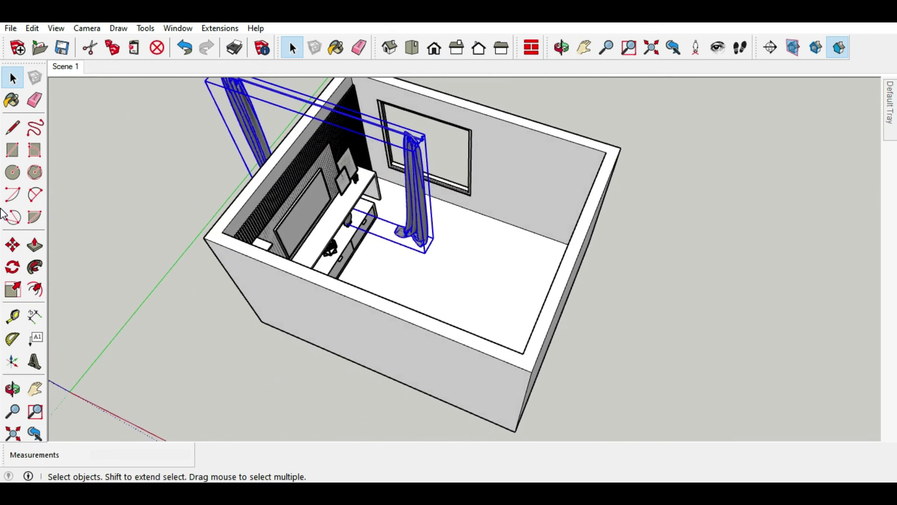
pyautogui.click(14, 249)
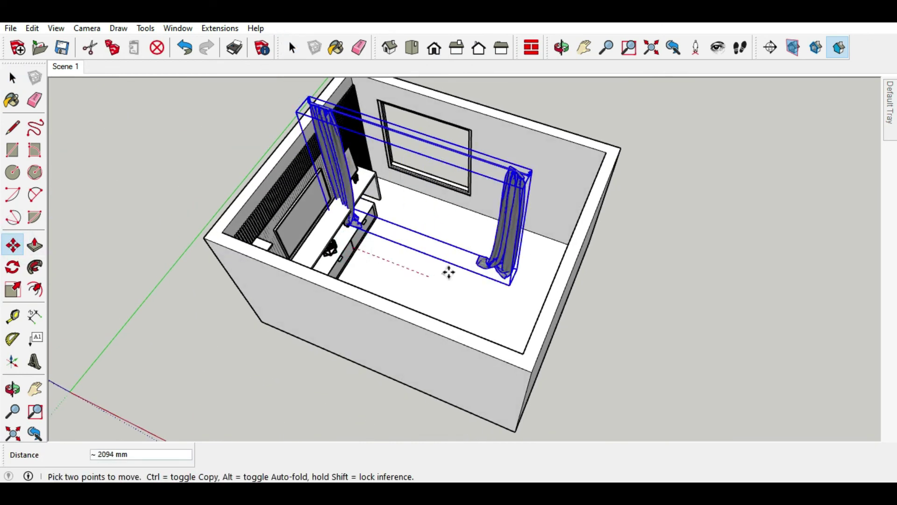
pyautogui.click(451, 271)
pyautogui.moveTo(399, 200)
pyautogui.mouseDown(button='middle')
pyautogui.moveTo(378, 202)
pyautogui.moveTo(403, 120)
pyautogui.mouseUp(button='middle')
pyautogui.scroll(5, 389, 158)
pyautogui.moveTo(388, 158)
pyautogui.mouseDown(button='middle')
pyautogui.moveTo(415, 177)
pyautogui.moveTo(402, 187)
pyautogui.mouseUp(button='middle')
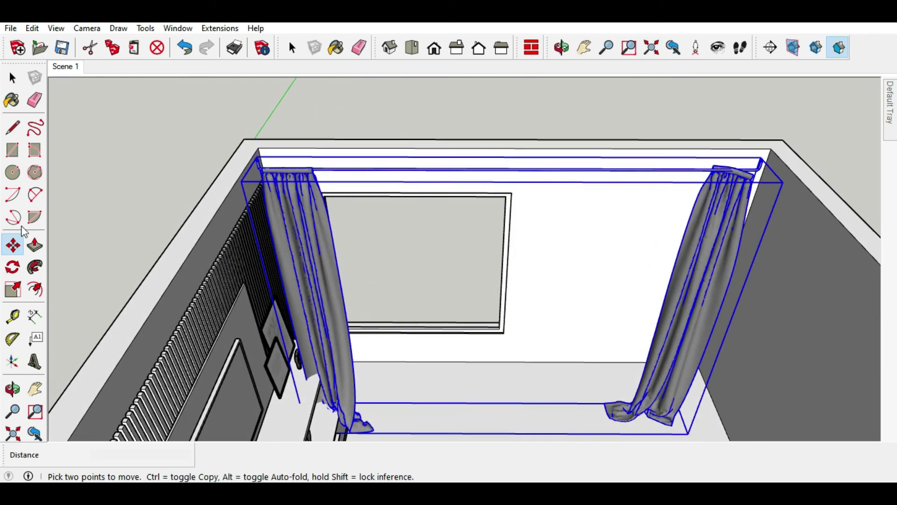
# Step: Scale the curtains to 0.86 and lower them so their hems rest on the floor
pyautogui.click(13, 289)
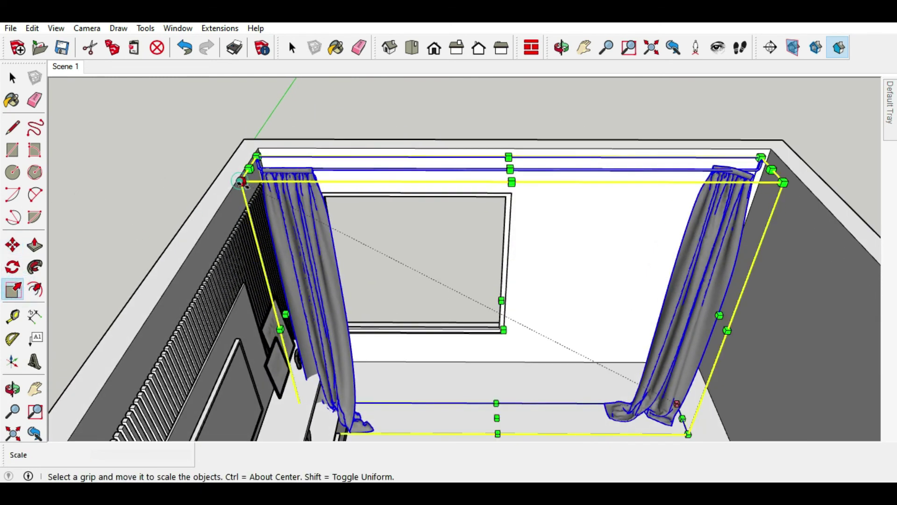
pyautogui.moveTo(240, 181); pyautogui.dragTo(326, 225)
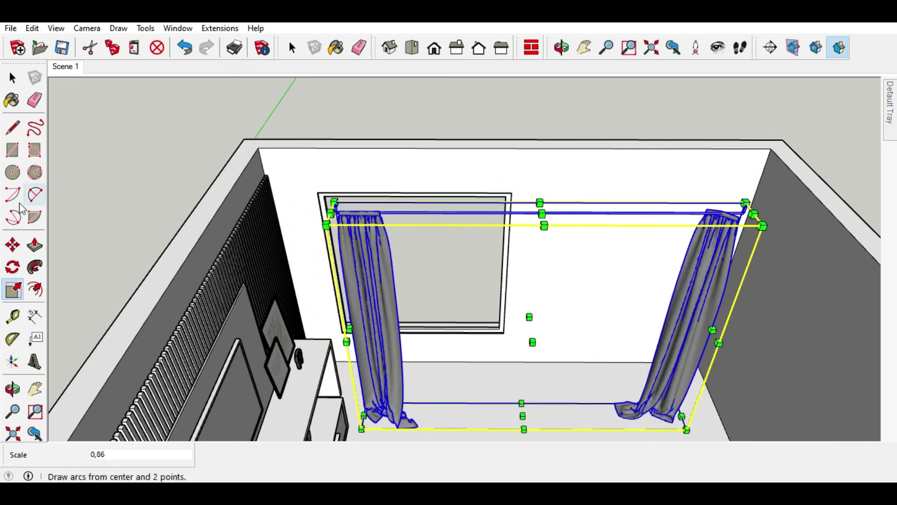
pyautogui.click(12, 244)
pyautogui.scroll(5, 457, 408)
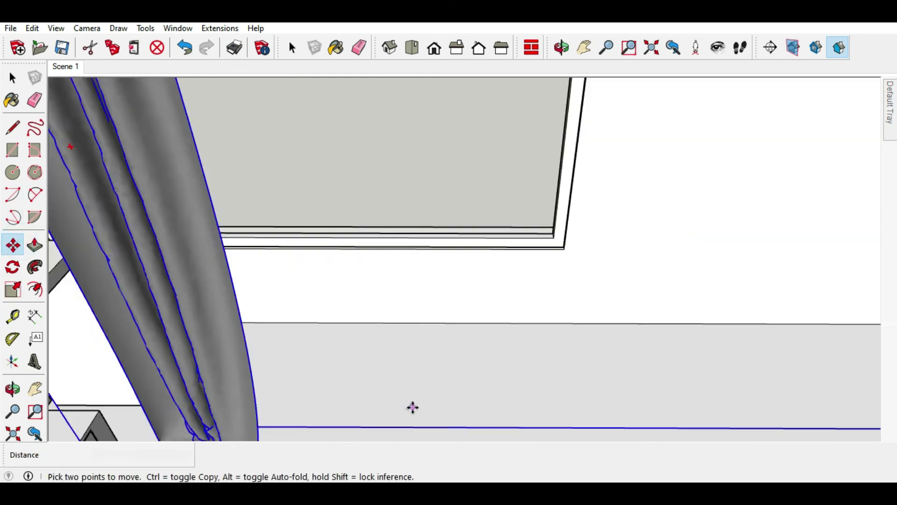
pyautogui.moveTo(194, 294); pyautogui.dragTo(196, 218, button='middle')
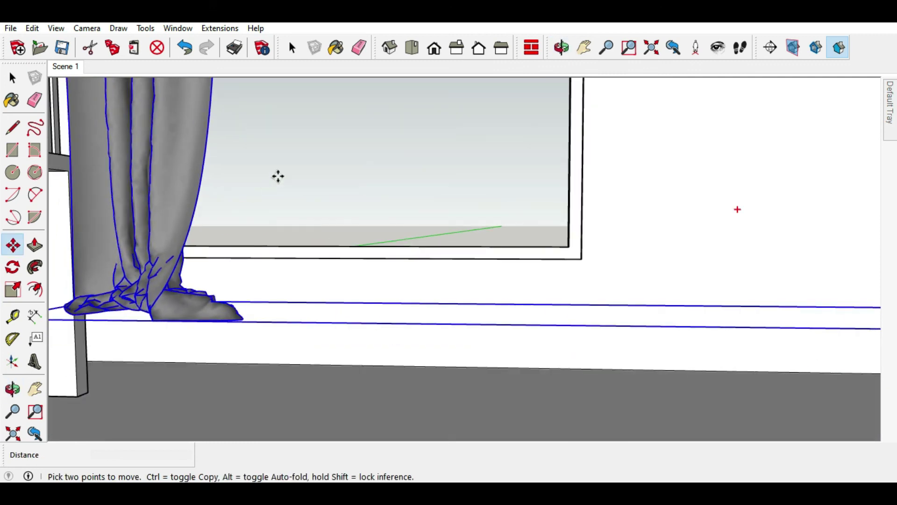
pyautogui.scroll(-3, 287, 178)
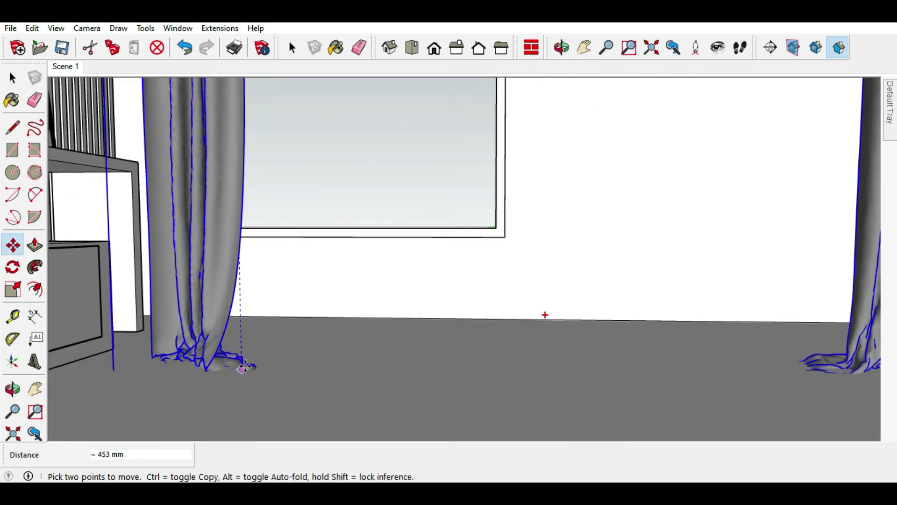
pyautogui.click(245, 364)
pyautogui.moveTo(300, 325); pyautogui.dragTo(76, 374, button='middle')
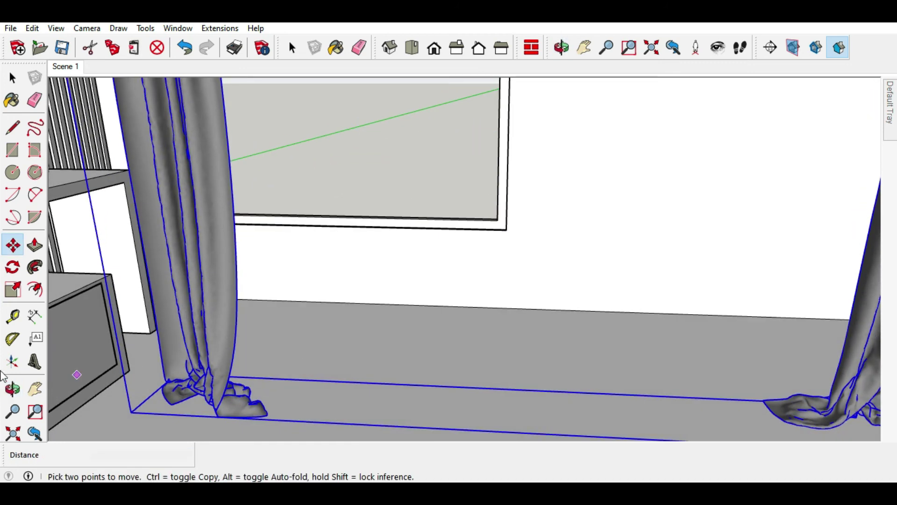
# Step: Rotate the curtains 180° and set them down at their new position
pyautogui.click(12, 266)
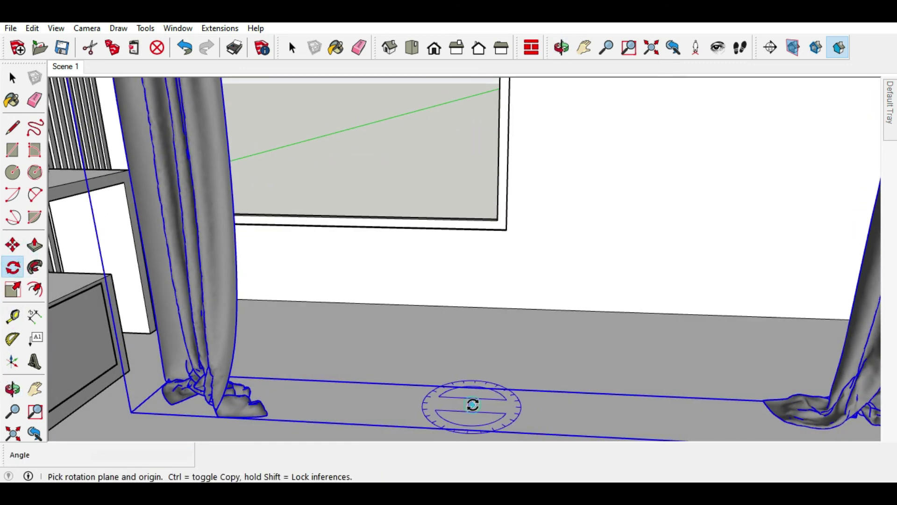
pyautogui.write('1')
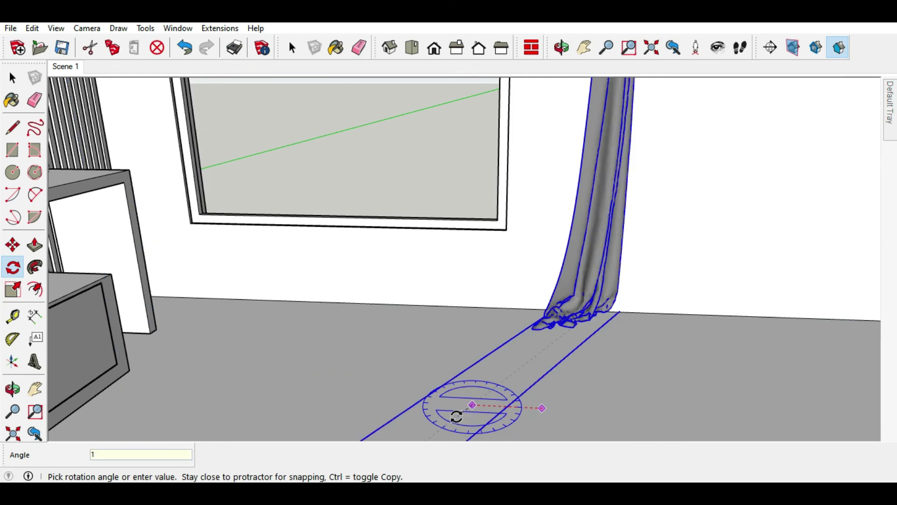
pyautogui.write('80')
pyautogui.press('Return')
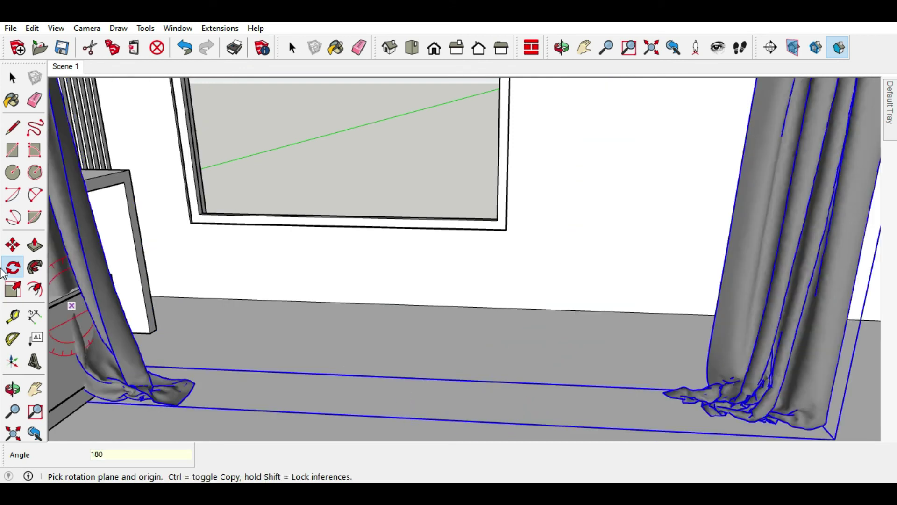
pyautogui.click(12, 246)
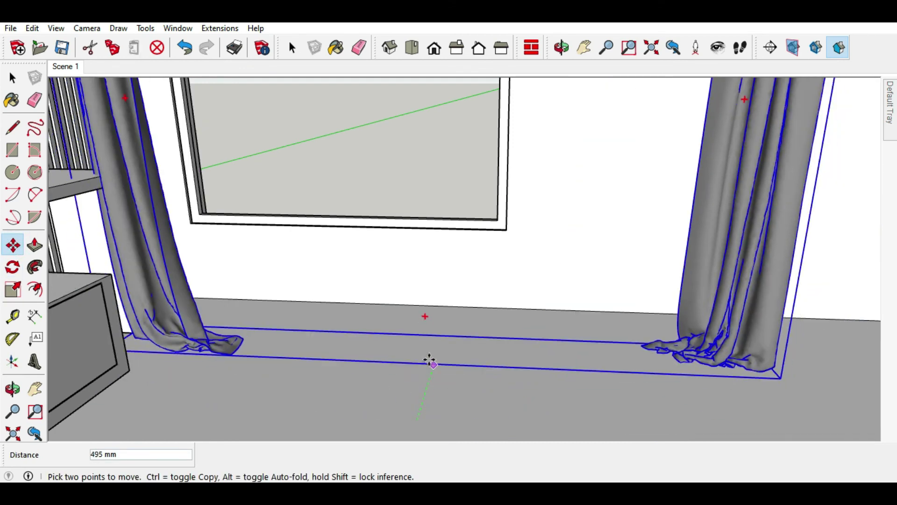
pyautogui.click(442, 330)
# Step: Nudge the curtains slightly along the floor against the wall, then look around to inspect them
pyautogui.click(569, 341)
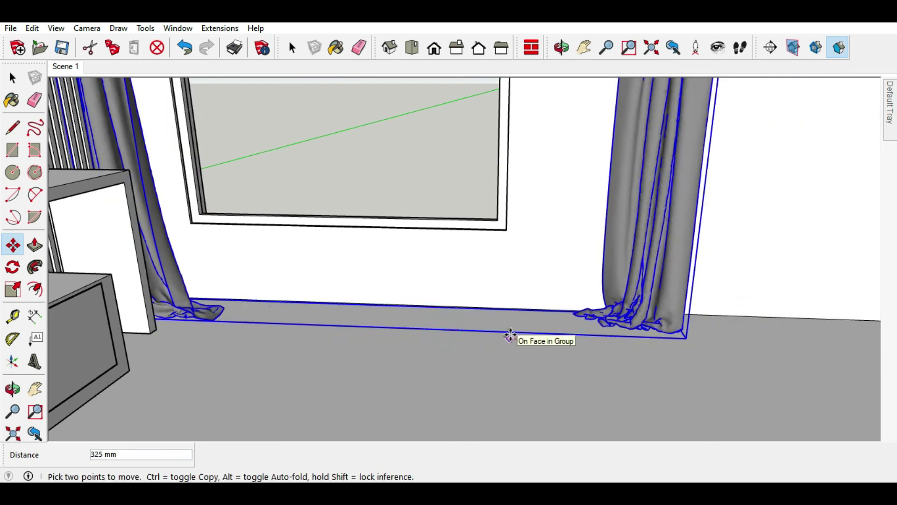
pyautogui.click(531, 336)
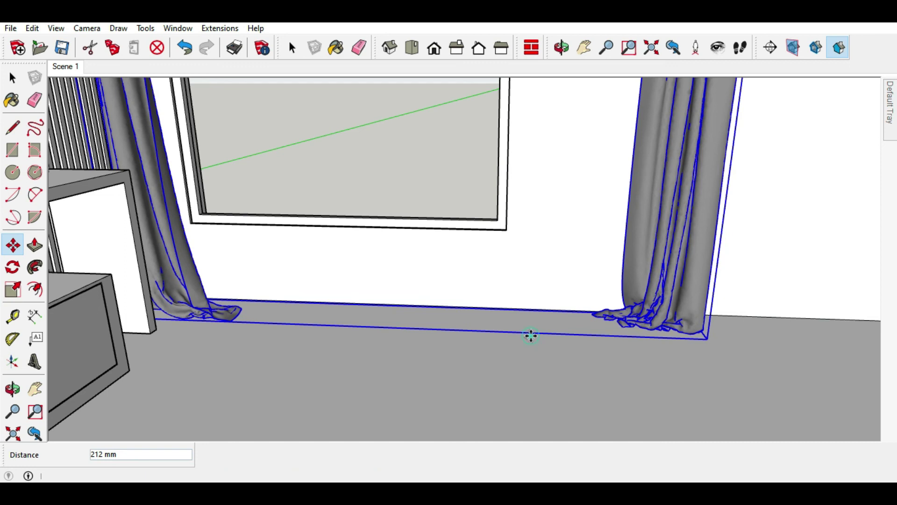
pyautogui.scroll(2, 194, 217)
pyautogui.moveTo(201, 309)
pyautogui.mouseDown(button='middle')
pyautogui.moveTo(220, 347)
pyautogui.moveTo(76, 305)
pyautogui.moveTo(129, 334)
pyautogui.mouseUp(button='middle')
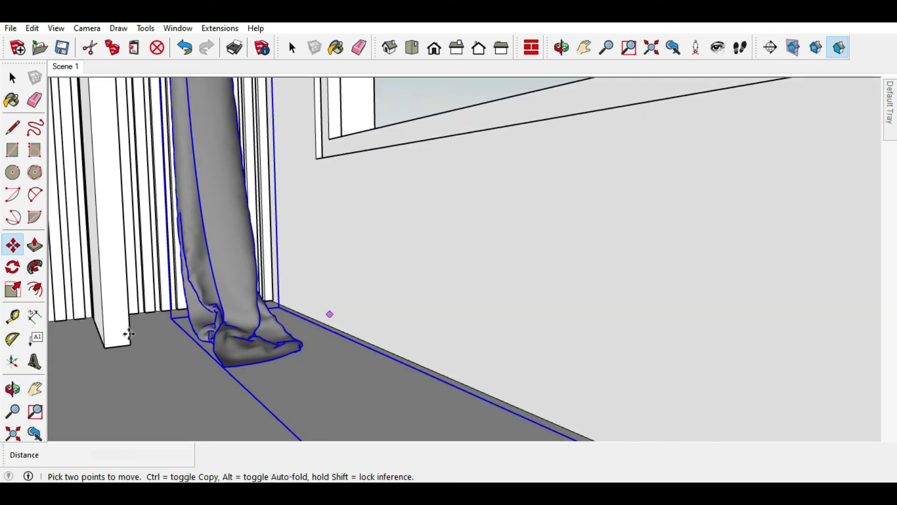
pyautogui.click(242, 385)
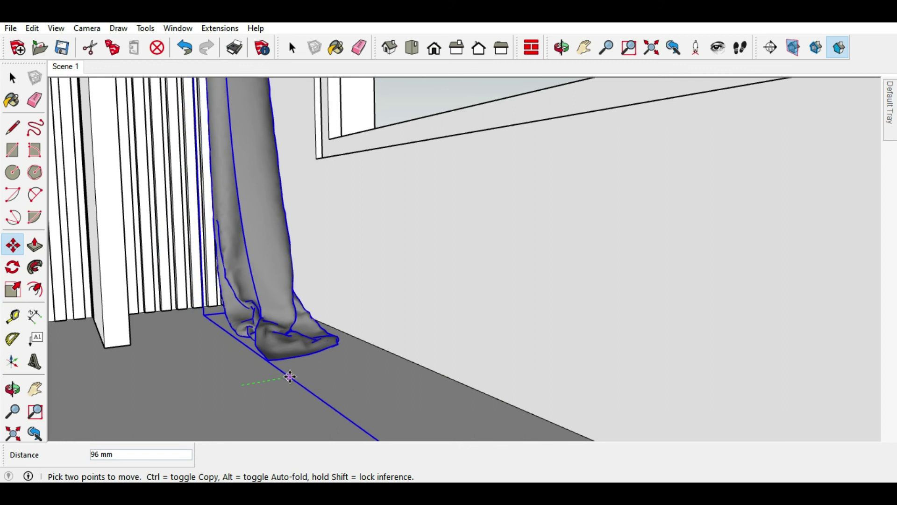
pyautogui.click(297, 374)
pyautogui.moveTo(296, 374)
pyautogui.mouseDown(button='middle')
pyautogui.moveTo(330, 220)
pyautogui.moveTo(319, 218)
pyautogui.moveTo(260, 356)
pyautogui.moveTo(275, 326)
pyautogui.mouseUp(button='middle')
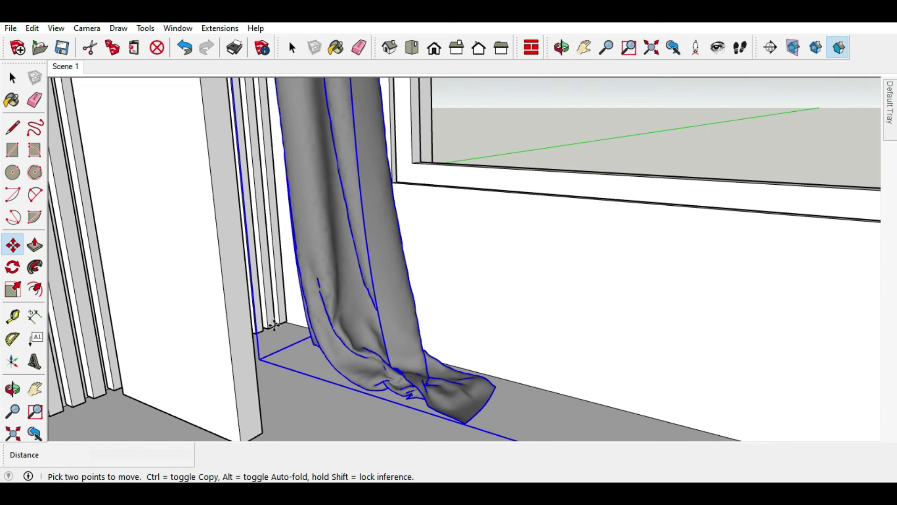
pyautogui.scroll(-3, 275, 326)
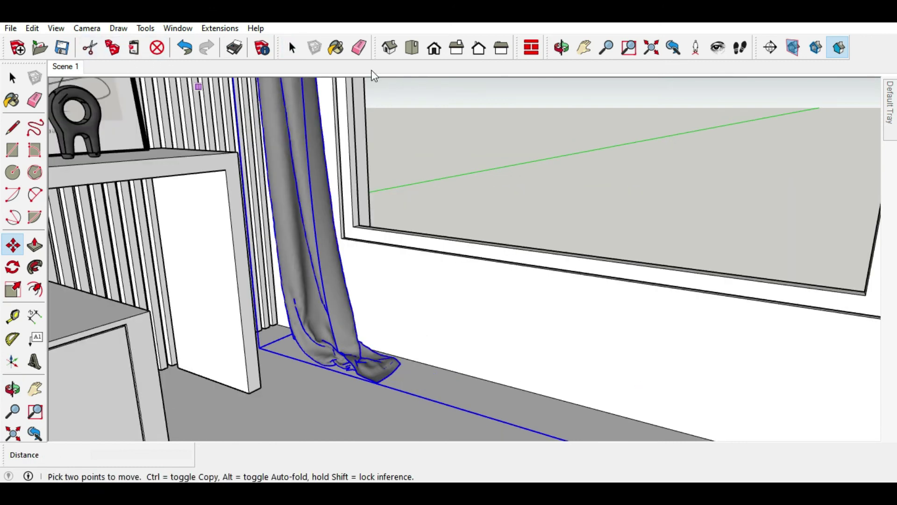
pyautogui.click(716, 47)
pyautogui.moveTo(334, 233); pyautogui.dragTo(648, 299)
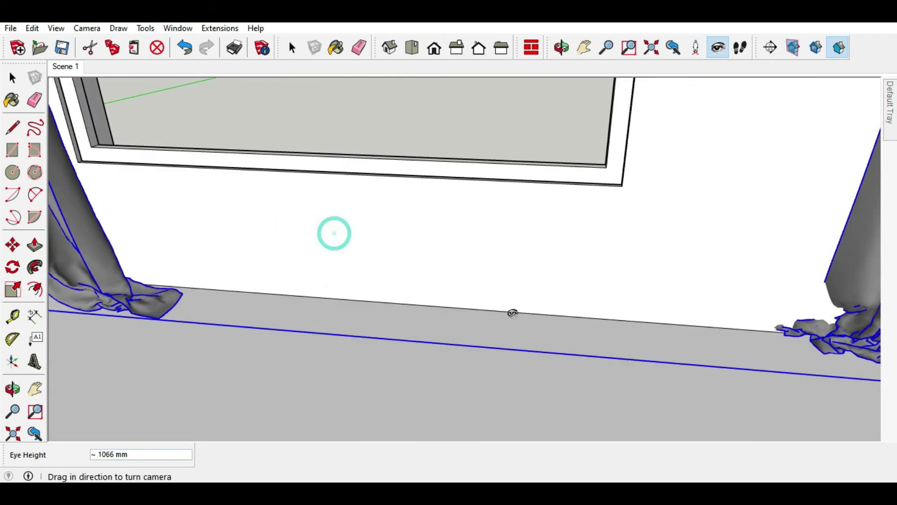
# Step: Rotate the curtain 180° so it faces the other way at the window
pyautogui.click(13, 267)
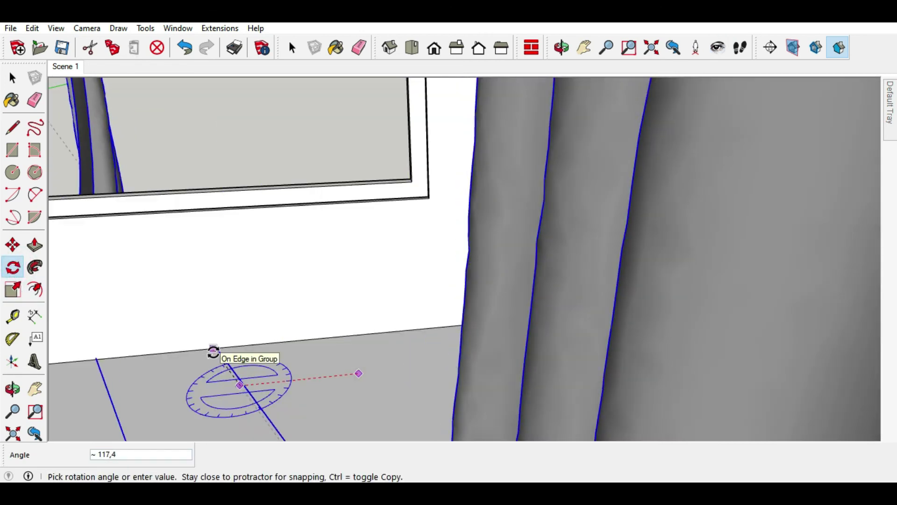
pyautogui.write('0')
pyautogui.press('Return')
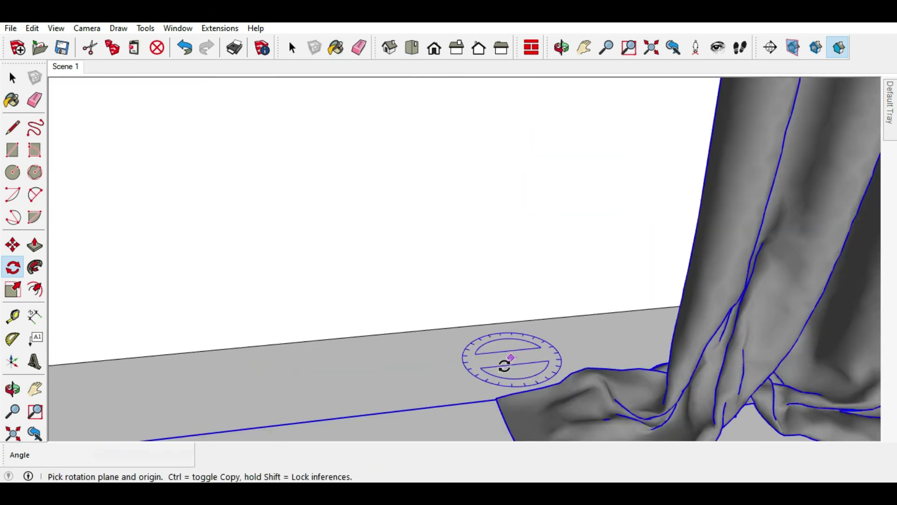
pyautogui.moveTo(500, 362); pyautogui.dragTo(527, 345, button='middle')
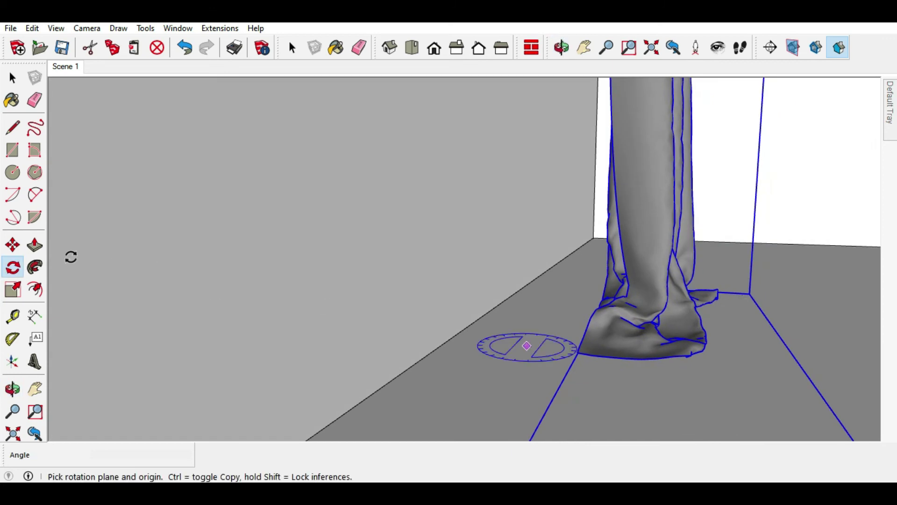
# Step: Shift the curtain set slightly and zoom out to view the window, rod and both panels
pyautogui.click(13, 245)
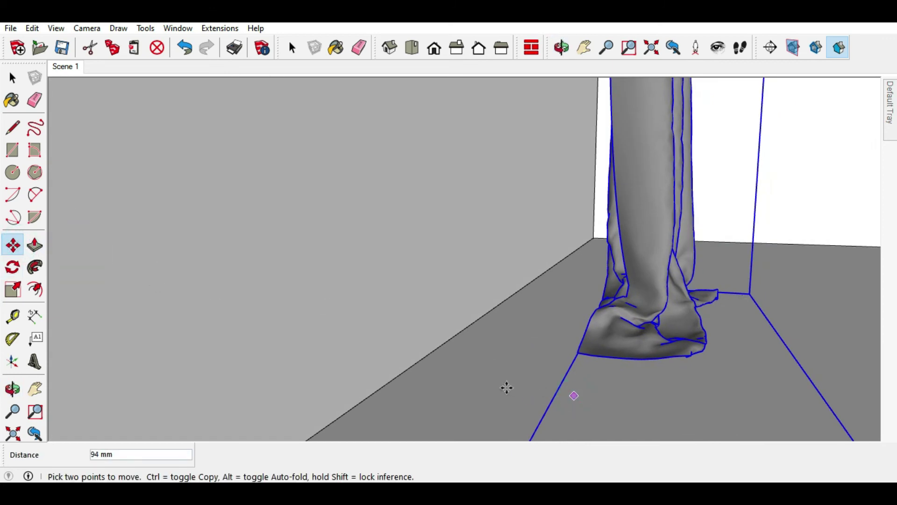
pyautogui.moveTo(459, 375)
pyautogui.mouseDown(button='middle')
pyautogui.moveTo(419, 369)
pyautogui.moveTo(361, 419)
pyautogui.mouseUp(button='middle')
pyautogui.moveTo(630, 360)
pyautogui.mouseDown(button='middle')
pyautogui.moveTo(491, 365)
pyautogui.moveTo(526, 338)
pyautogui.moveTo(402, 174)
pyautogui.mouseUp(button='middle')
pyautogui.scroll(-2, 491, 365)
pyautogui.scroll(-2, 516, 336)
pyautogui.scroll(-5, 526, 339)
pyautogui.scroll(3, 376, 158)
pyautogui.scroll(3, 369, 159)
pyautogui.moveTo(297, 169)
pyautogui.mouseDown(button='middle')
pyautogui.moveTo(240, 110)
pyautogui.moveTo(176, 84)
pyautogui.moveTo(86, 134)
pyautogui.mouseUp(button='middle')
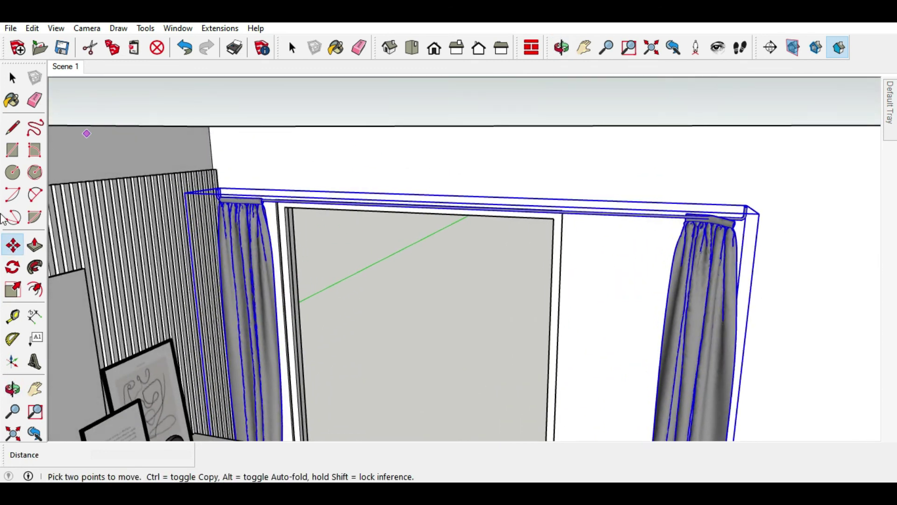
# Step: Scale the curtain set to 1.06 so it stands slightly taller
pyautogui.click(11, 292)
pyautogui.moveTo(439, 199); pyautogui.dragTo(439, 173)
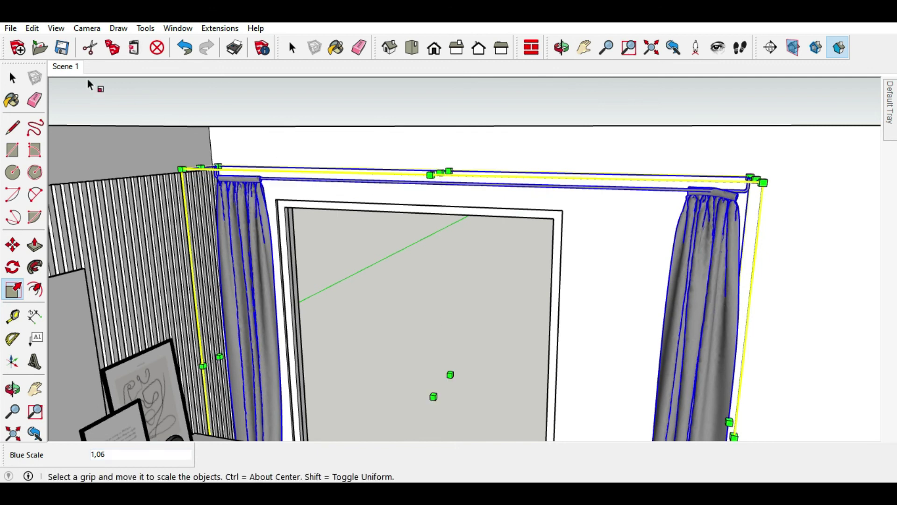
pyautogui.click(11, 79)
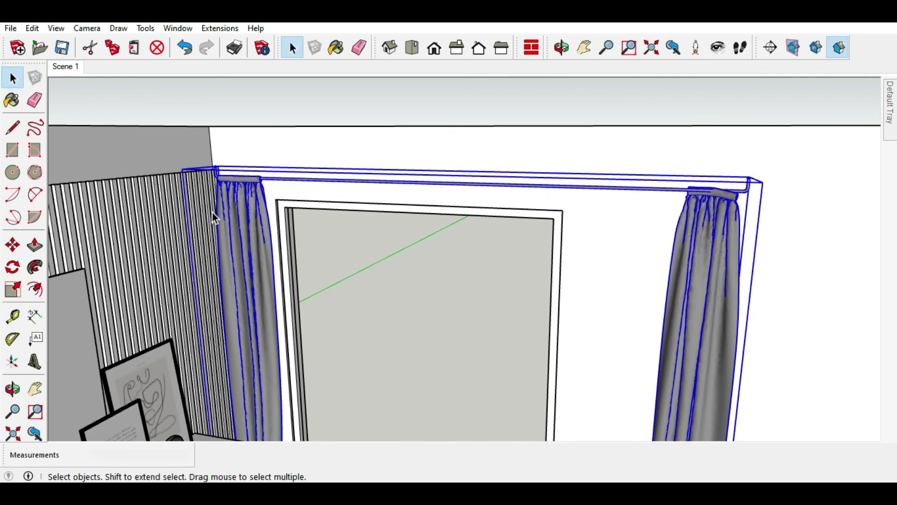
# Step: Inside the curtain group, scale the rod to 0.86 so it stops before the right curtain
pyautogui.scroll(1, 212, 212)
pyautogui.scroll(1, 705, 203)
pyautogui.doubleClick(732, 181)
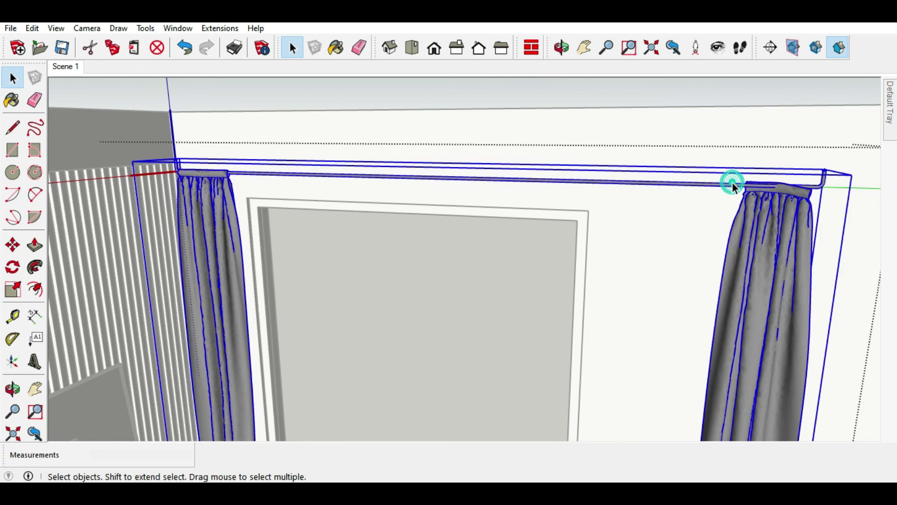
pyautogui.click(730, 186)
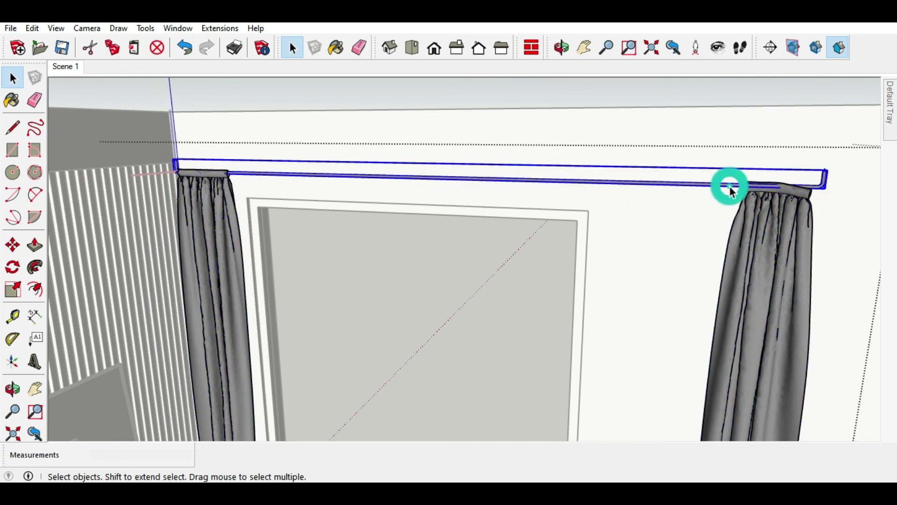
pyautogui.click(14, 290)
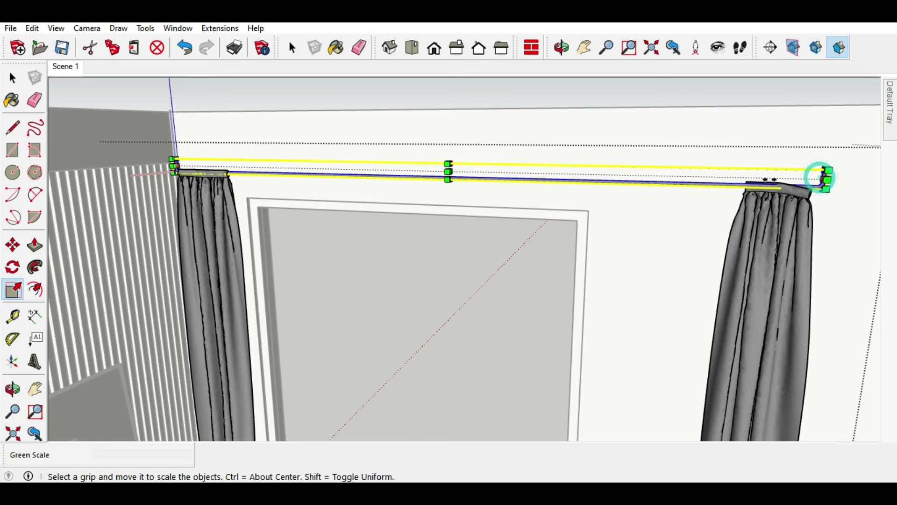
pyautogui.moveTo(827, 179); pyautogui.dragTo(739, 178)
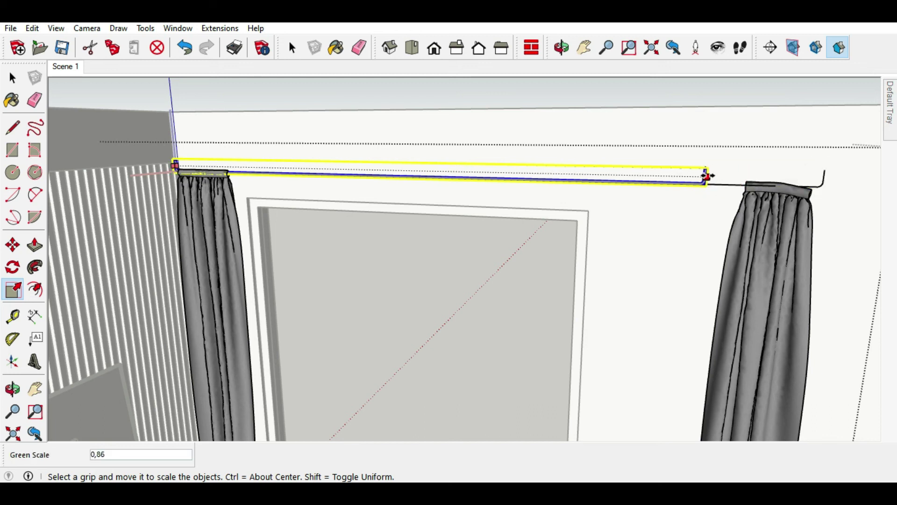
pyautogui.click(707, 177)
pyautogui.press('space')
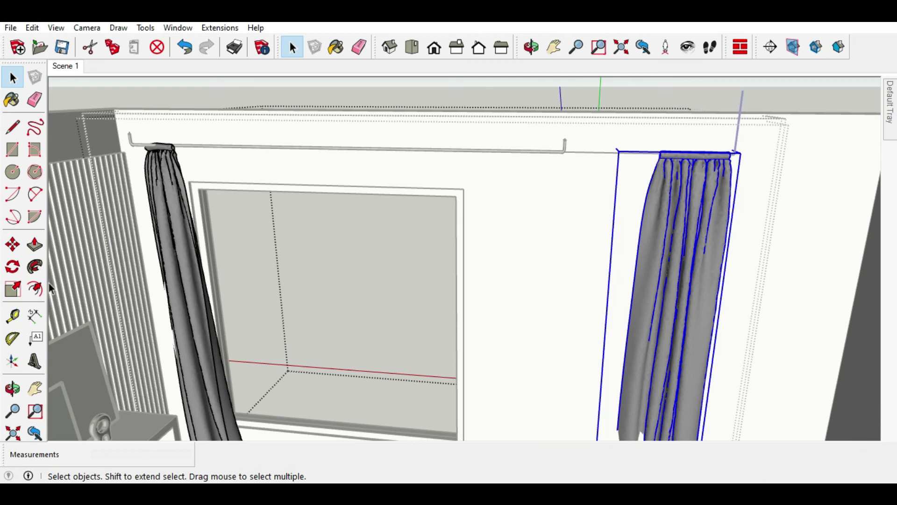
# Step: Move the right-hand curtain about 1086 mm left under the rod end, then return to Scene 1
pyautogui.click(12, 244)
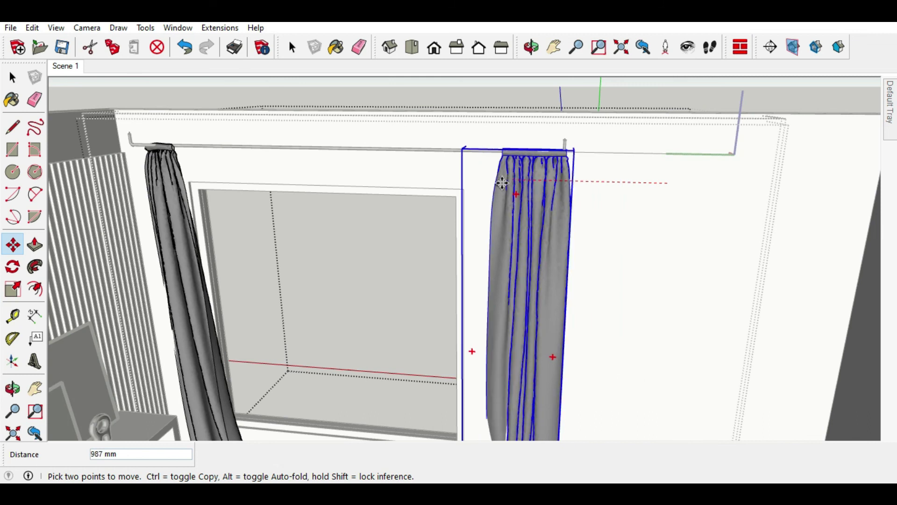
pyautogui.click(488, 185)
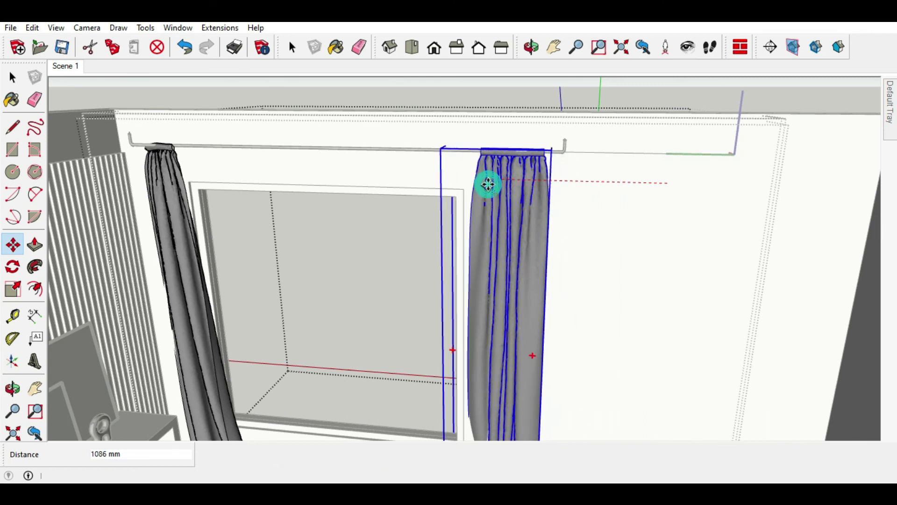
pyautogui.click(13, 77)
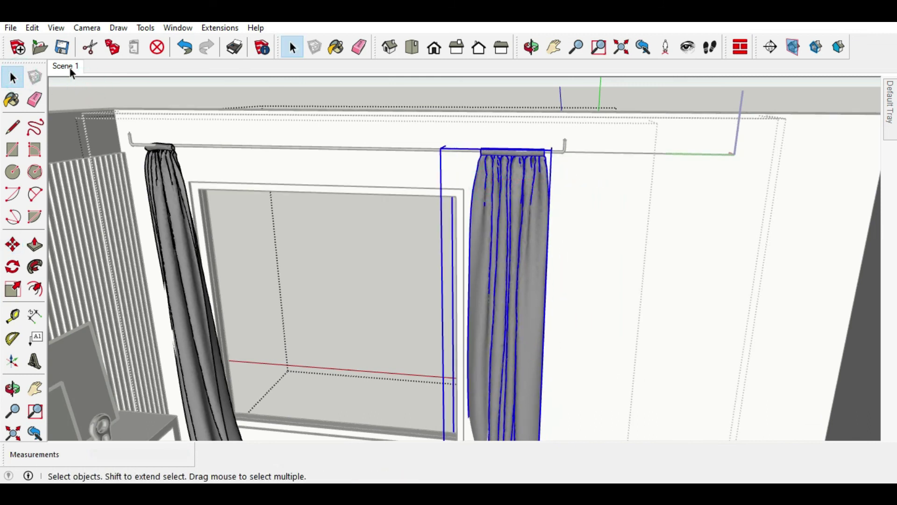
pyautogui.click(68, 66)
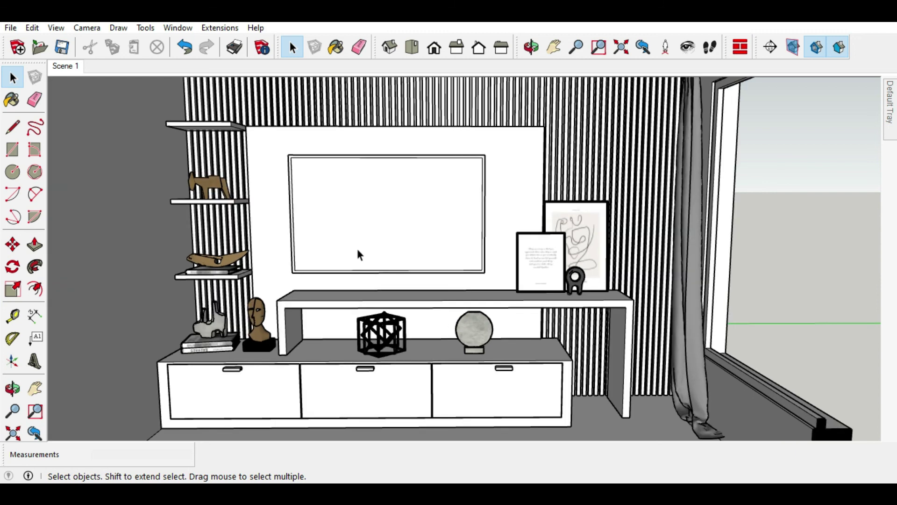
pyautogui.scroll(2, 356, 245)
pyautogui.press('o')
pyautogui.moveTo(453, 255); pyautogui.dragTo(445, 250)
pyautogui.press('space')
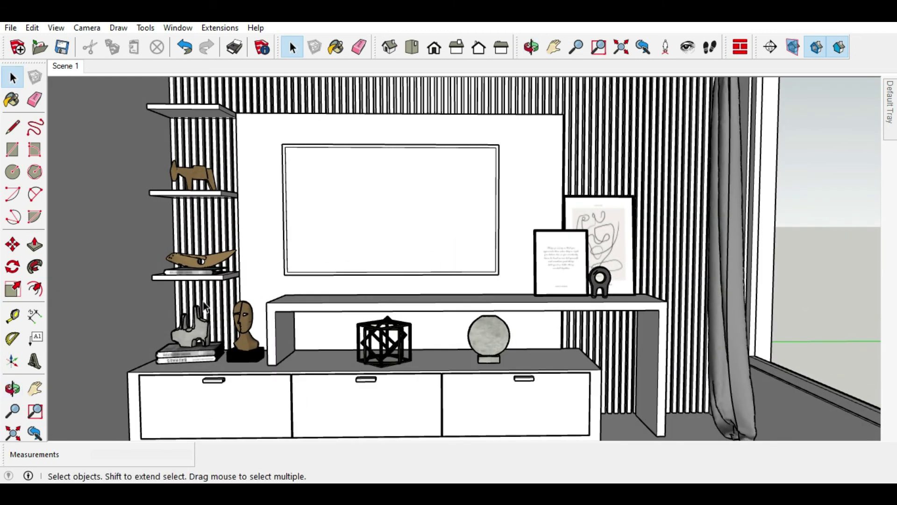
pyautogui.scroll(-3, 189, 285)
pyautogui.moveTo(214, 287); pyautogui.dragTo(212, 343, button='middle')
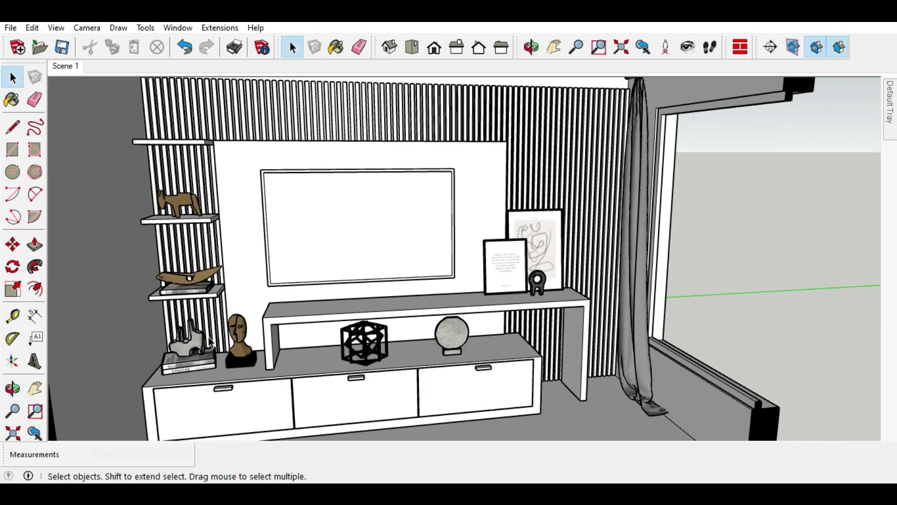
pyautogui.scroll(3, 195, 408)
pyautogui.scroll(3, 193, 405)
pyautogui.moveTo(190, 401)
pyautogui.mouseDown(button='middle')
pyautogui.moveTo(179, 248)
pyautogui.moveTo(190, 323)
pyautogui.mouseUp(button='middle')
pyautogui.scroll(-2, 179, 248)
pyautogui.scroll(-2, 191, 322)
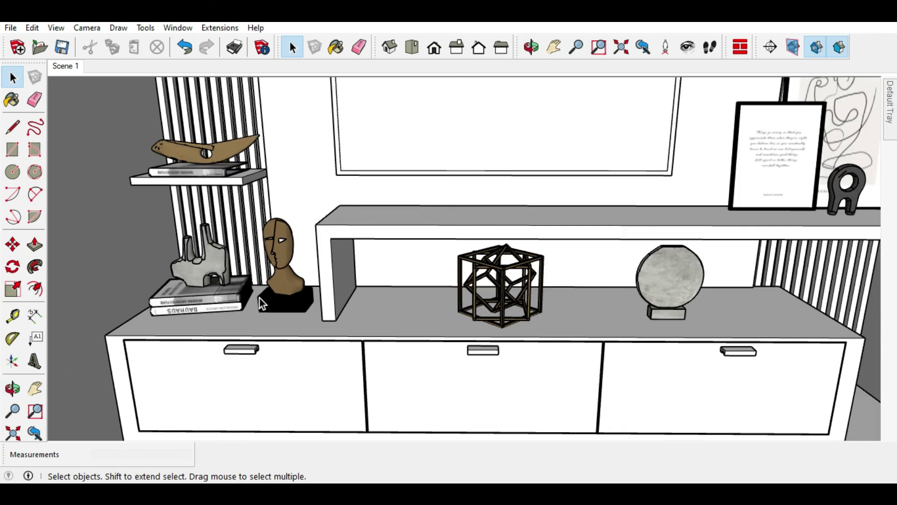
pyautogui.scroll(-2, 259, 296)
pyautogui.scroll(-2, 259, 296)
pyautogui.click(68, 63)
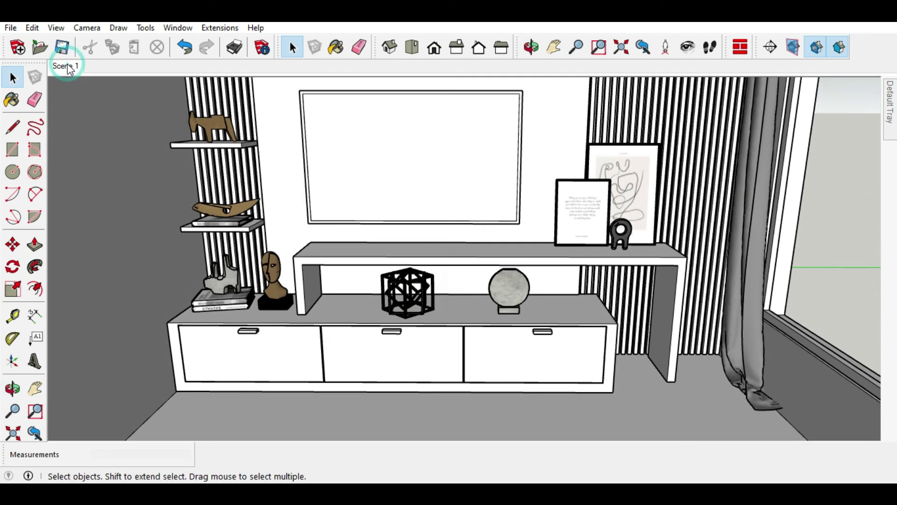